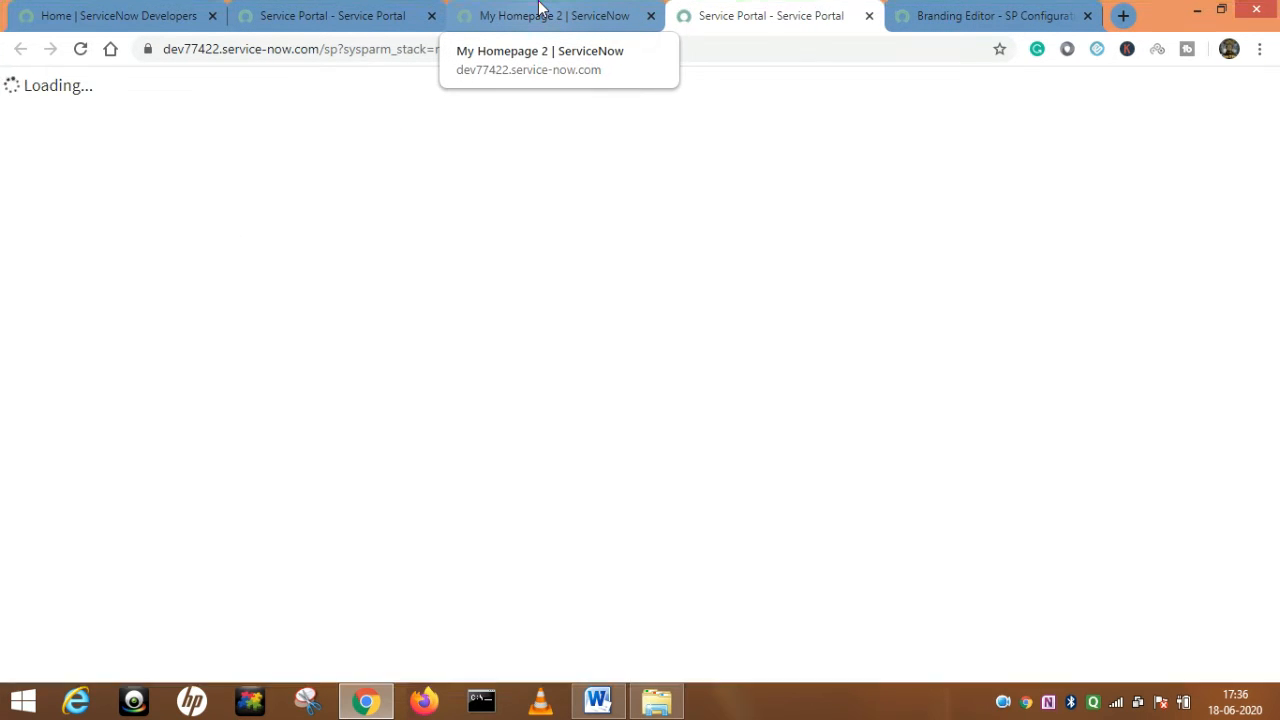
# From the My Homepage 2 tab, open Service Portal Configuration in the navigator.
pyautogui.click(540, 10)
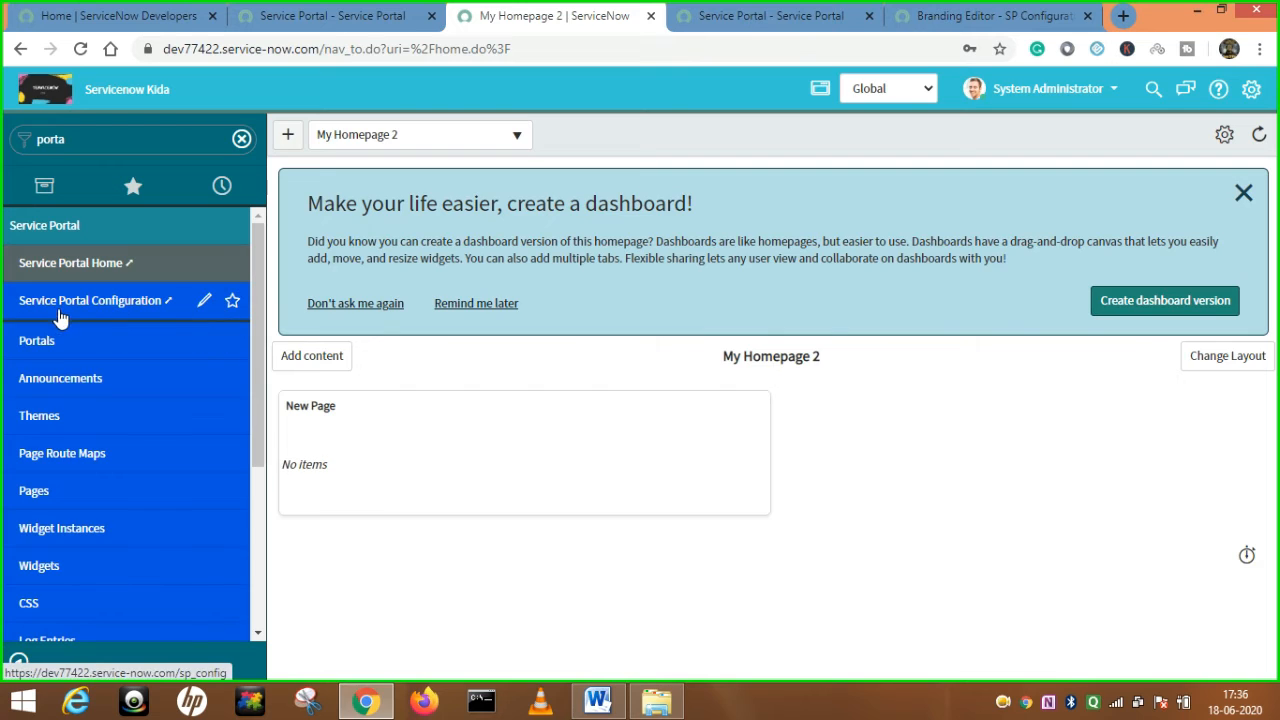
pyautogui.click(134, 304)
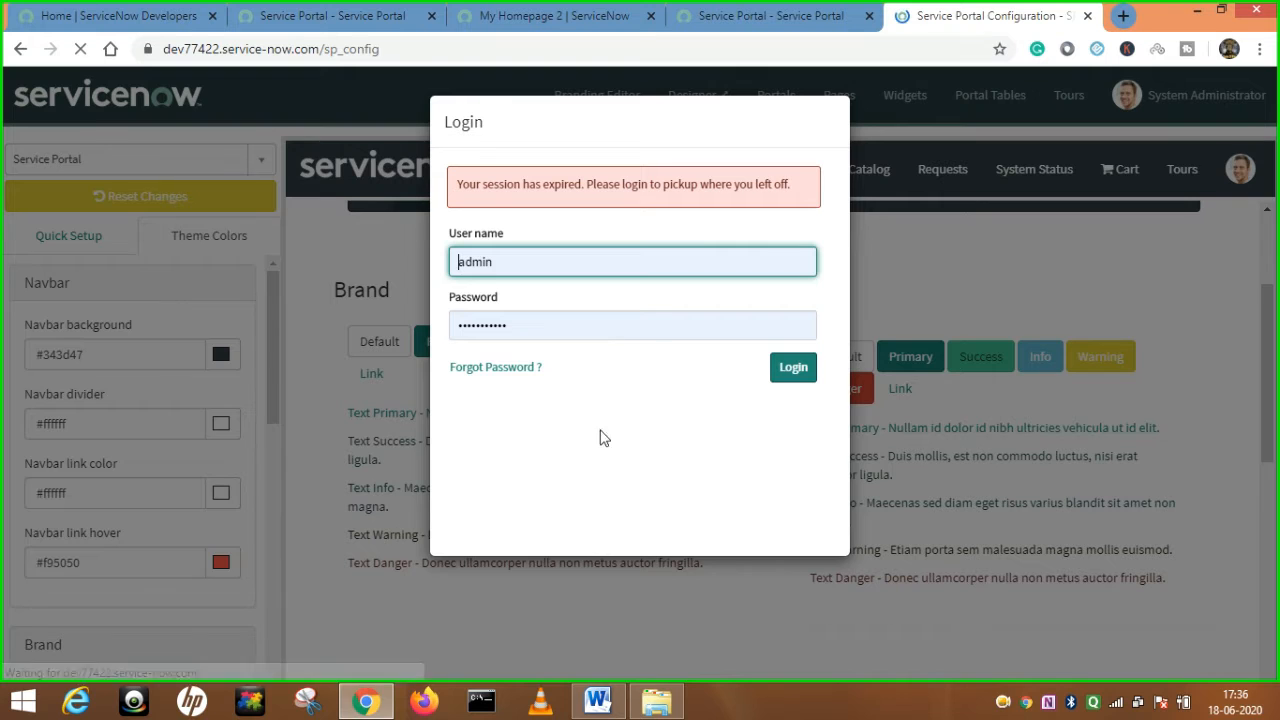
# Sign back in after the session expired and choose the Branding Editor.
pyautogui.click(797, 372)
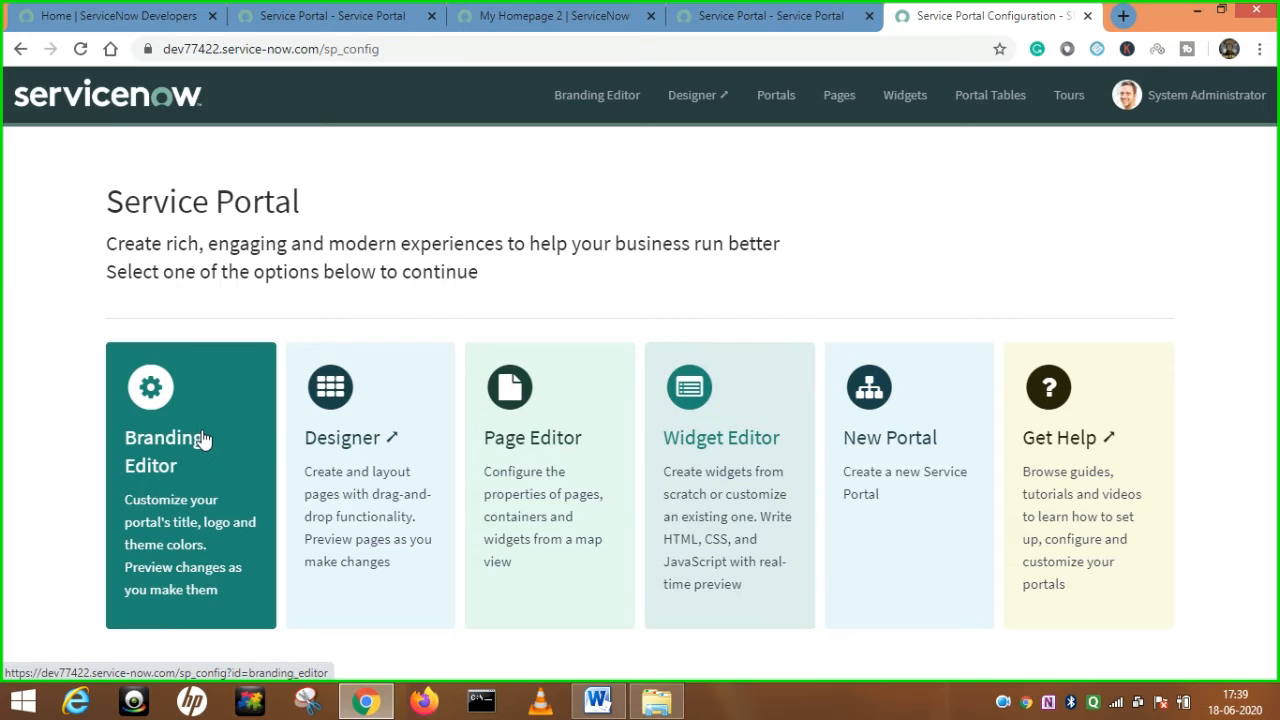
pyautogui.click(203, 440)
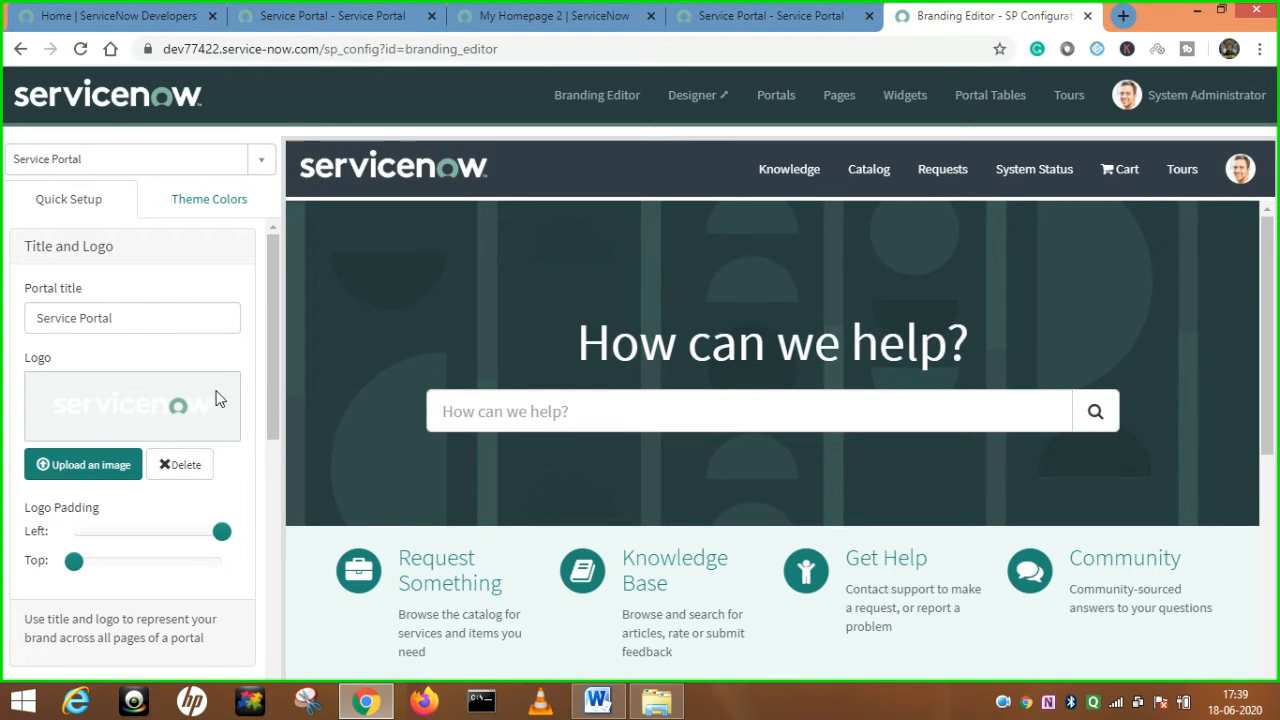
# Select the existing Portal title text in the Quick Setup tab.
pyautogui.moveTo(166, 317); pyautogui.dragTo(28, 318)
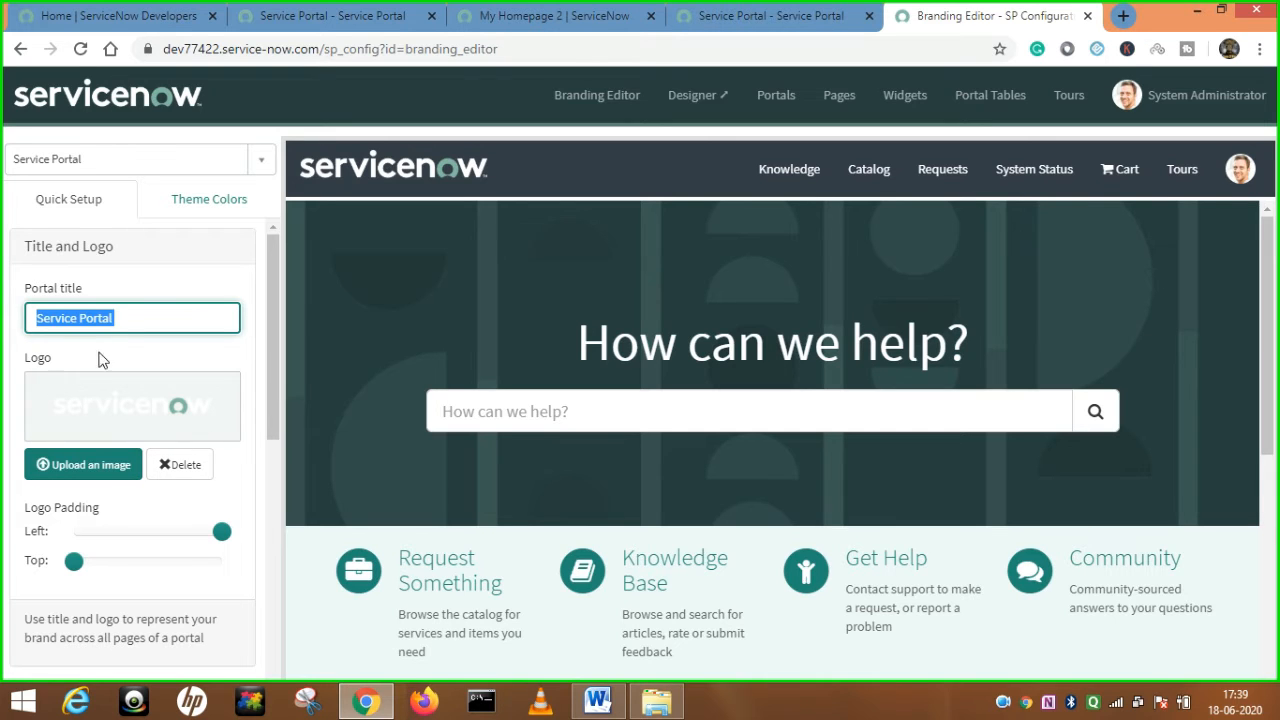
pyautogui.scroll(-2, 168, 437)
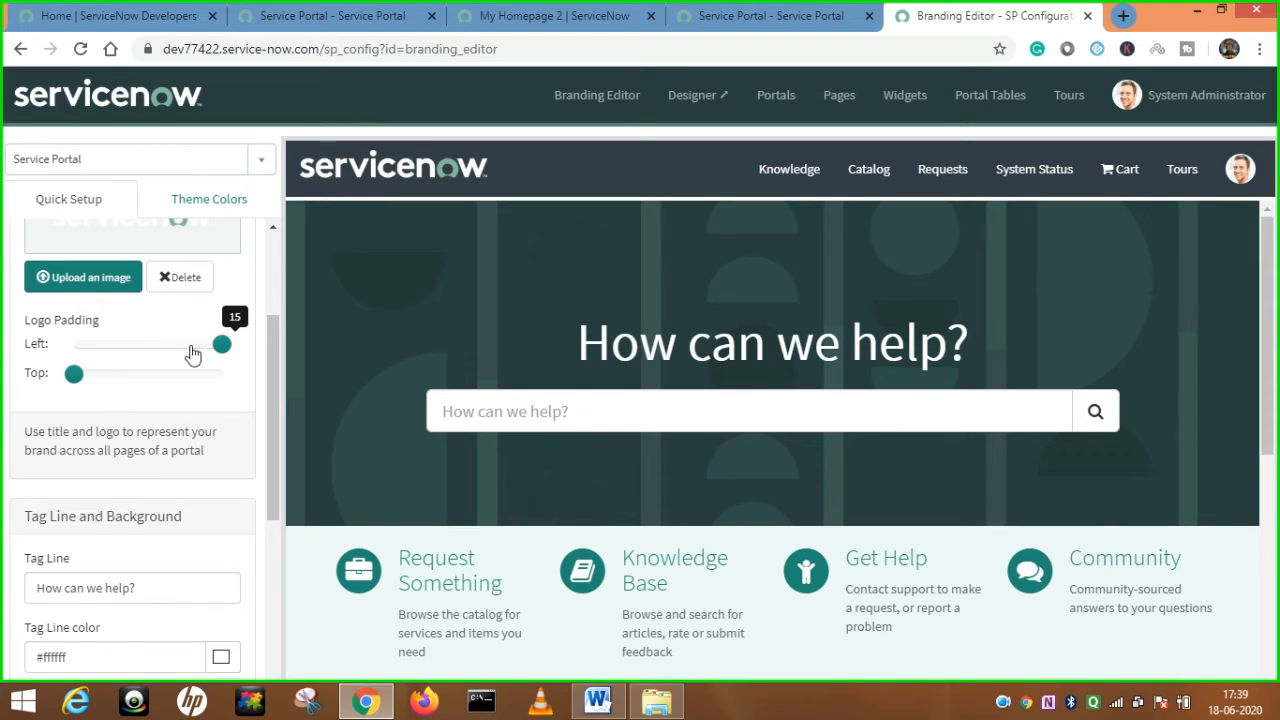
# Adjust the logo padding sliders, ending with Left at maximum and Top at minimum.
pyautogui.moveTo(222, 352); pyautogui.dragTo(110, 350)
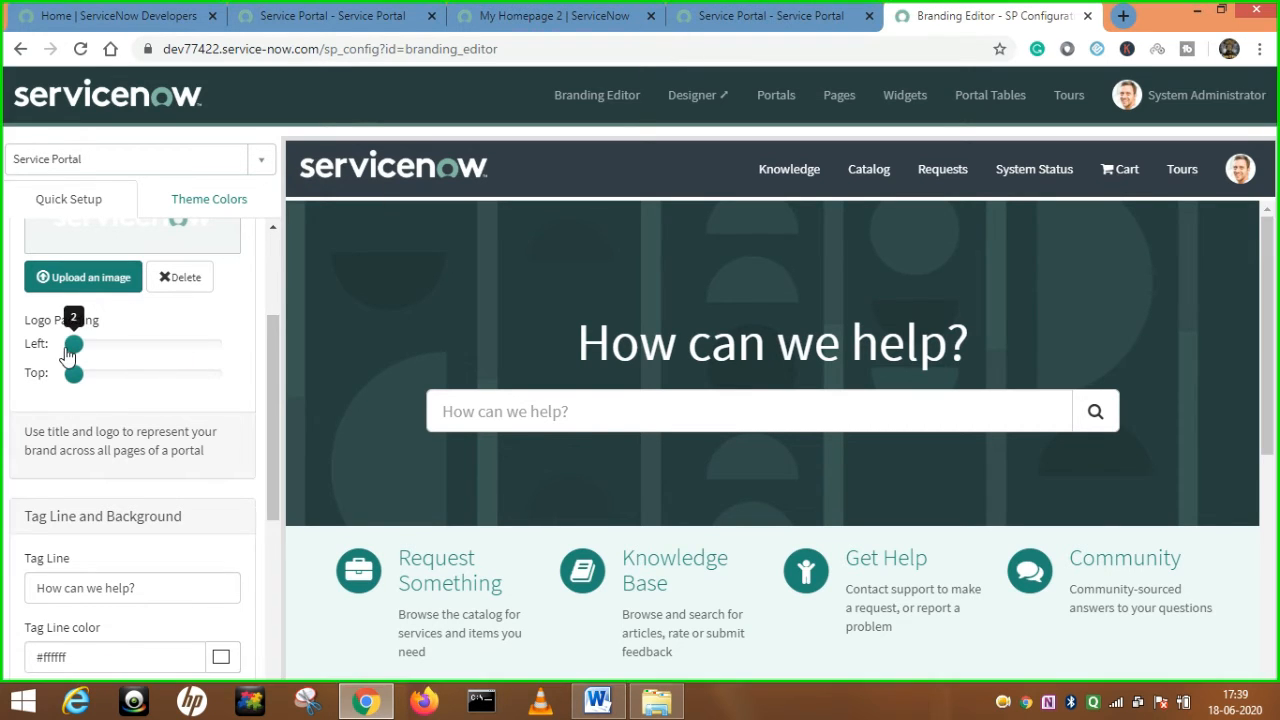
pyautogui.click(287, 170)
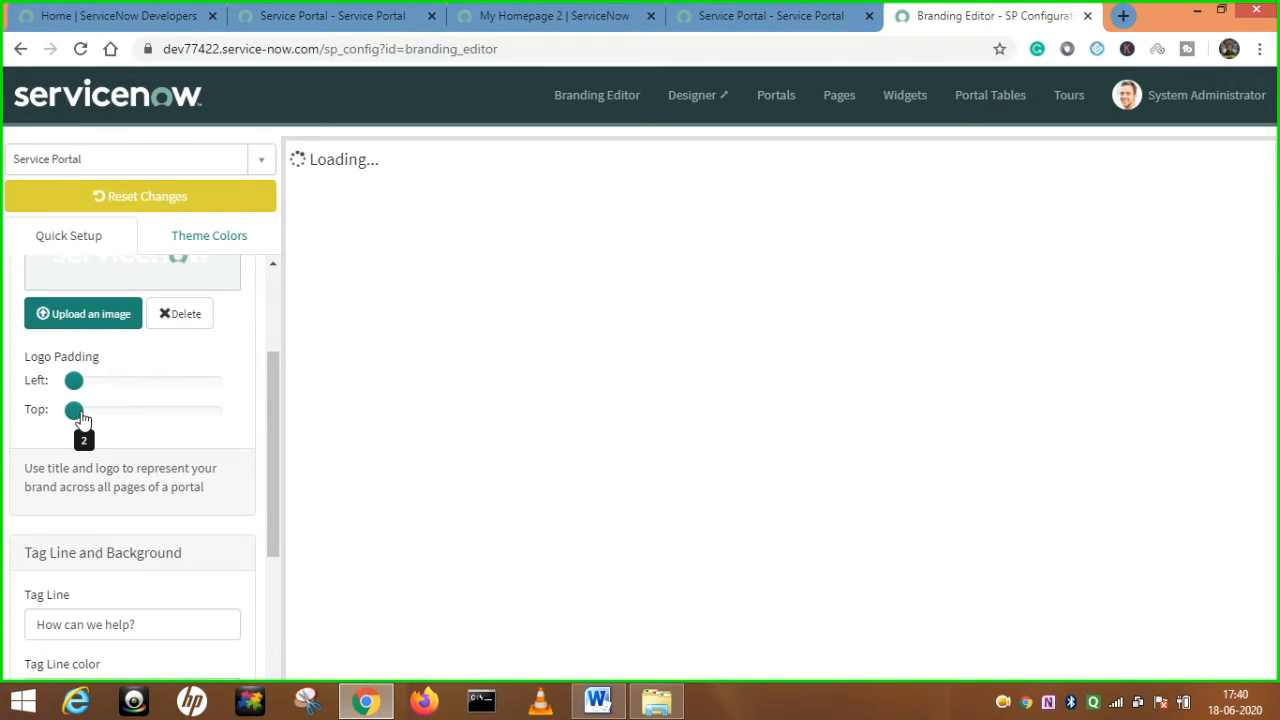
pyautogui.moveTo(82, 416); pyautogui.dragTo(89, 416)
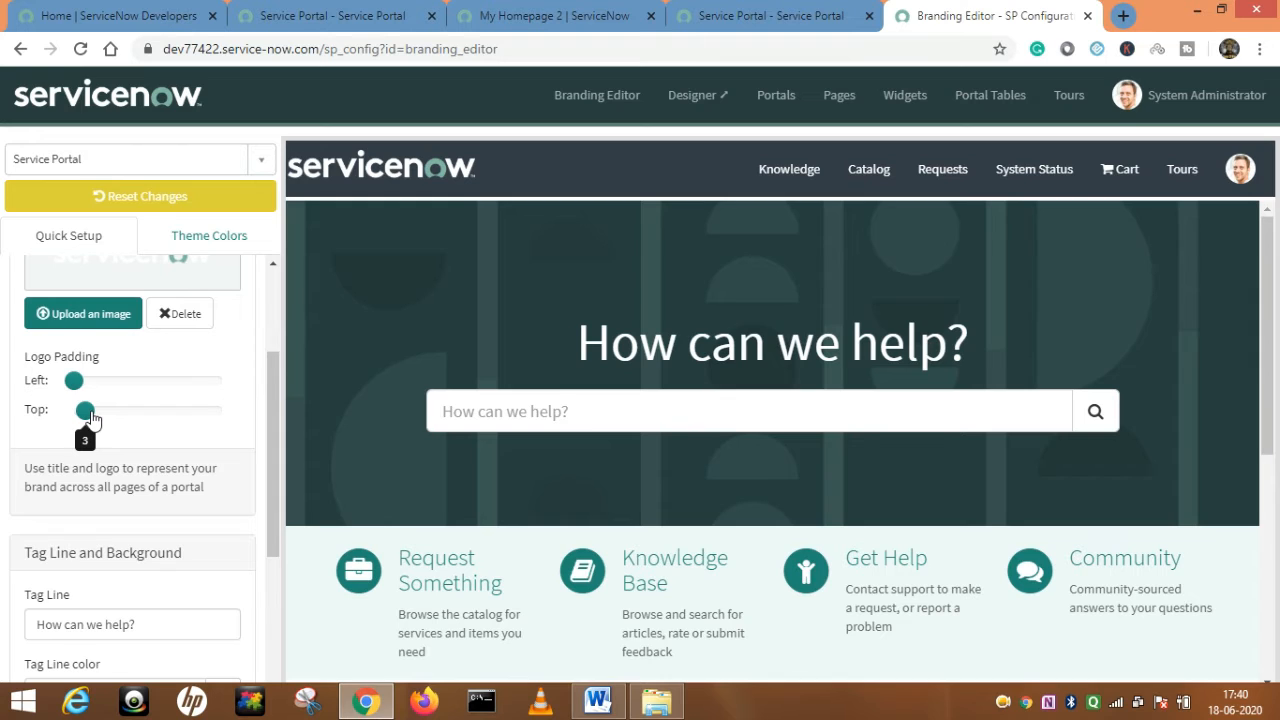
pyautogui.moveTo(93, 419); pyautogui.dragTo(221, 419)
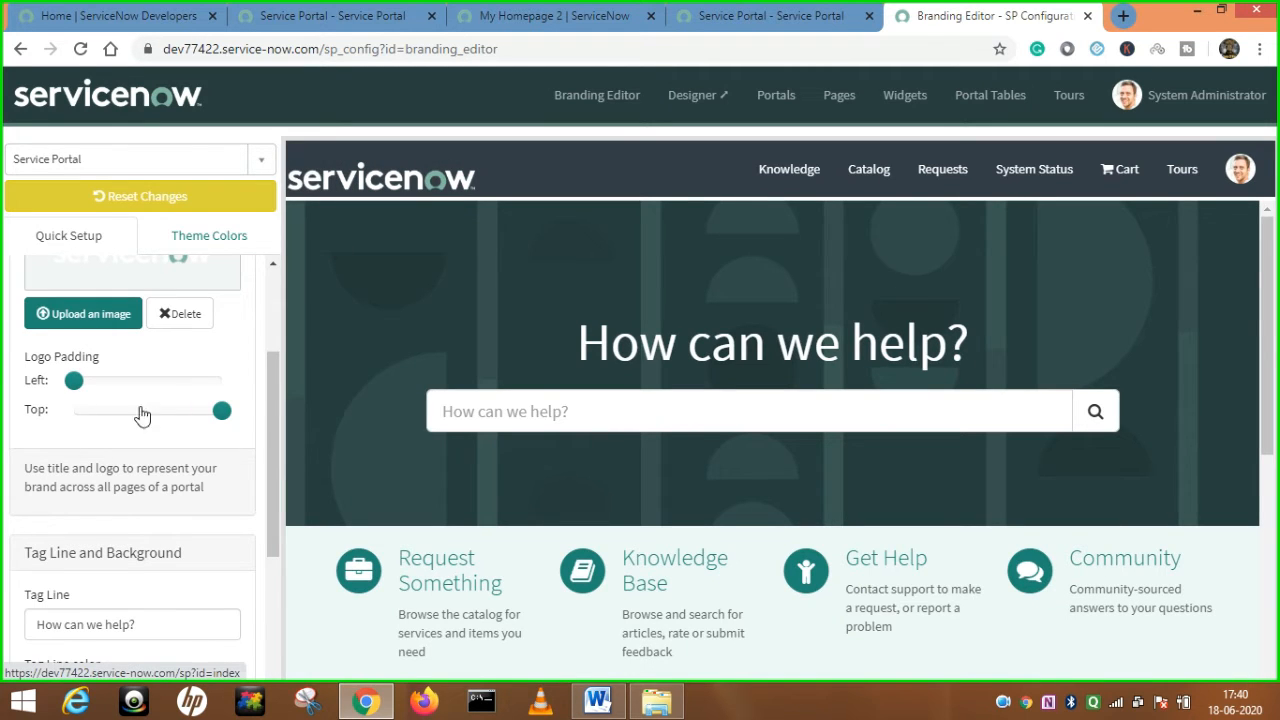
pyautogui.moveTo(220, 411); pyautogui.dragTo(74, 420)
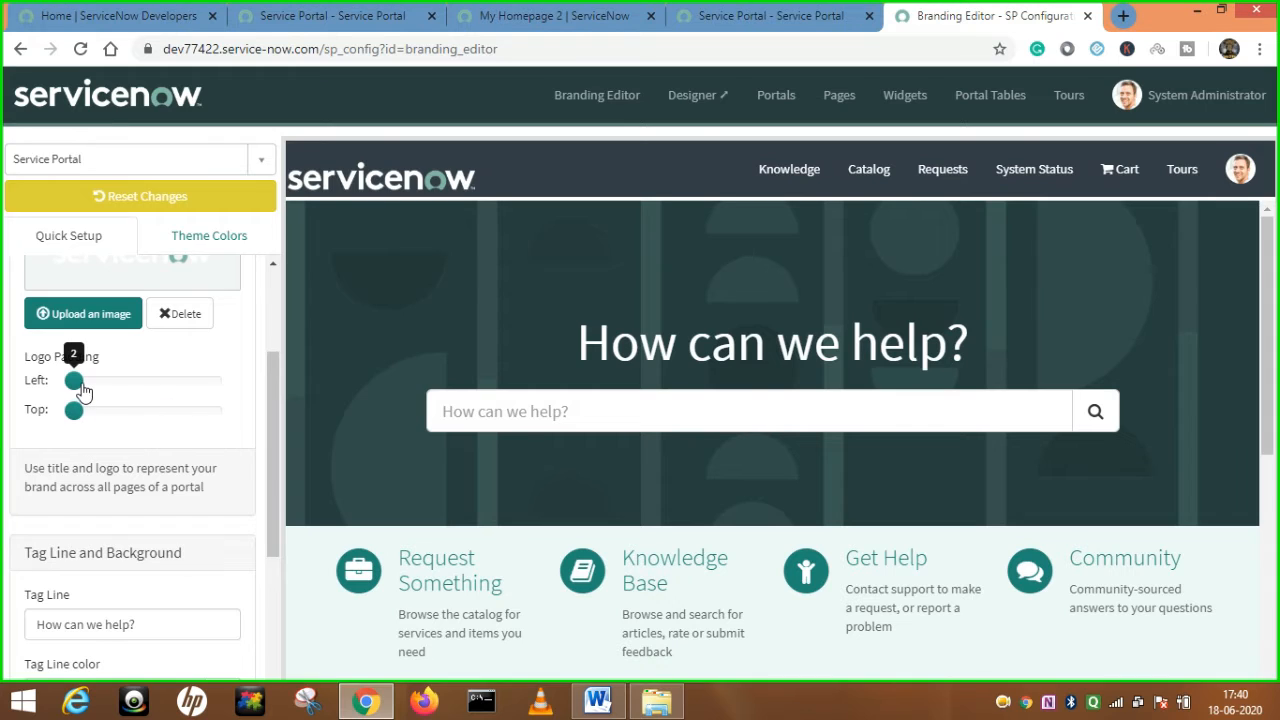
pyautogui.moveTo(151, 389); pyautogui.dragTo(266, 389)
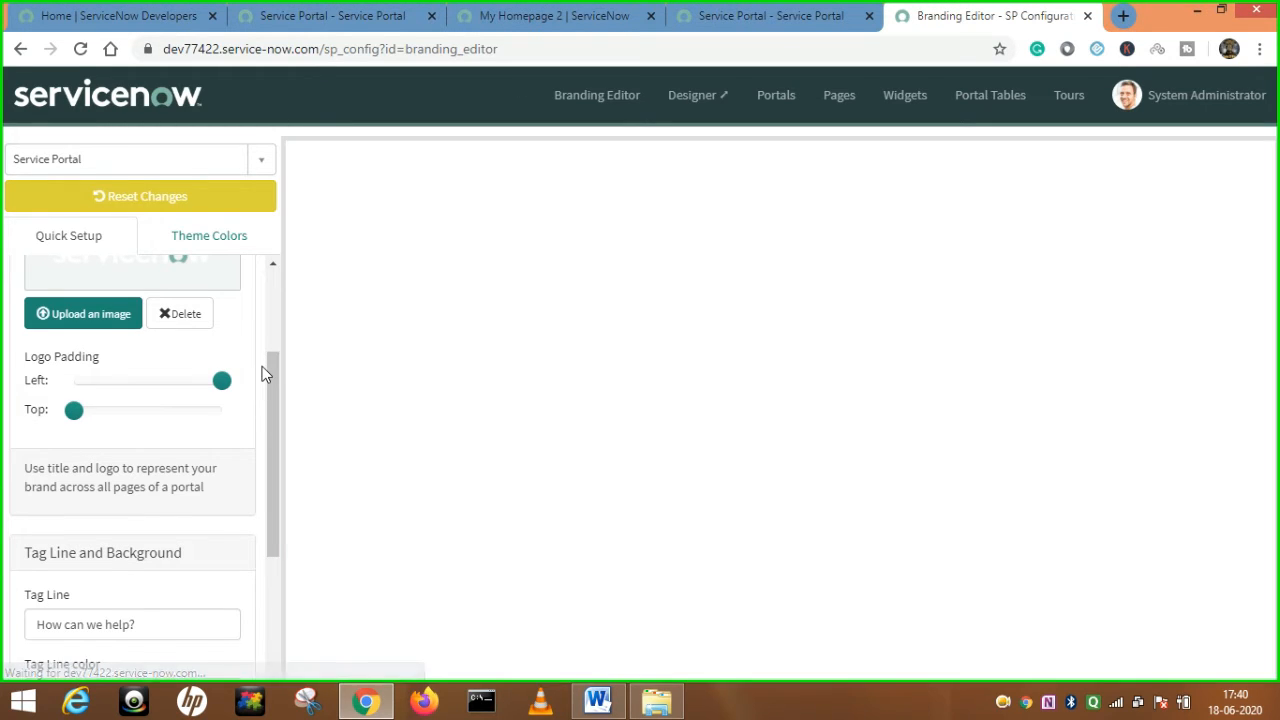
pyautogui.scroll(-2, 260, 381)
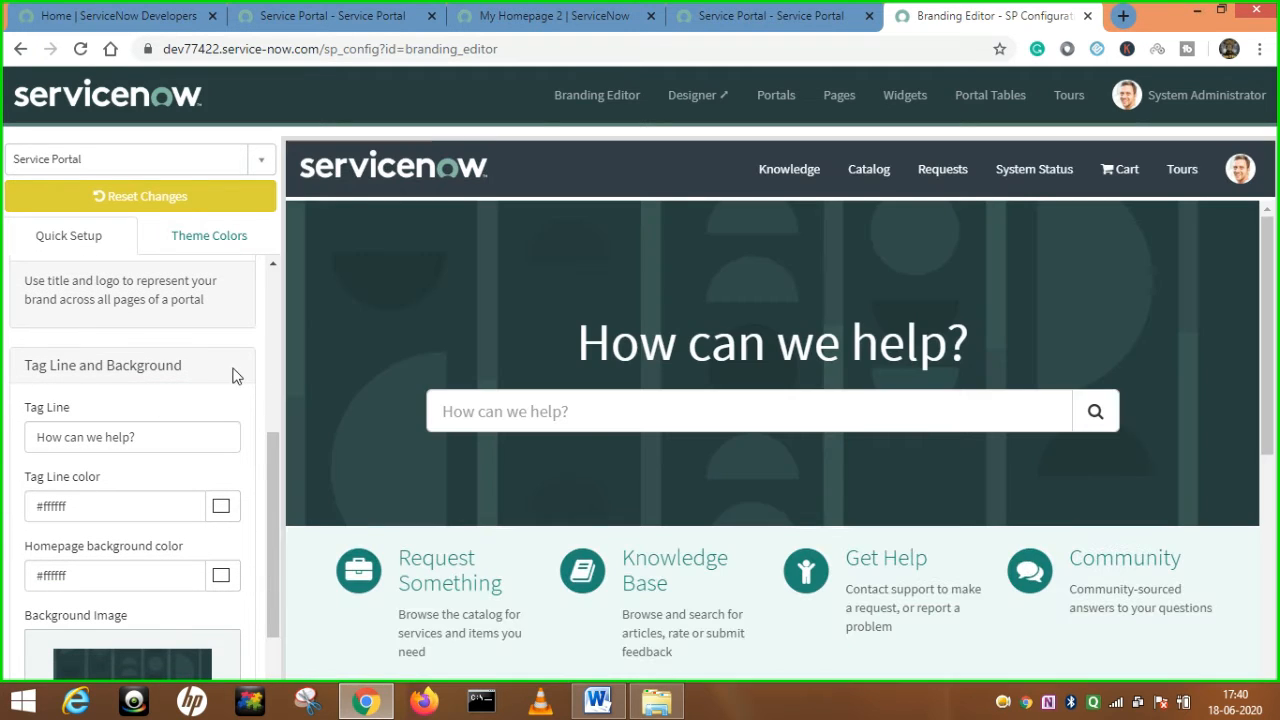
# Change the tag line to 'How can we help you?' and colour it orange (#fc8a3d).
pyautogui.scroll(-2, 262, 375)
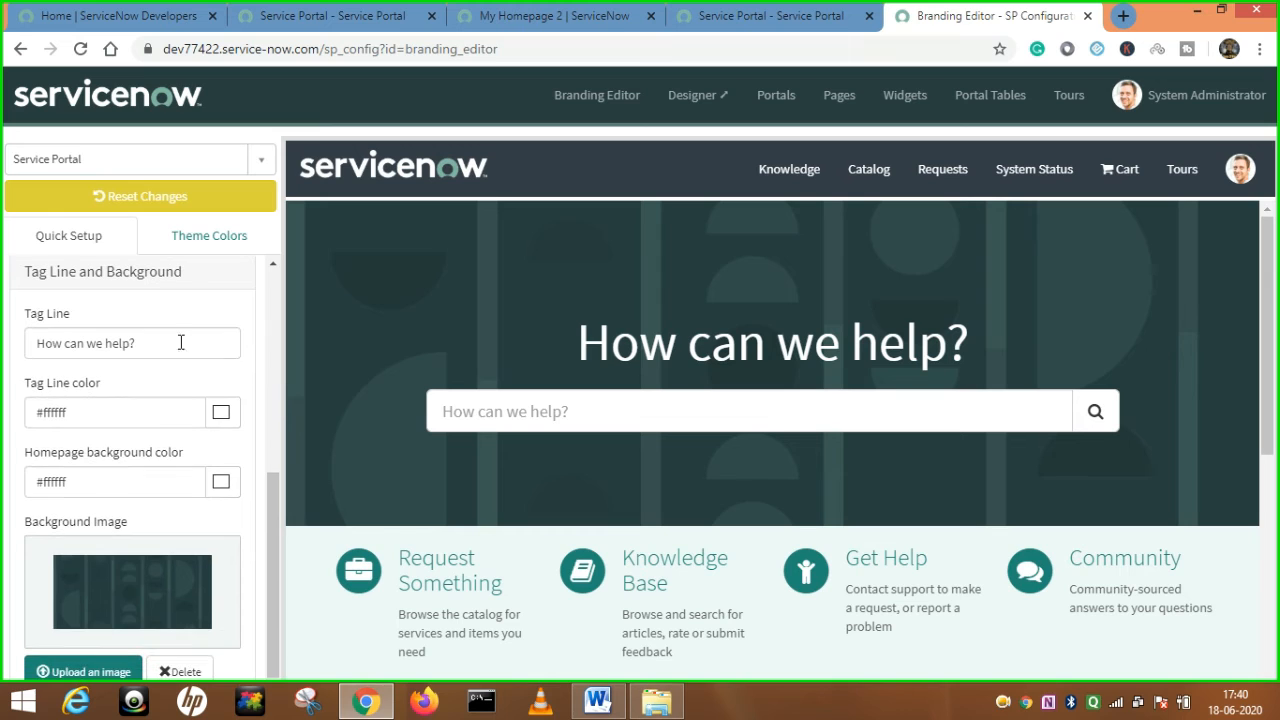
pyautogui.moveTo(570, 353); pyautogui.dragTo(908, 358)
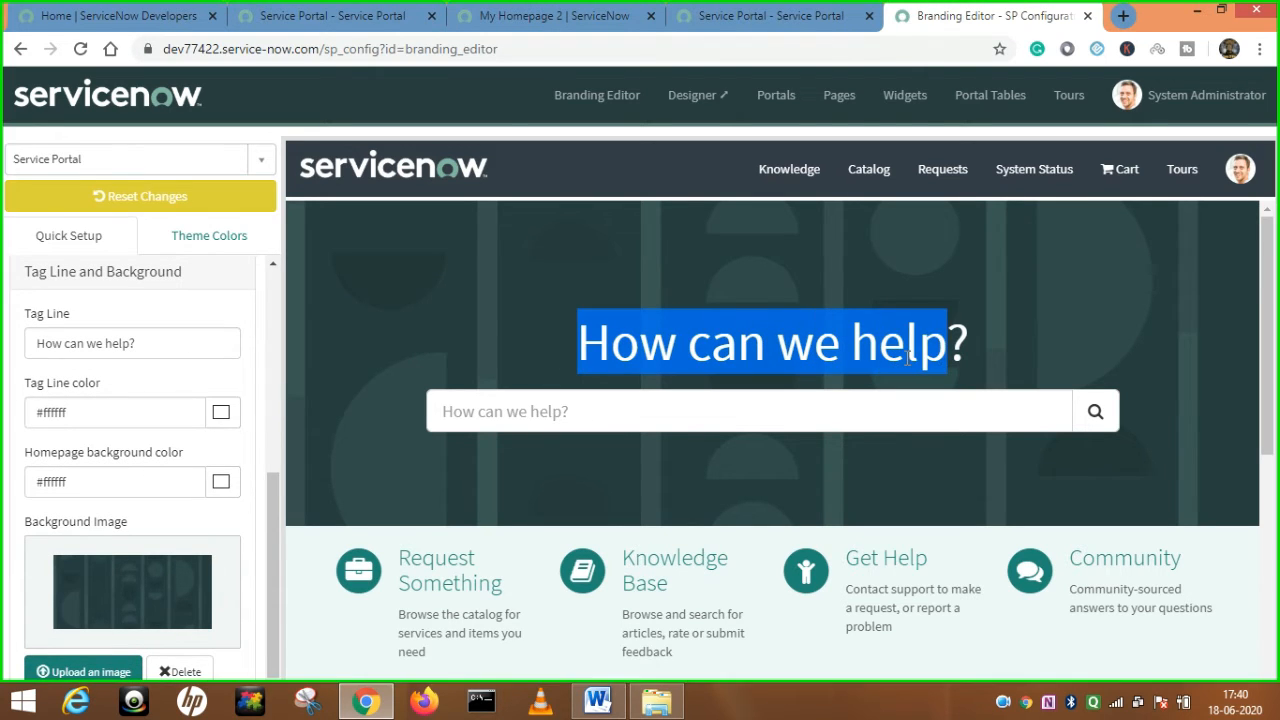
pyautogui.click(133, 343)
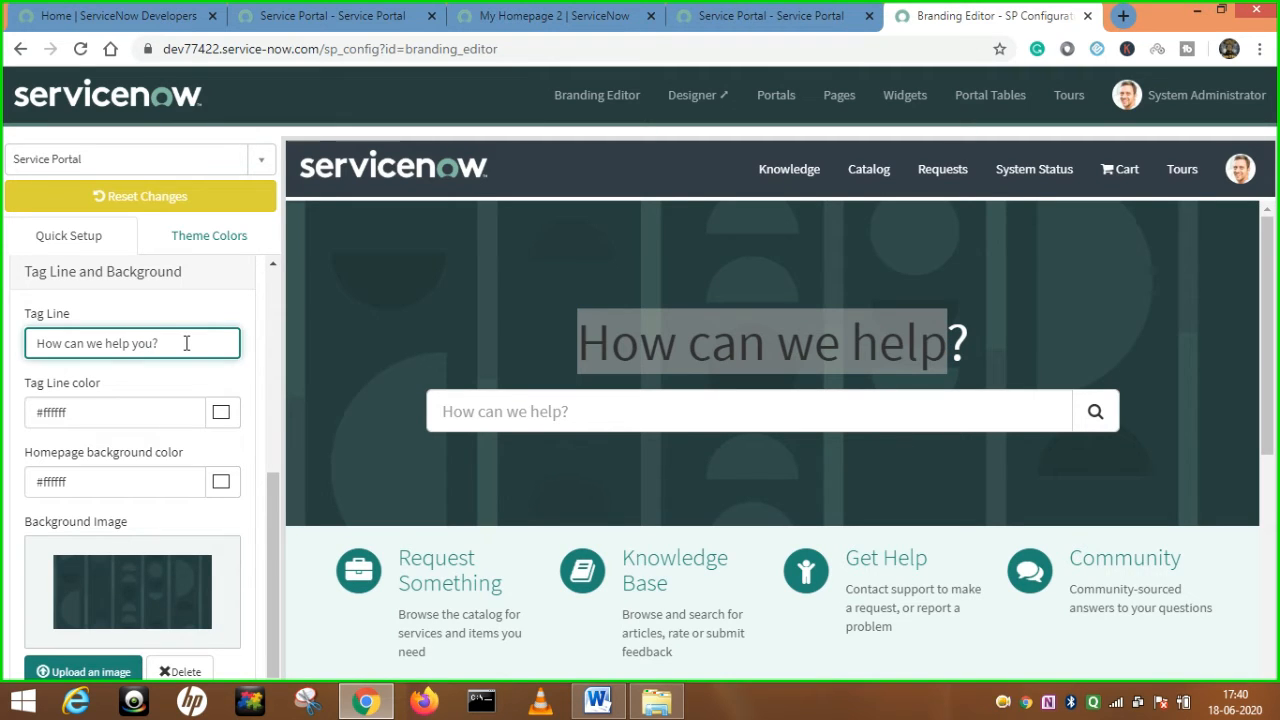
pyautogui.click(454, 330)
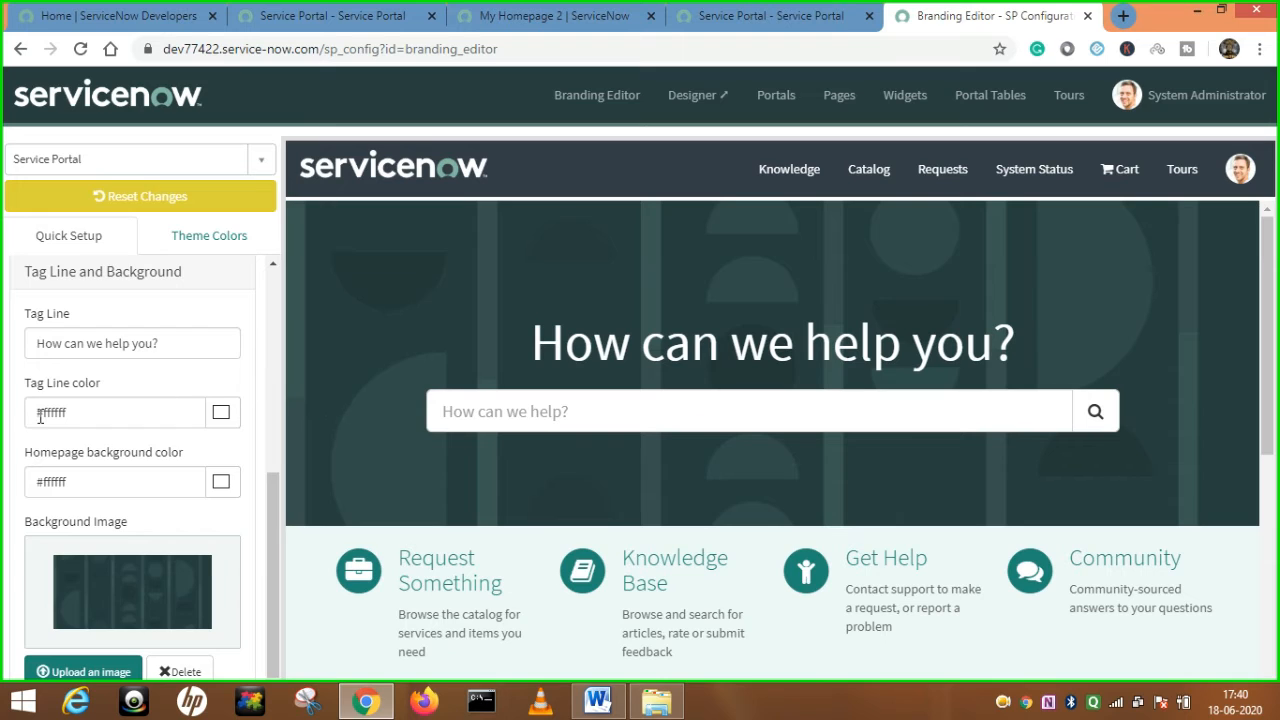
pyautogui.click(222, 414)
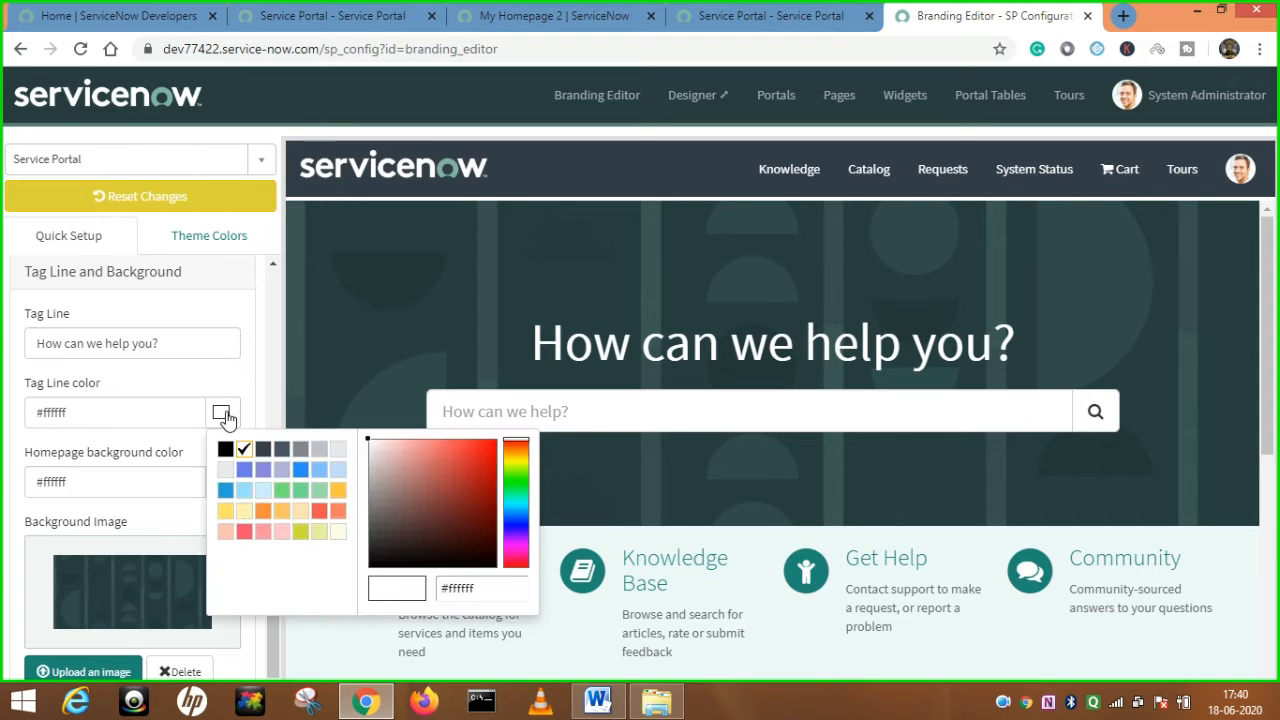
pyautogui.click(263, 511)
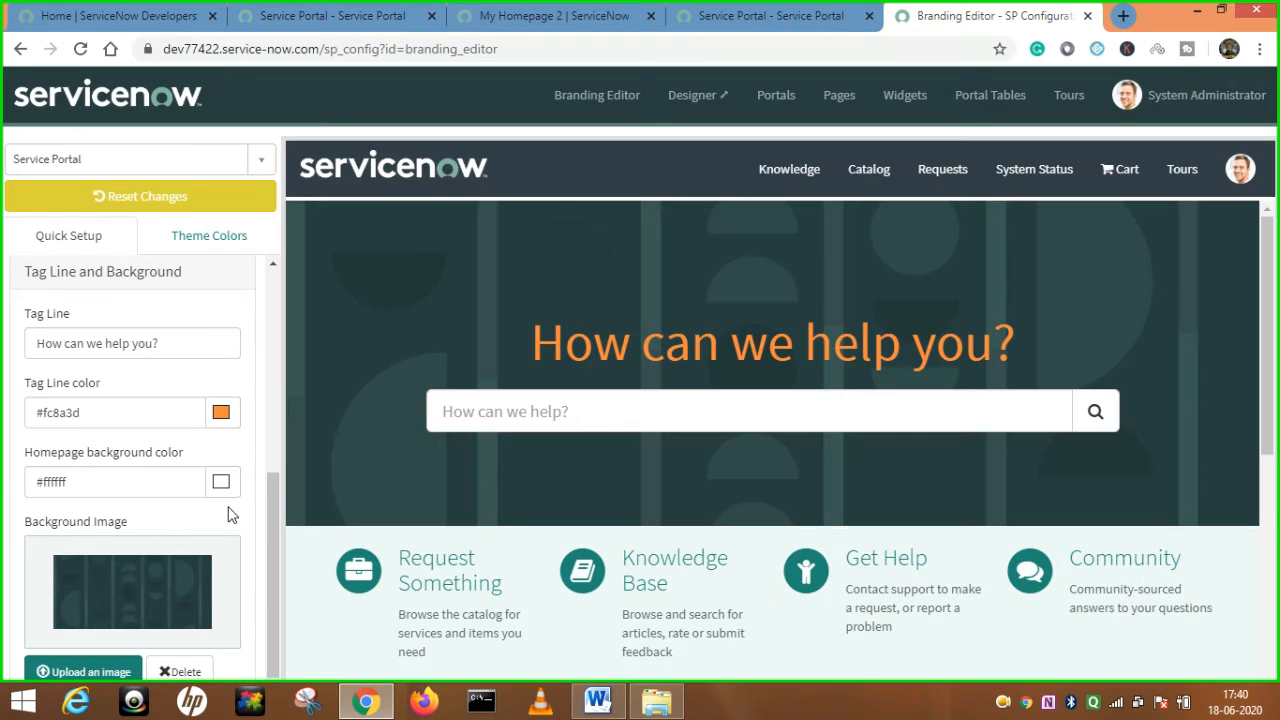
# Set the homepage background to blue-purple #6d79eb and check it in the preview.
pyautogui.scroll(-3, 680, 560)
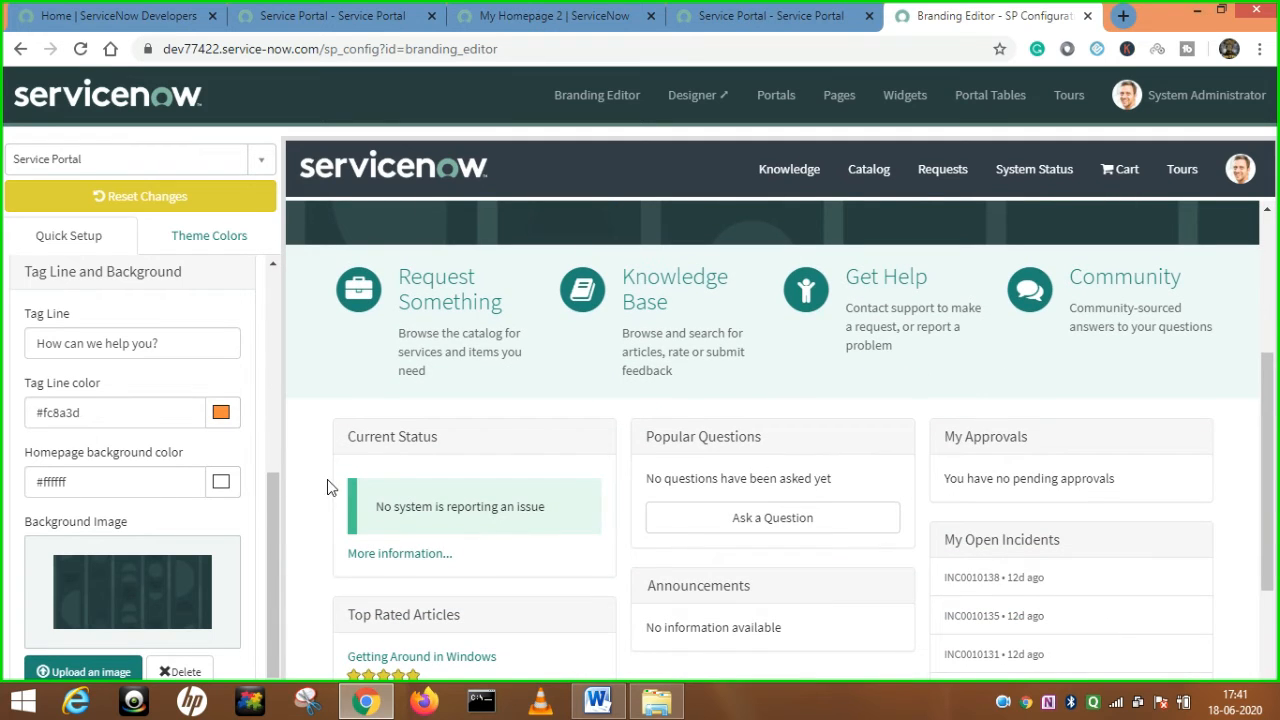
pyautogui.click(220, 481)
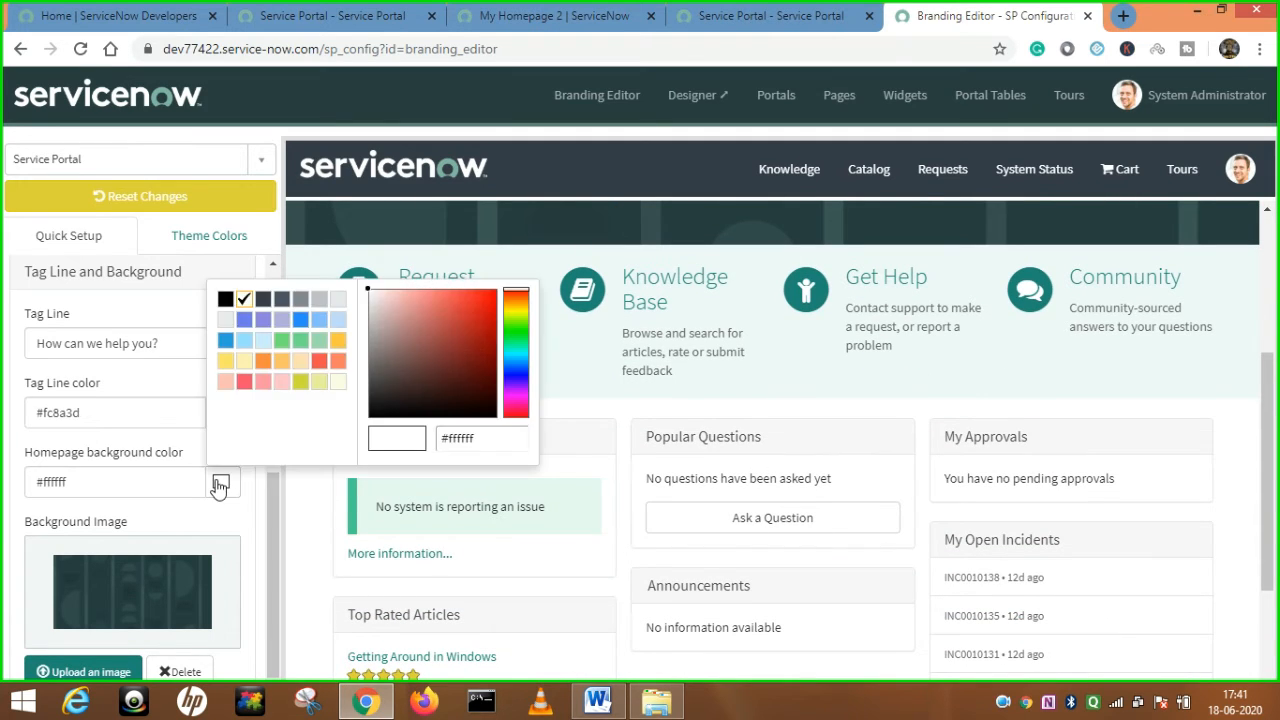
pyautogui.click(243, 319)
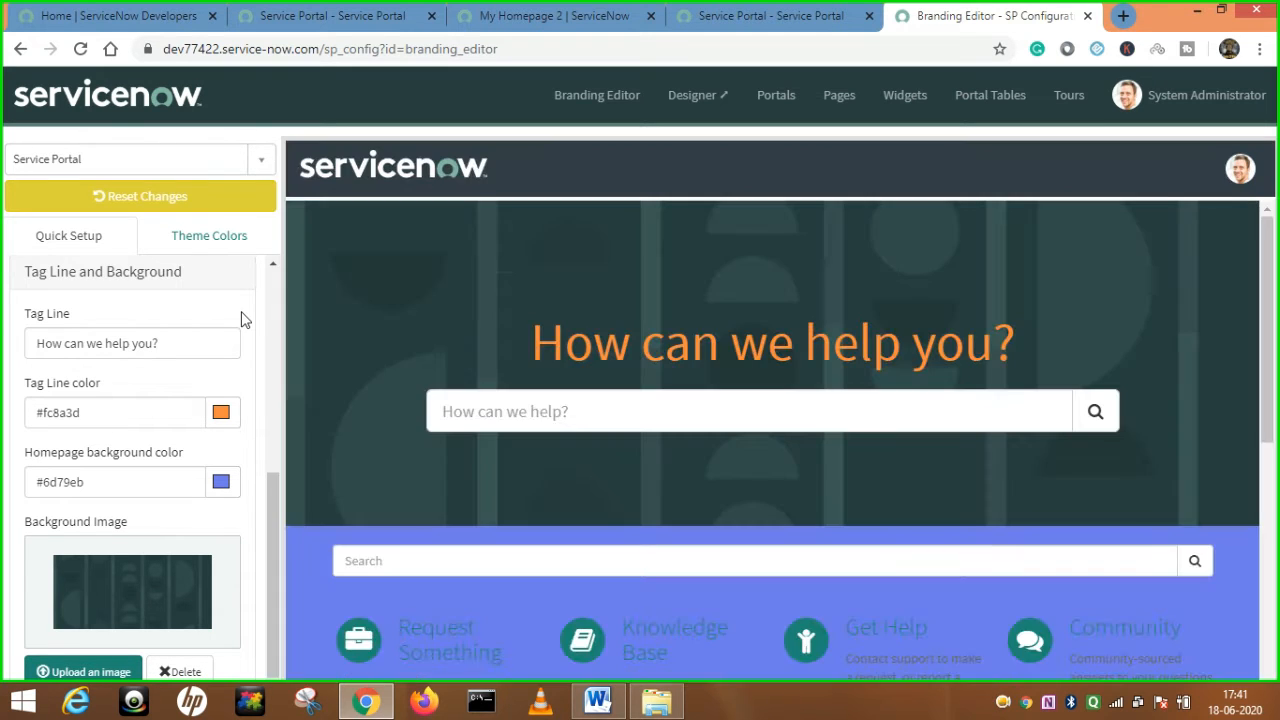
pyautogui.scroll(-5, 584, 233)
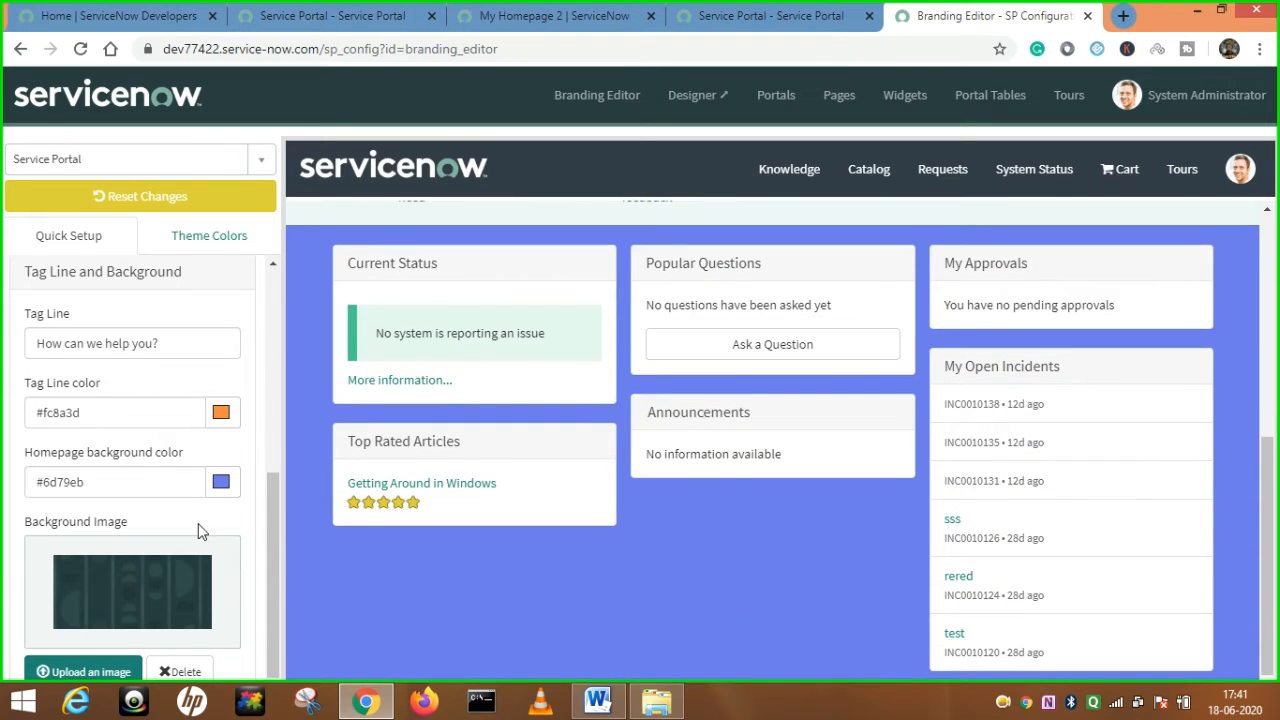
pyautogui.scroll(-1, 198, 531)
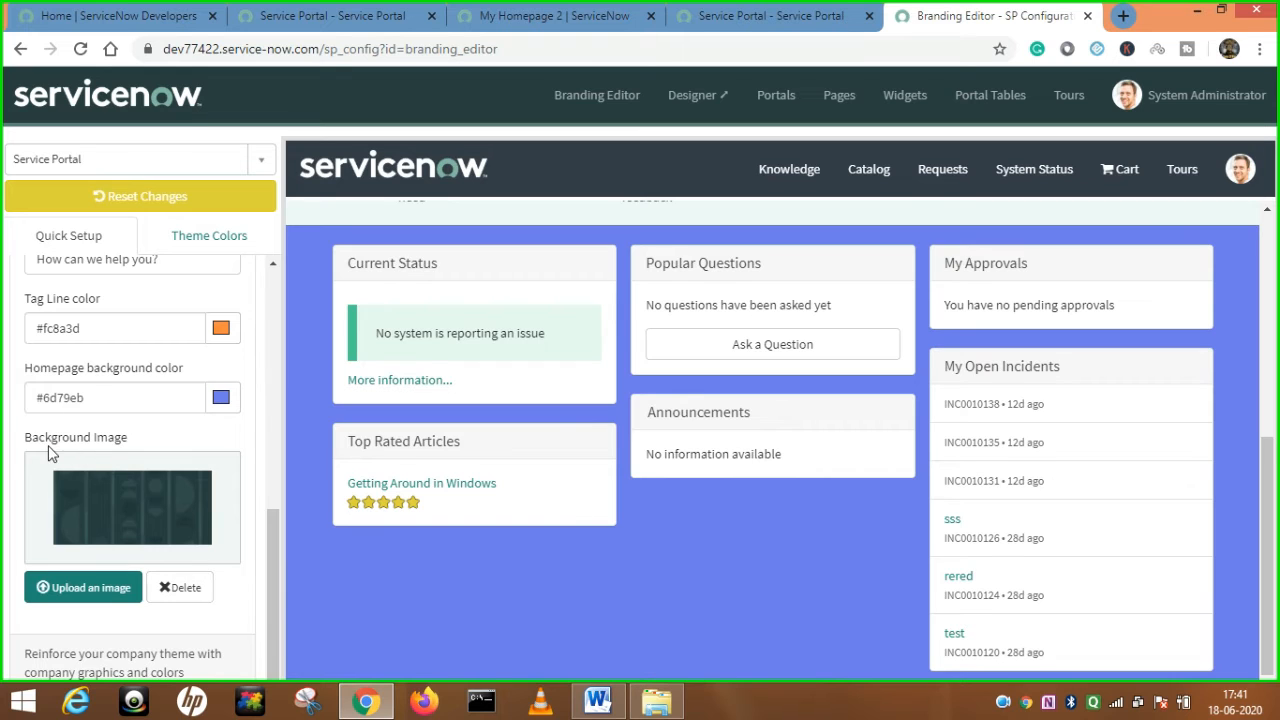
pyautogui.scroll(5, 349, 300)
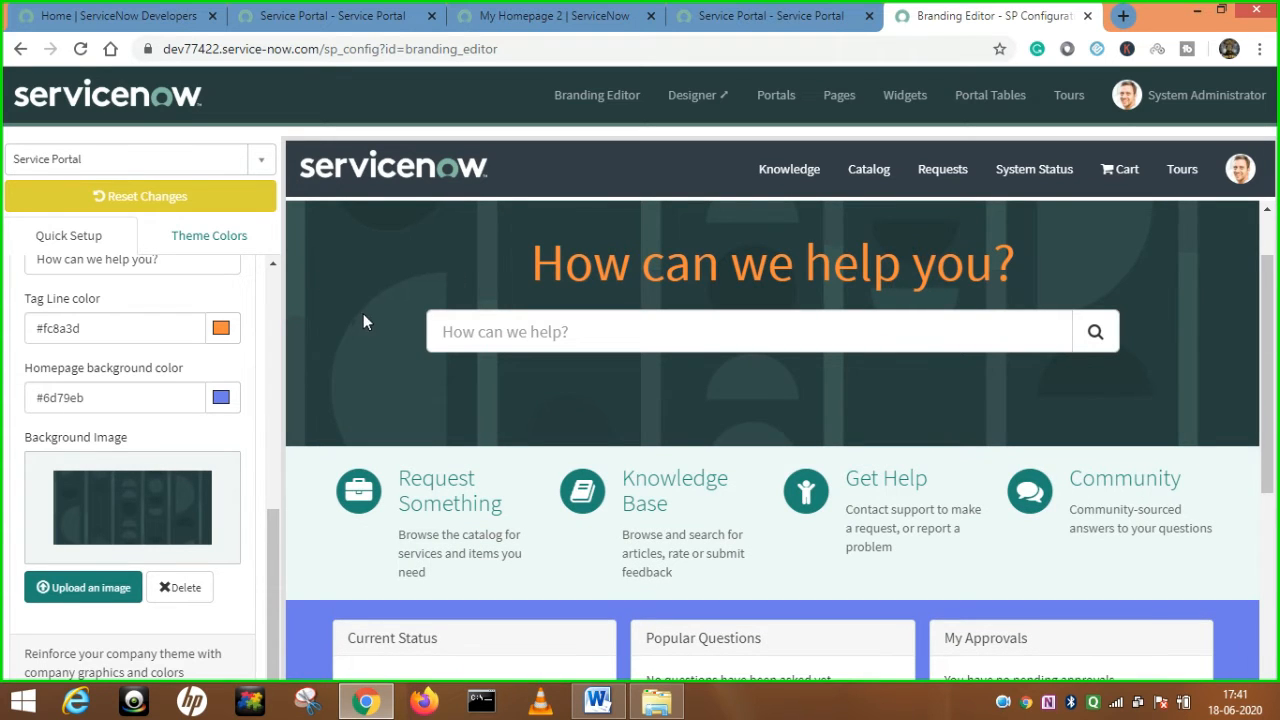
pyautogui.scroll(-5, 385, 283)
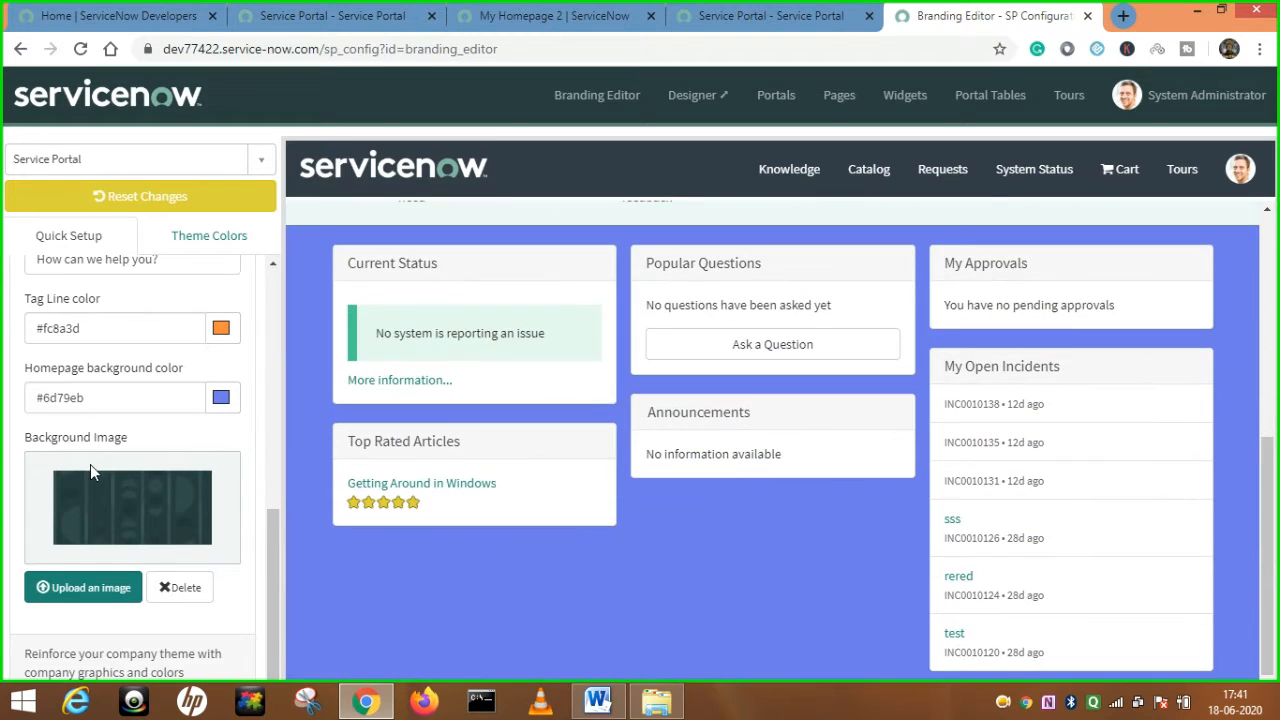
pyautogui.scroll(1, 180, 268)
pyautogui.scroll(1, 180, 268)
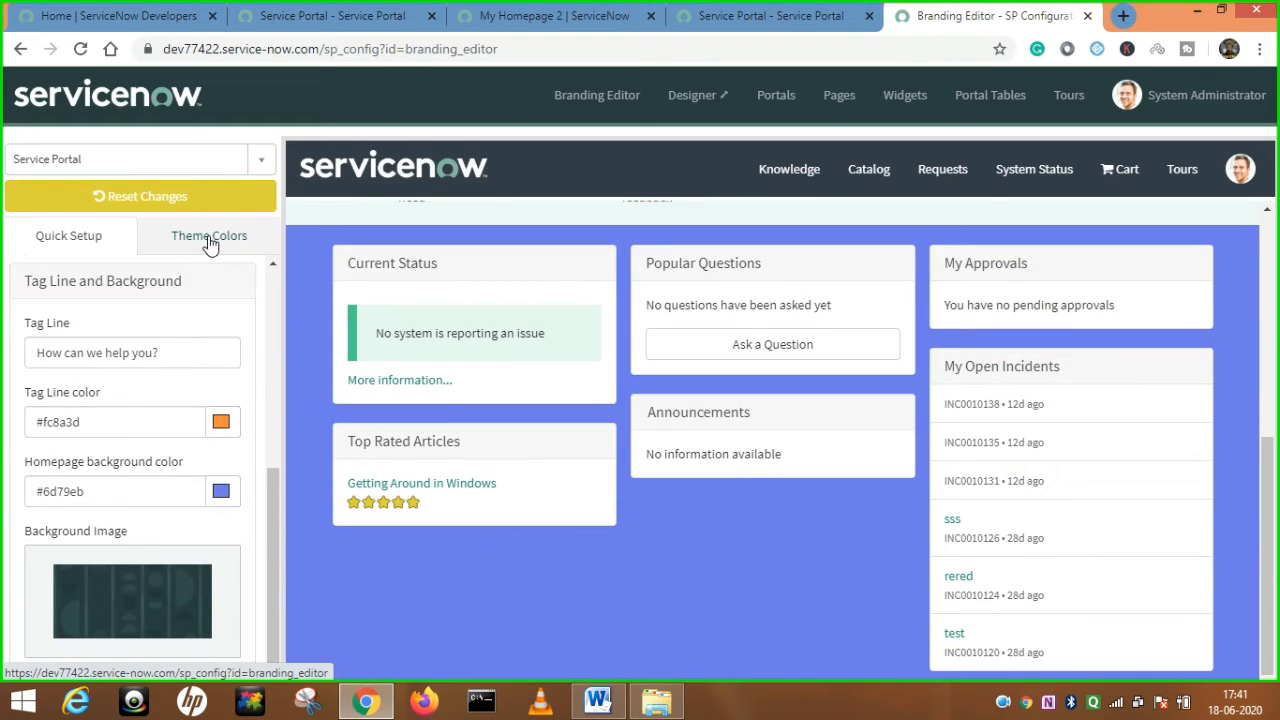
pyautogui.click(209, 237)
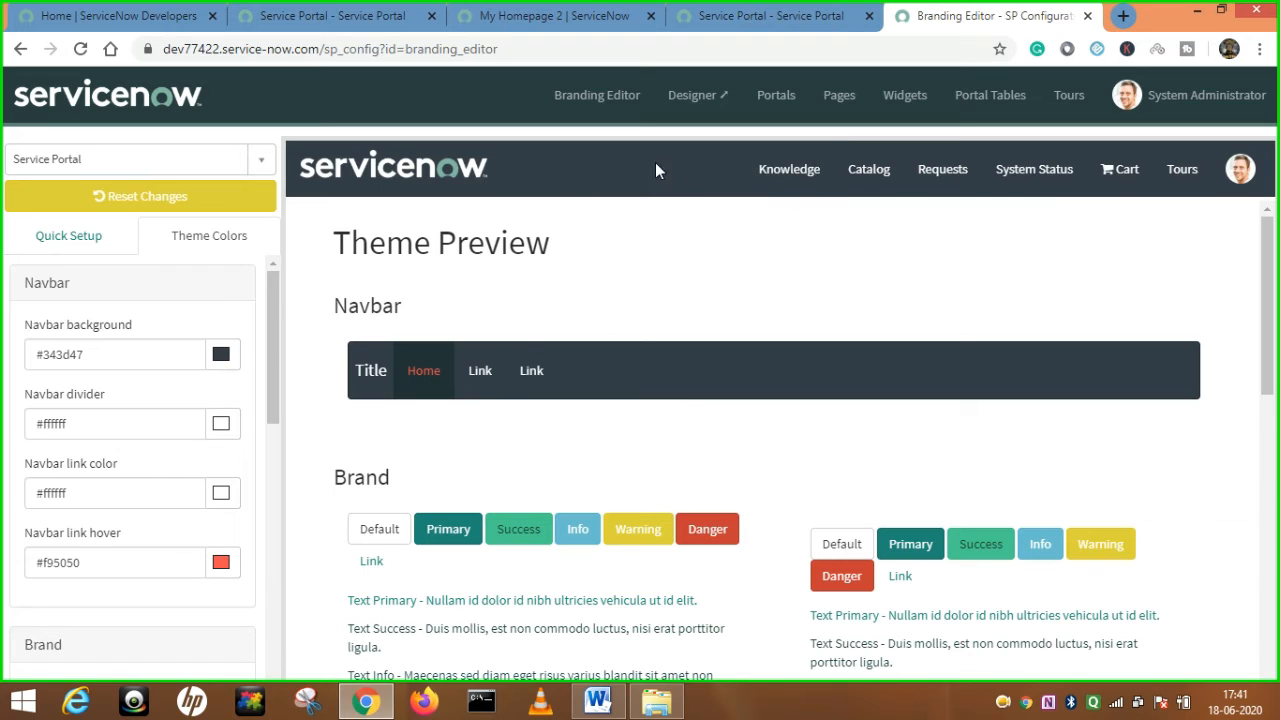
# Try several navbar background colours, settling on dark slate #343d47.
pyautogui.click(220, 364)
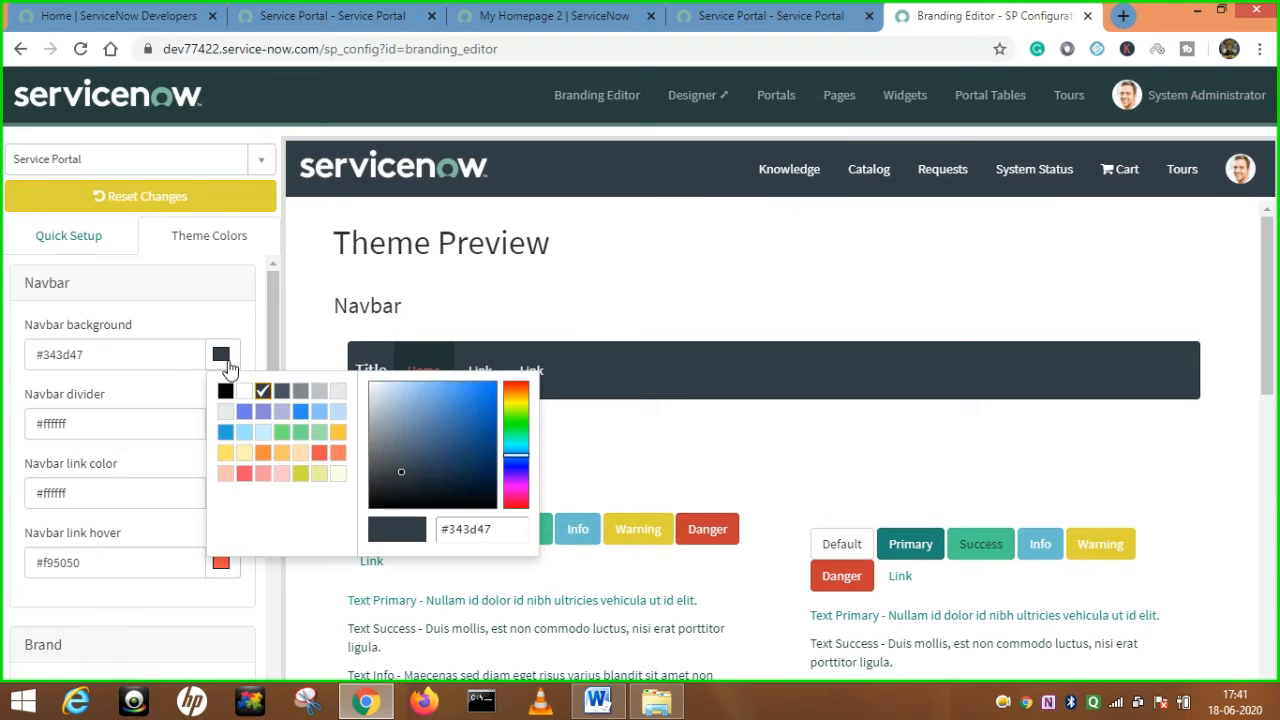
pyautogui.click(279, 394)
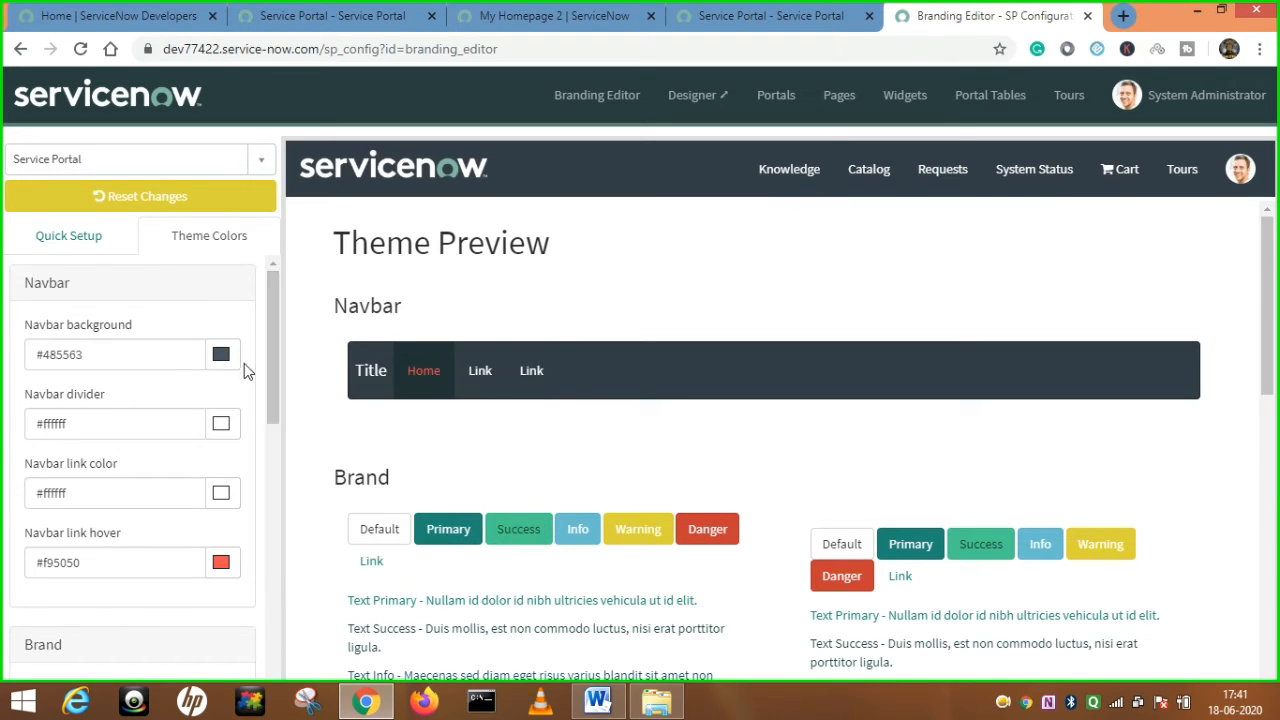
pyautogui.click(220, 355)
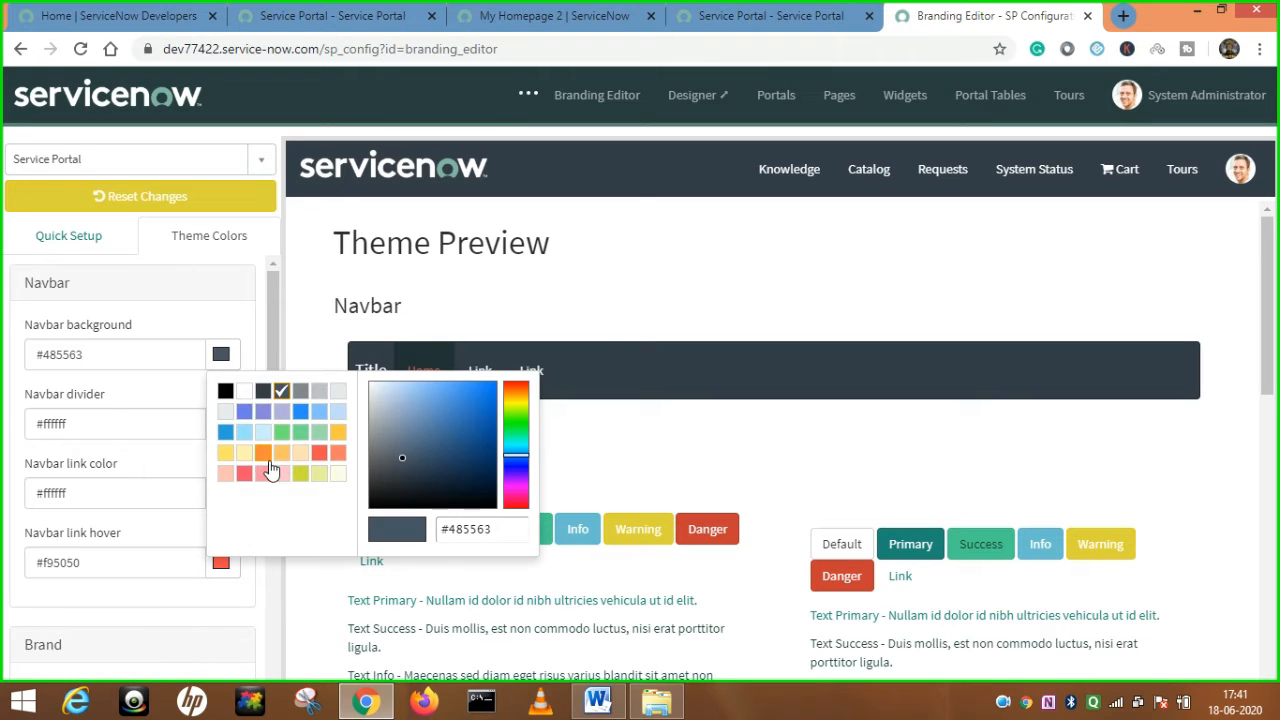
pyautogui.click(263, 452)
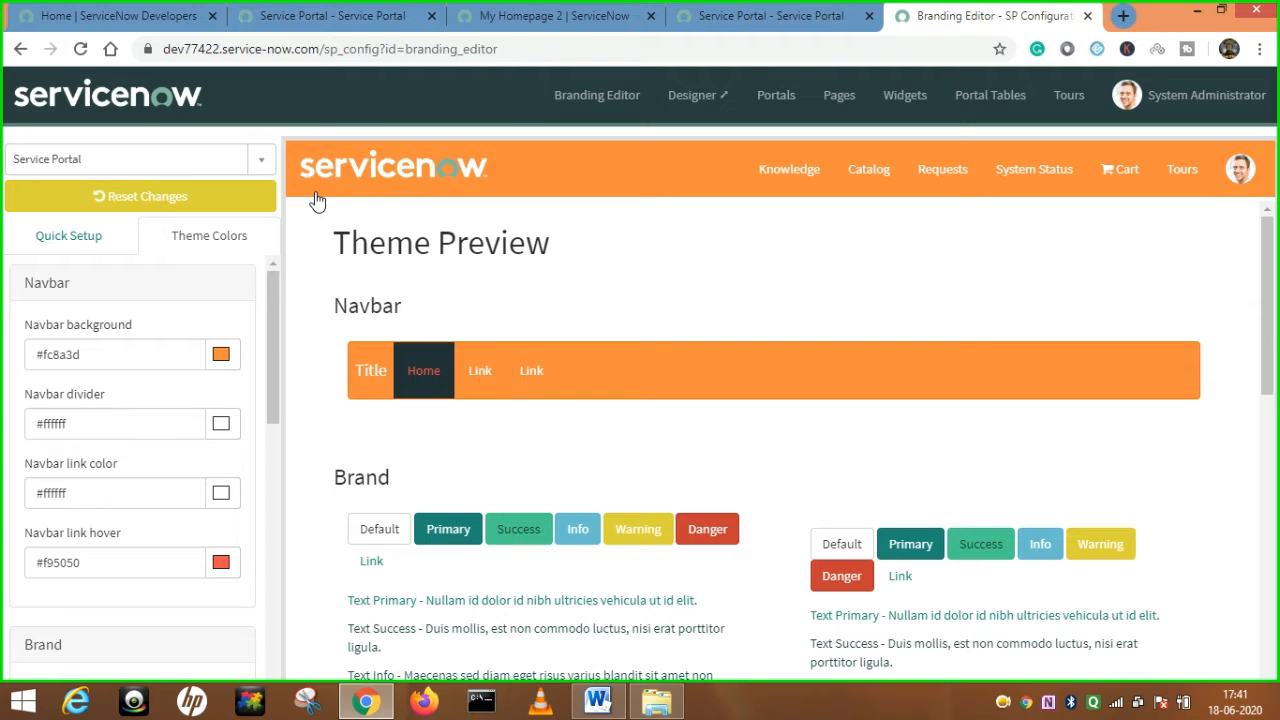
pyautogui.click(220, 356)
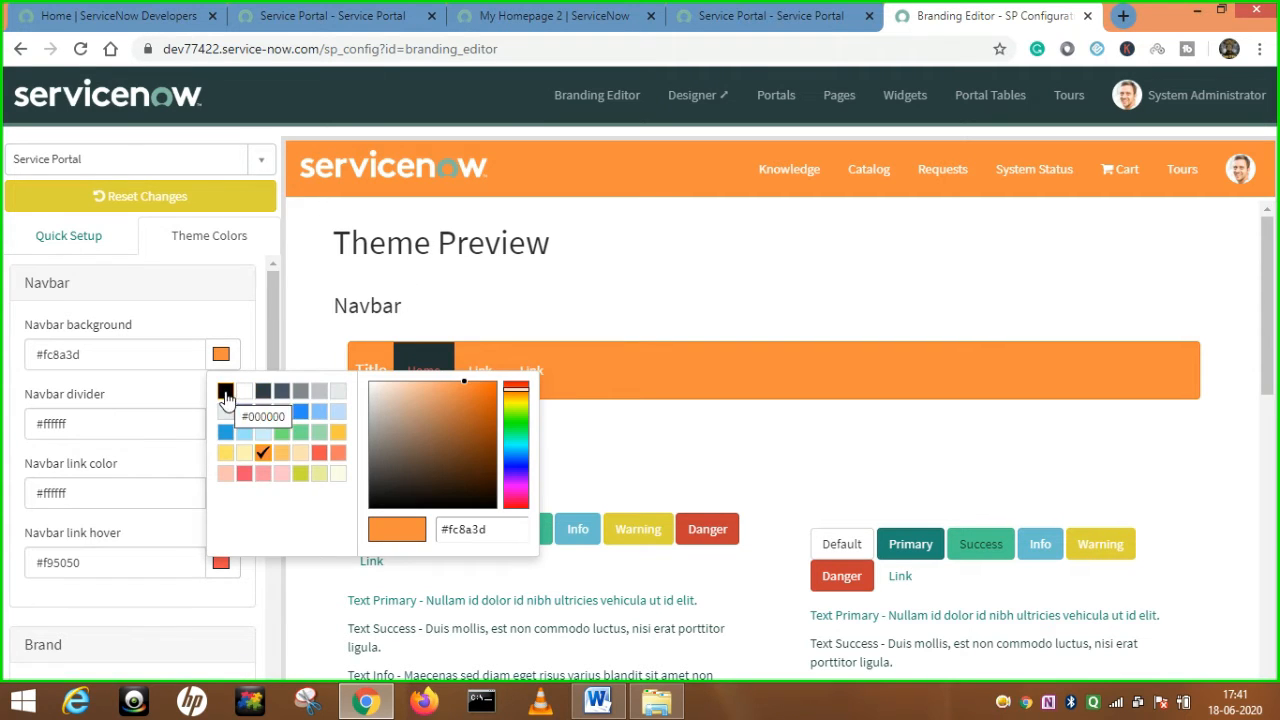
pyautogui.click(225, 392)
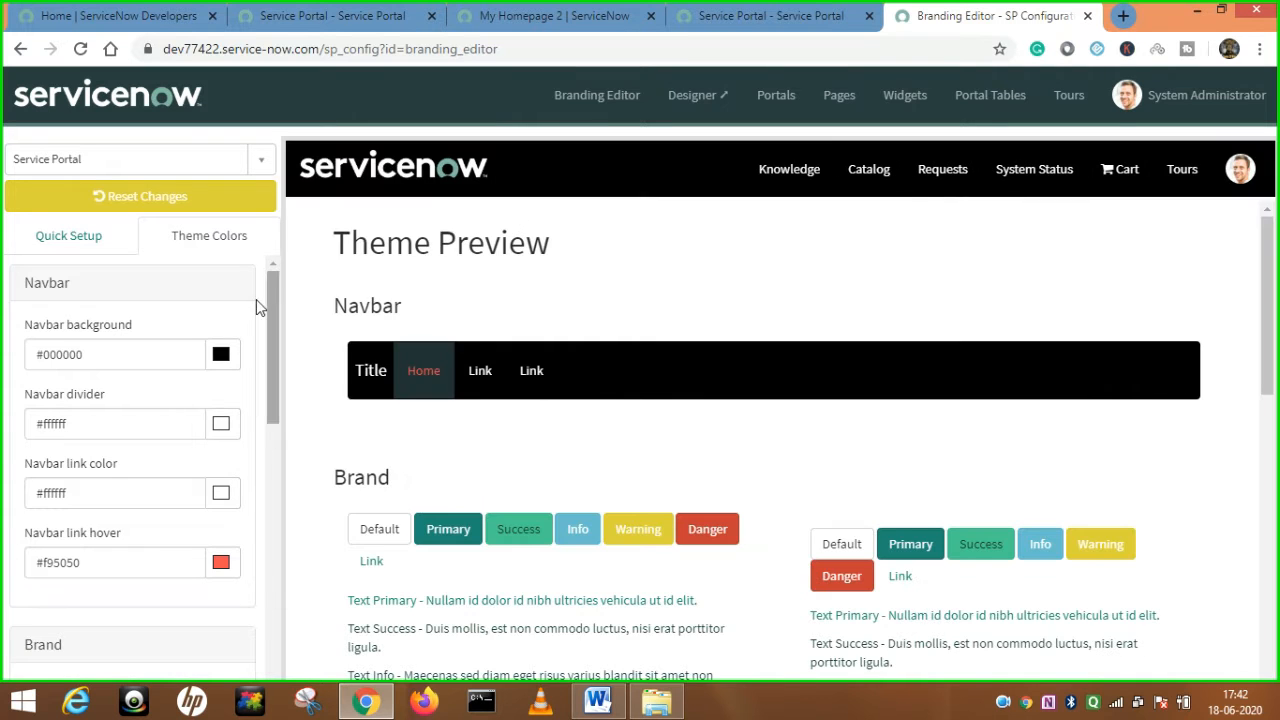
pyautogui.click(221, 355)
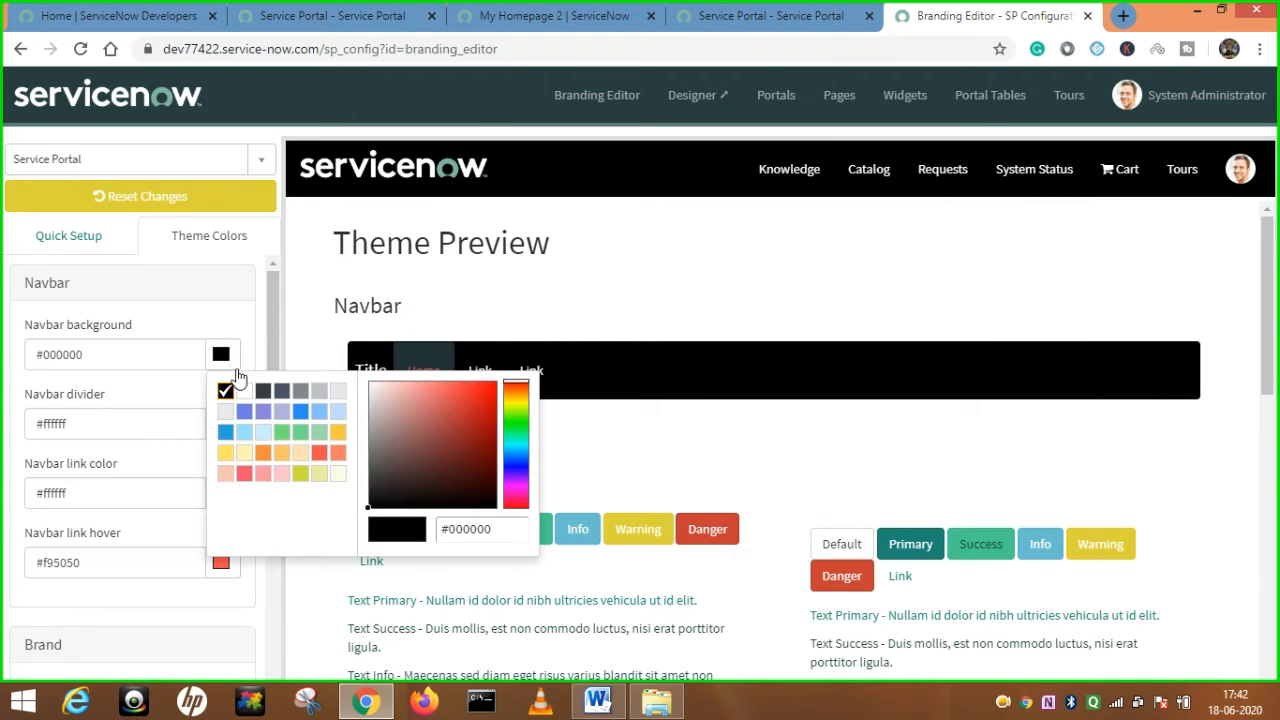
pyautogui.click(263, 391)
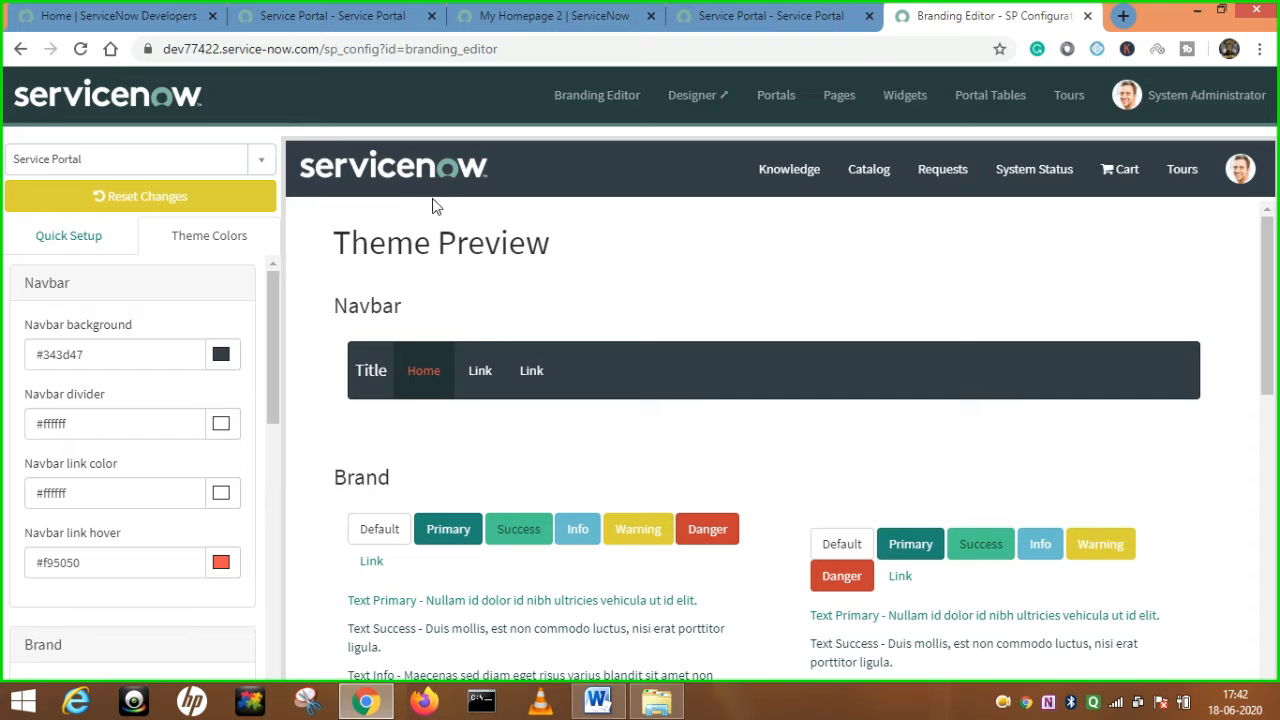
# Give the navbar divider blue #6d79eb and the navbar links orange #fc8a3d.
pyautogui.click(221, 423)
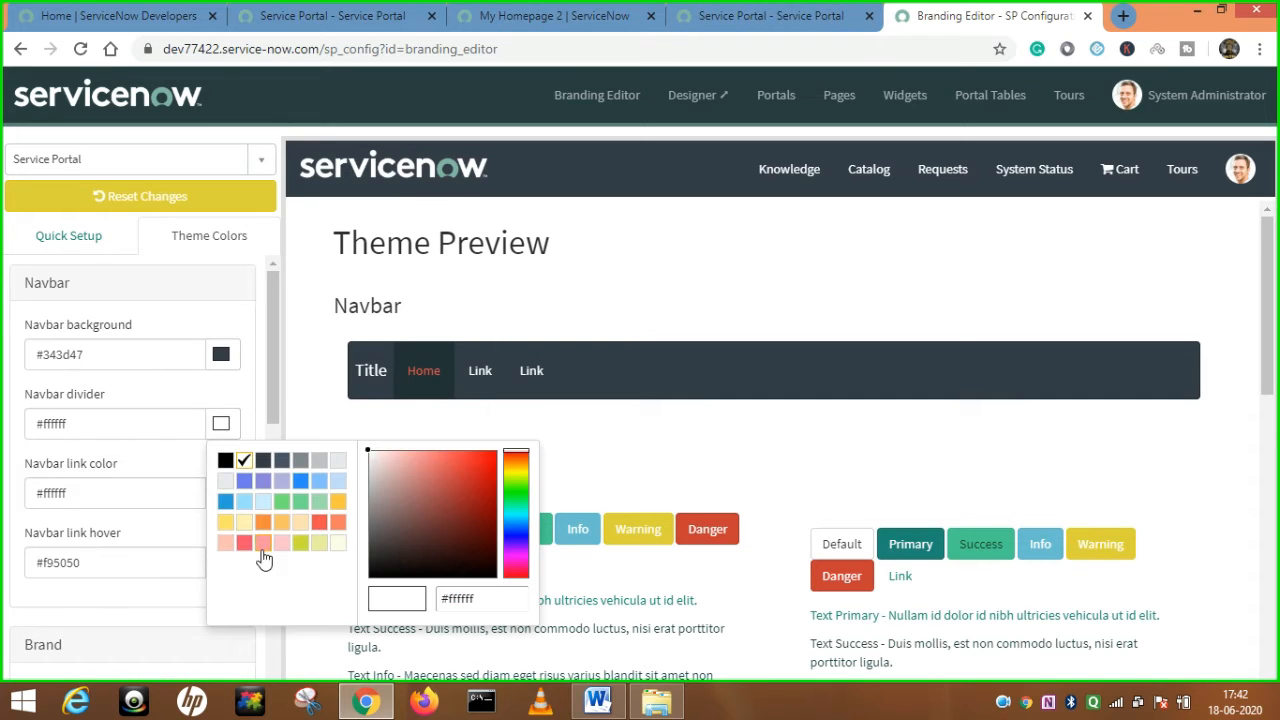
pyautogui.click(244, 481)
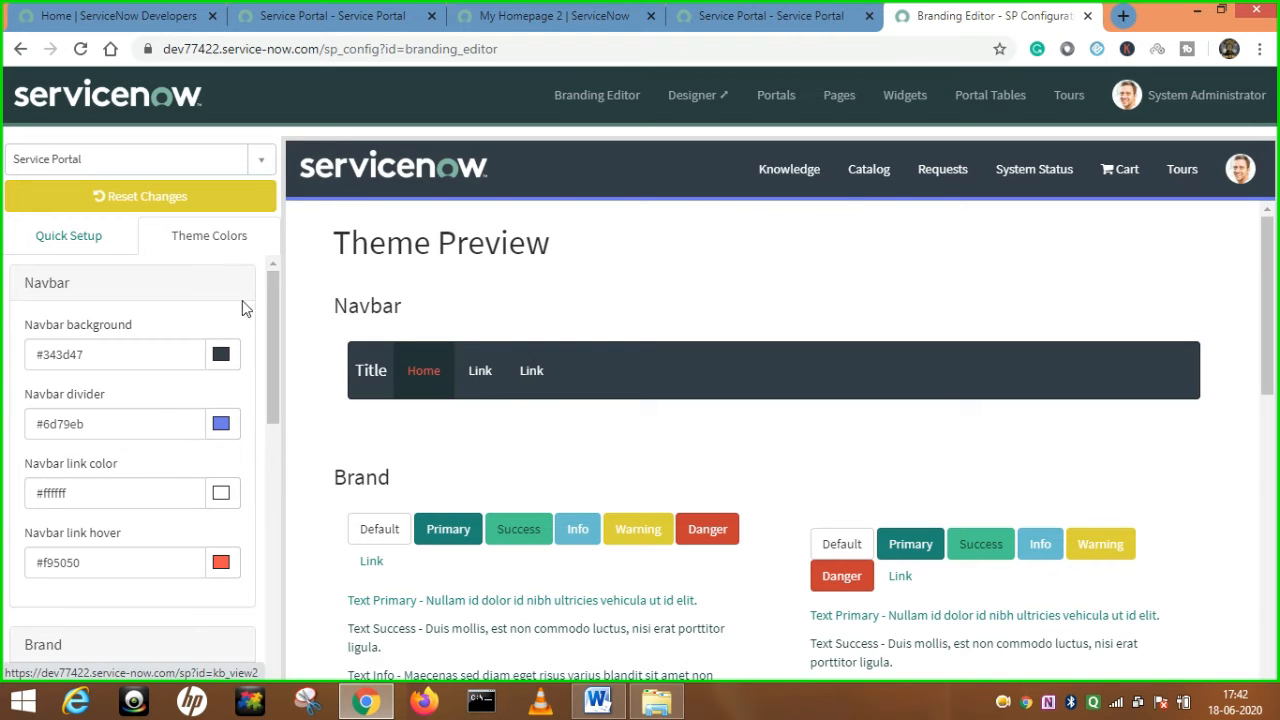
pyautogui.click(221, 496)
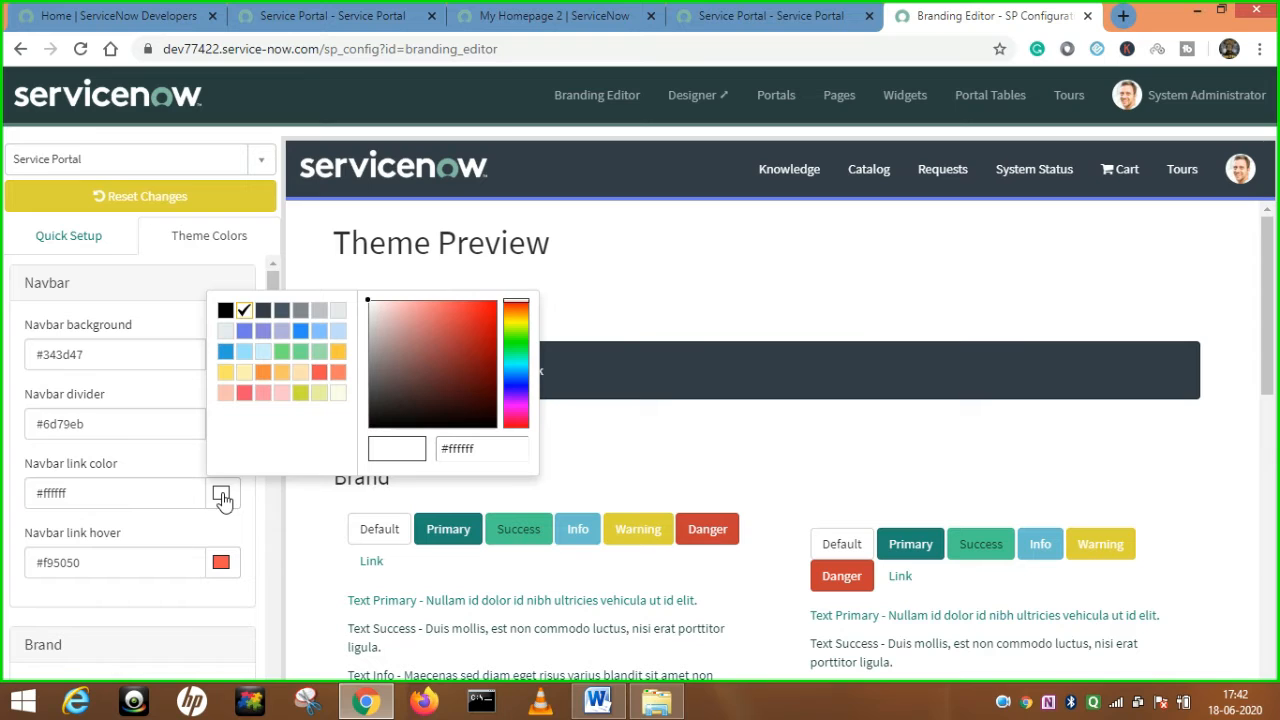
pyautogui.click(263, 372)
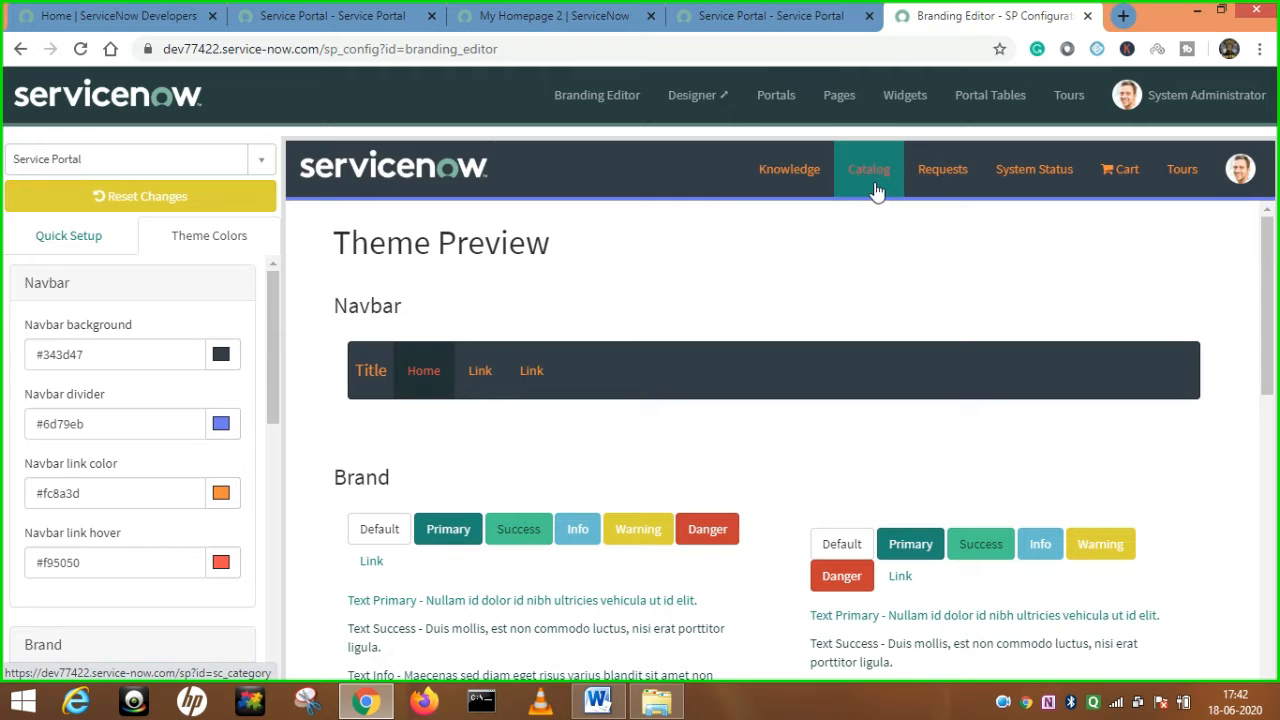
# Change the navbar link hover colour from red #f95050 to pale pink #ffc1ca.
pyautogui.click(221, 562)
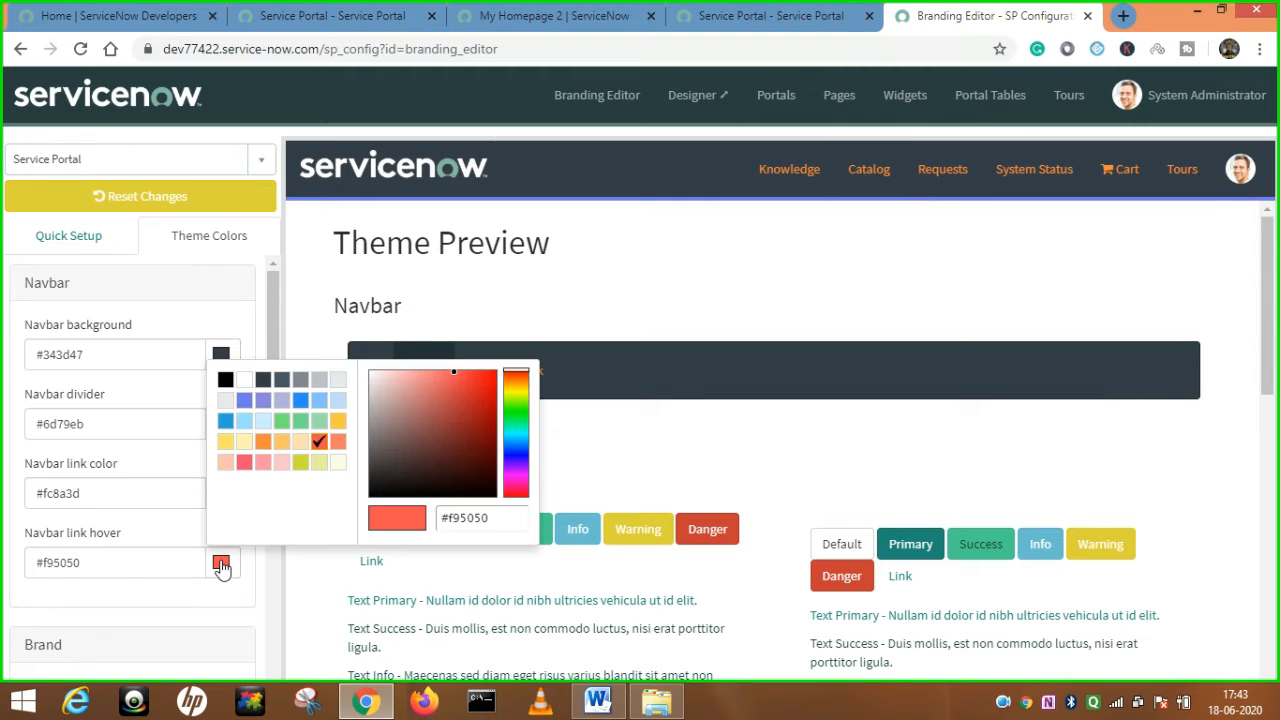
pyautogui.click(281, 463)
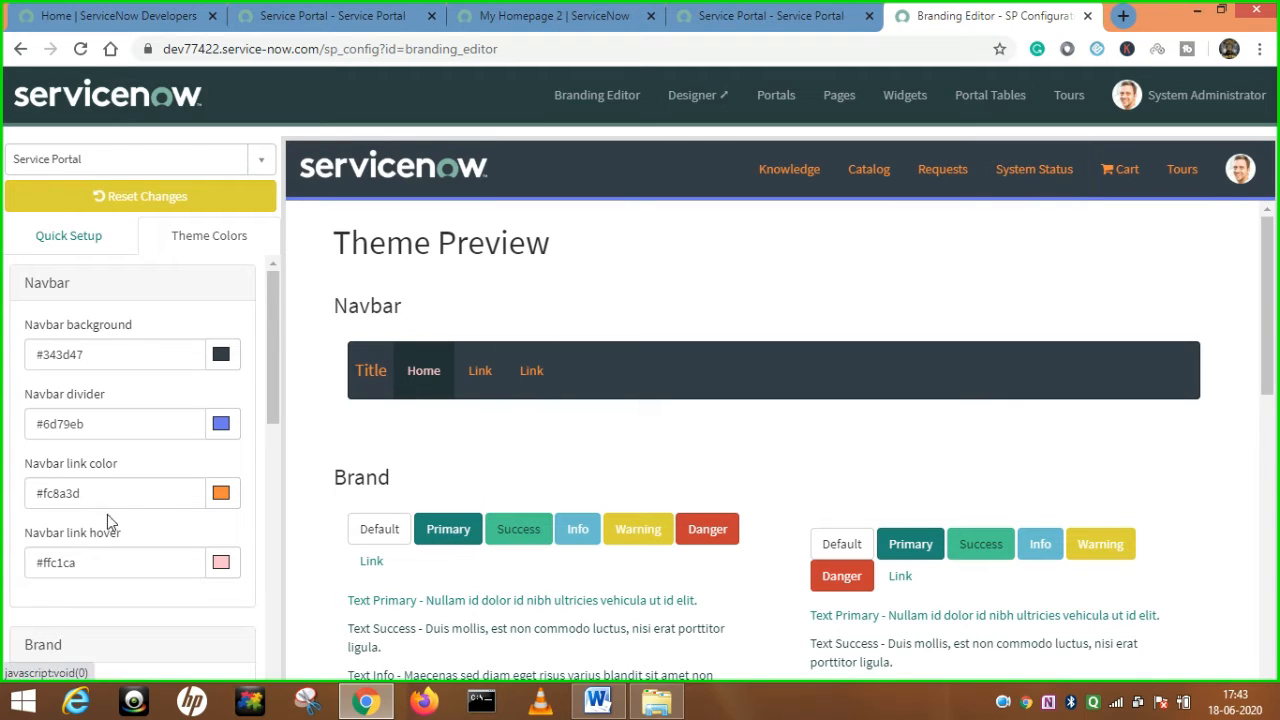
# Review the Theme Colors settings, including brand colours Primary #1F8476 and Success #48C891.
pyautogui.scroll(-1, 140, 520)
pyautogui.scroll(-2, 140, 520)
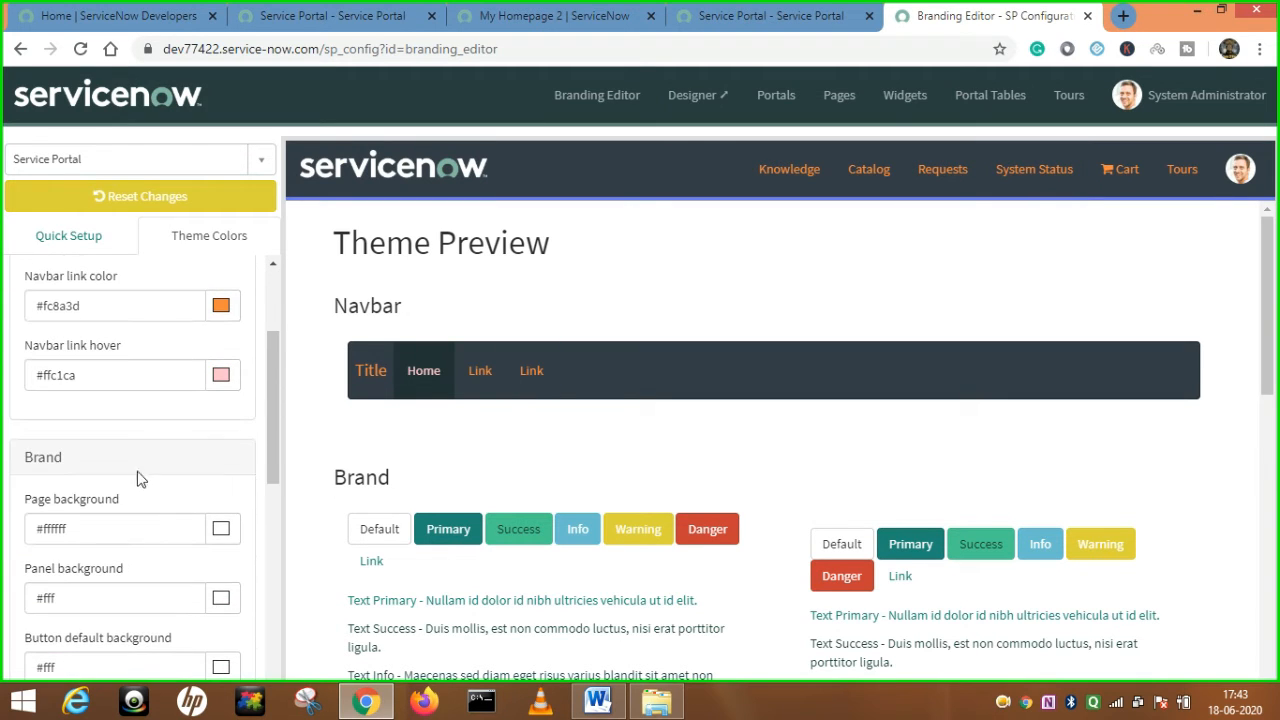
pyautogui.scroll(-3, 155, 538)
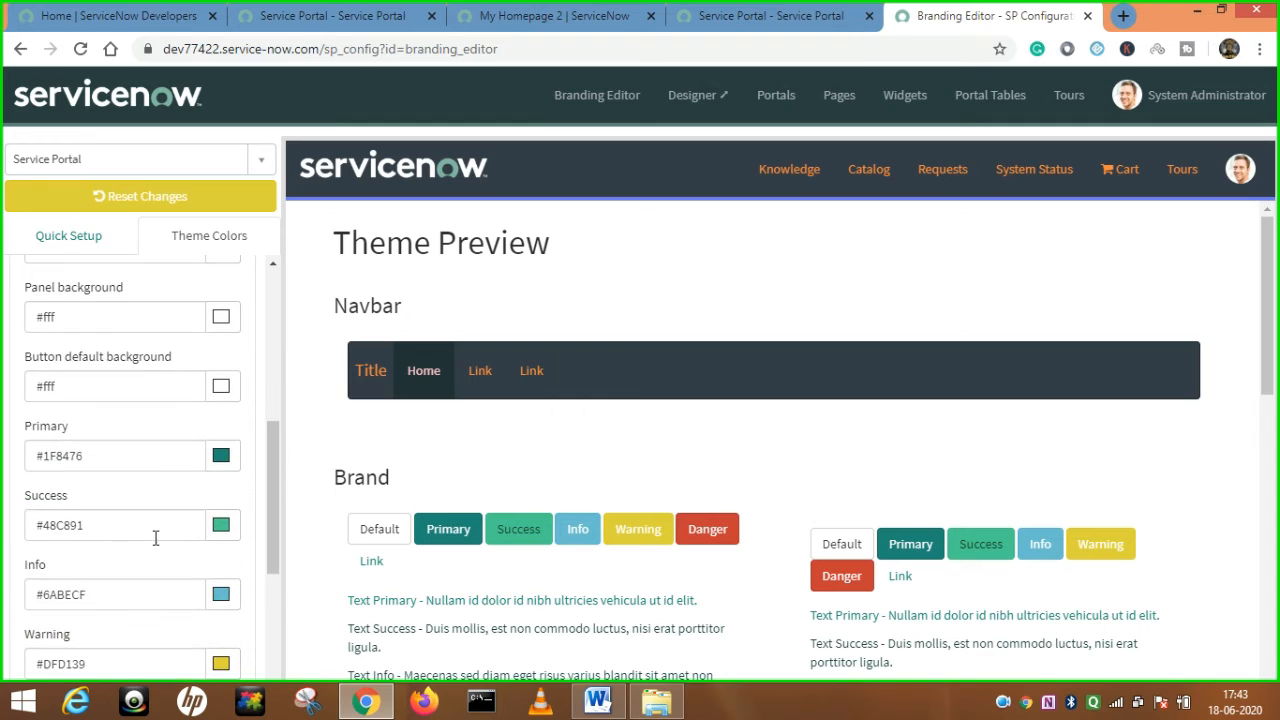
pyautogui.scroll(1, 90, 450)
pyautogui.scroll(1, 90, 453)
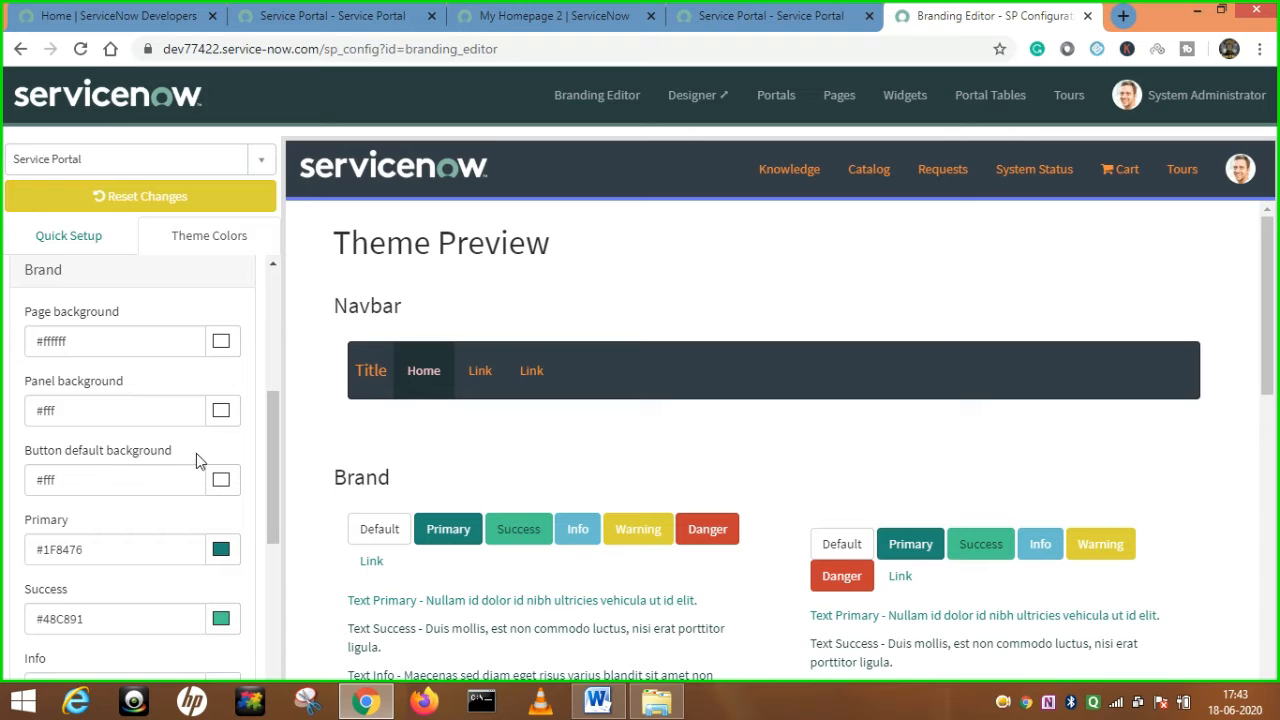
pyautogui.scroll(-2, 203, 464)
pyautogui.scroll(-1, 203, 464)
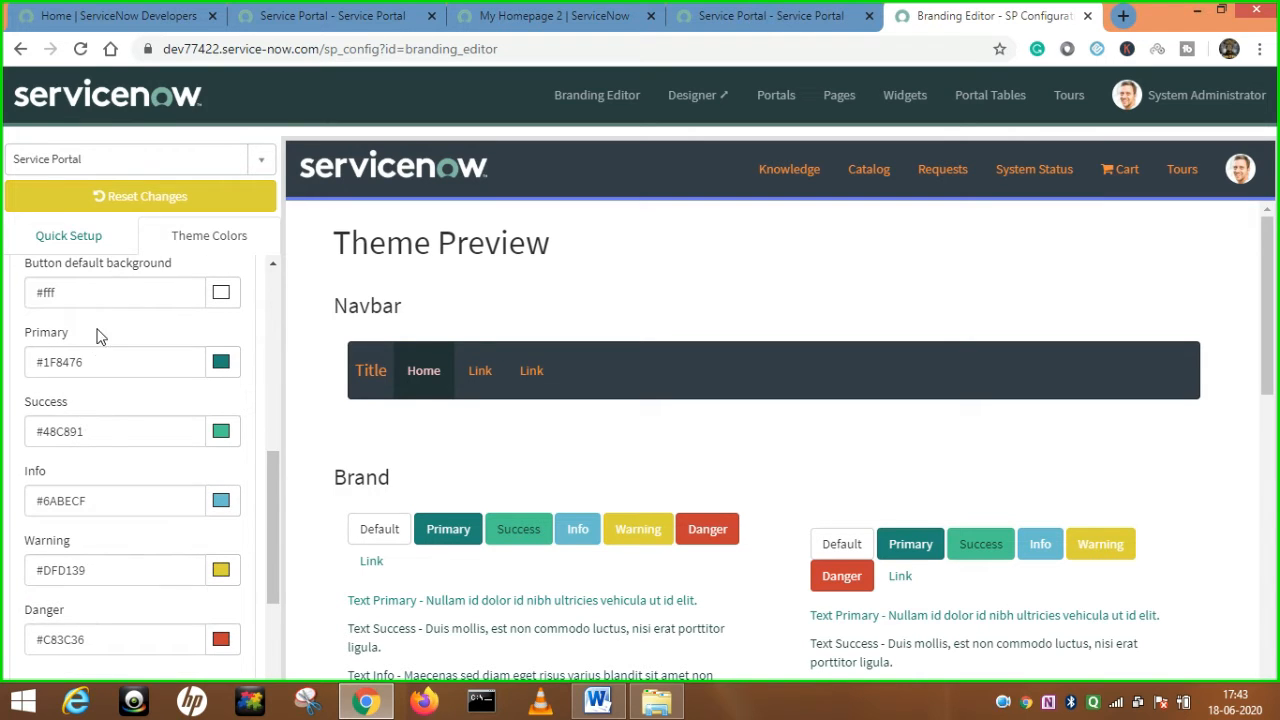
pyautogui.scroll(-3, 128, 478)
pyautogui.scroll(-1, 128, 478)
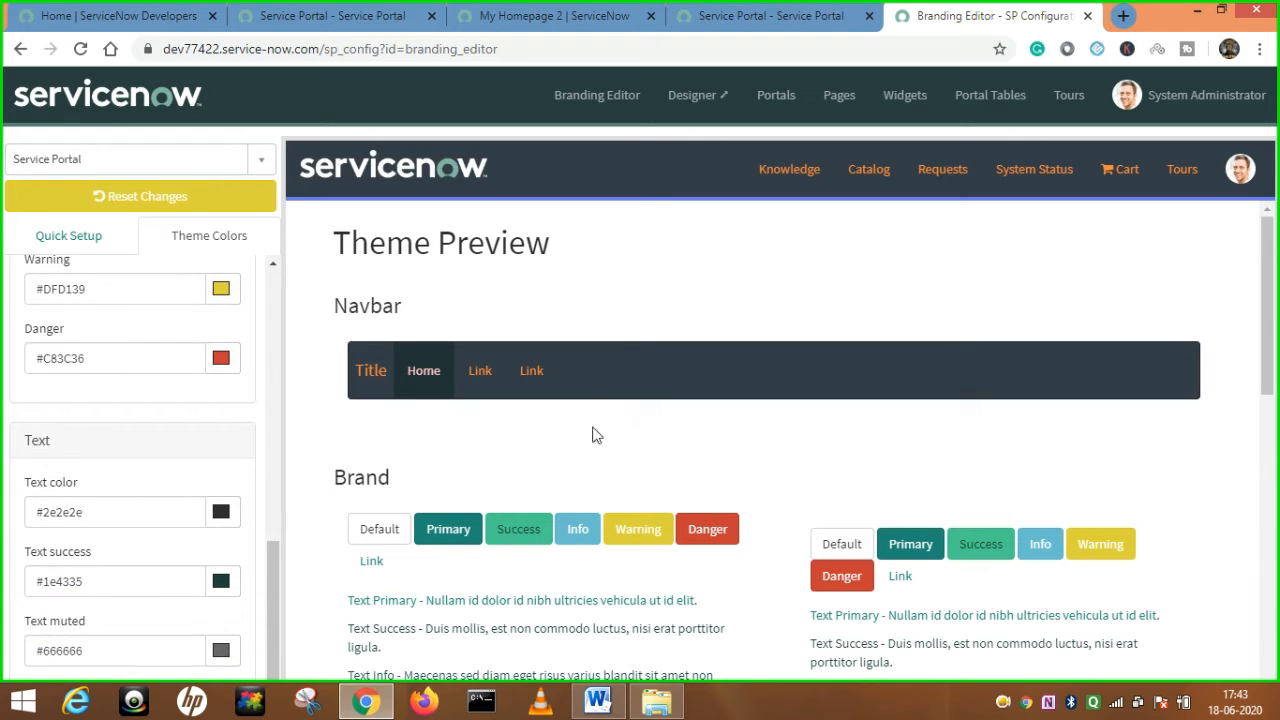
pyautogui.scroll(-1, 190, 510)
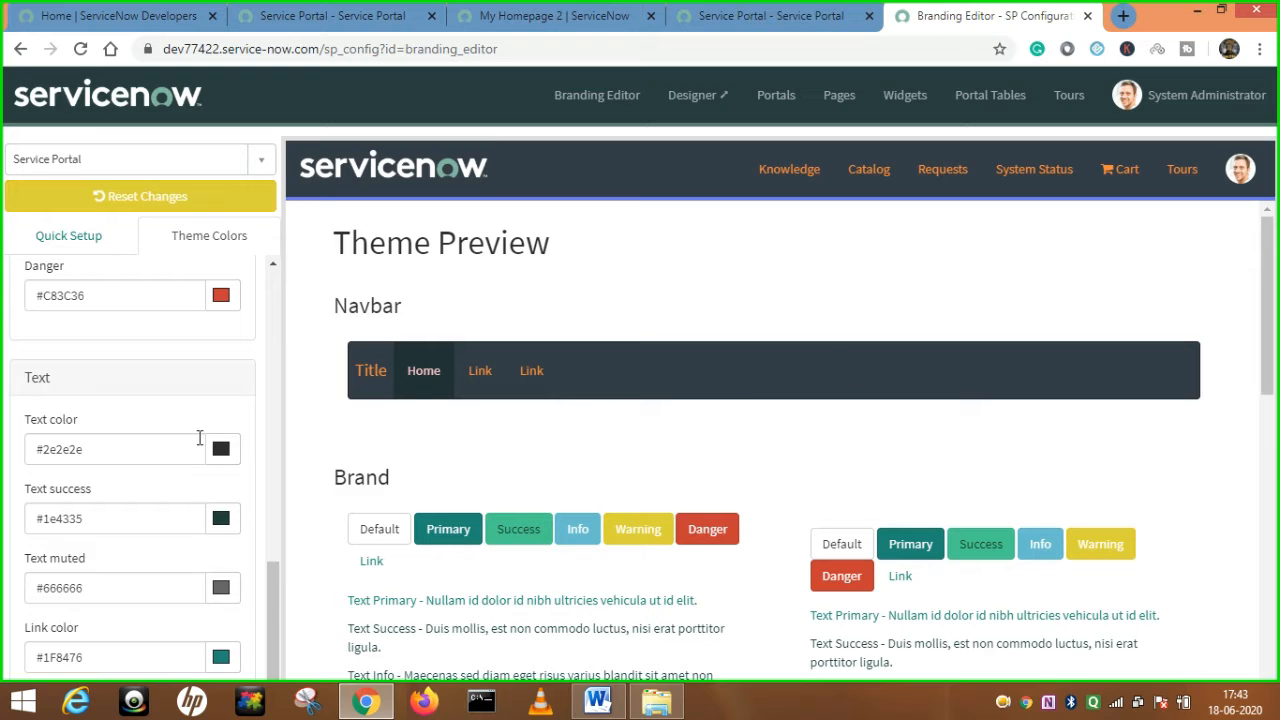
pyautogui.scroll(5, 199, 425)
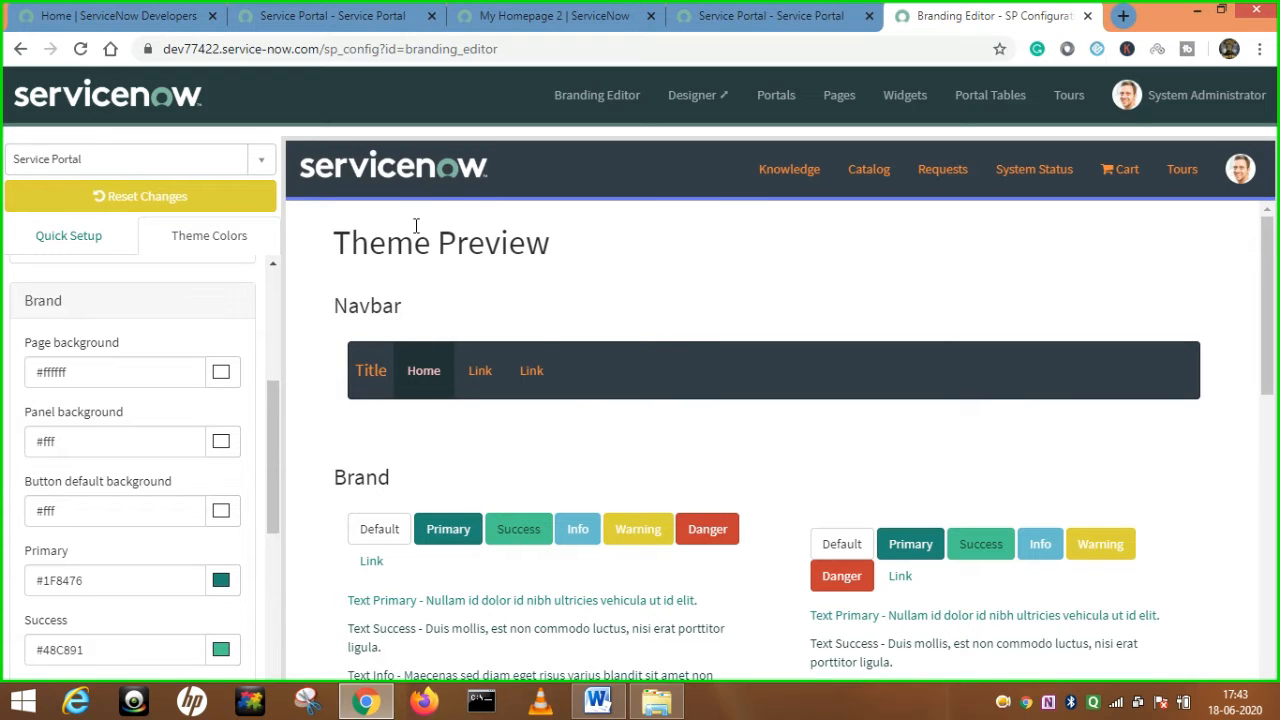
# Check the live portal homepage, then reset the Branding Editor's theme colour changes.
pyautogui.click(760, 18)
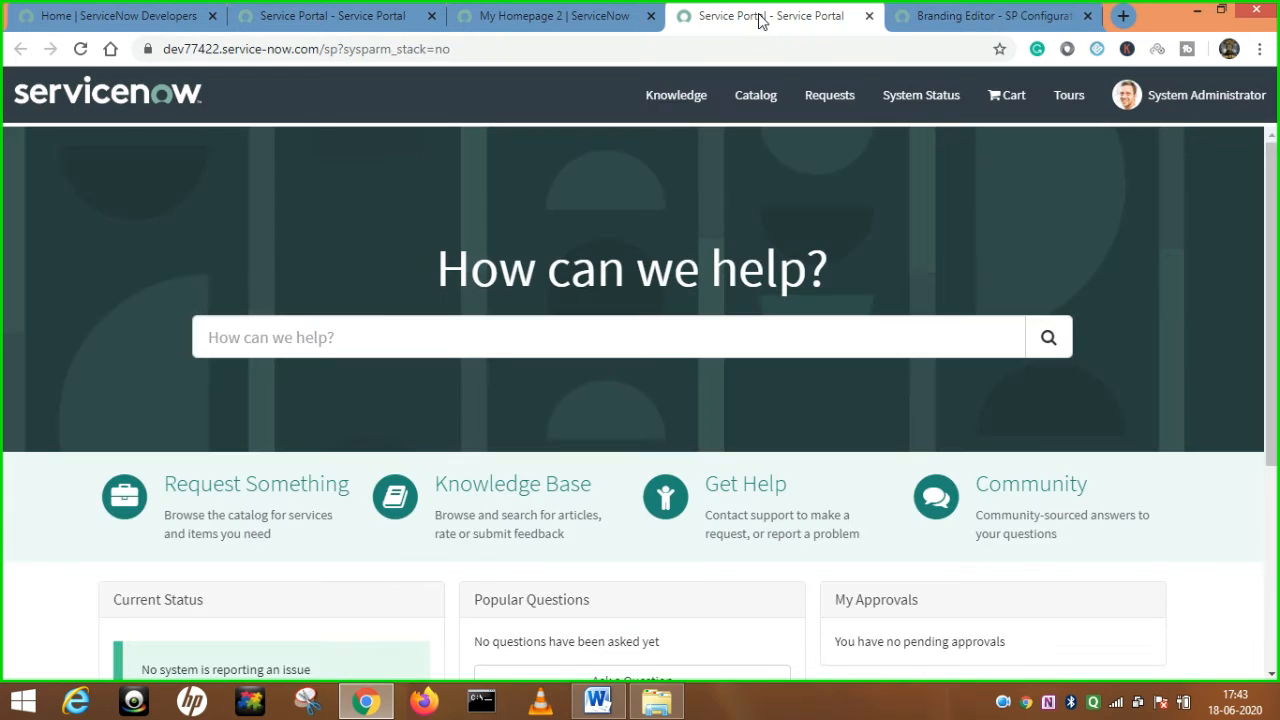
pyautogui.click(988, 20)
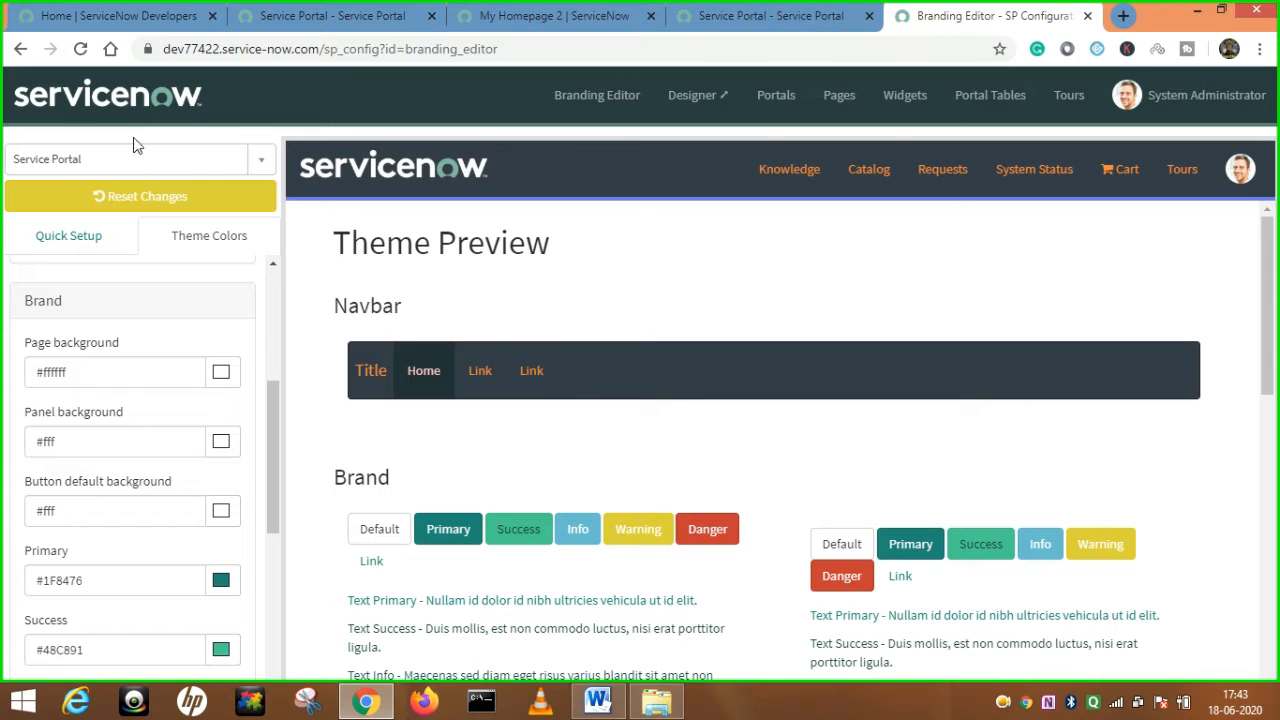
pyautogui.click(161, 203)
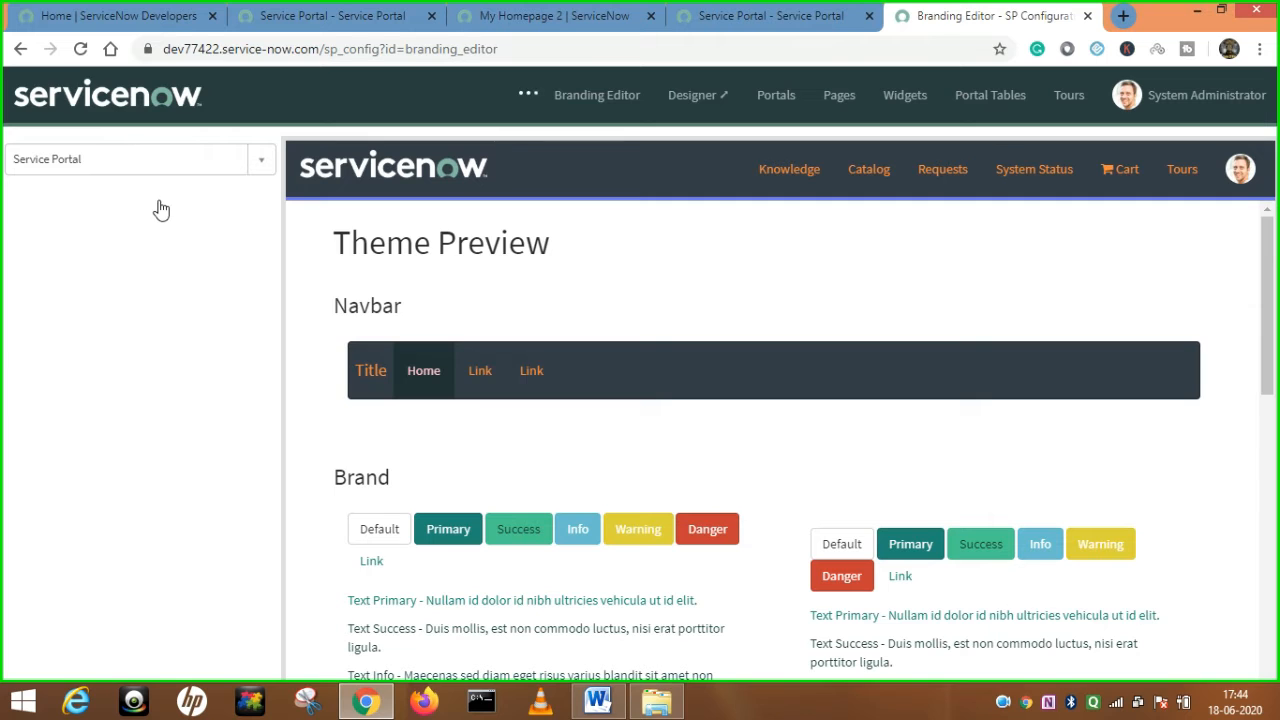
# Return to the Service Portal configuration home and open the Email (security_email) page in Designer.
pyautogui.click(673, 108)
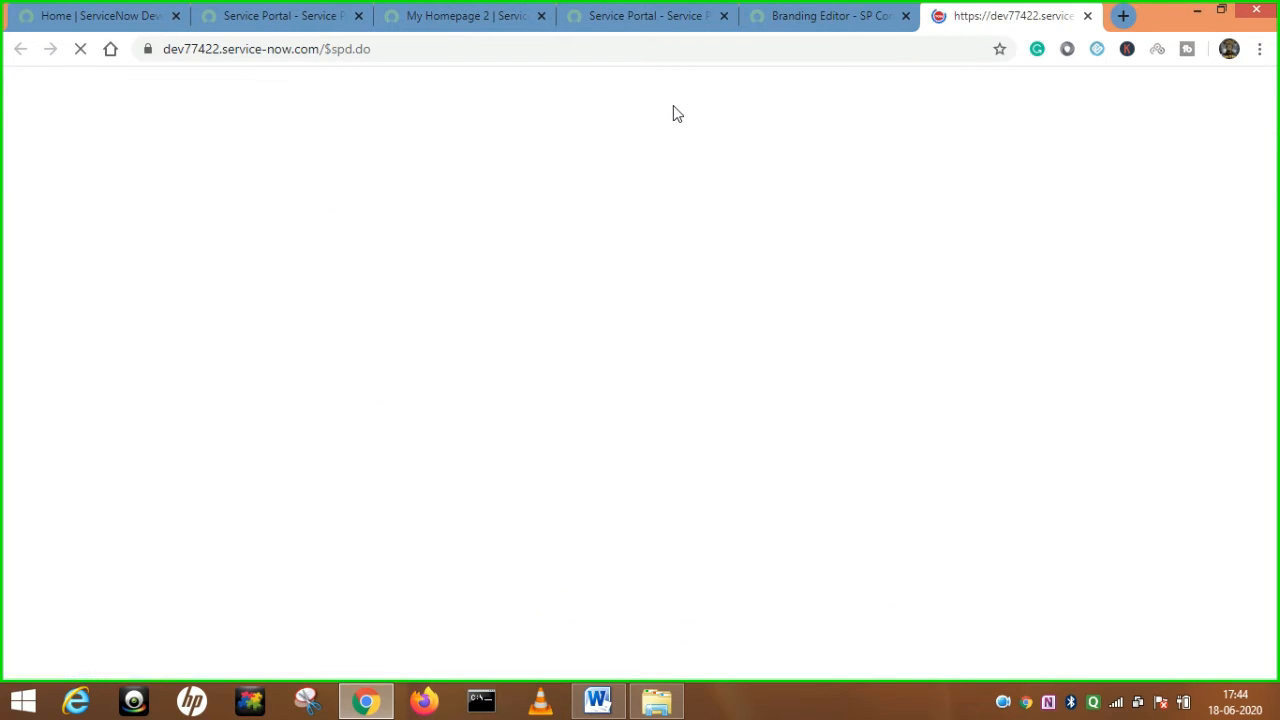
pyautogui.click(861, 19)
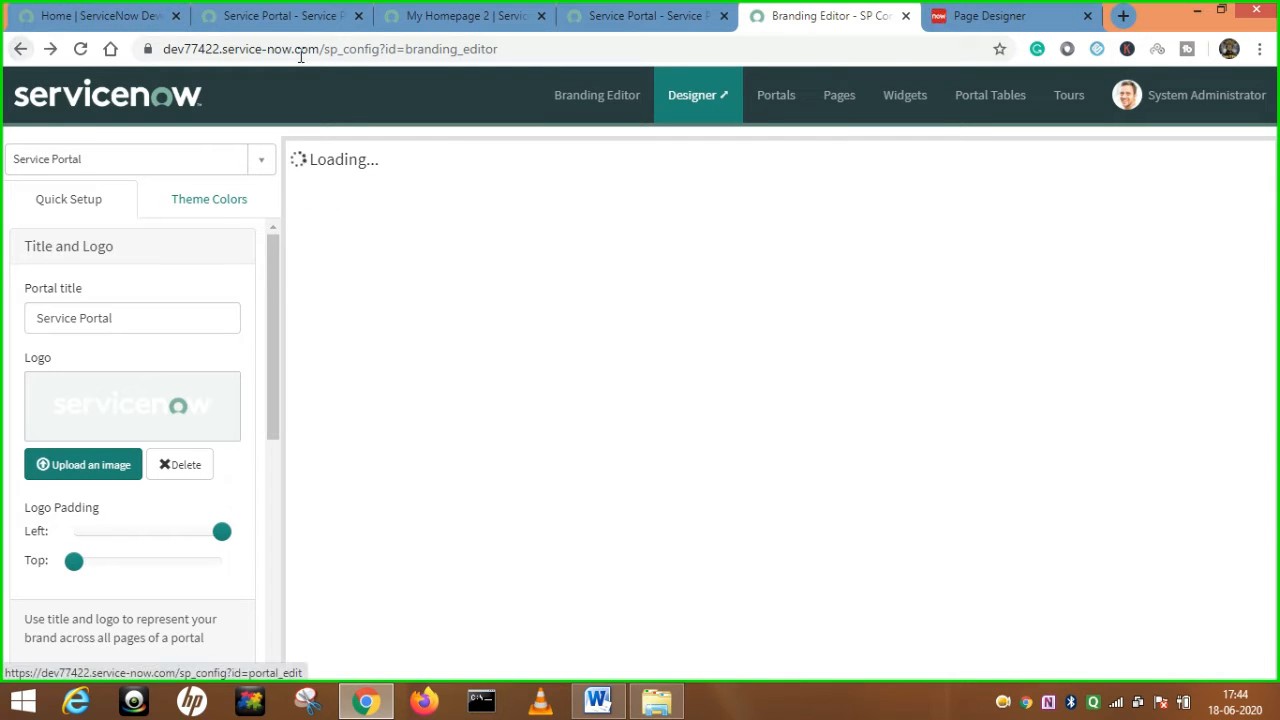
pyautogui.rightClick(20, 50)
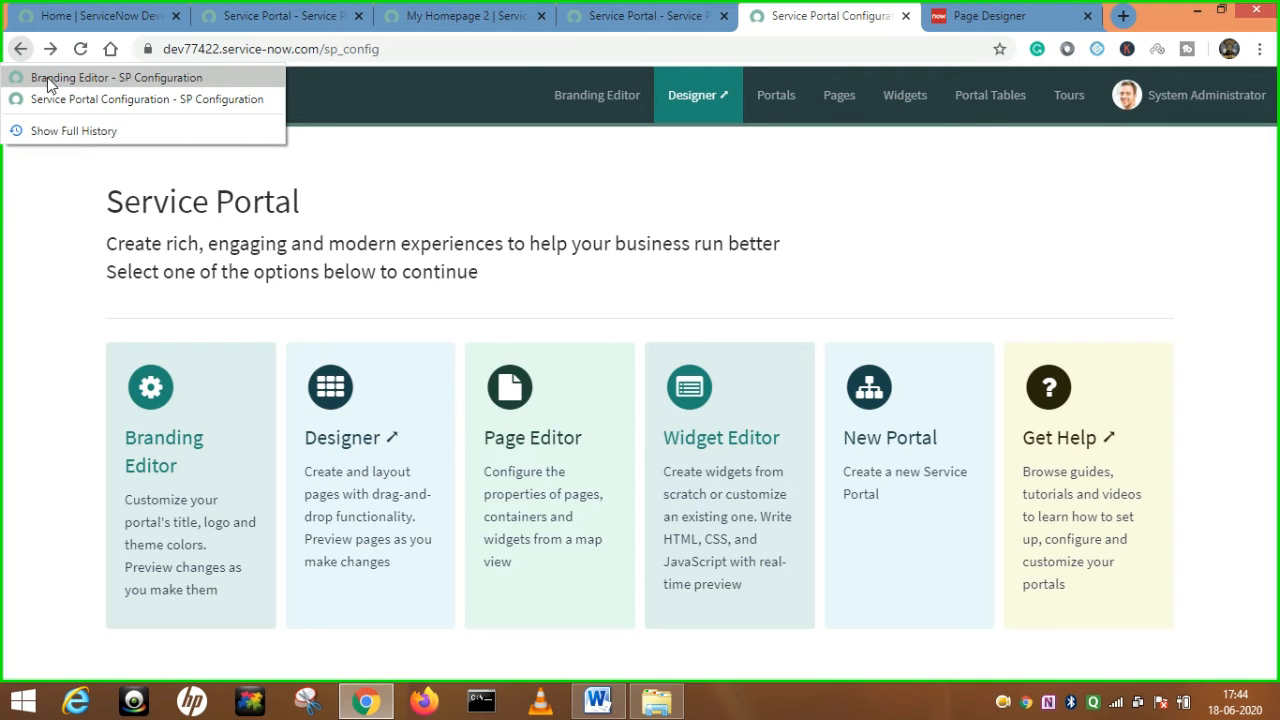
pyautogui.click(61, 100)
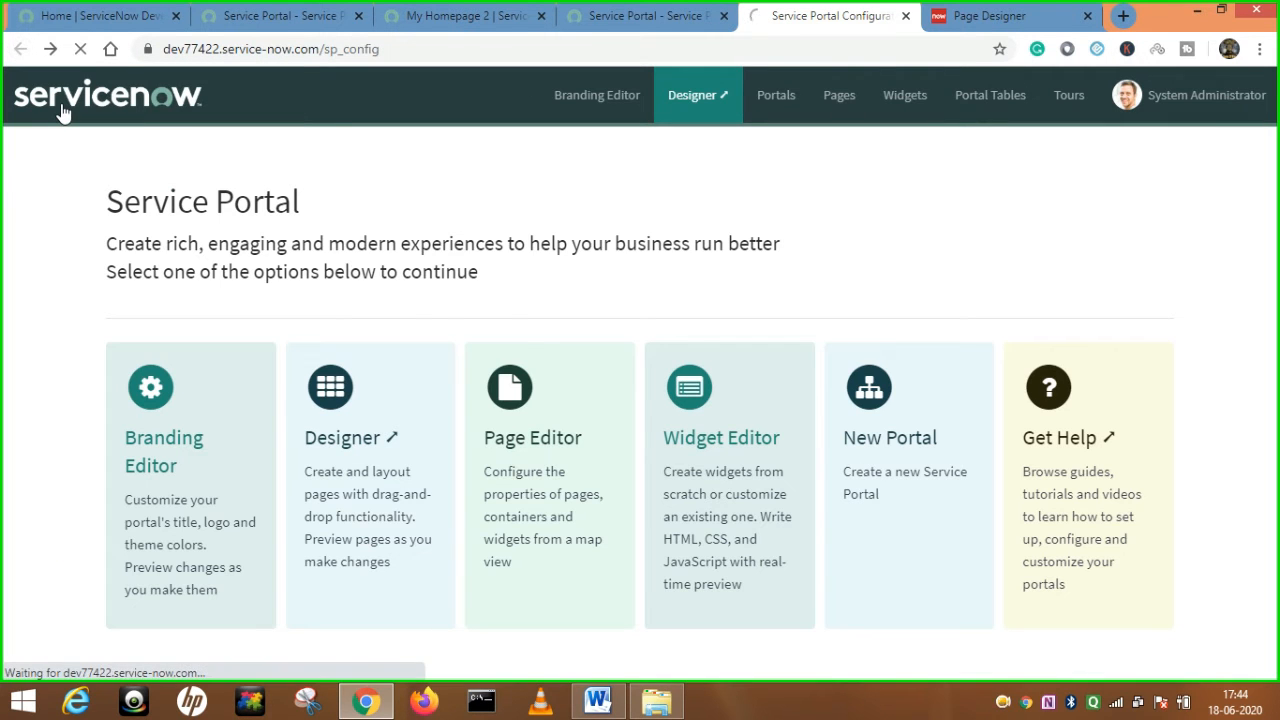
pyautogui.click(1000, 16)
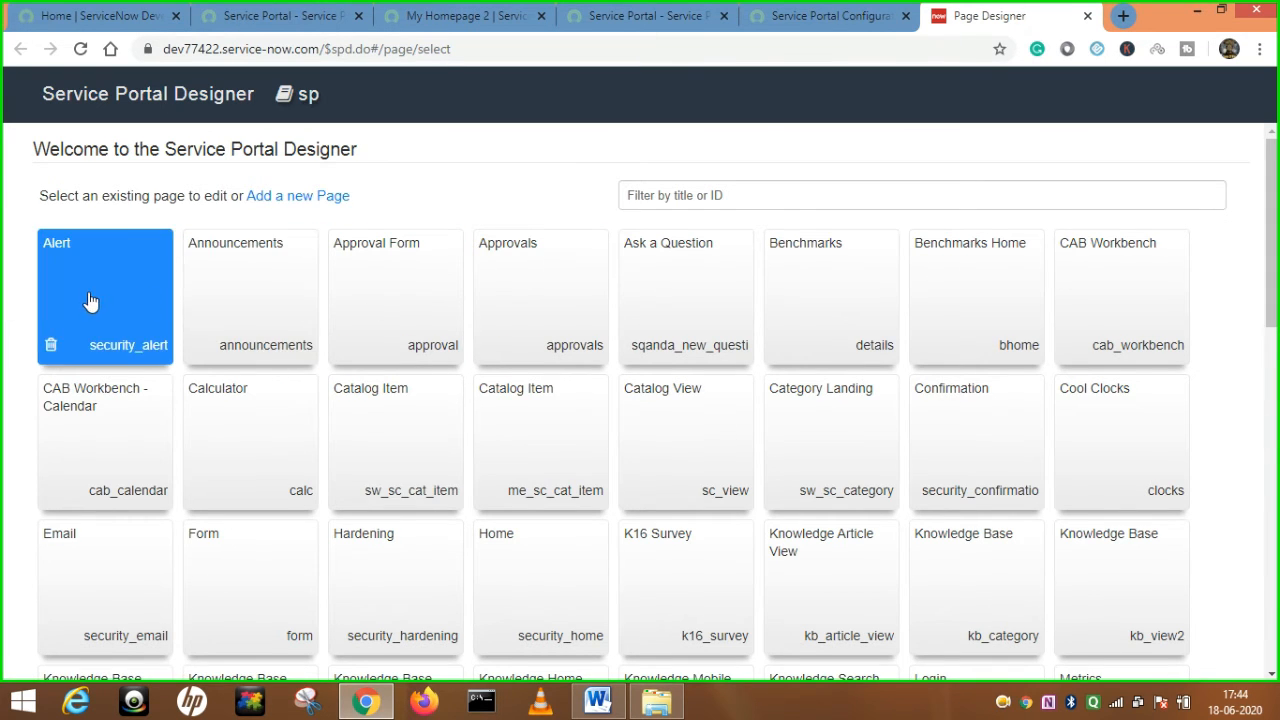
pyautogui.click(107, 564)
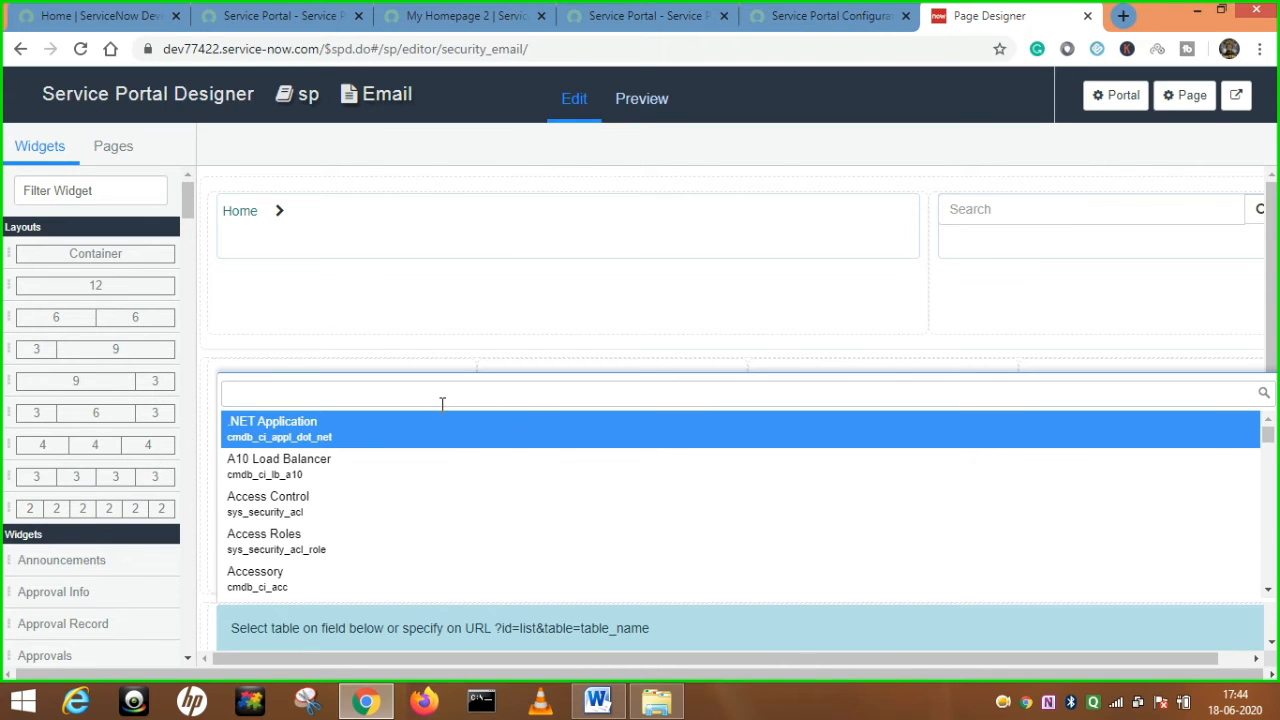
# Drop a full-width 12-column layout row onto the Email page, then return to the configuration home.
pyautogui.scroll(-2, 673, 568)
pyautogui.scroll(-1, 673, 568)
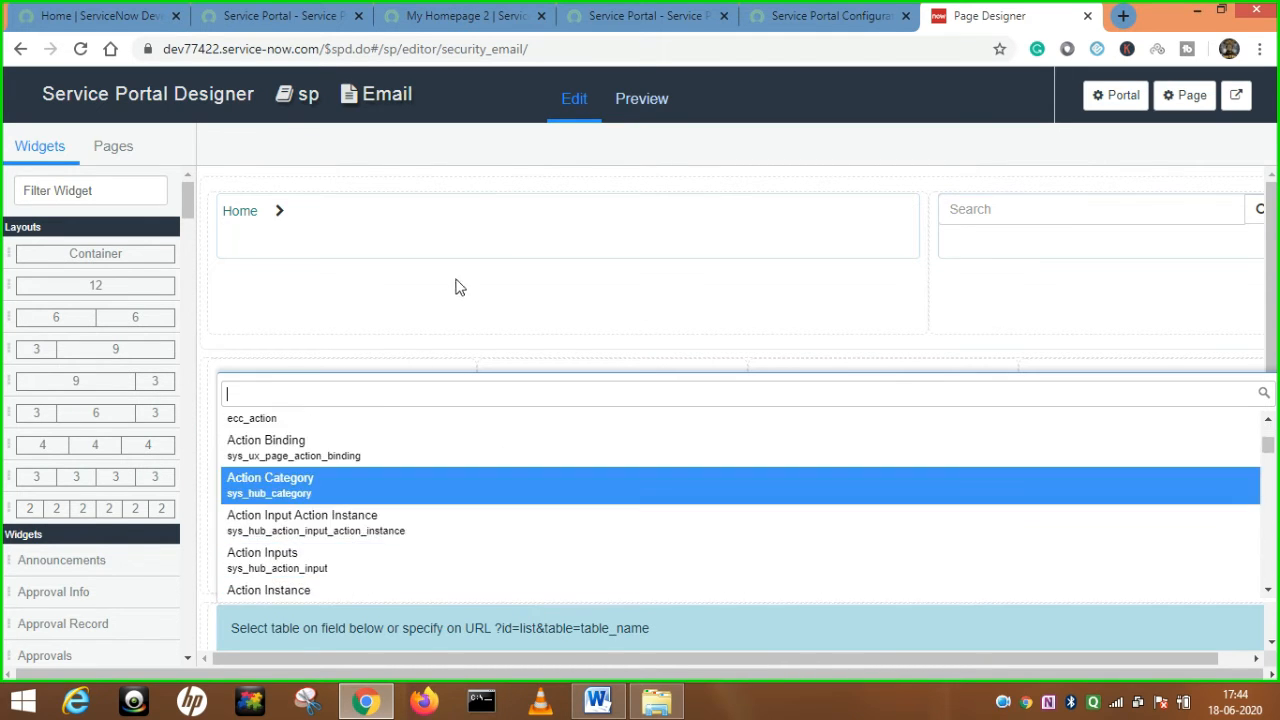
pyautogui.click(464, 300)
pyautogui.scroll(1, 234, 386)
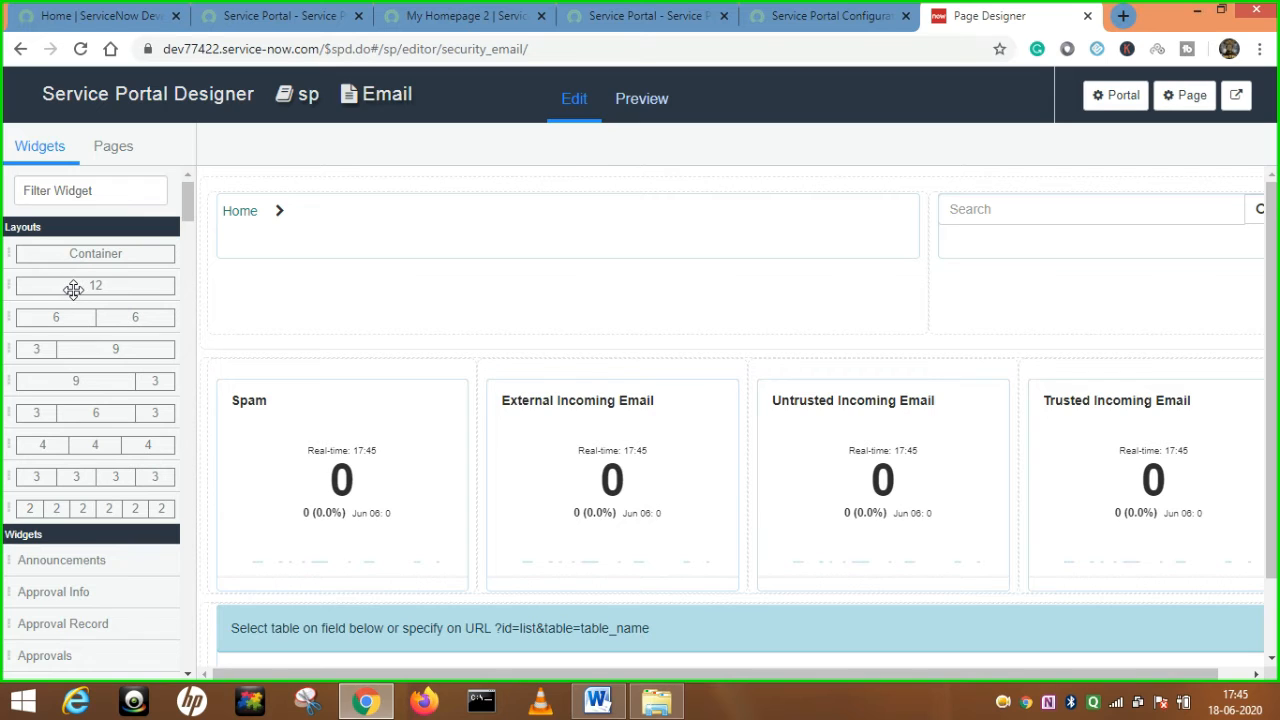
pyautogui.moveTo(75, 291); pyautogui.dragTo(76, 292)
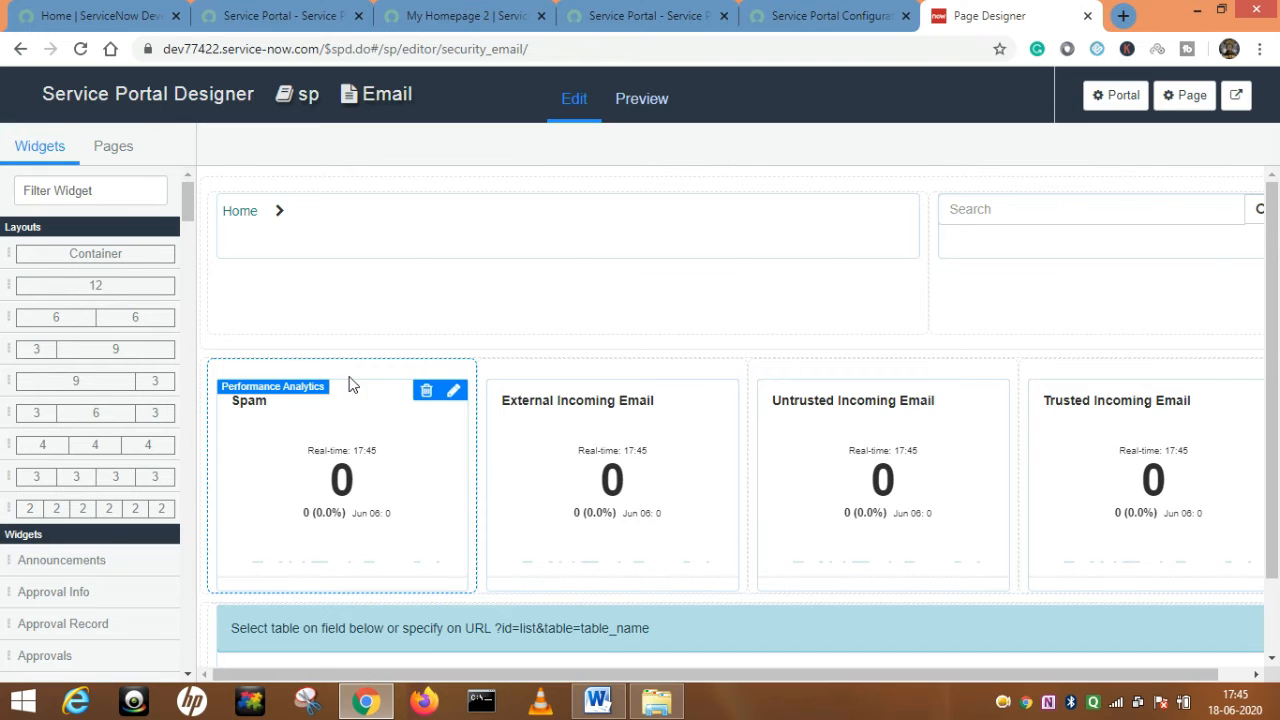
pyautogui.click(820, 16)
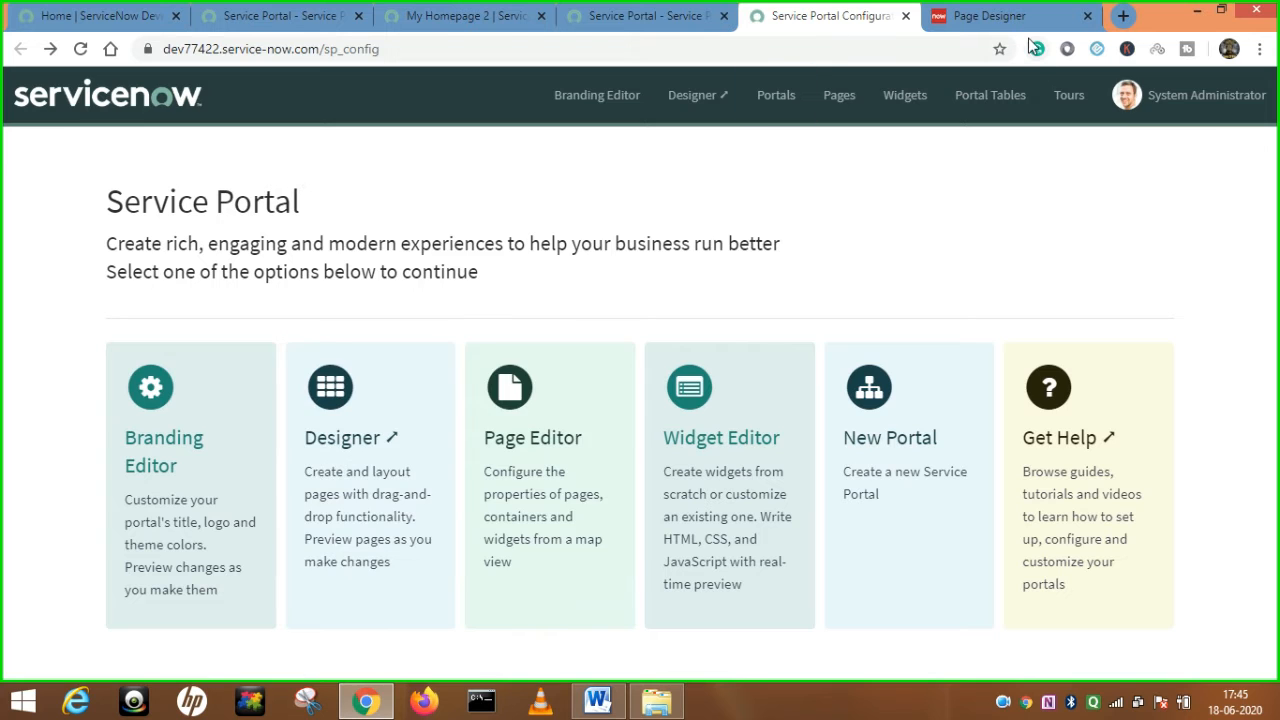
# In Page Editor, search 'cal' and load the Calculator (calc) page map.
pyautogui.click(990, 16)
pyautogui.click(810, 16)
pyautogui.click(533, 550)
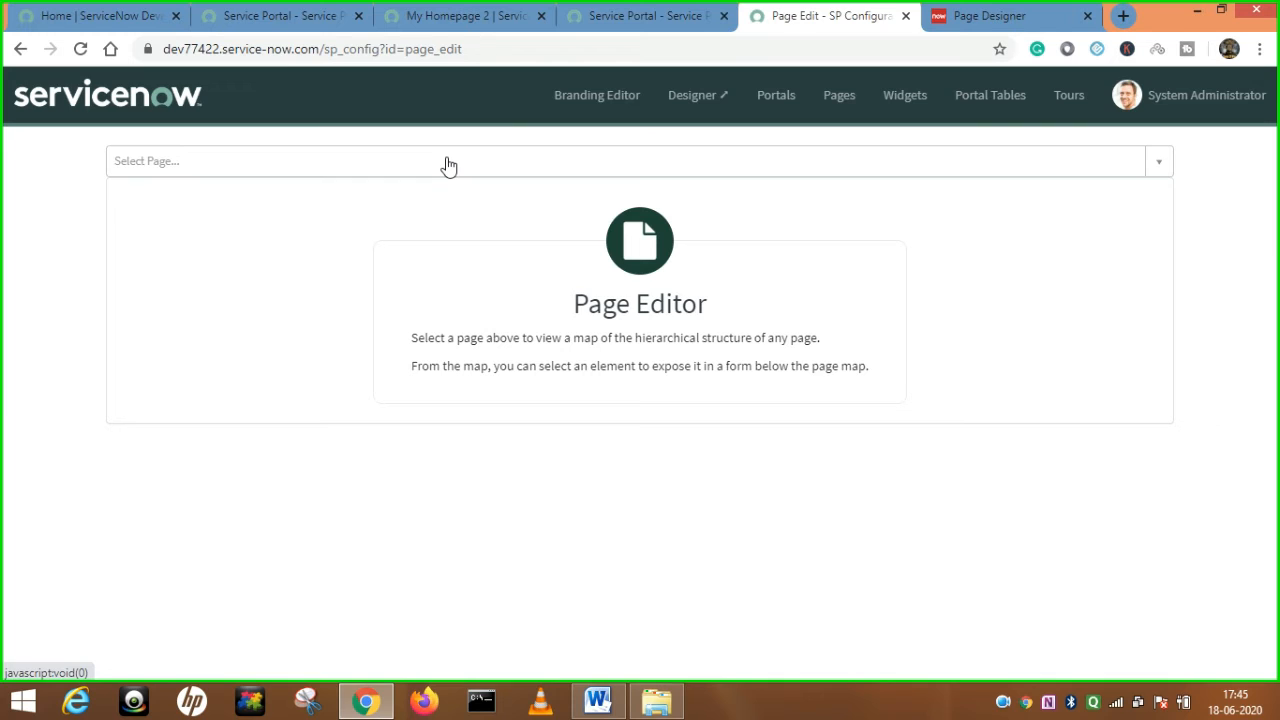
pyautogui.click(448, 166)
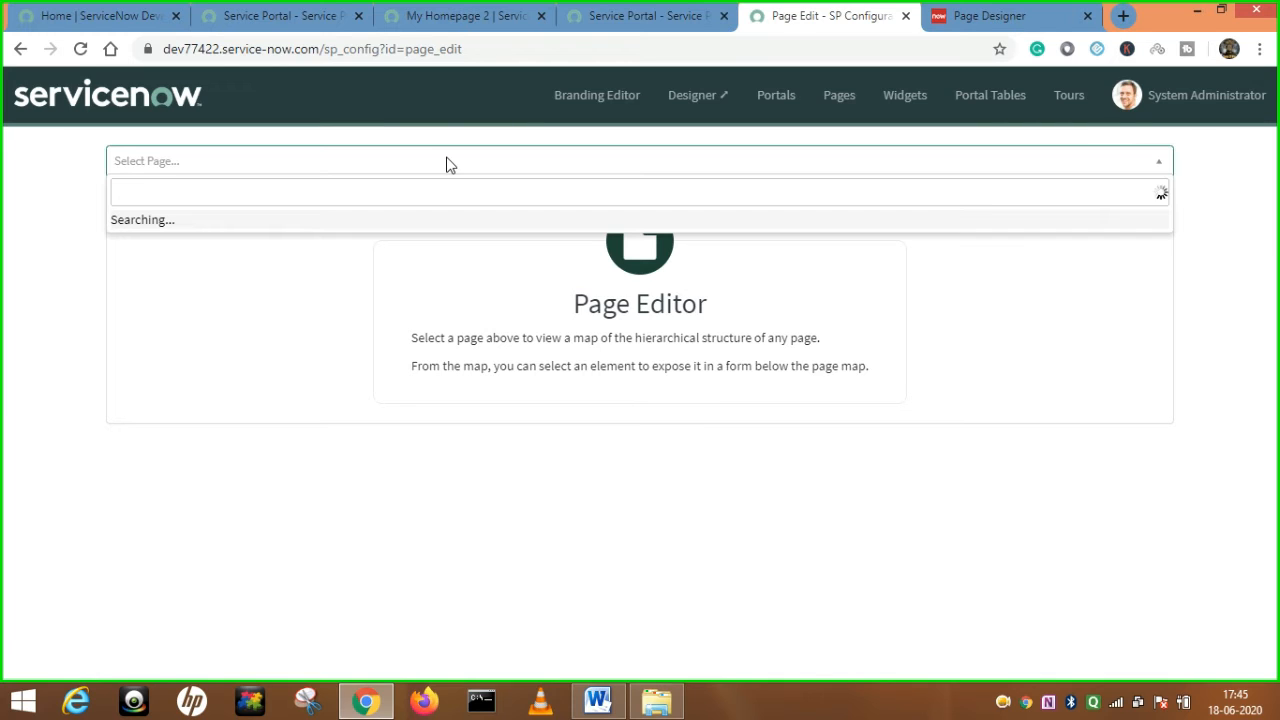
pyautogui.write('cal')
pyautogui.click(171, 280)
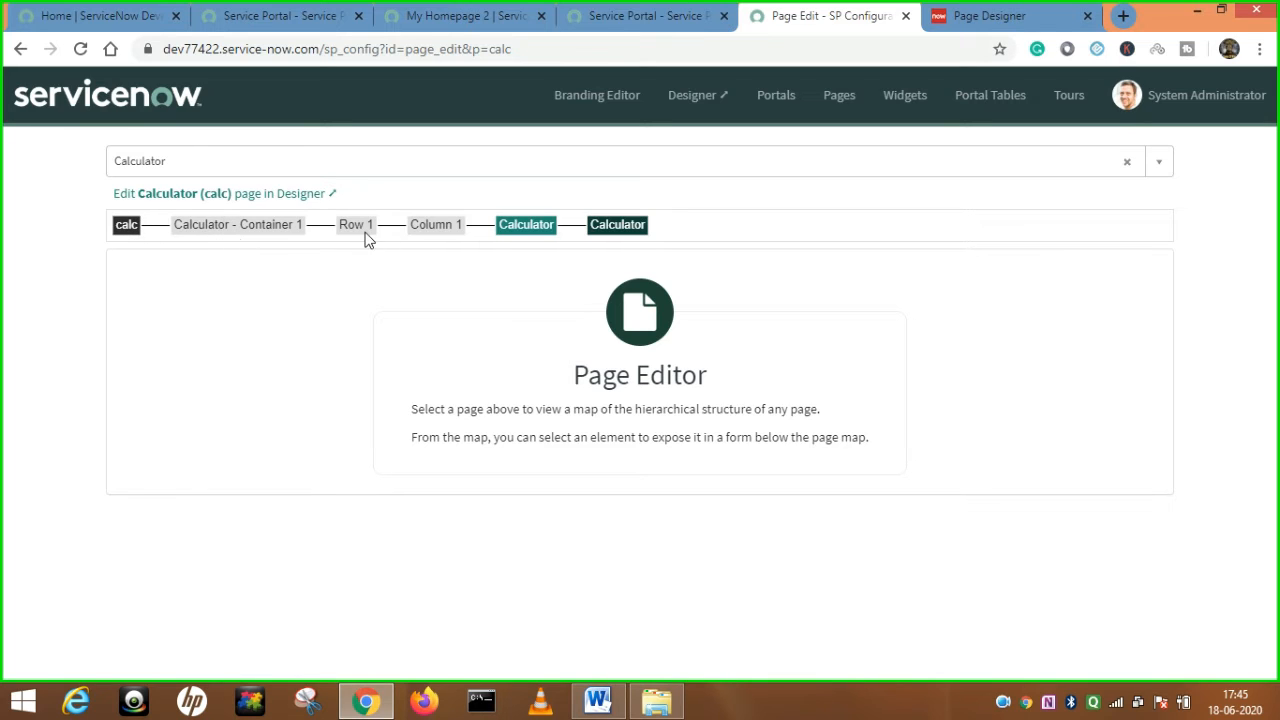
# Open the calc page record (title Calculator, ID calc) from the Calculator page map.
pyautogui.click(683, 16)
pyautogui.click(810, 12)
pyautogui.click(518, 228)
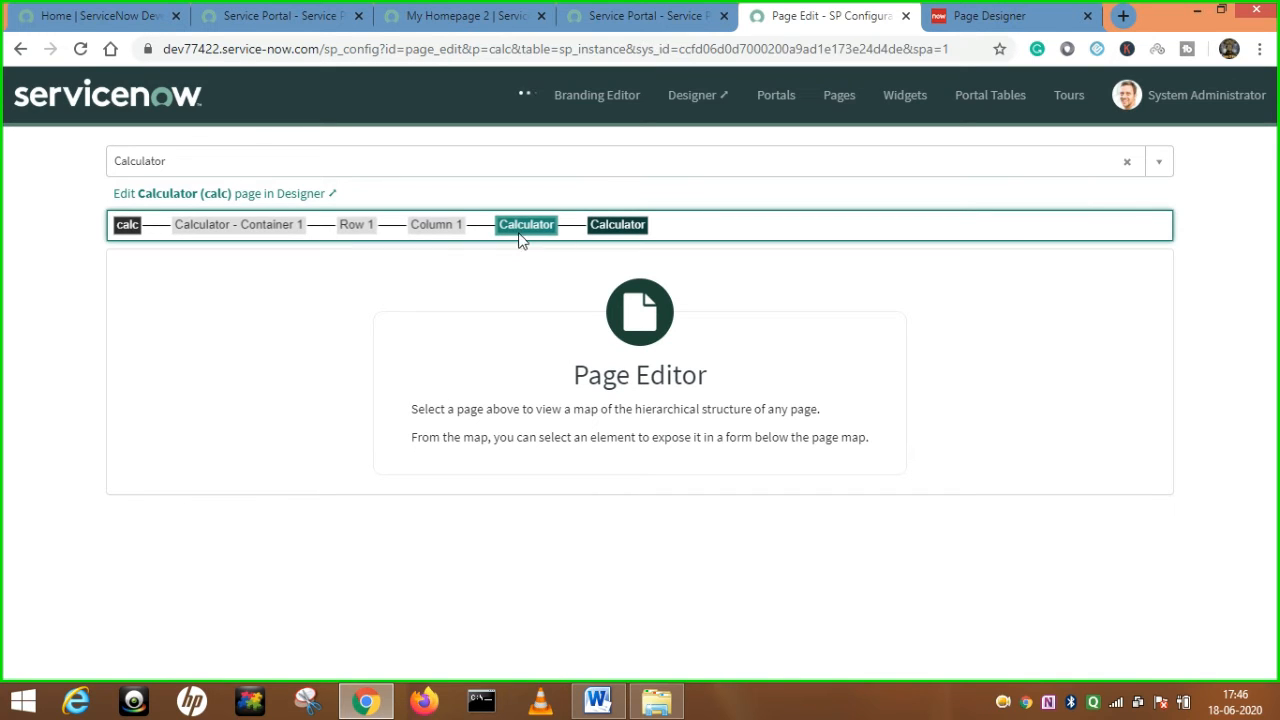
pyautogui.click(129, 226)
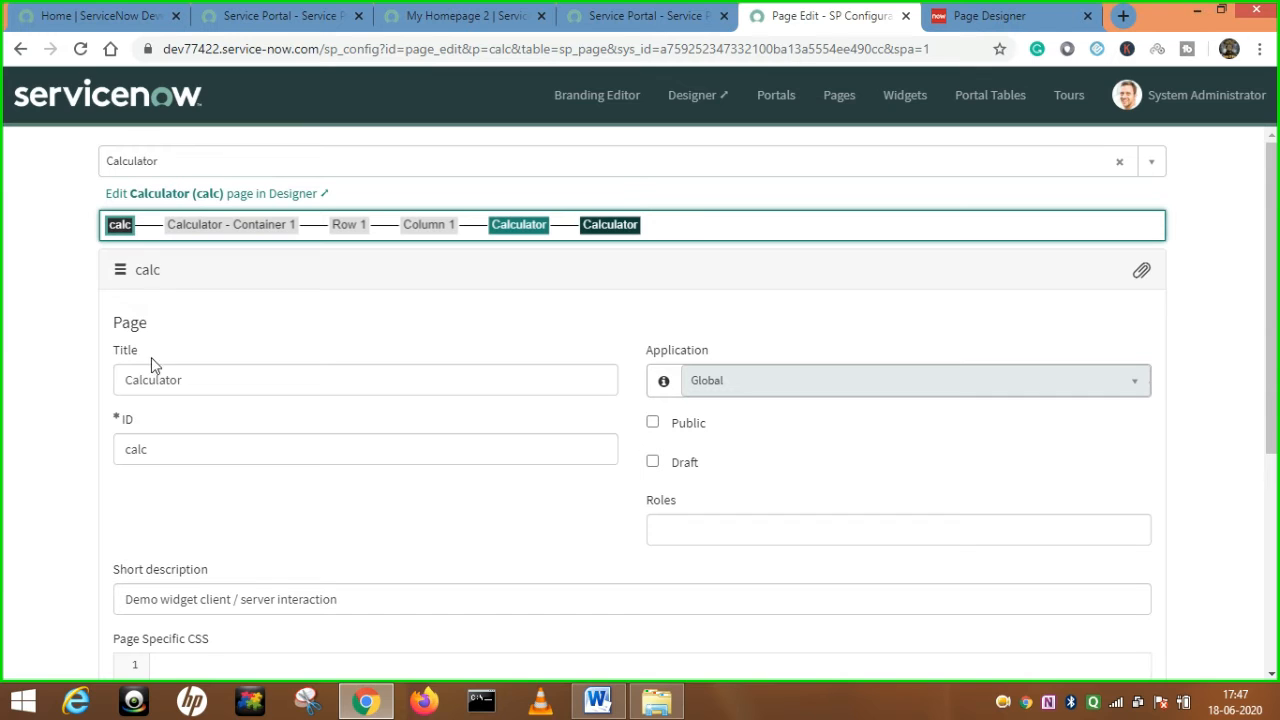
# Review the calc page form's Title, ID and short description, selecting the calc ID value.
pyautogui.scroll(-1, 646, 456)
pyautogui.scroll(-1, 646, 456)
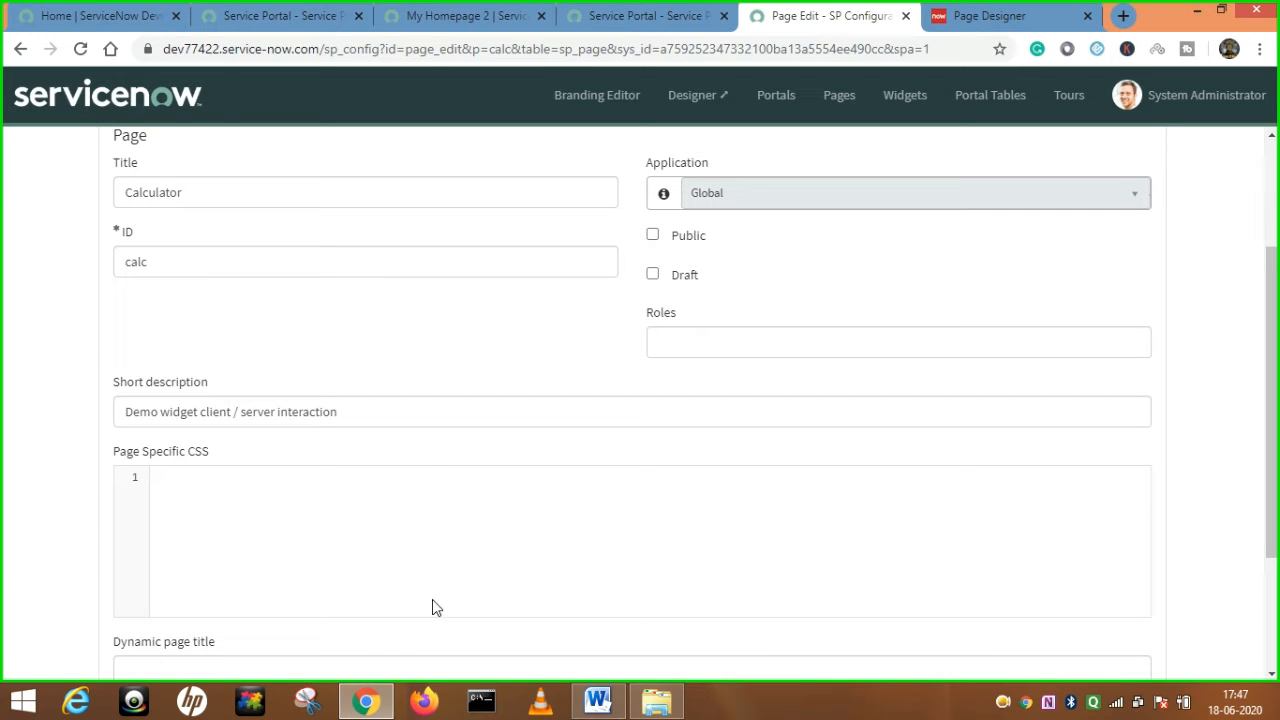
pyautogui.scroll(1, 446, 592)
pyautogui.scroll(2, 444, 591)
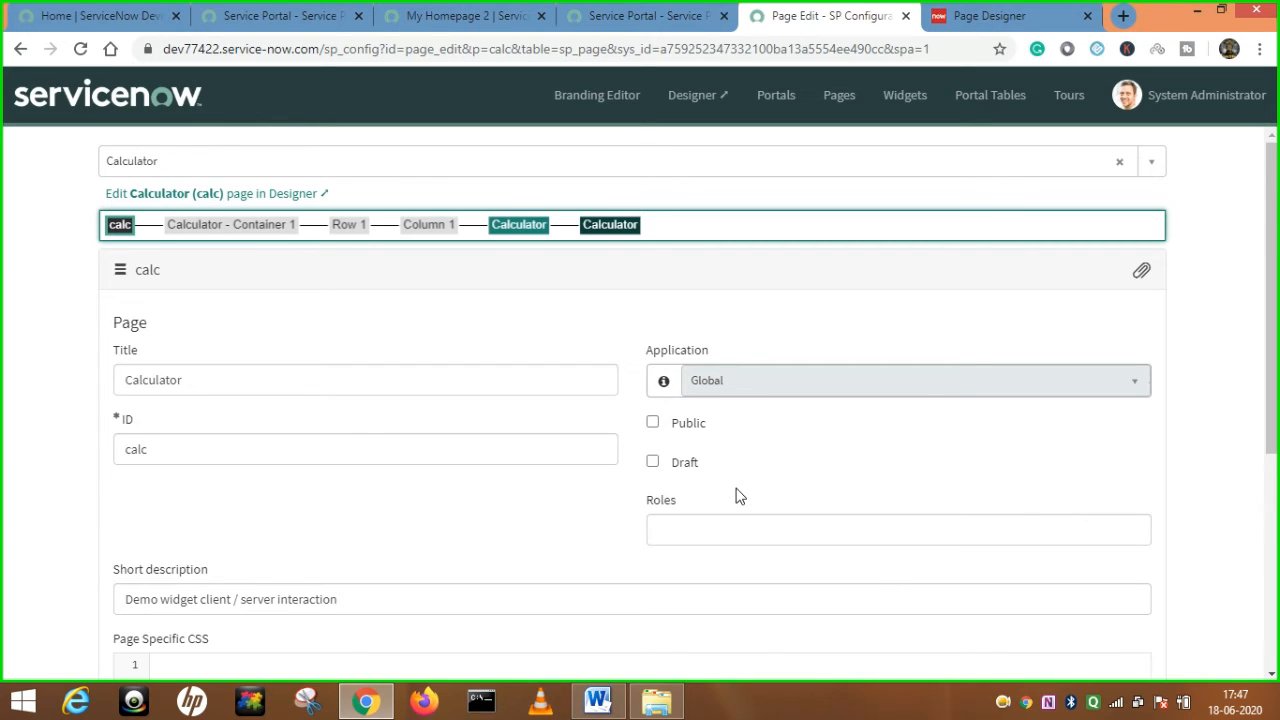
pyautogui.scroll(-1, 396, 434)
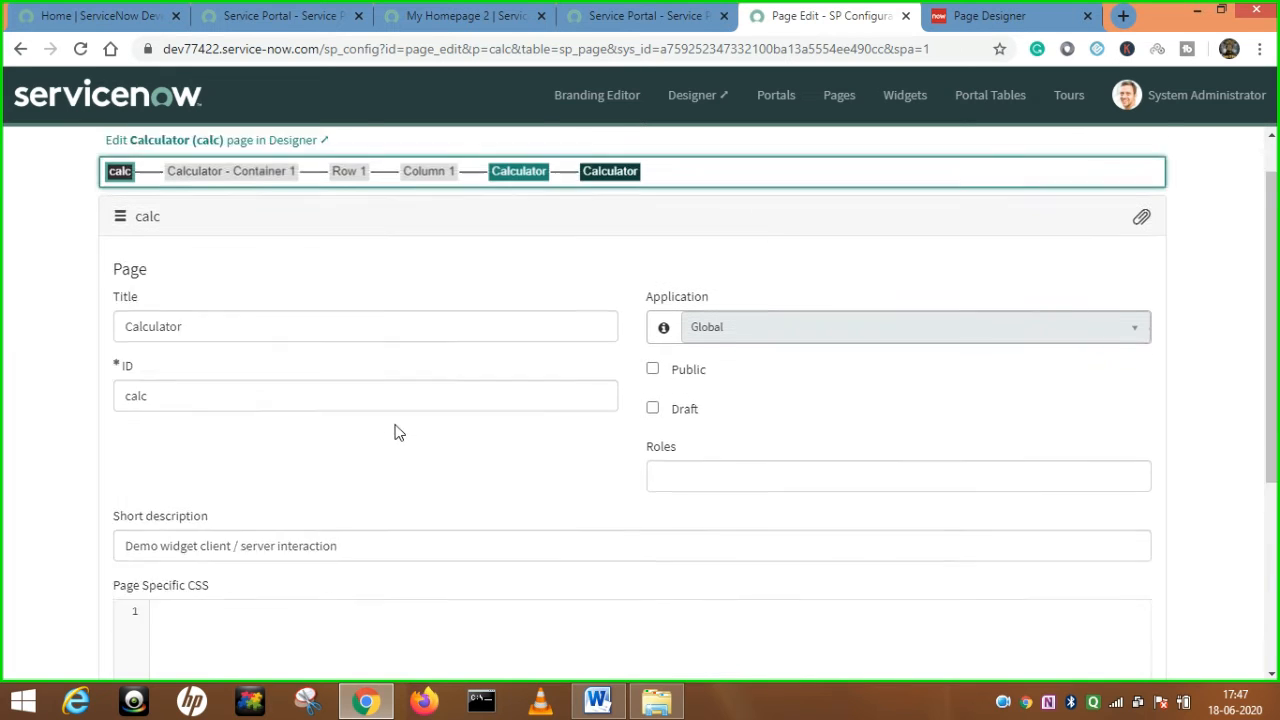
pyautogui.click(200, 363)
pyautogui.moveTo(200, 363); pyautogui.dragTo(104, 358)
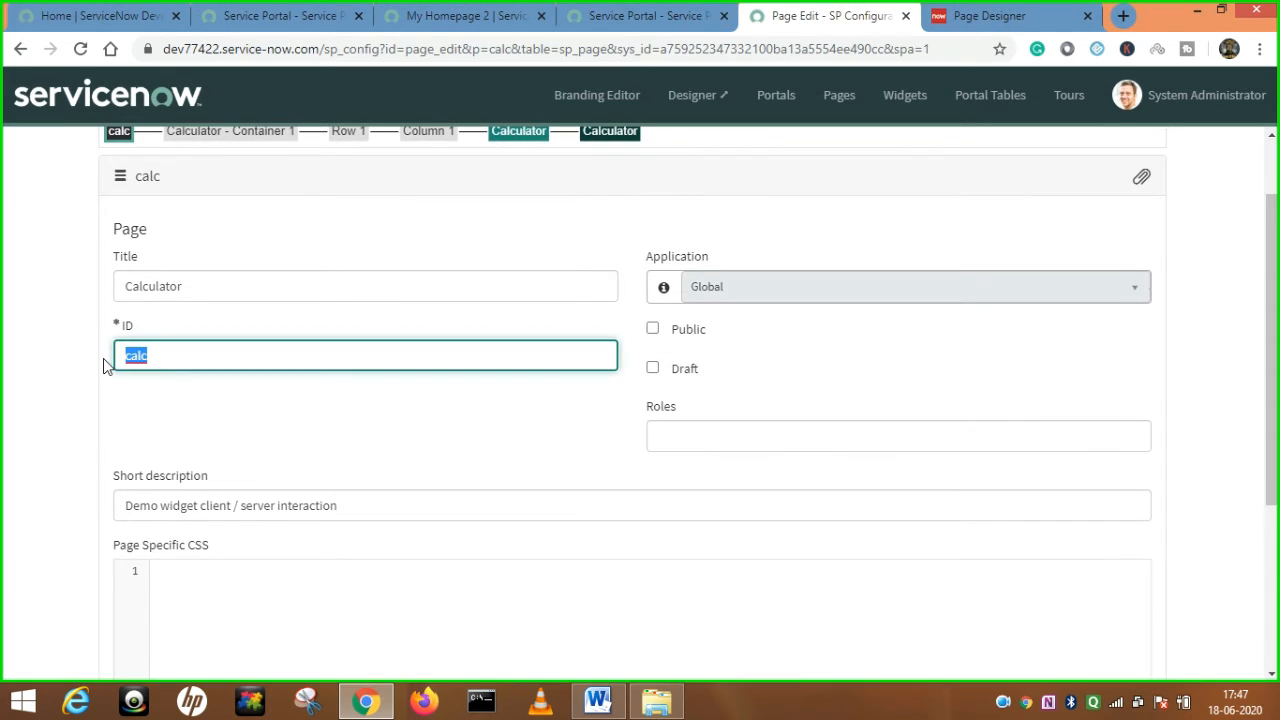
pyautogui.click(196, 363)
# Compare with the portal and Designer tabs, then open the Calculator widget instance record.
pyautogui.click(275, 14)
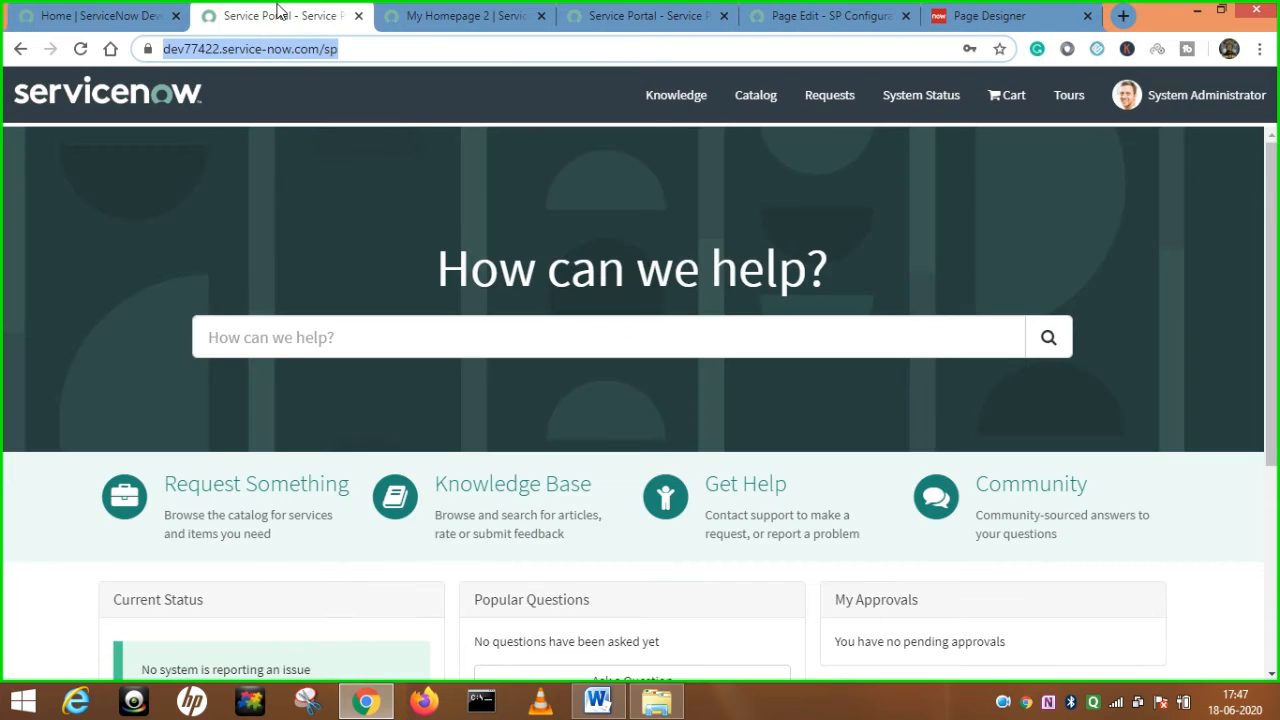
pyautogui.click(1008, 14)
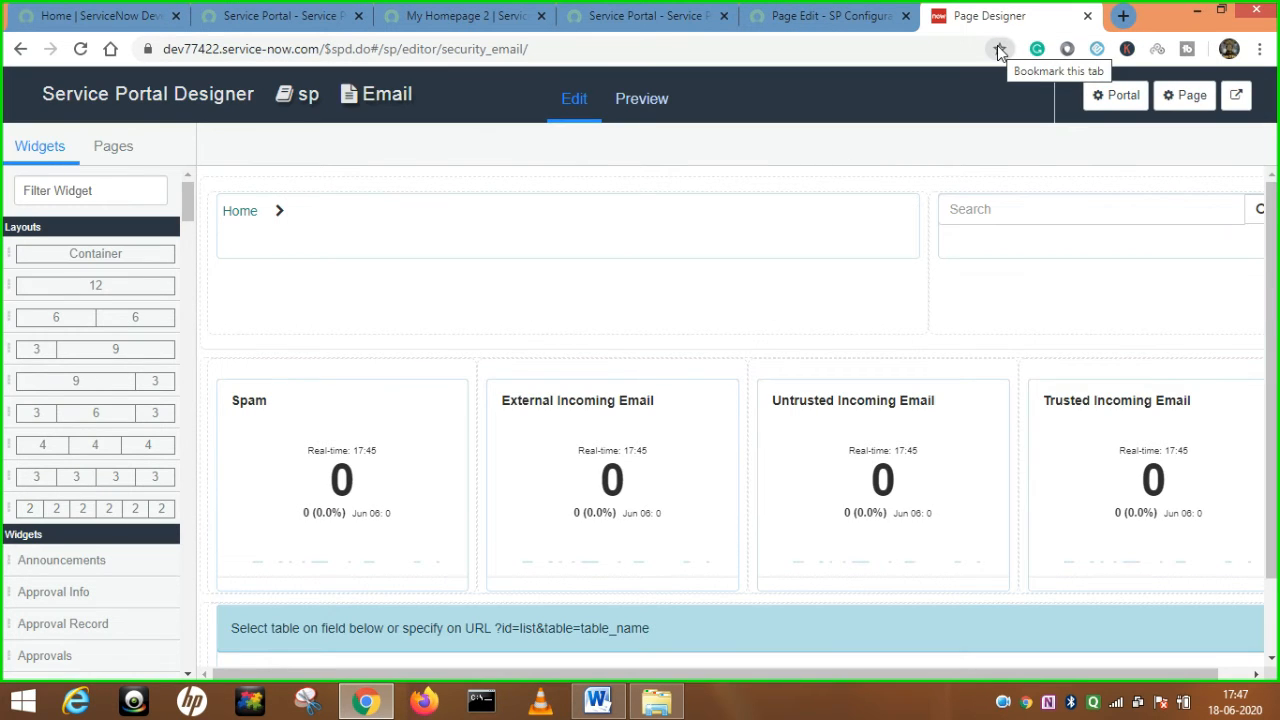
pyautogui.click(790, 16)
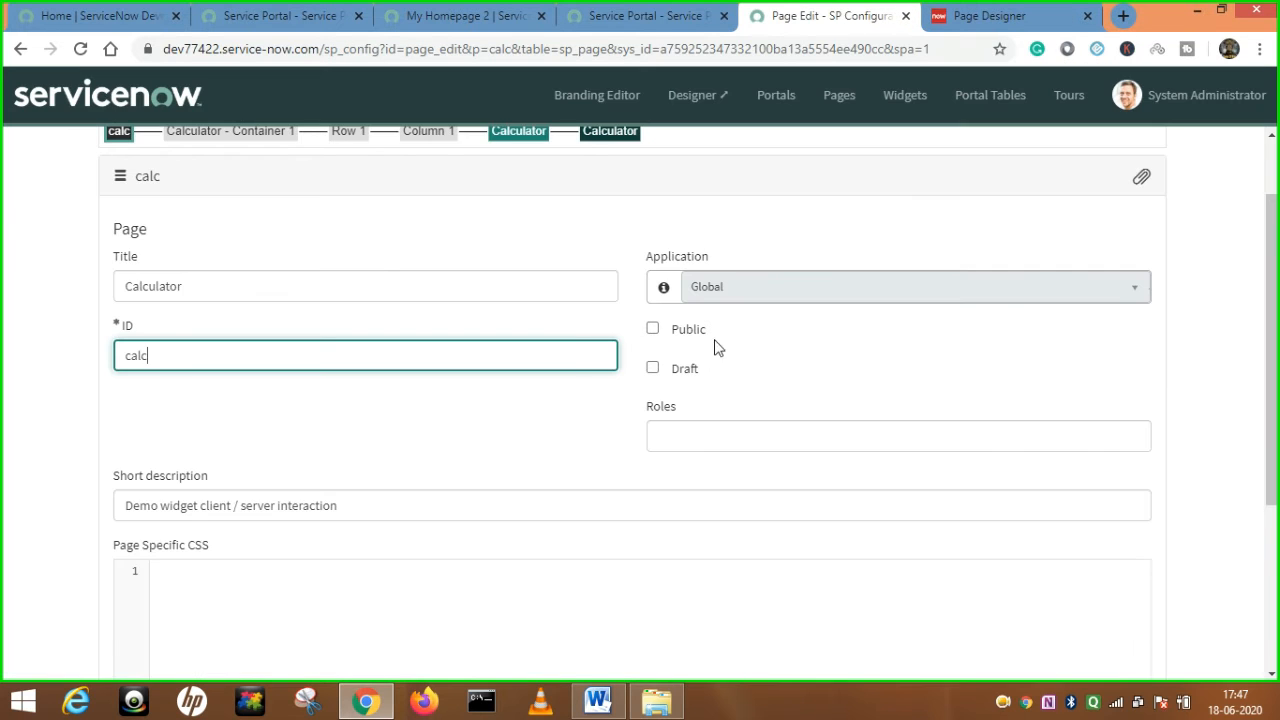
pyautogui.scroll(2, 586, 354)
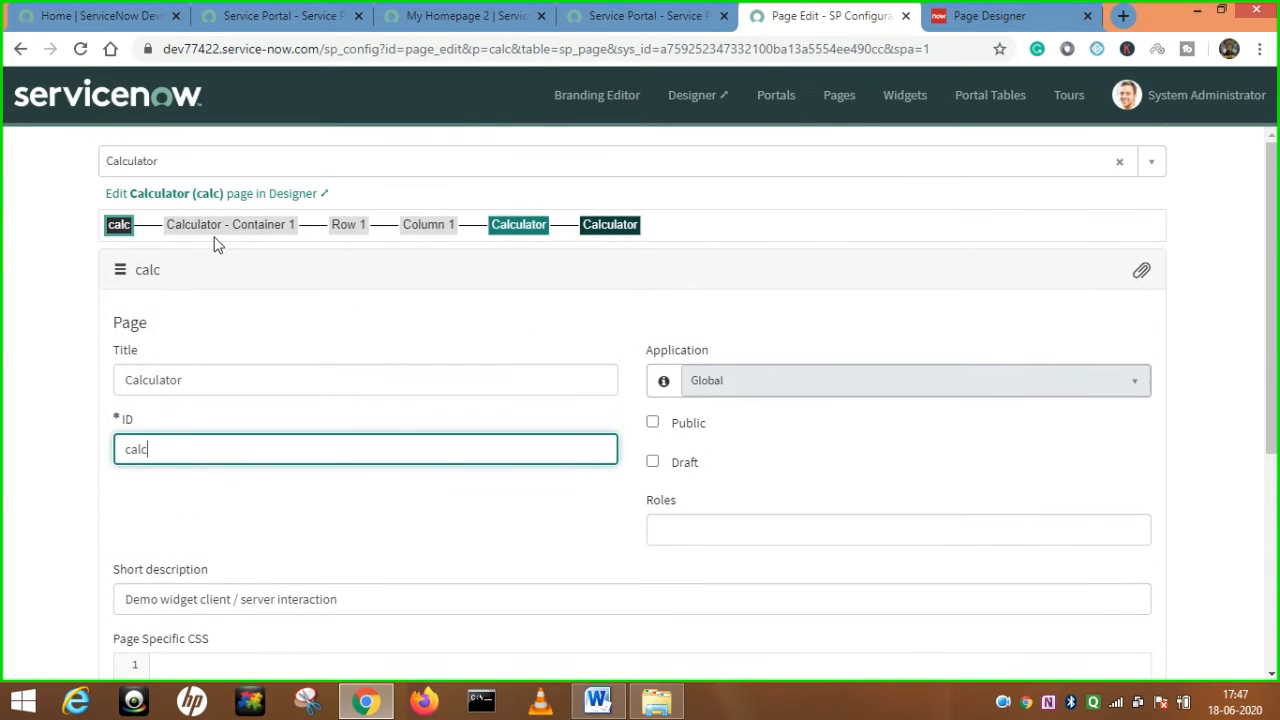
pyautogui.click(528, 233)
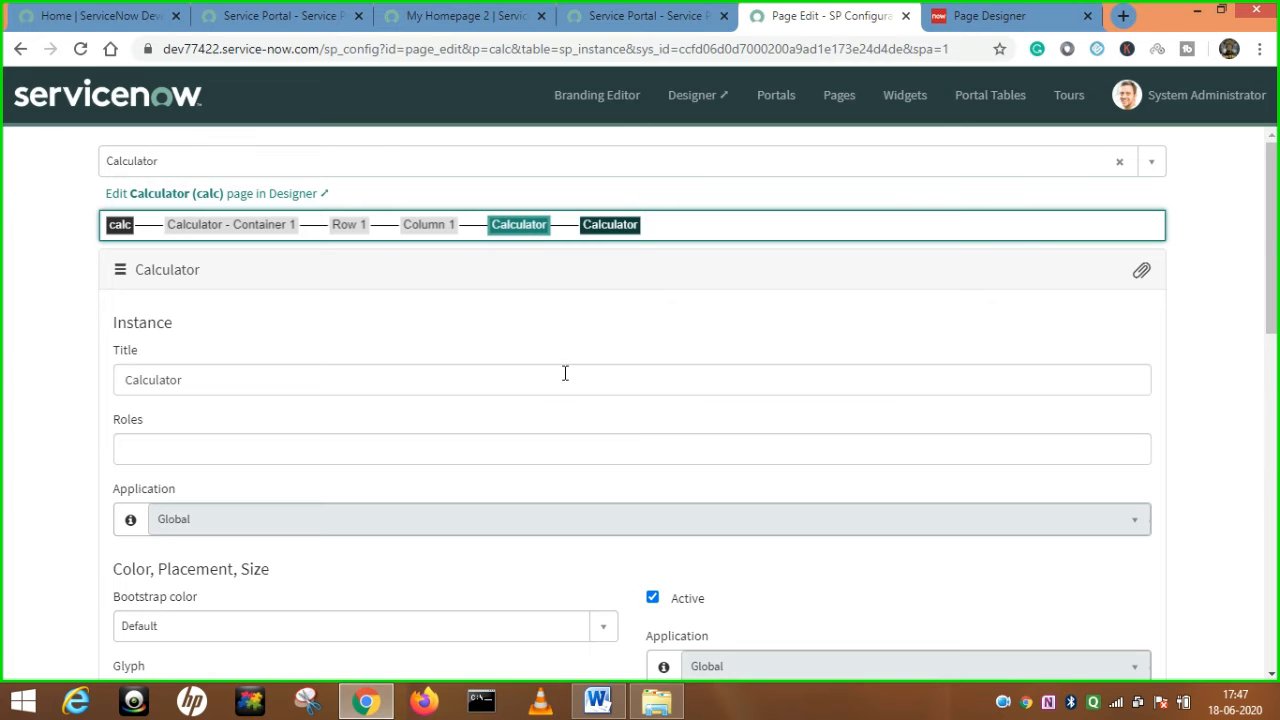
# Look over the Calculator instance settings, then open the Calculator widget's own record.
pyautogui.scroll(-2, 568, 425)
pyautogui.scroll(-10, 568, 428)
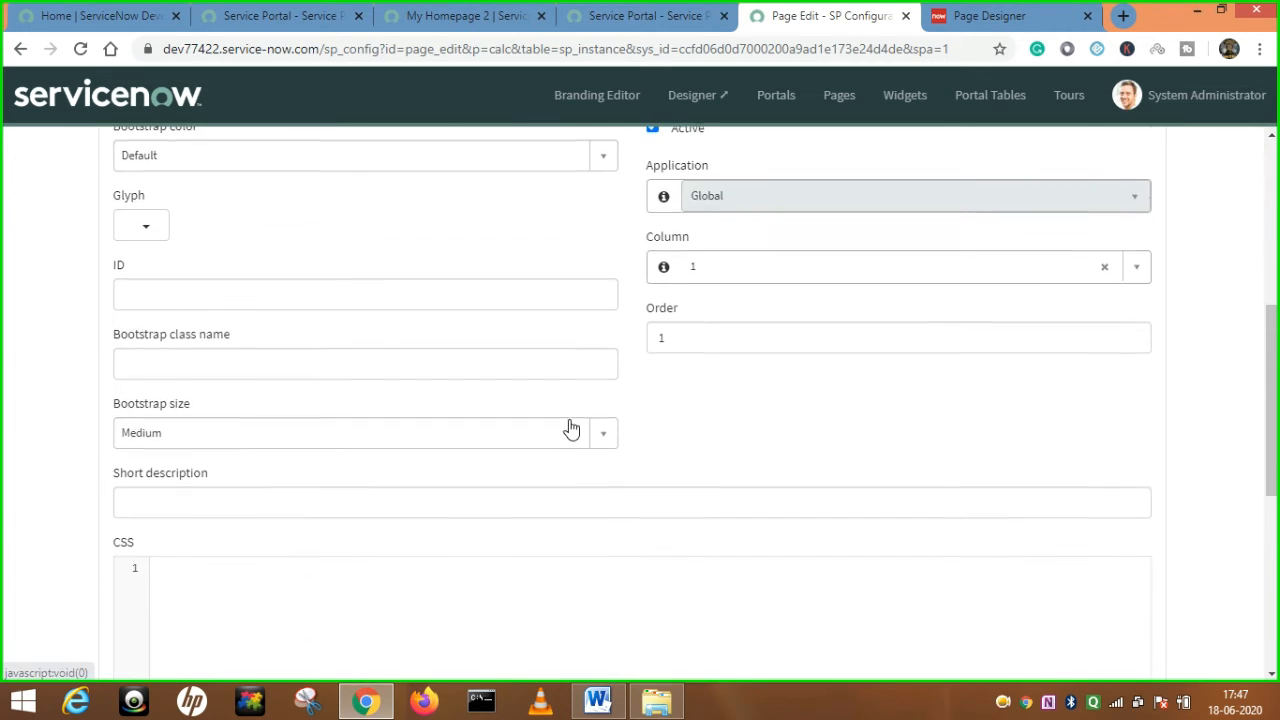
pyautogui.scroll(12, 570, 425)
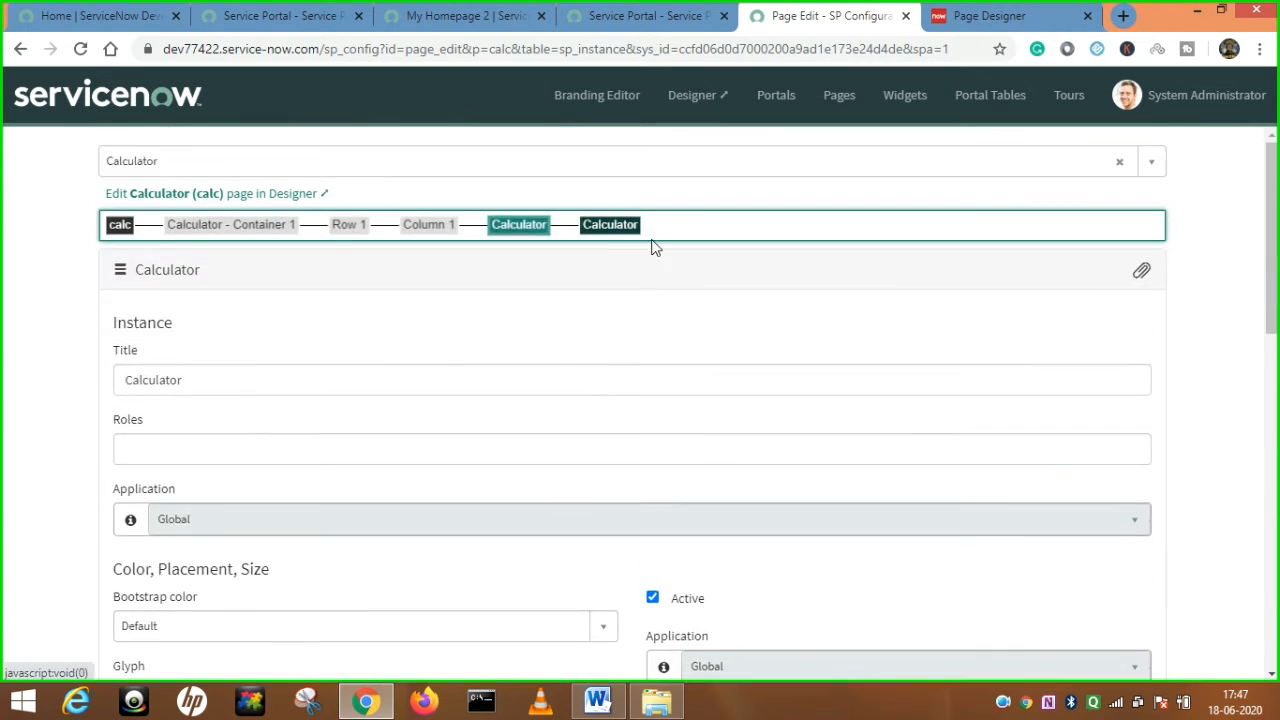
pyautogui.click(611, 225)
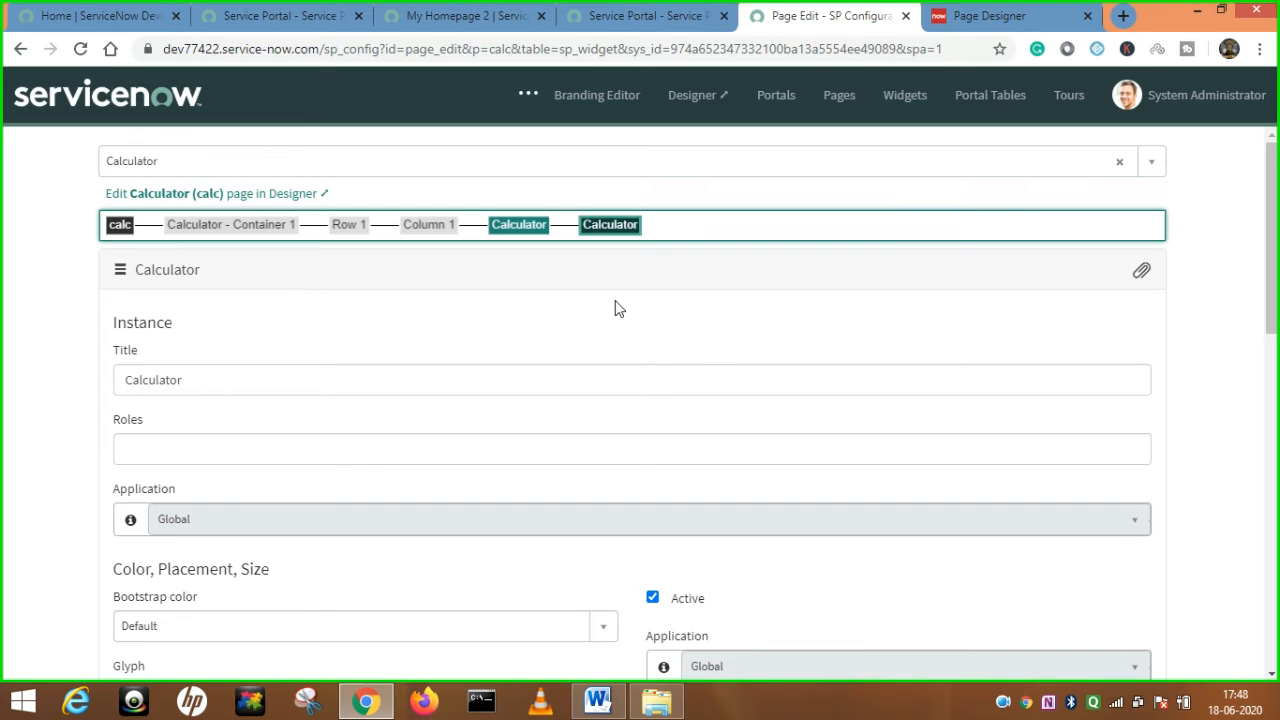
# Review the Calculator widget's Body HTML, CSS and server script, then view the live portal homepage.
pyautogui.scroll(-10, 615, 308)
pyautogui.scroll(2, 612, 320)
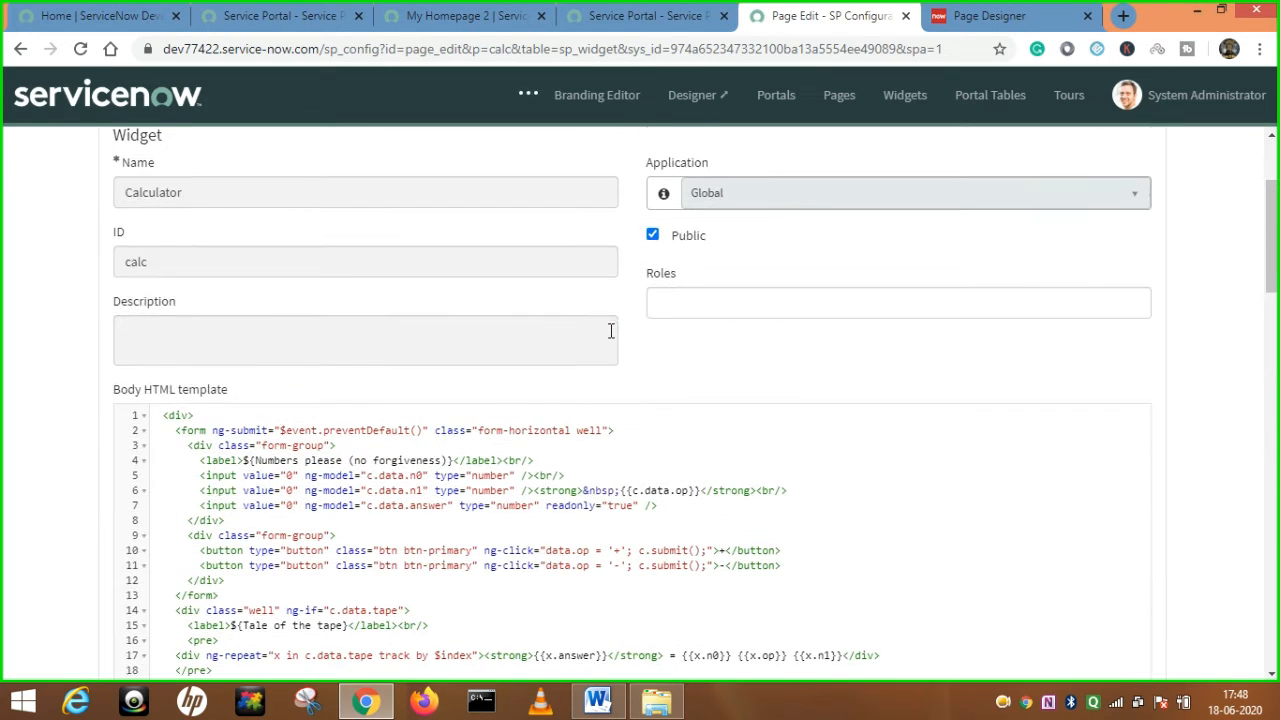
pyautogui.scroll(2, 612, 334)
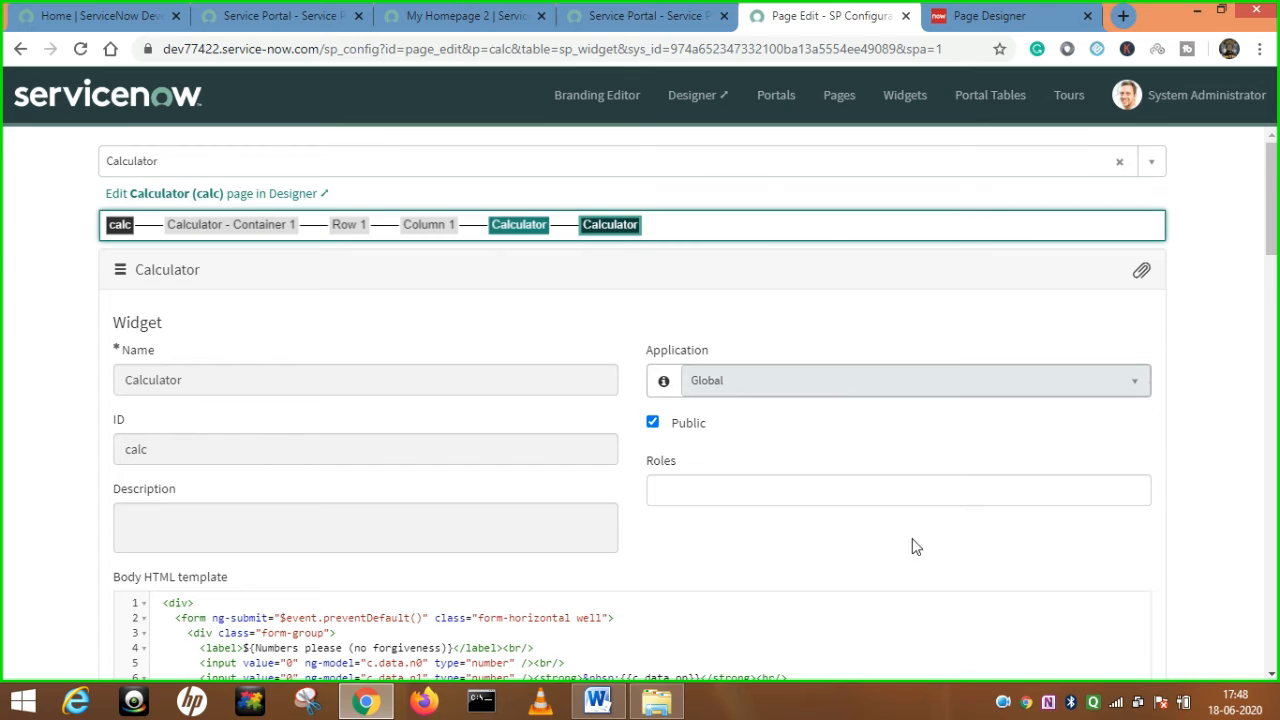
pyautogui.scroll(-6, 845, 562)
pyautogui.scroll(4, 845, 559)
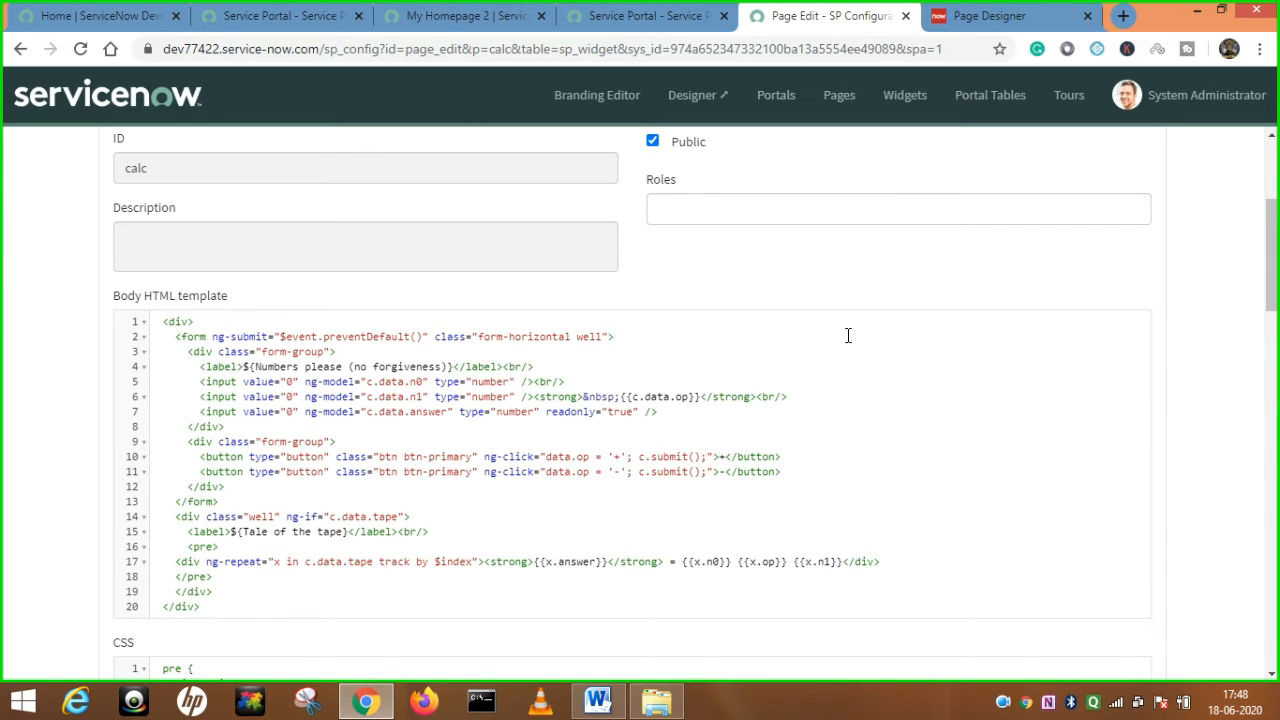
pyautogui.click(657, 14)
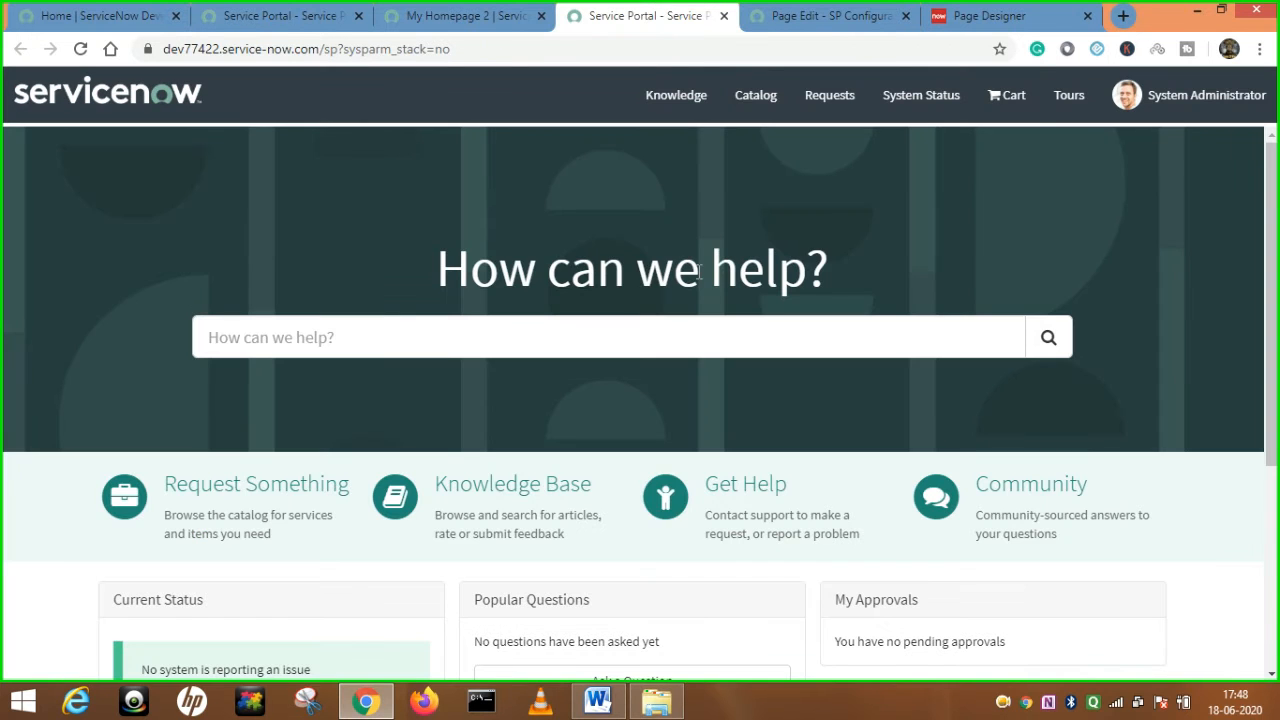
# Go back to the Service Portal configuration start page and open the Widget Editor.
pyautogui.hotkey('ctrl', 'Tab')
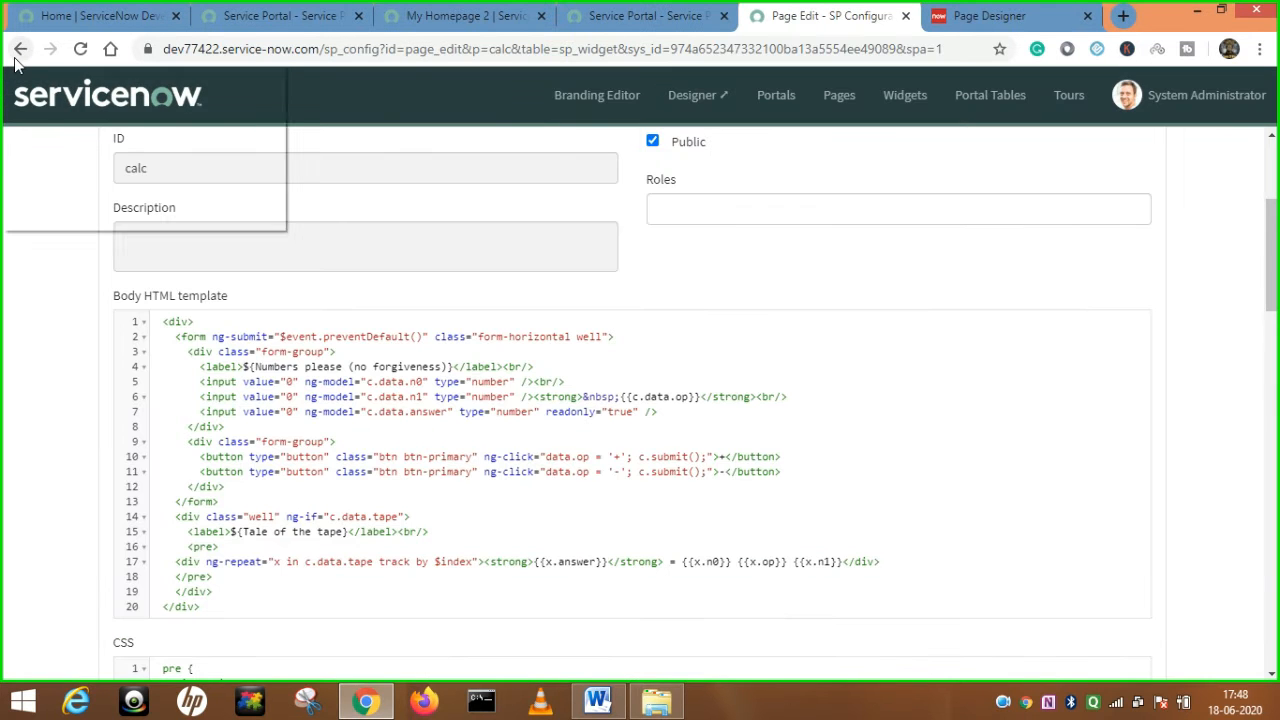
pyautogui.rightClick(20, 48)
pyautogui.click(106, 185)
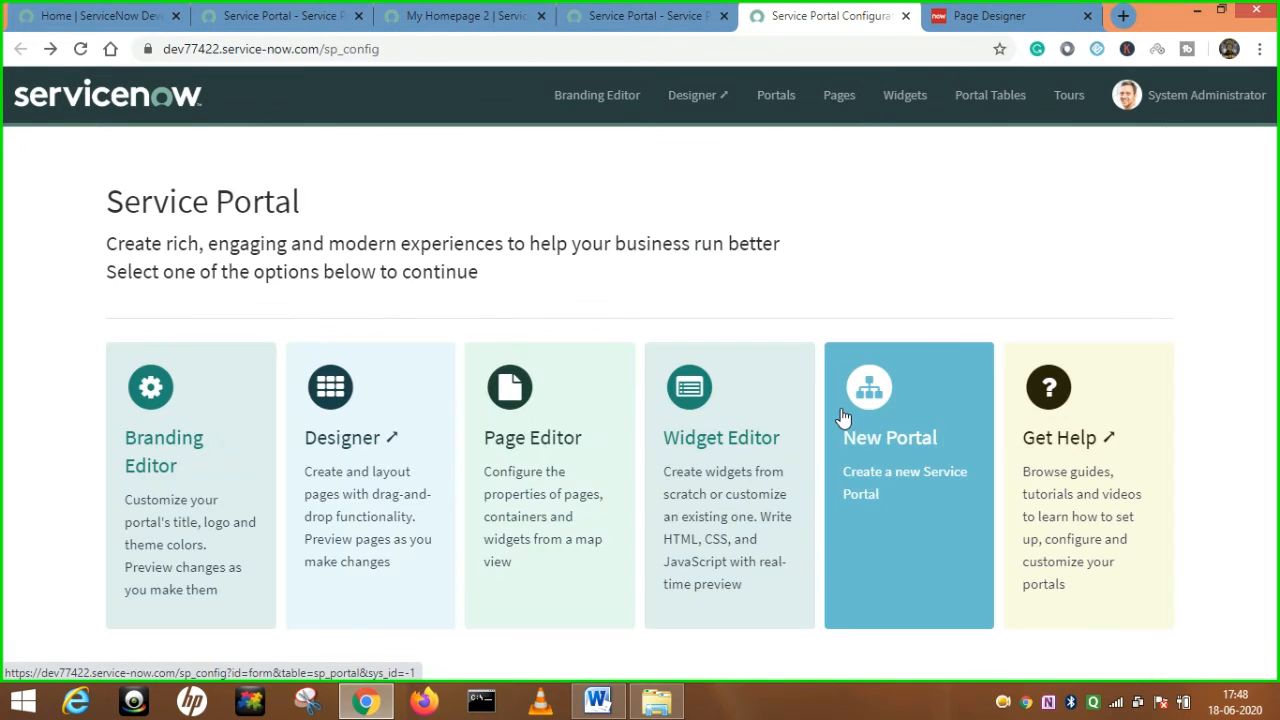
pyautogui.click(733, 494)
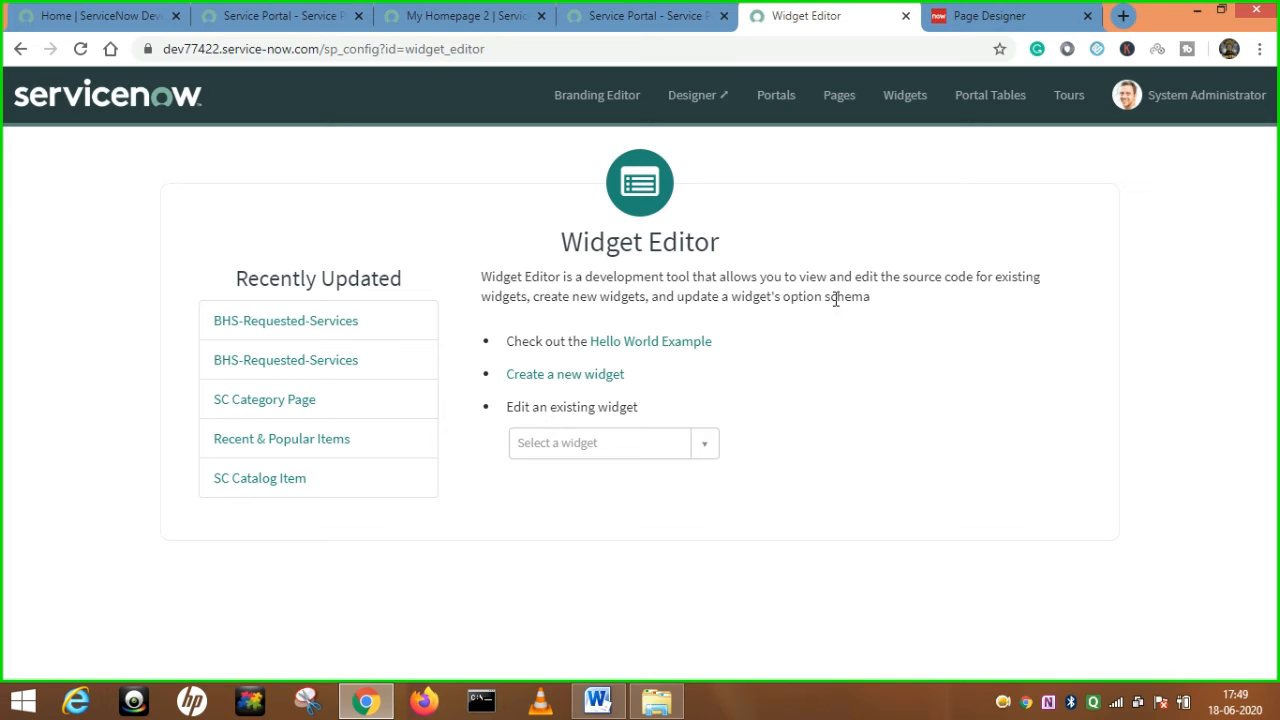
pyautogui.click(648, 16)
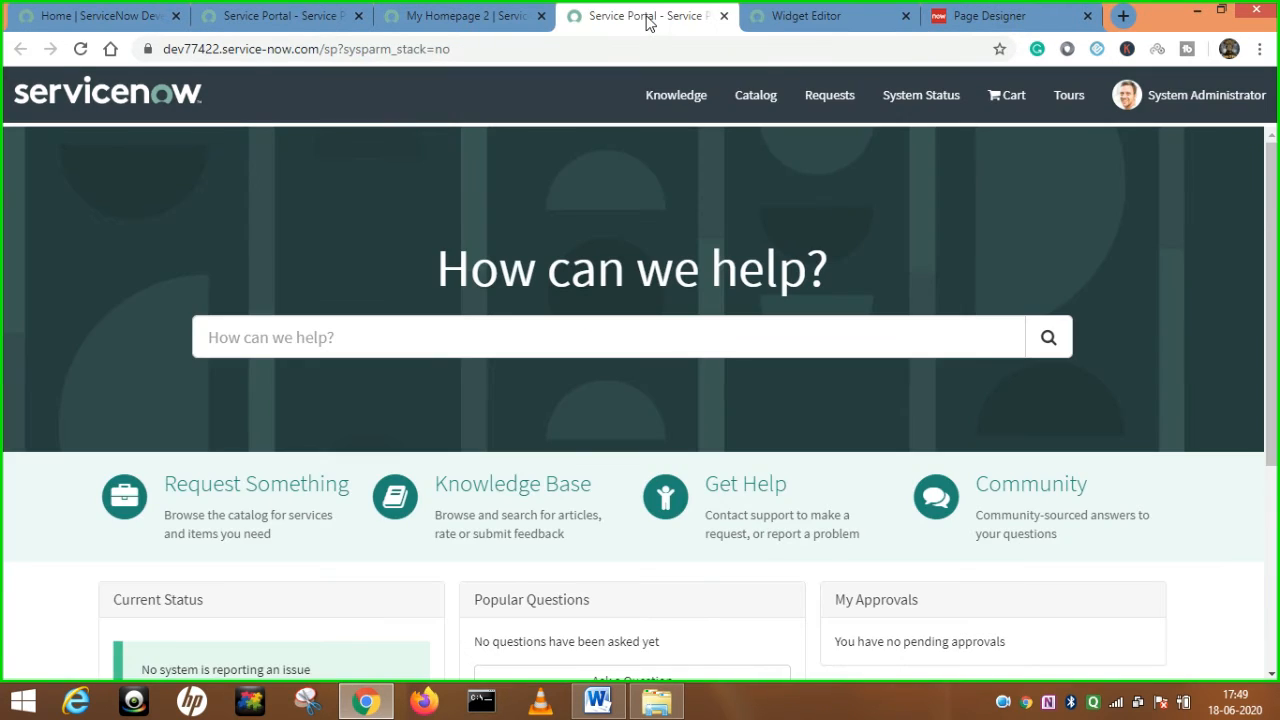
pyautogui.click(800, 16)
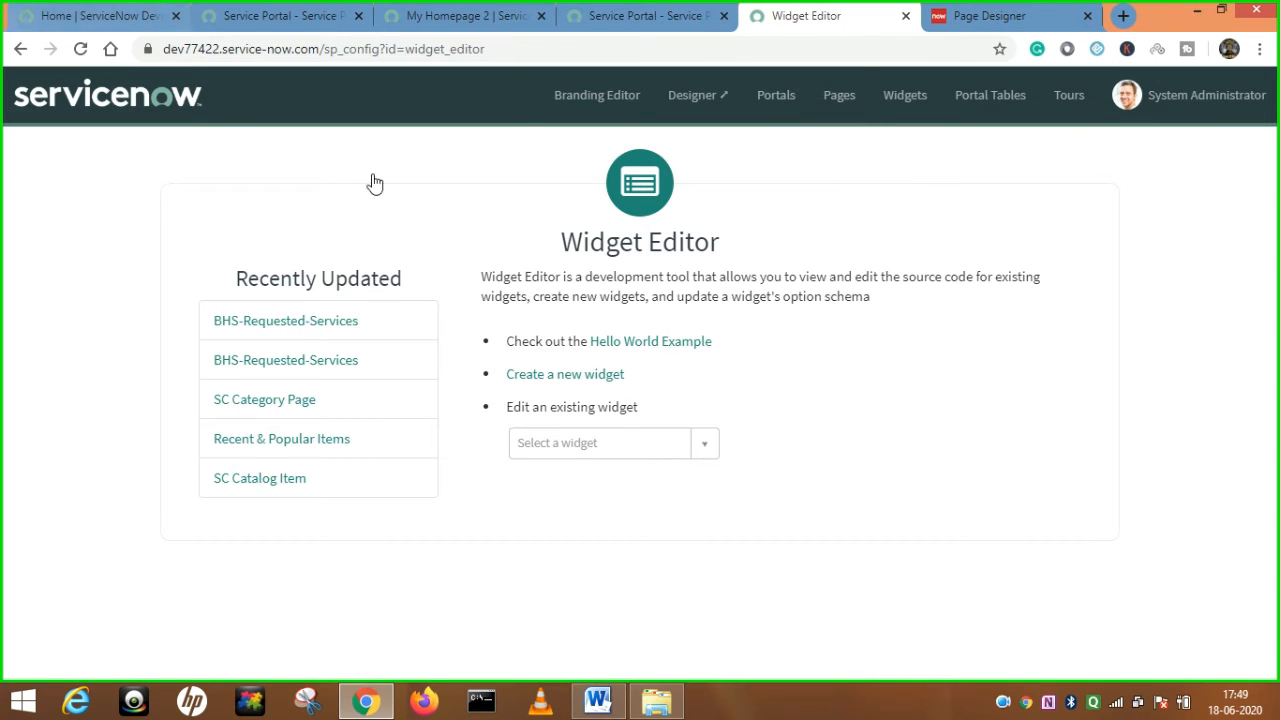
# Return to the configuration start page and start a blank new Service Portal record.
pyautogui.rightClick(20, 48)
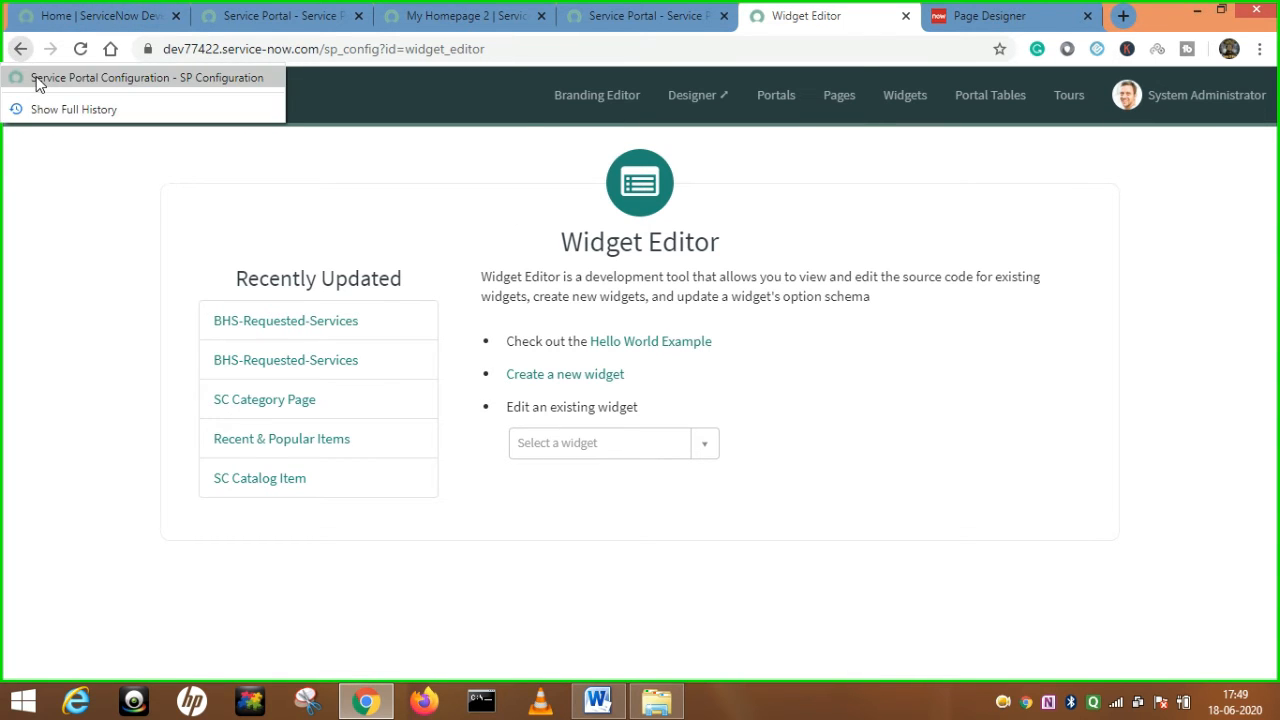
pyautogui.click(40, 82)
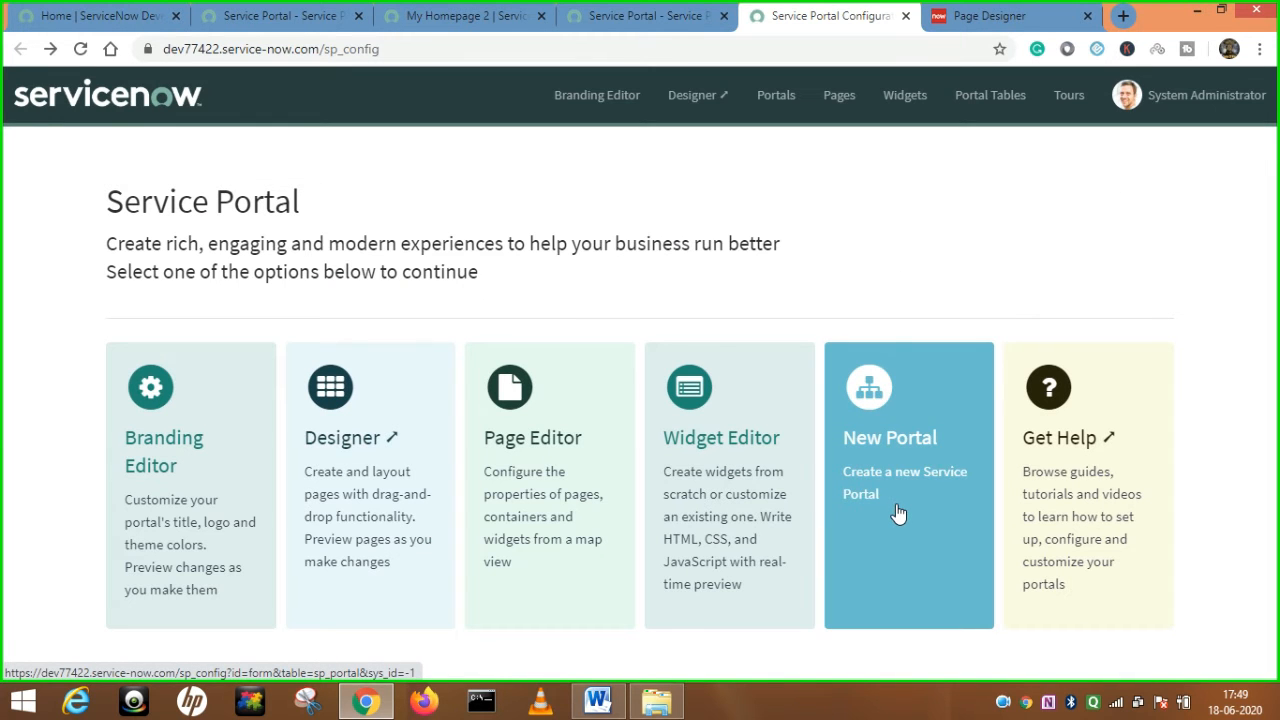
pyautogui.click(898, 513)
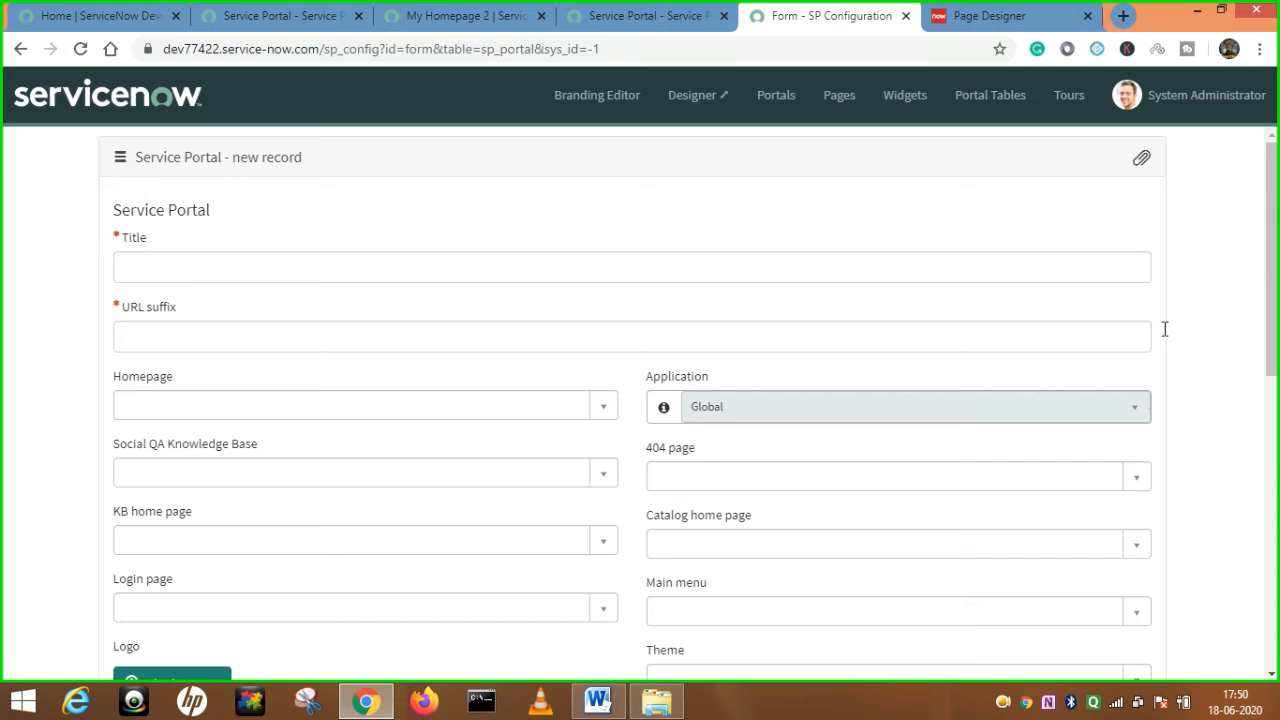
# Return the configuration tab from the new portal form to the start page, then show My Homepage 2.
pyautogui.click(697, 10)
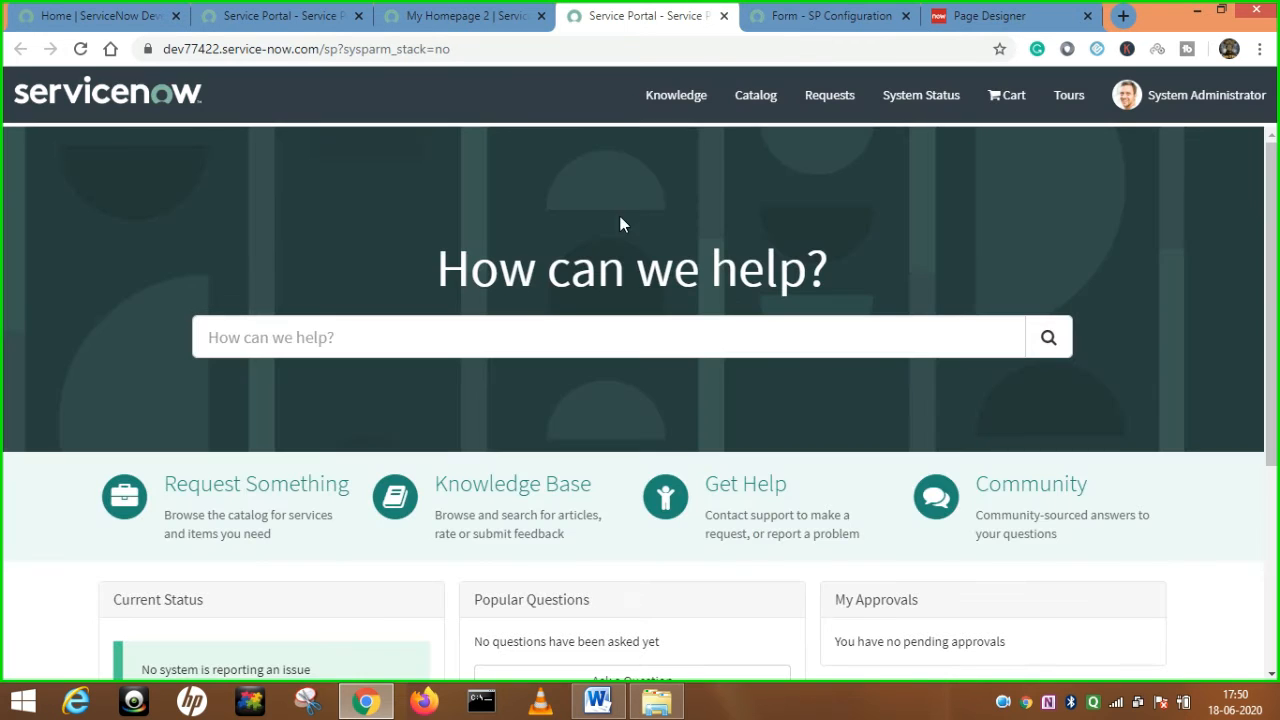
pyautogui.click(621, 334)
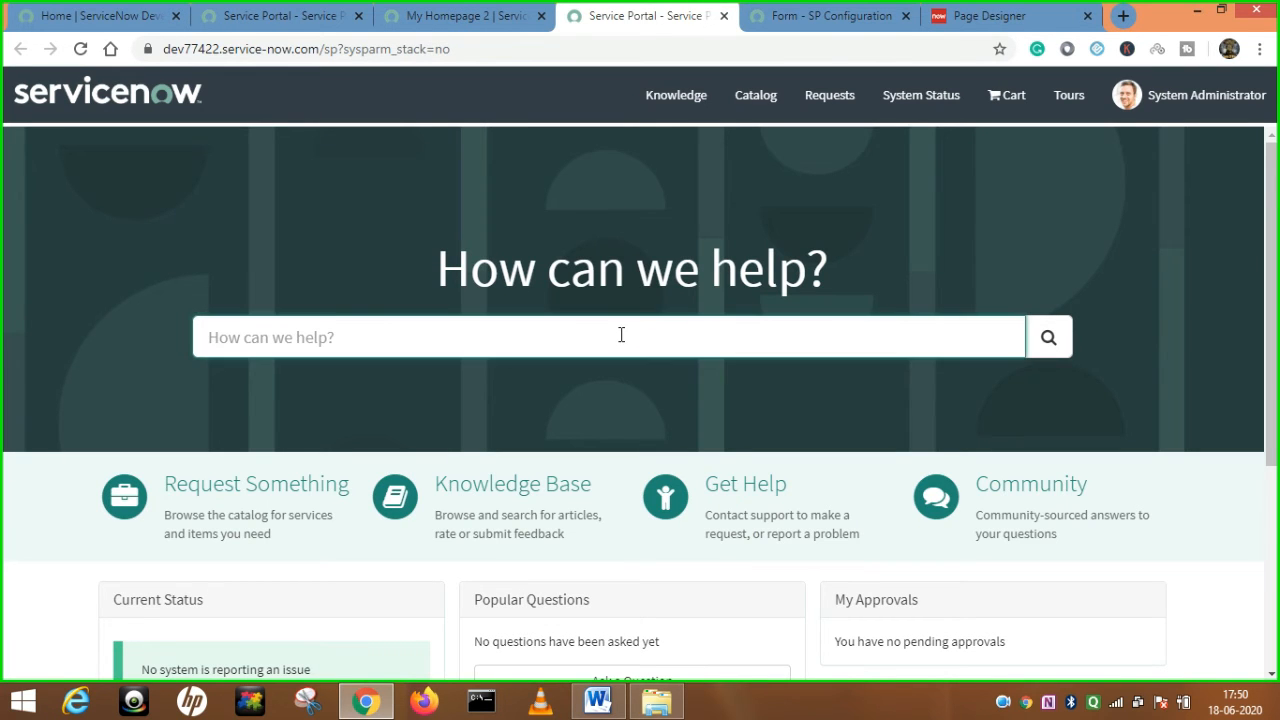
pyautogui.click(828, 15)
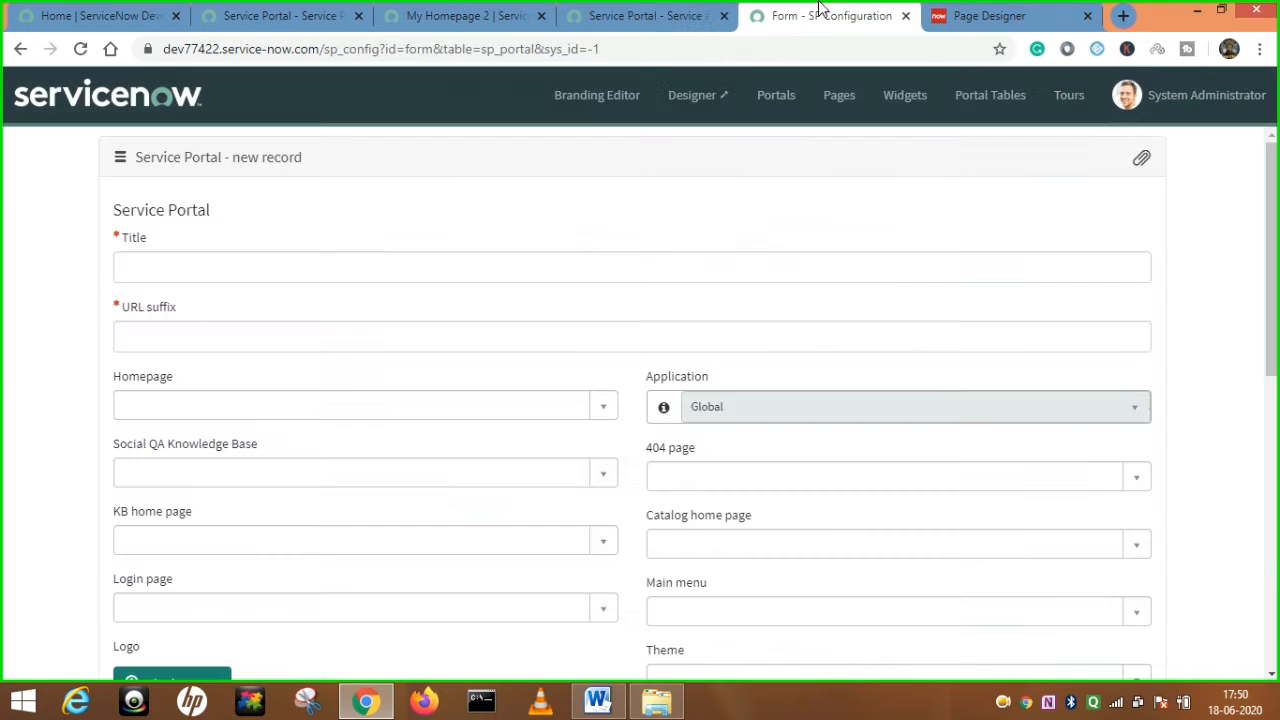
pyautogui.rightClick(20, 48)
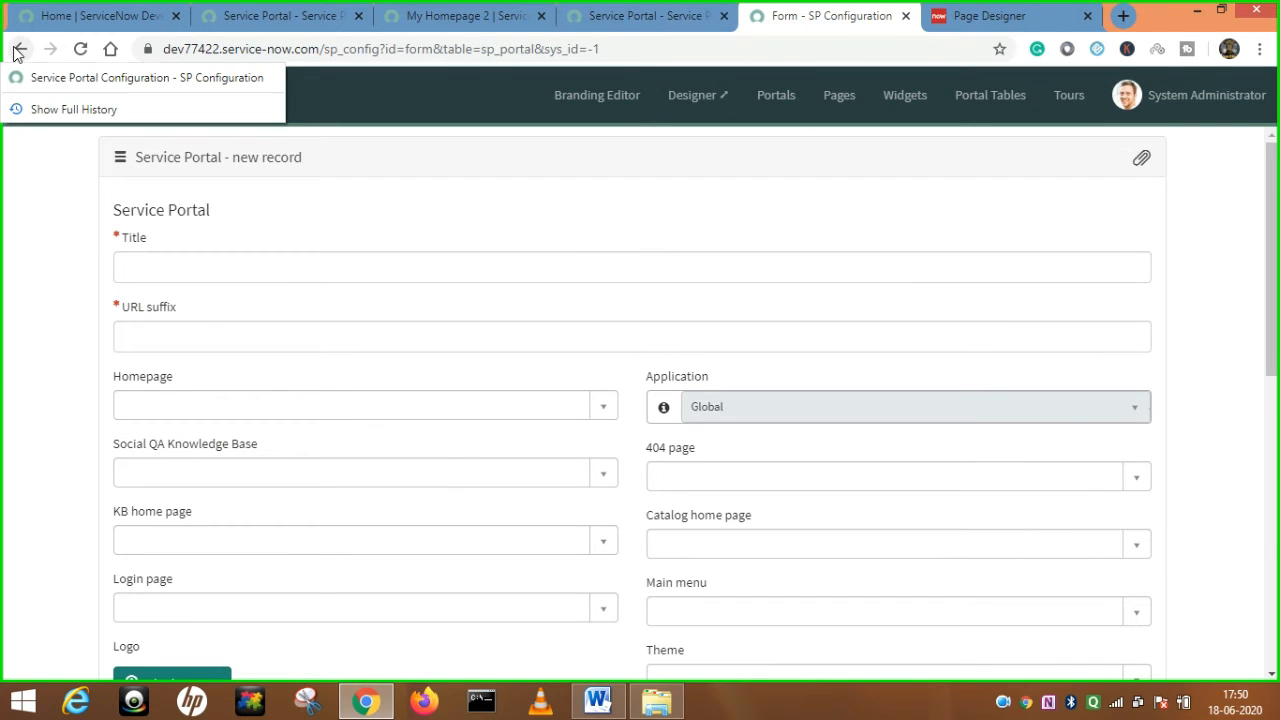
pyautogui.click(100, 78)
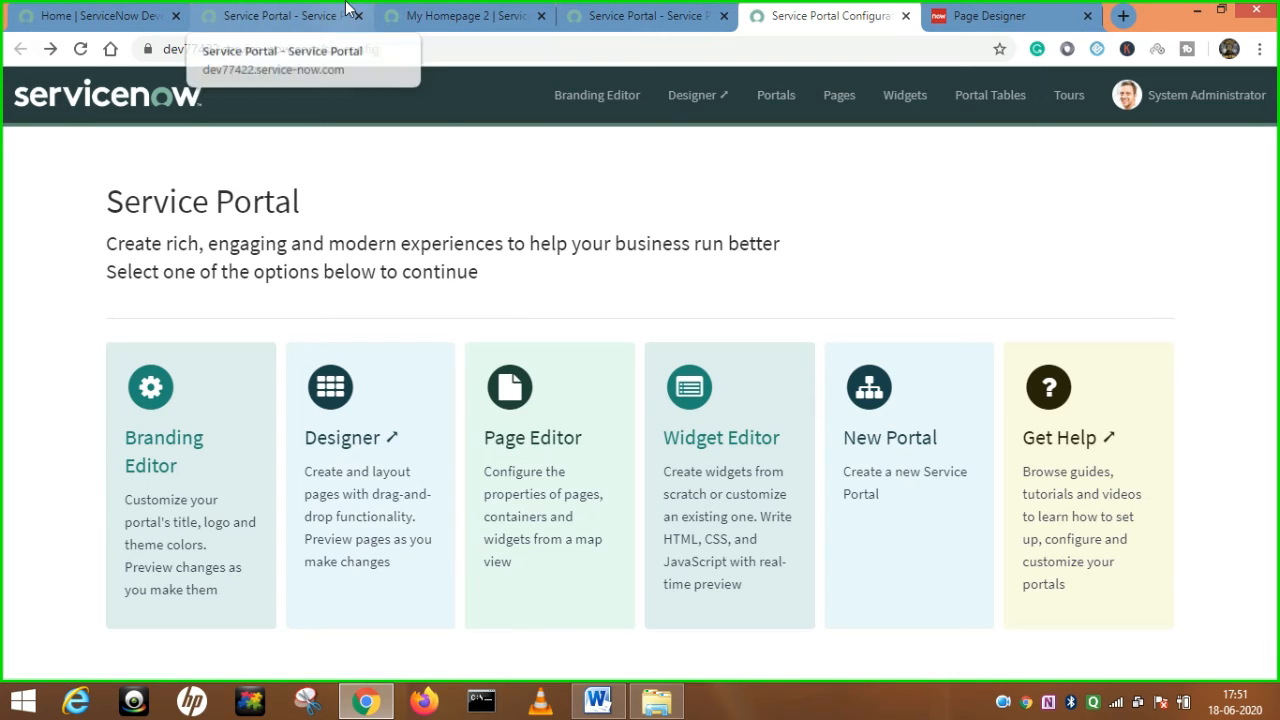
pyautogui.click(505, 10)
# Open the Service Portals list from the navigator and open the Service Portal (sp) record.
pyautogui.click(88, 140)
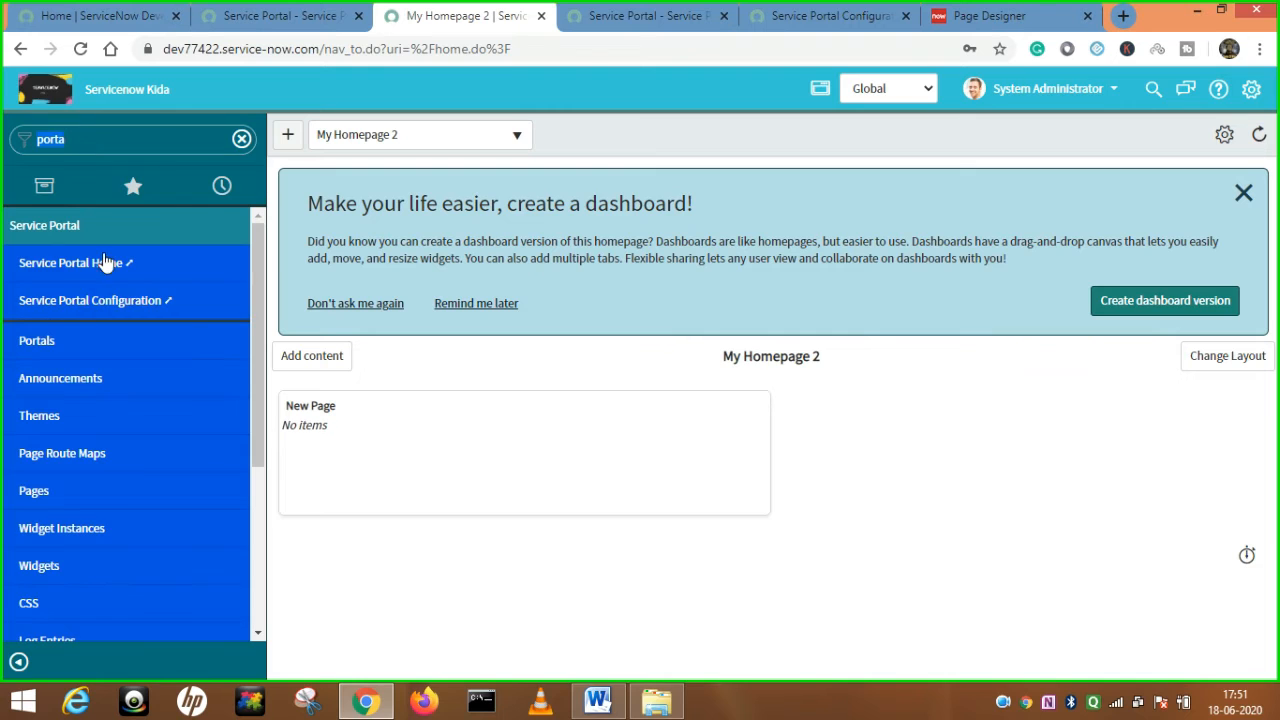
pyautogui.rightClick(48, 340)
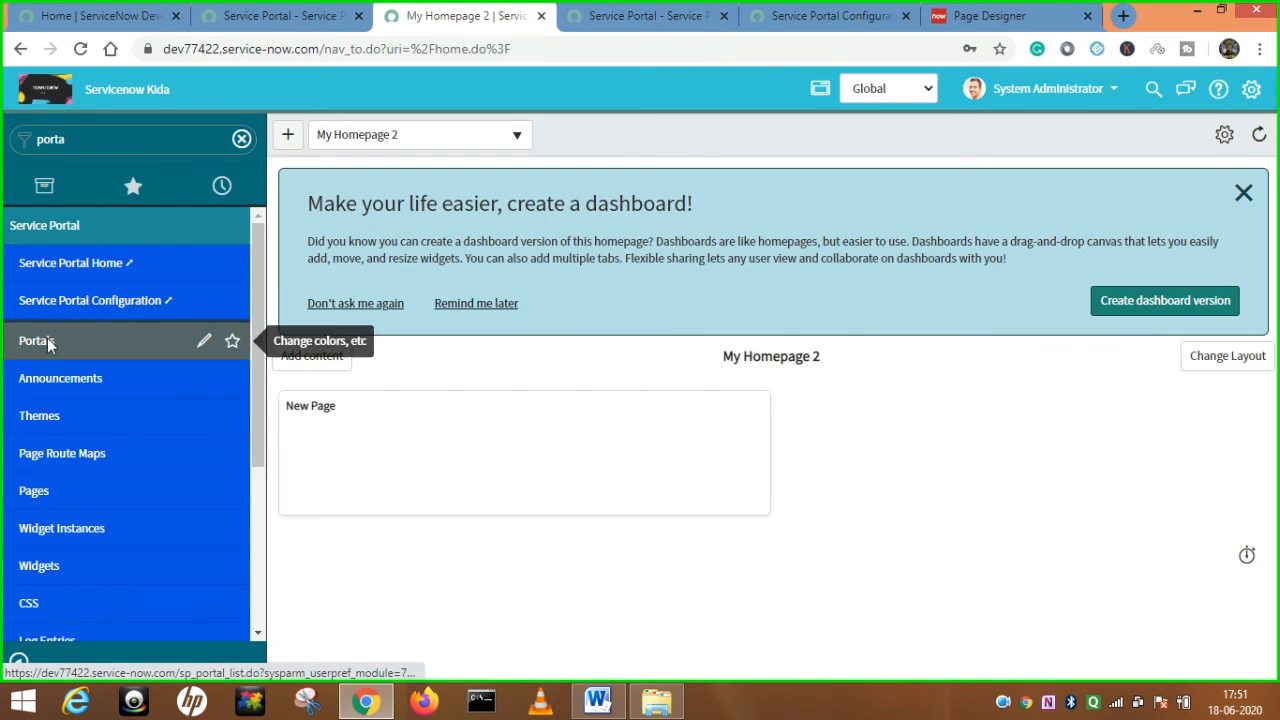
pyautogui.click(48, 341)
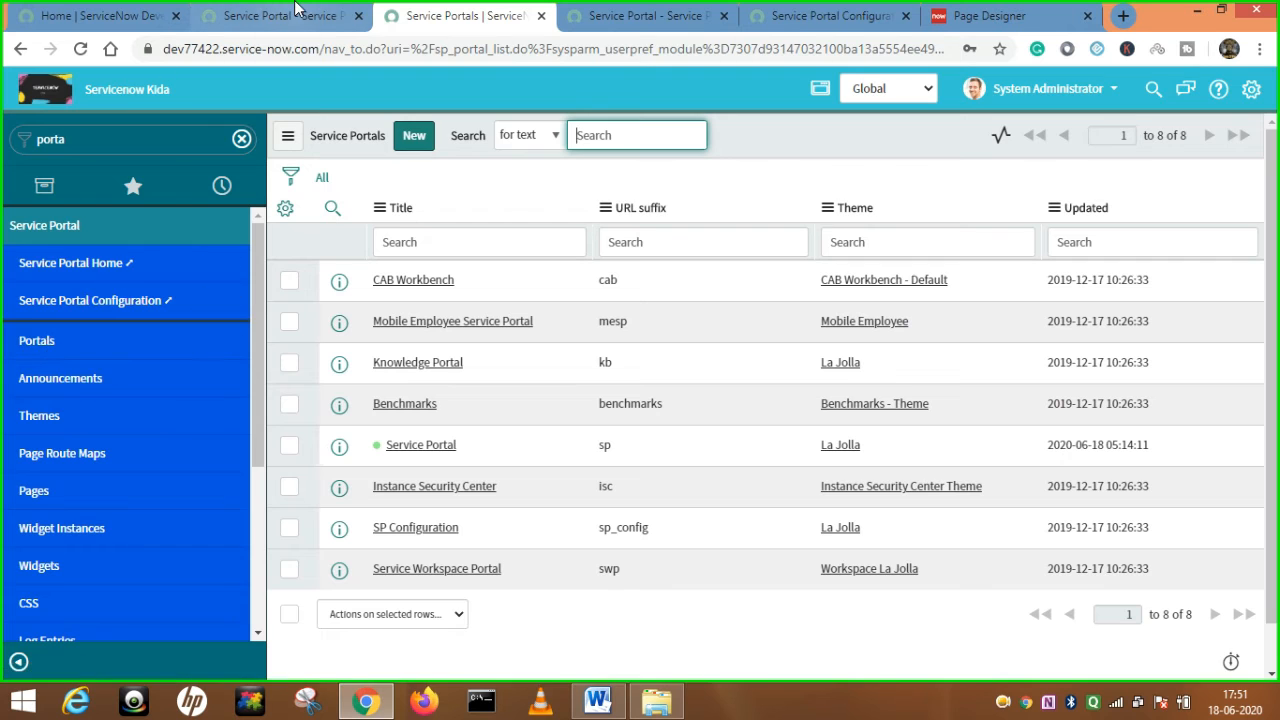
pyautogui.click(290, 15)
pyautogui.click(450, 15)
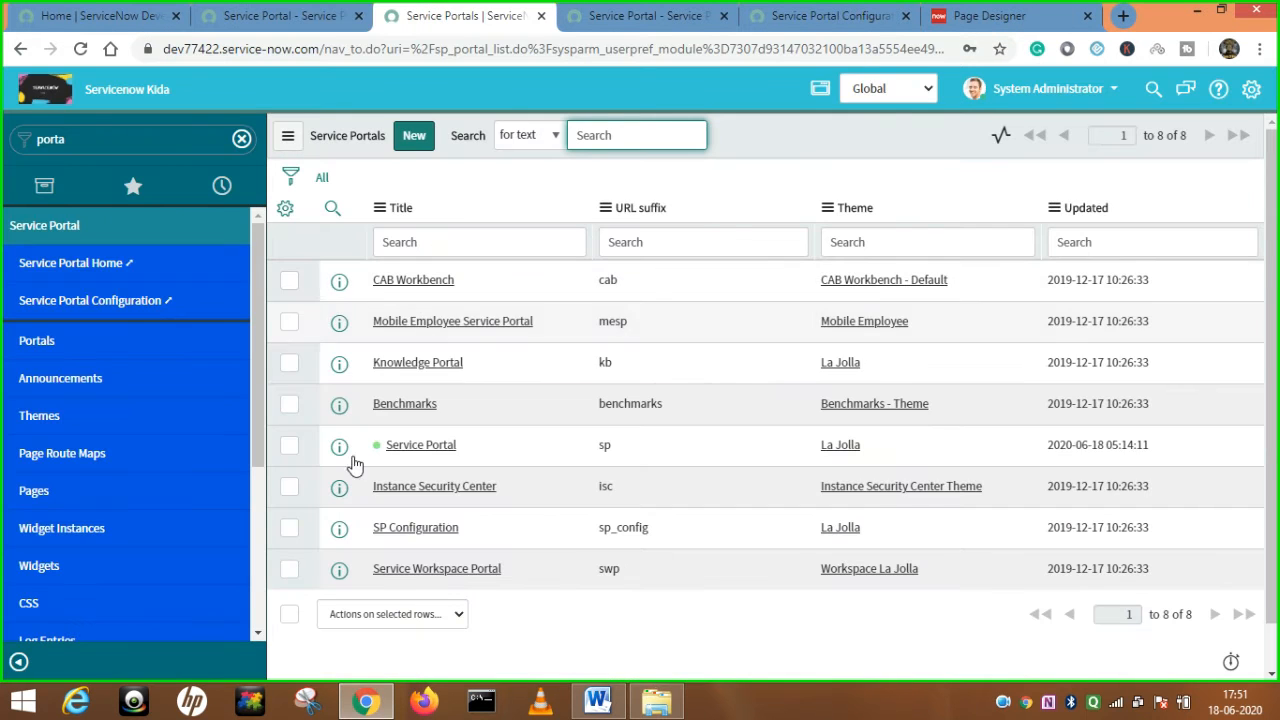
pyautogui.click(424, 452)
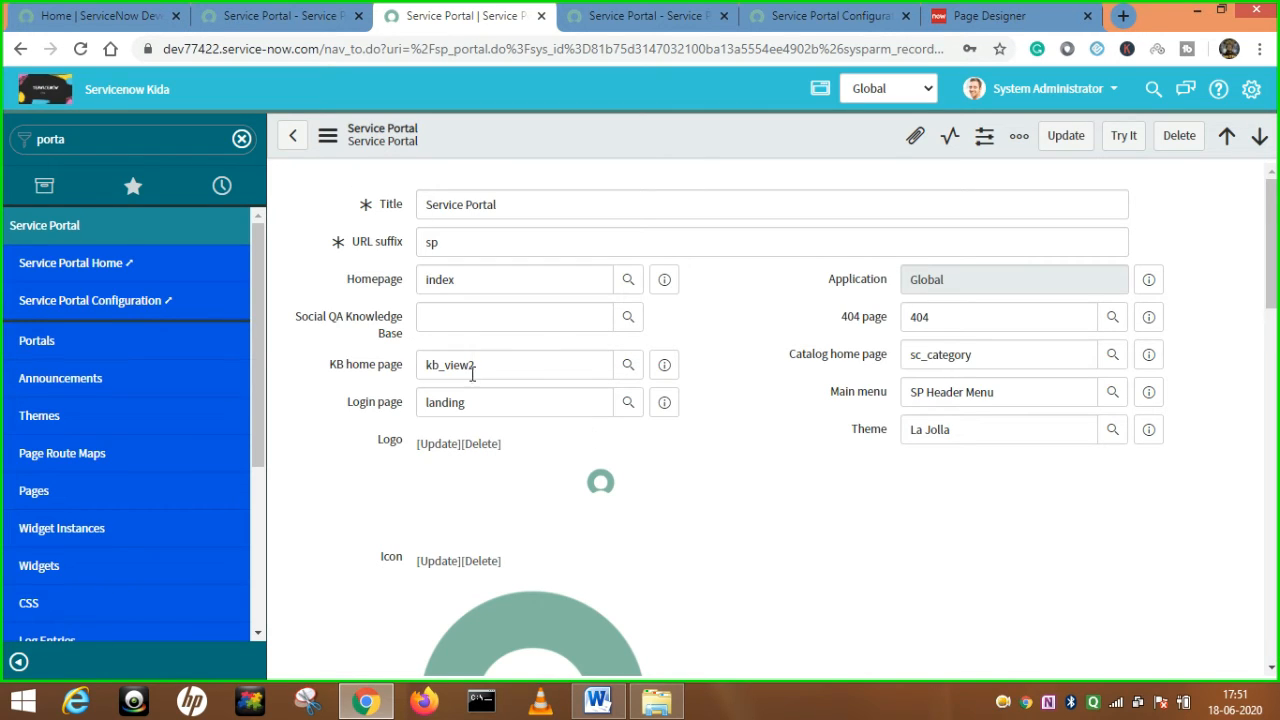
# Clear the Catalog home page value on the Service Portal record and save it.
pyautogui.moveTo(654, 200); pyautogui.dragTo(354, 206)
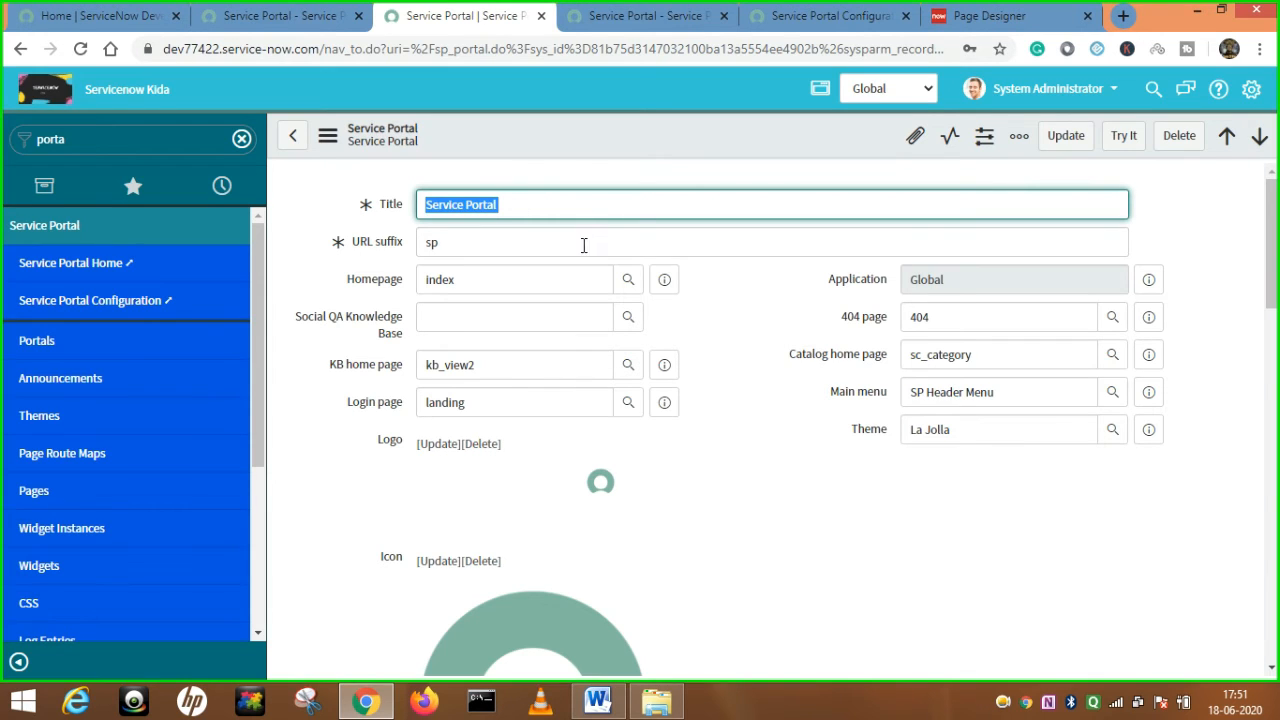
pyautogui.press('Tab')
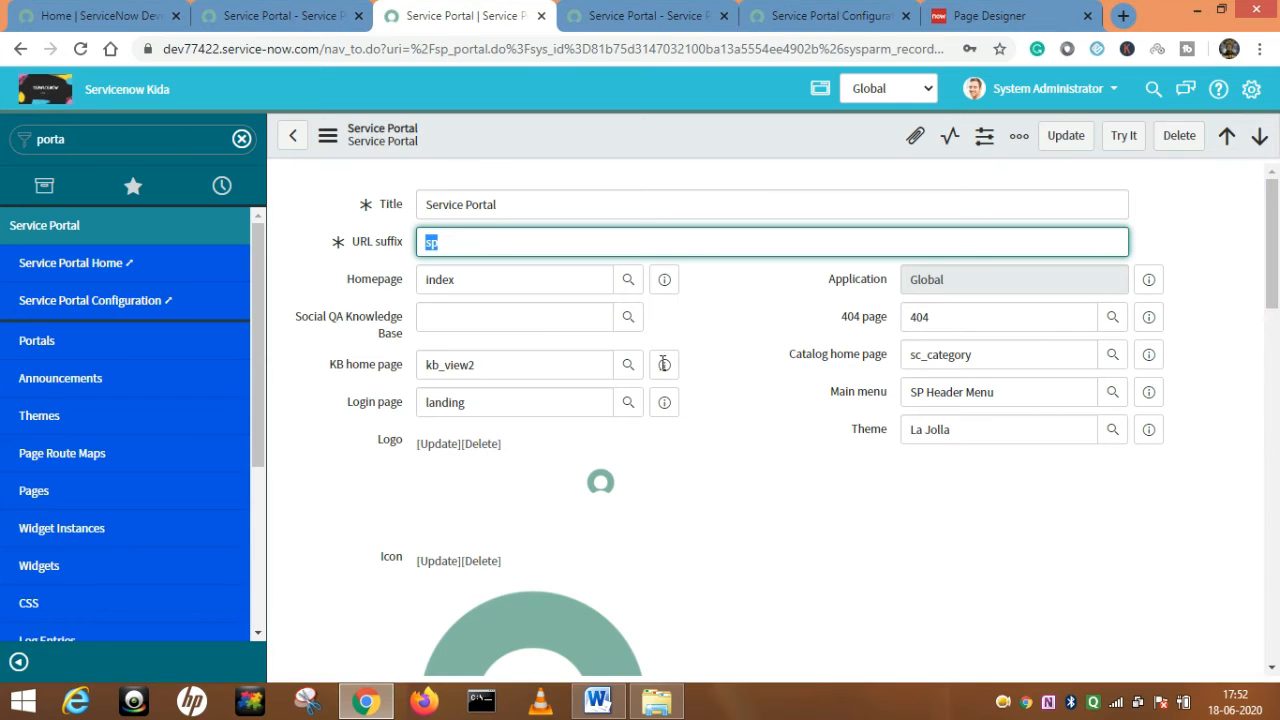
pyautogui.doubleClick(997, 355)
pyautogui.press('BackSpace')
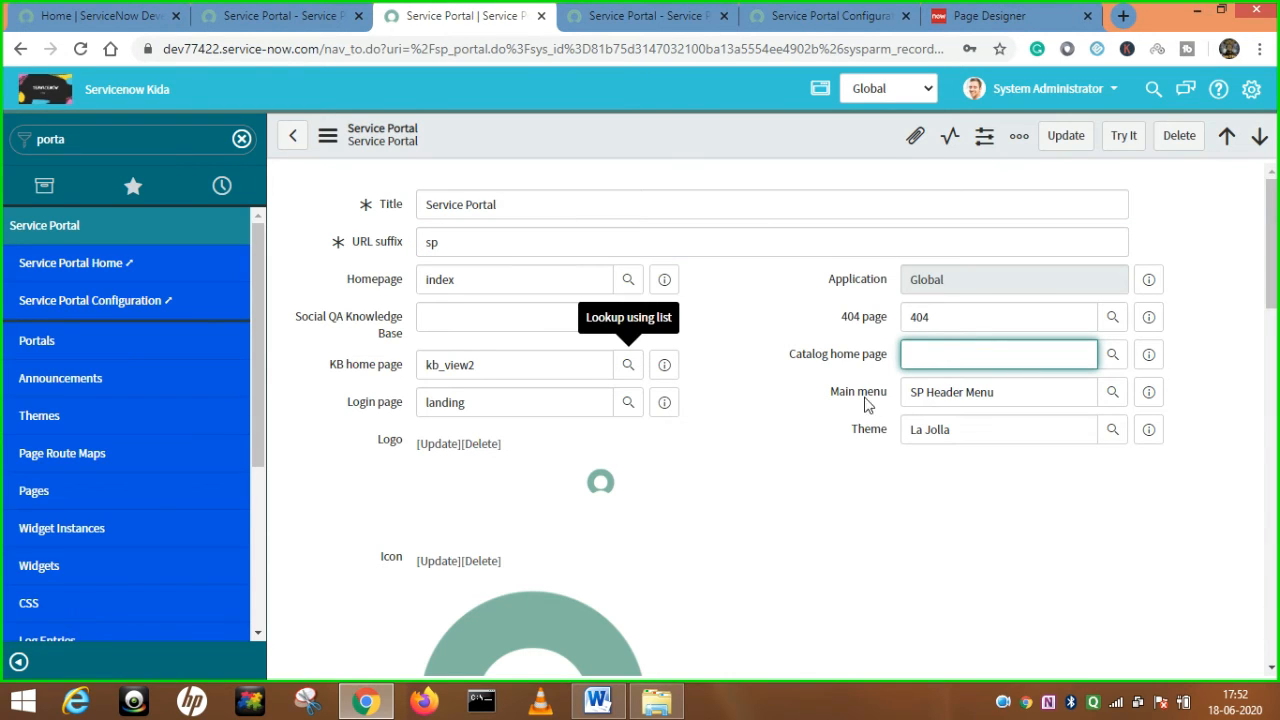
pyautogui.rightClick(637, 134)
pyautogui.click(667, 149)
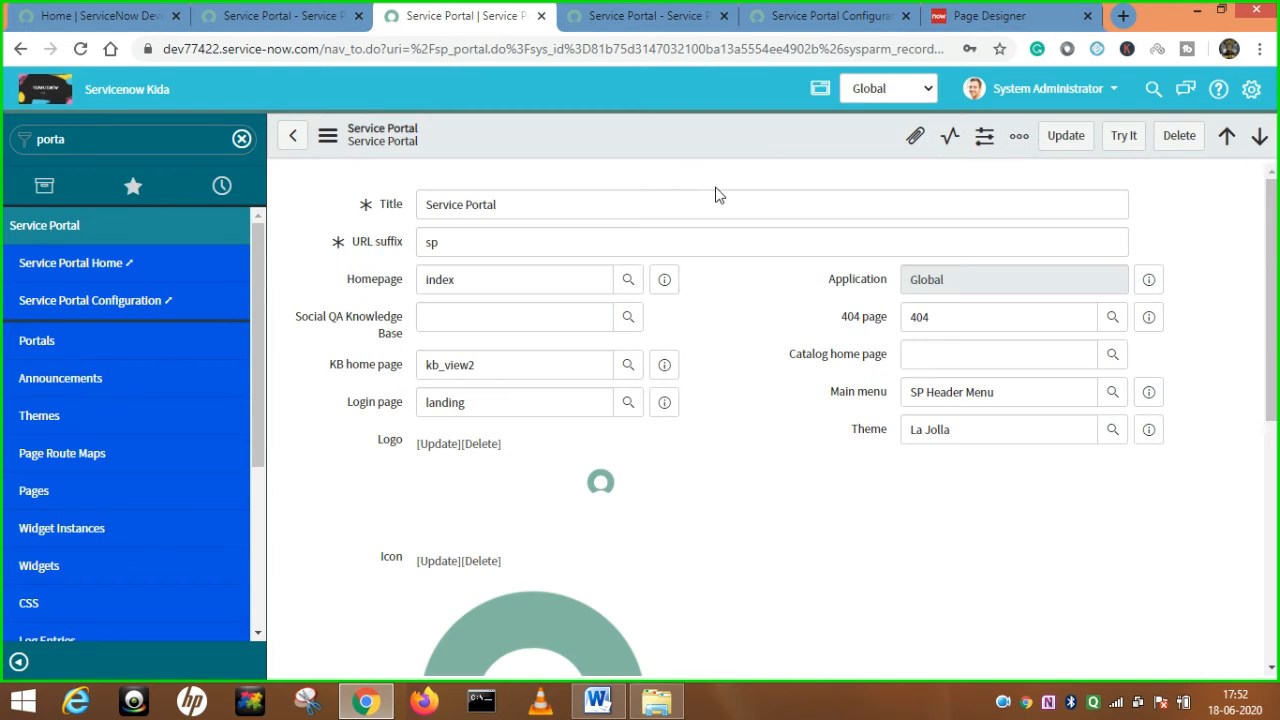
# Review the URL suffix sp, the homepage value and the 404 page field, then view the portal home.
pyautogui.moveTo(474, 240); pyautogui.dragTo(398, 250)
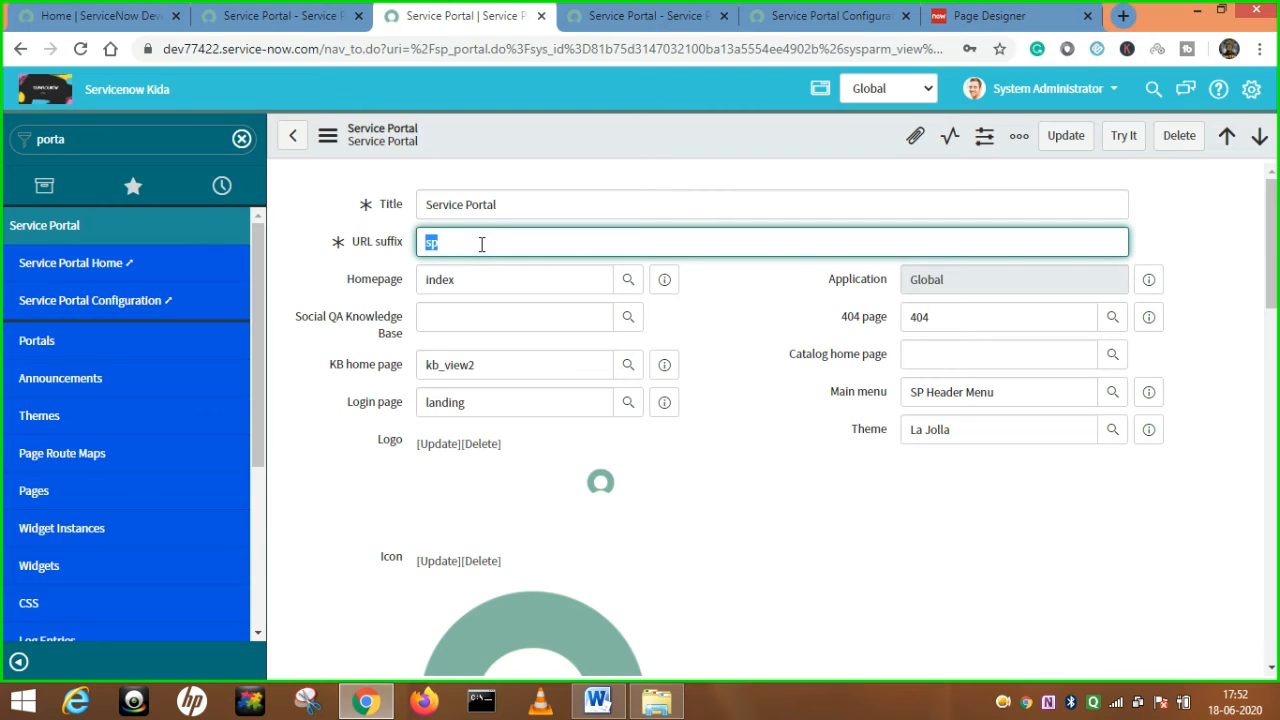
pyautogui.moveTo(524, 278); pyautogui.dragTo(421, 277)
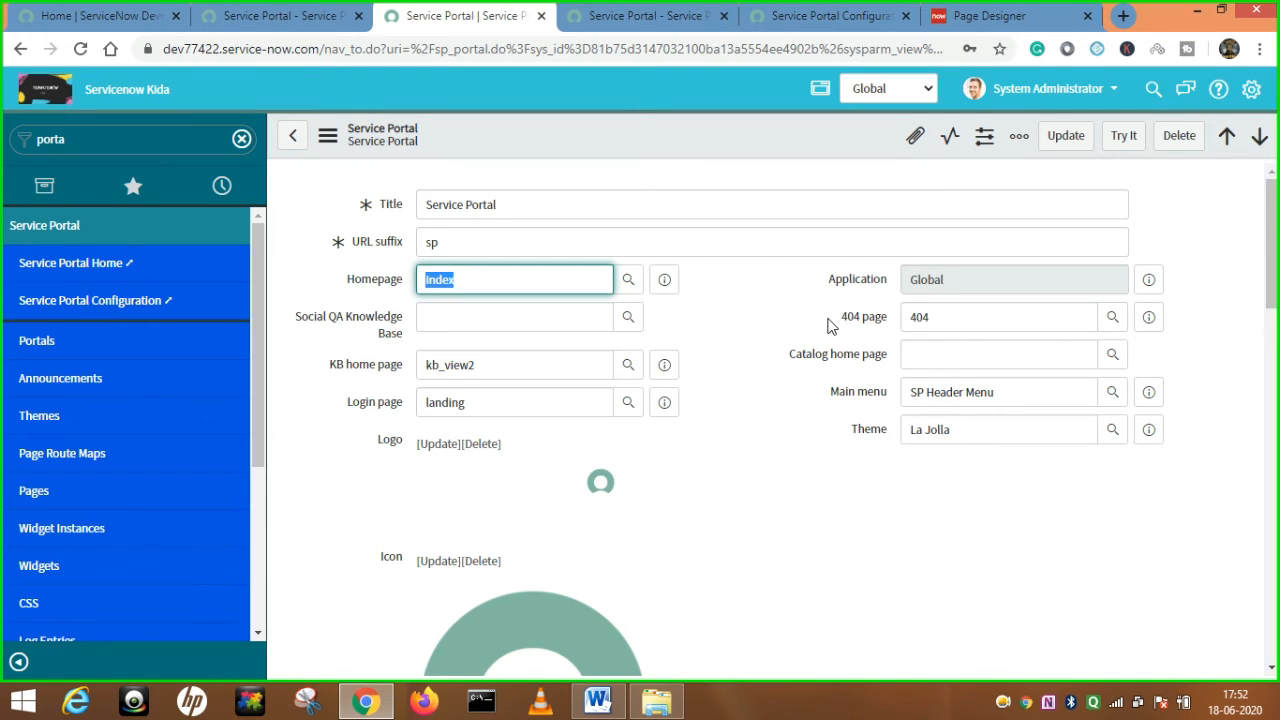
pyautogui.moveTo(839, 318); pyautogui.dragTo(892, 320)
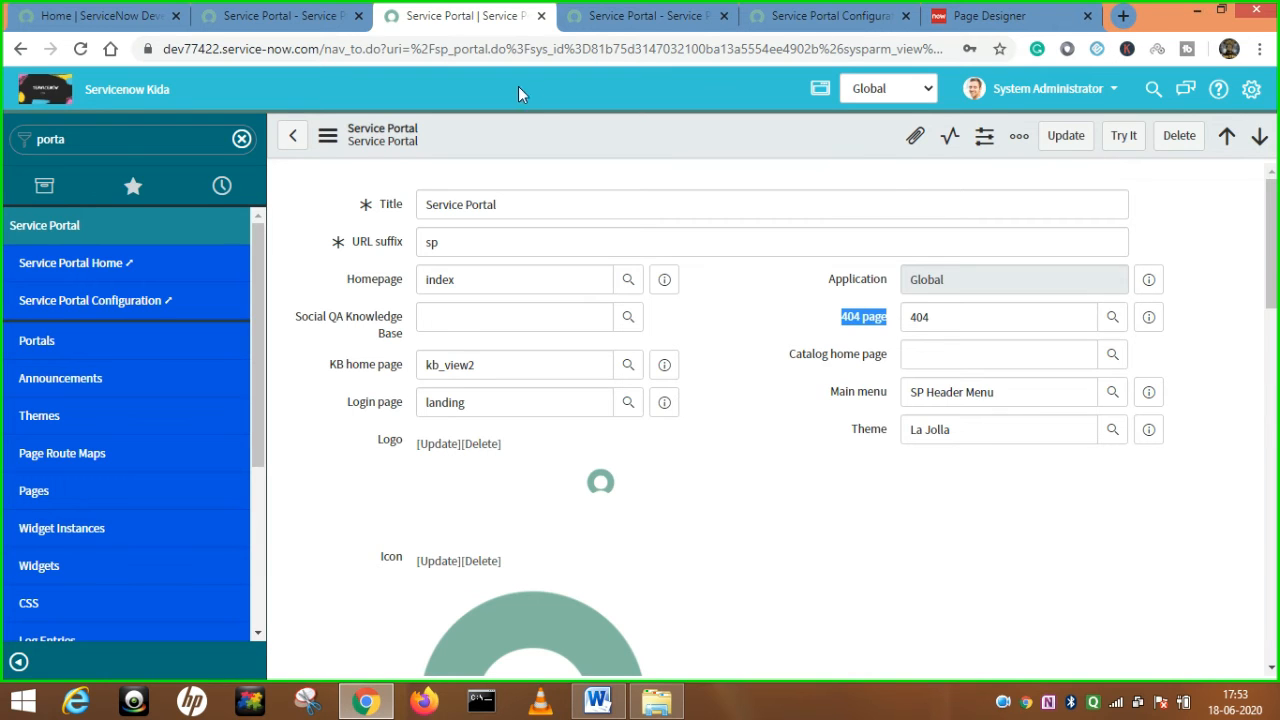
pyautogui.click(280, 10)
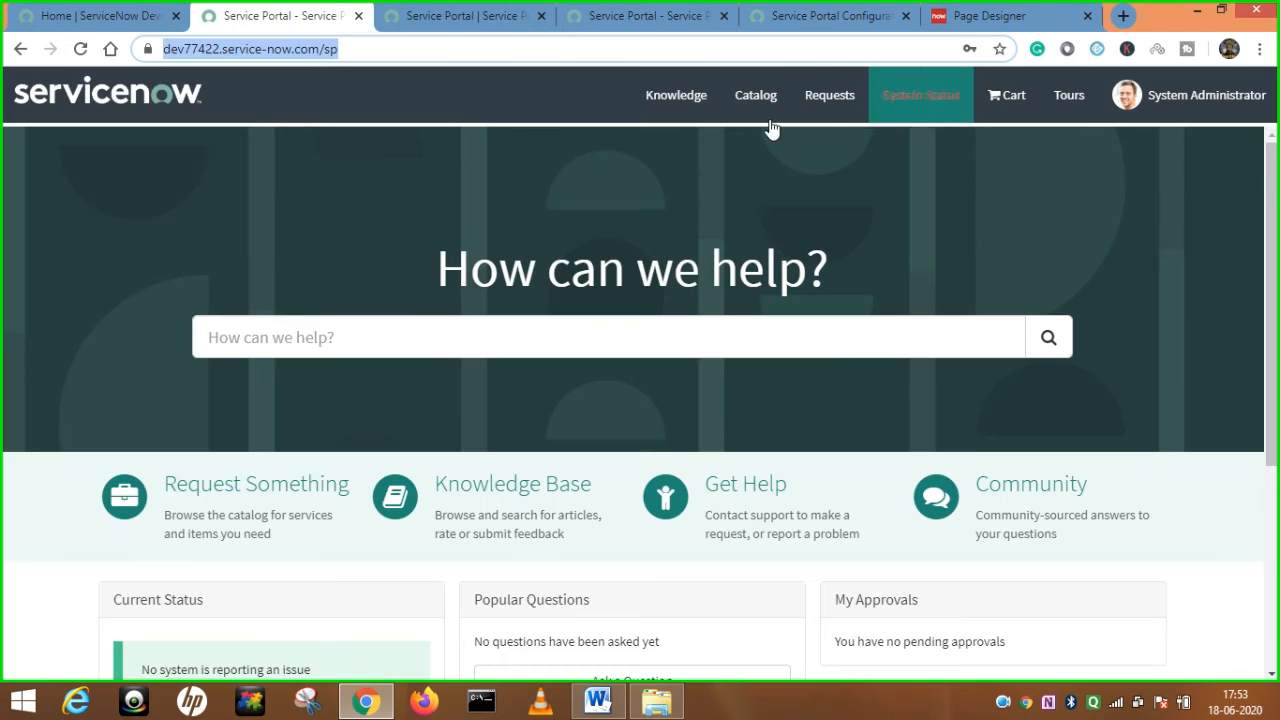
pyautogui.click(441, 57)
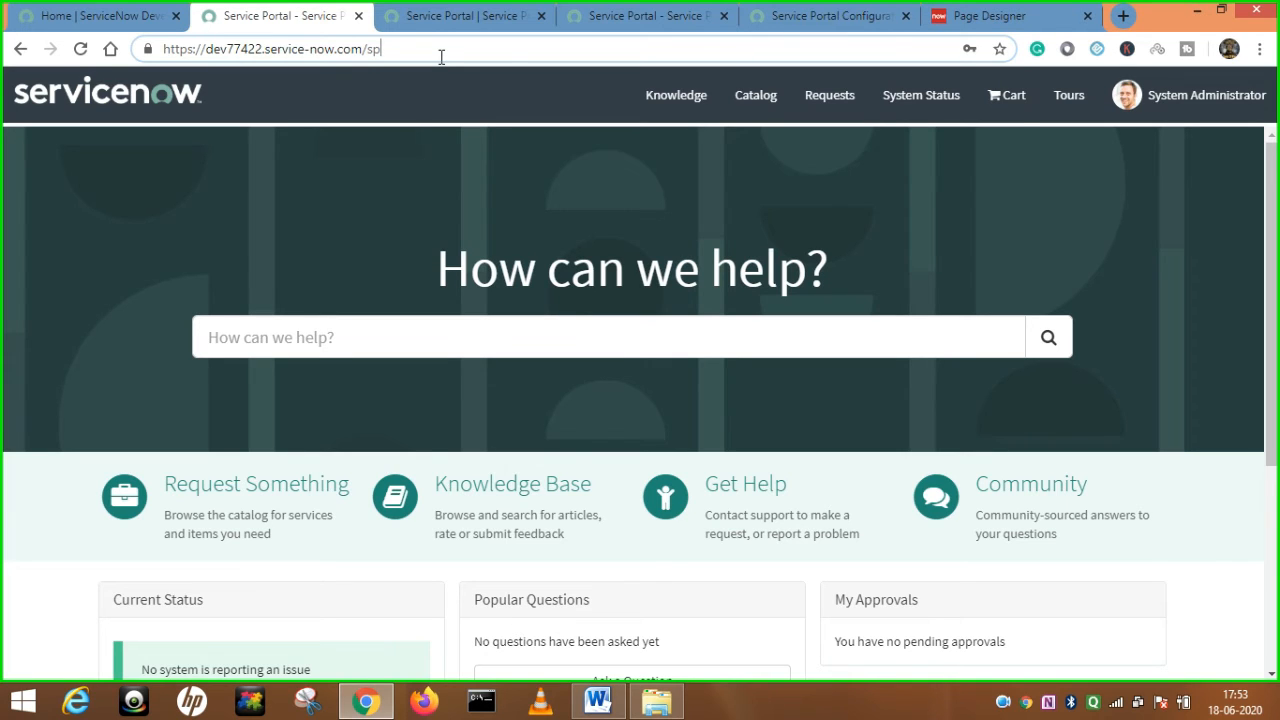
pyautogui.write('?')
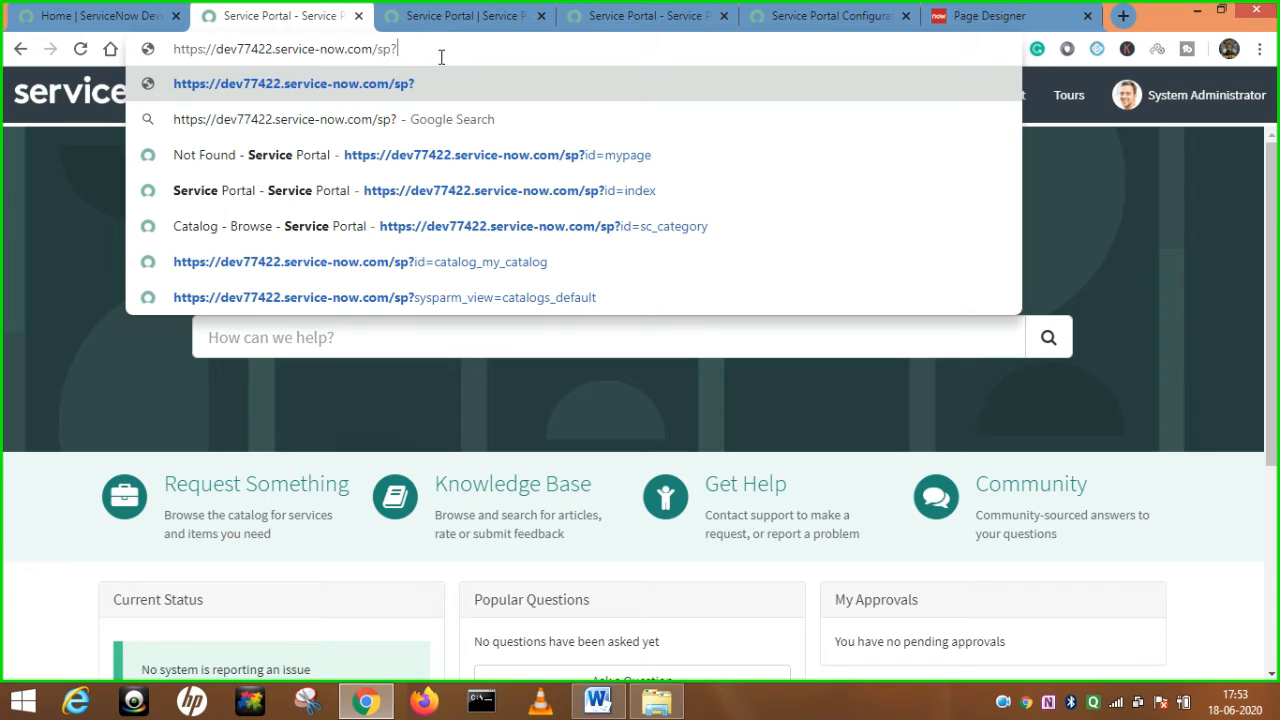
pyautogui.write('id=')
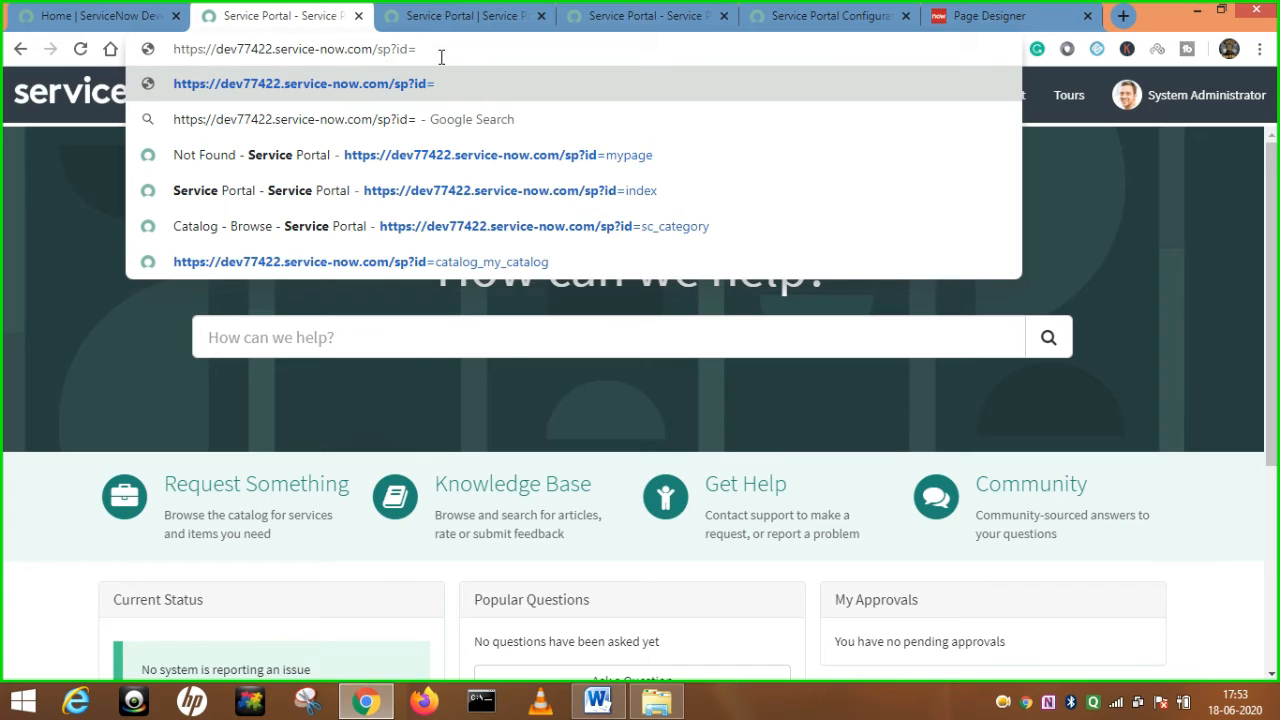
pyautogui.write('myp')
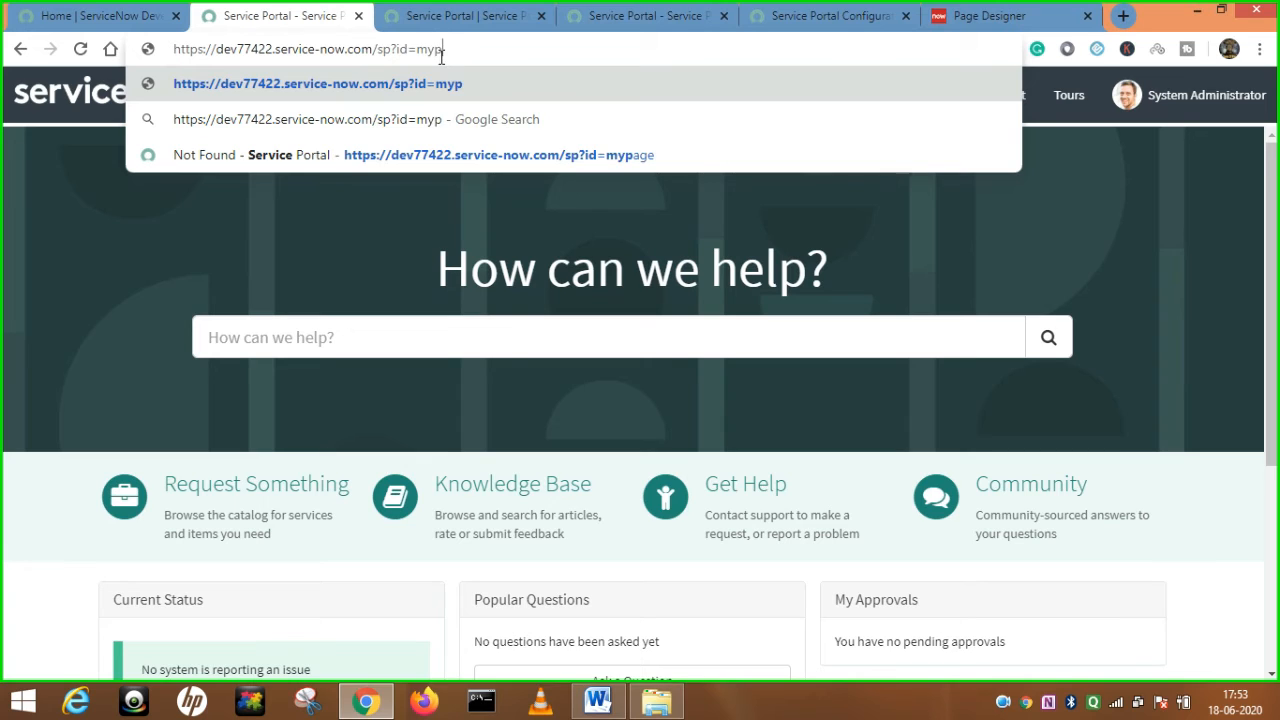
pyautogui.write('age')
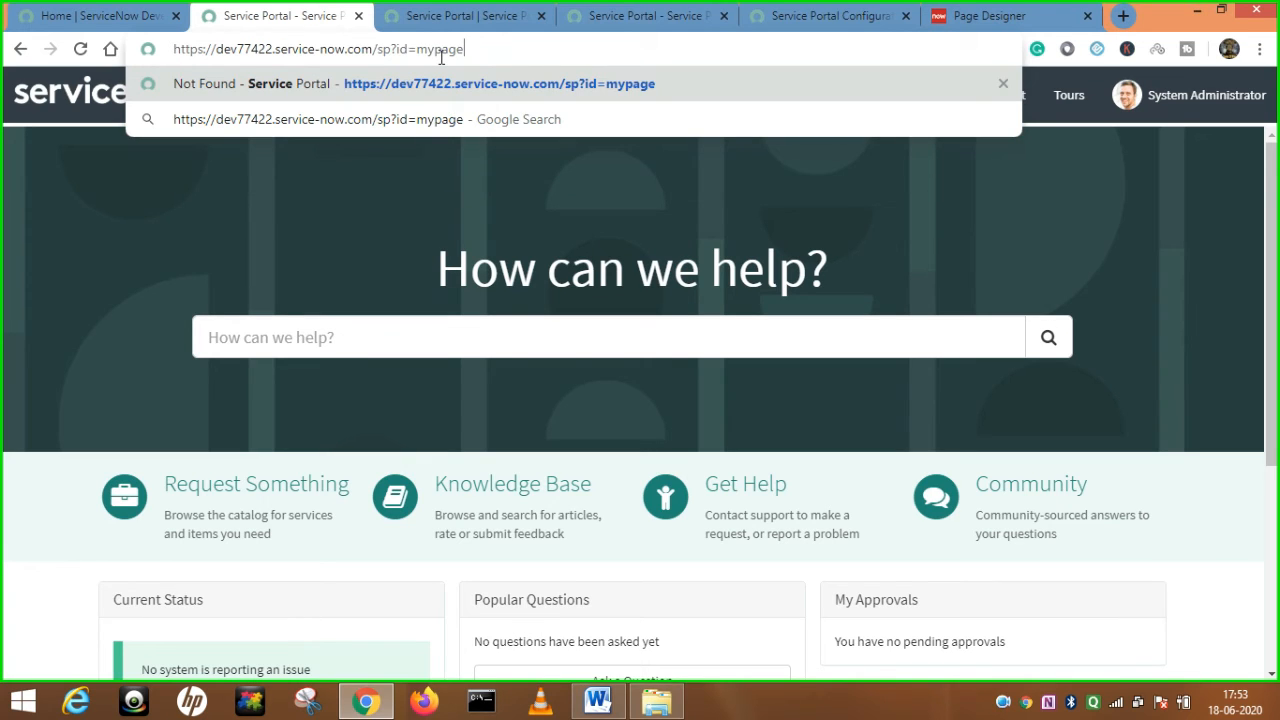
pyautogui.press('Return')
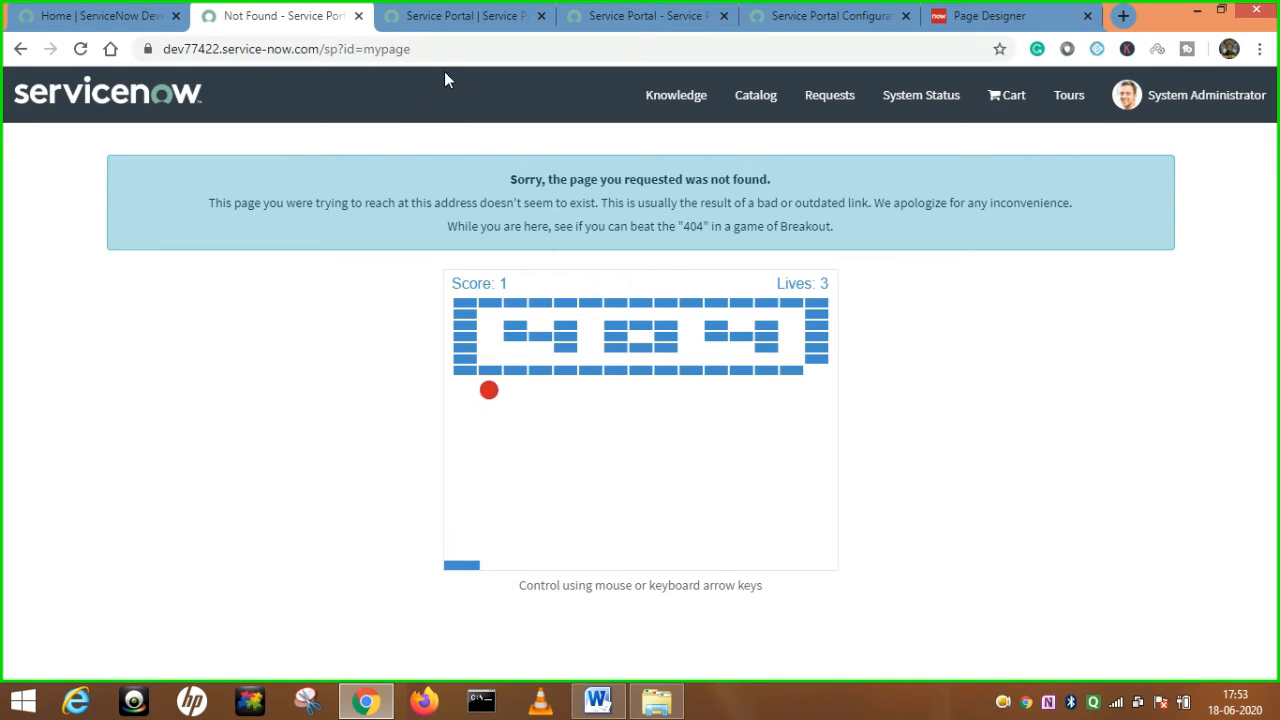
pyautogui.moveTo(410, 49); pyautogui.dragTo(344, 51)
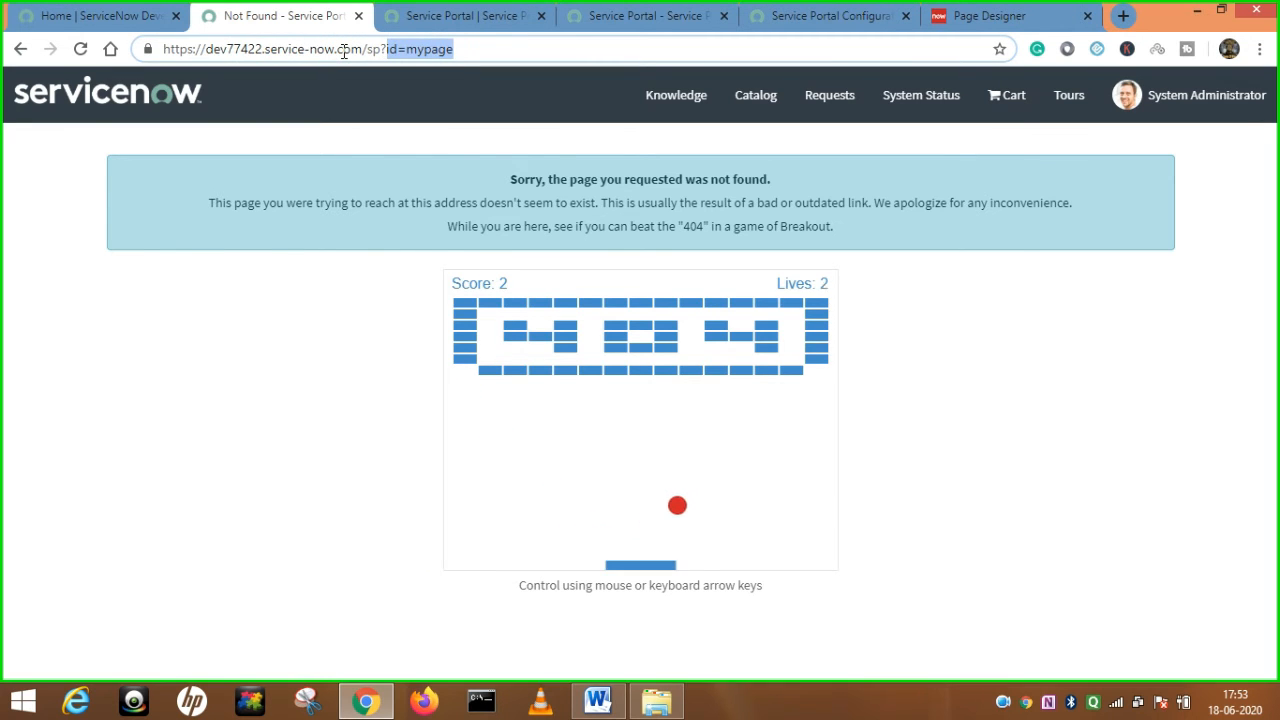
pyautogui.press('BackSpace')
pyautogui.press('Return')
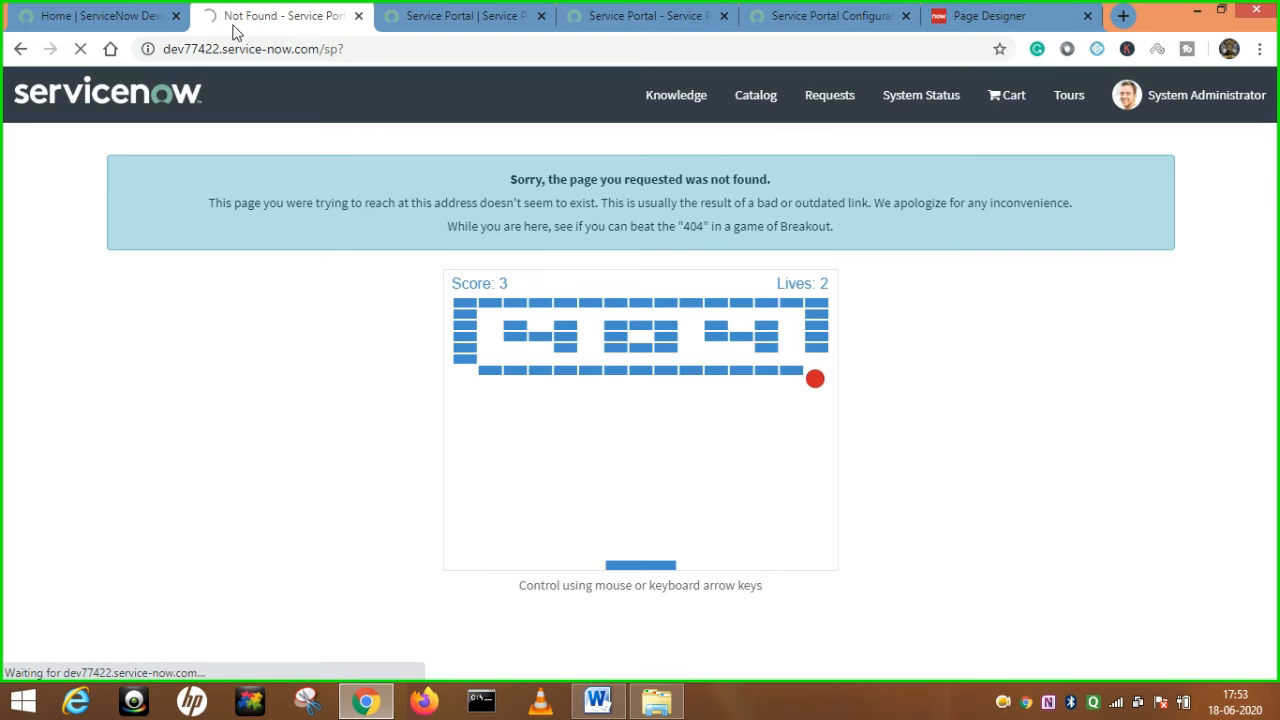
pyautogui.click(392, 48)
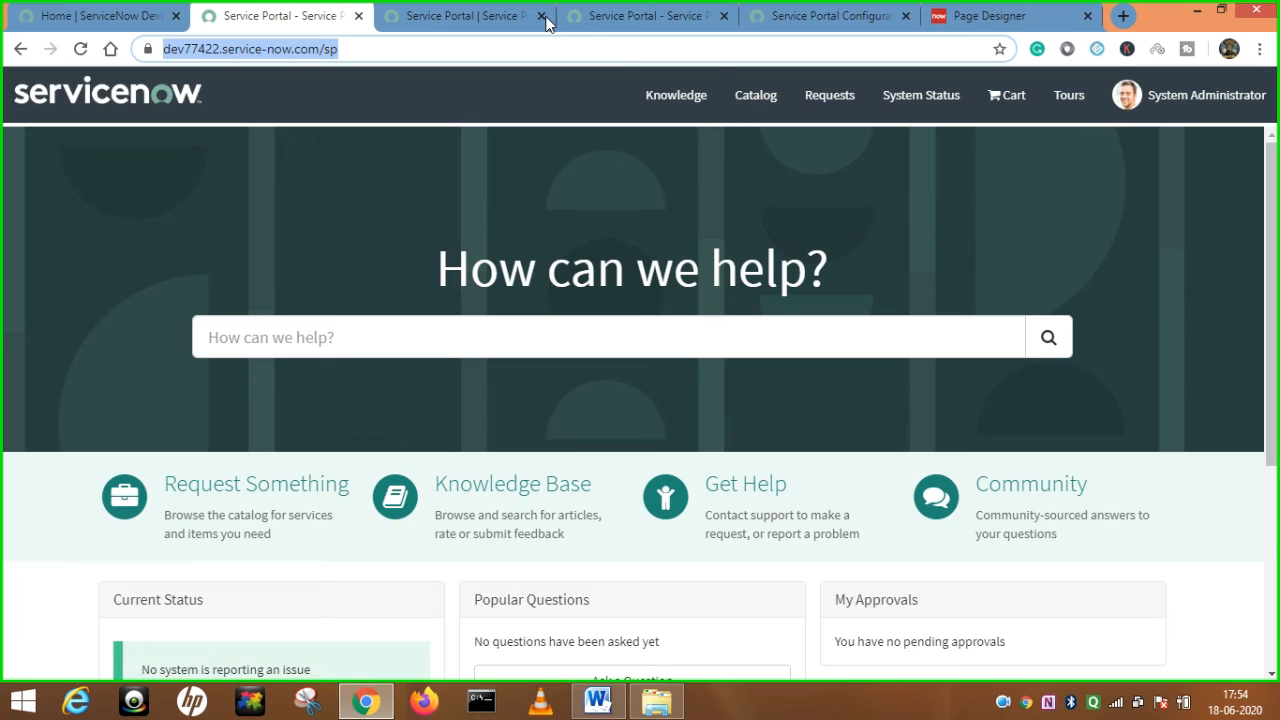
# Look up the KB home page value, kb_view2, on the Service Portal record.
pyautogui.click(383, 48)
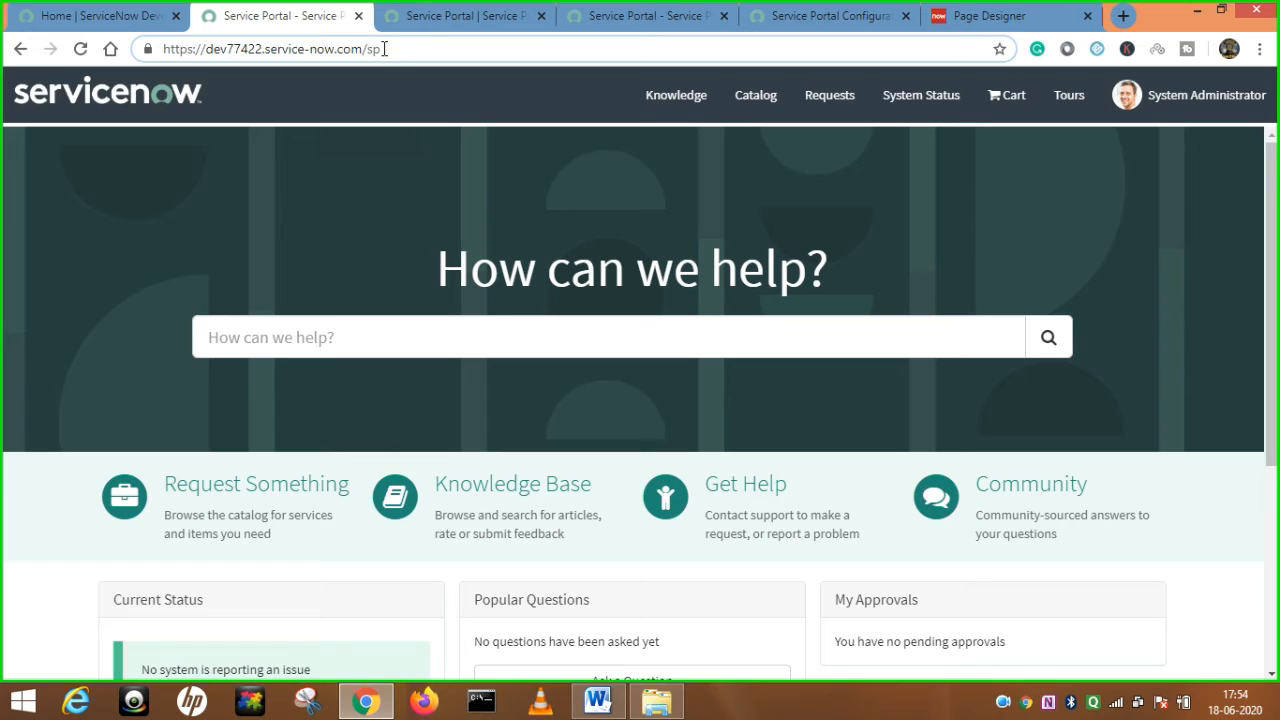
pyautogui.click(632, 16)
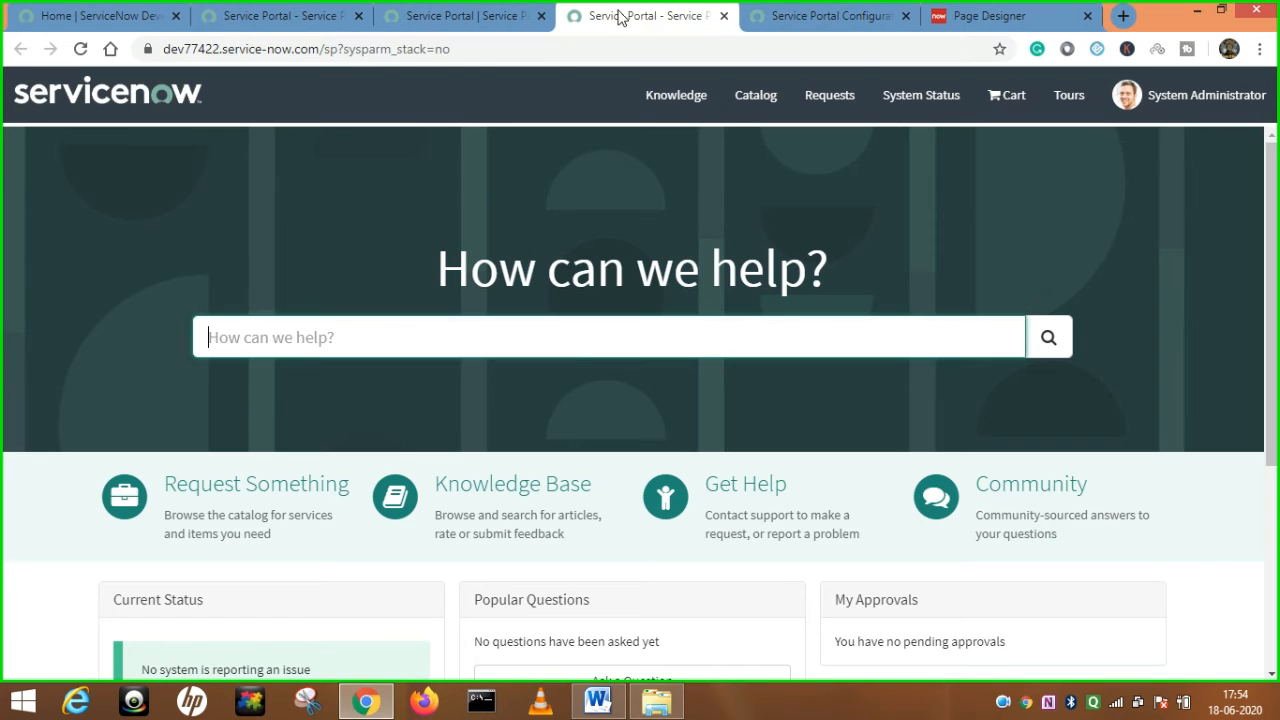
pyautogui.click(506, 22)
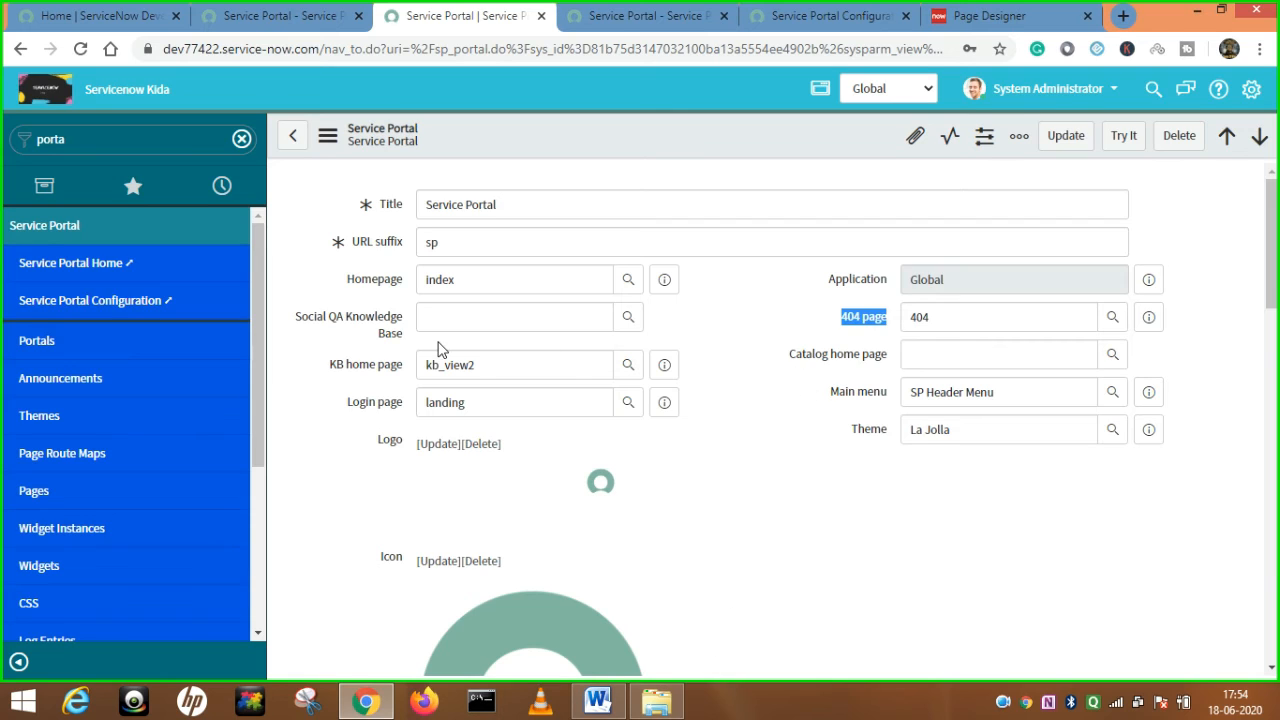
pyautogui.moveTo(404, 374)
pyautogui.moveTo(517, 367); pyautogui.dragTo(425, 370)
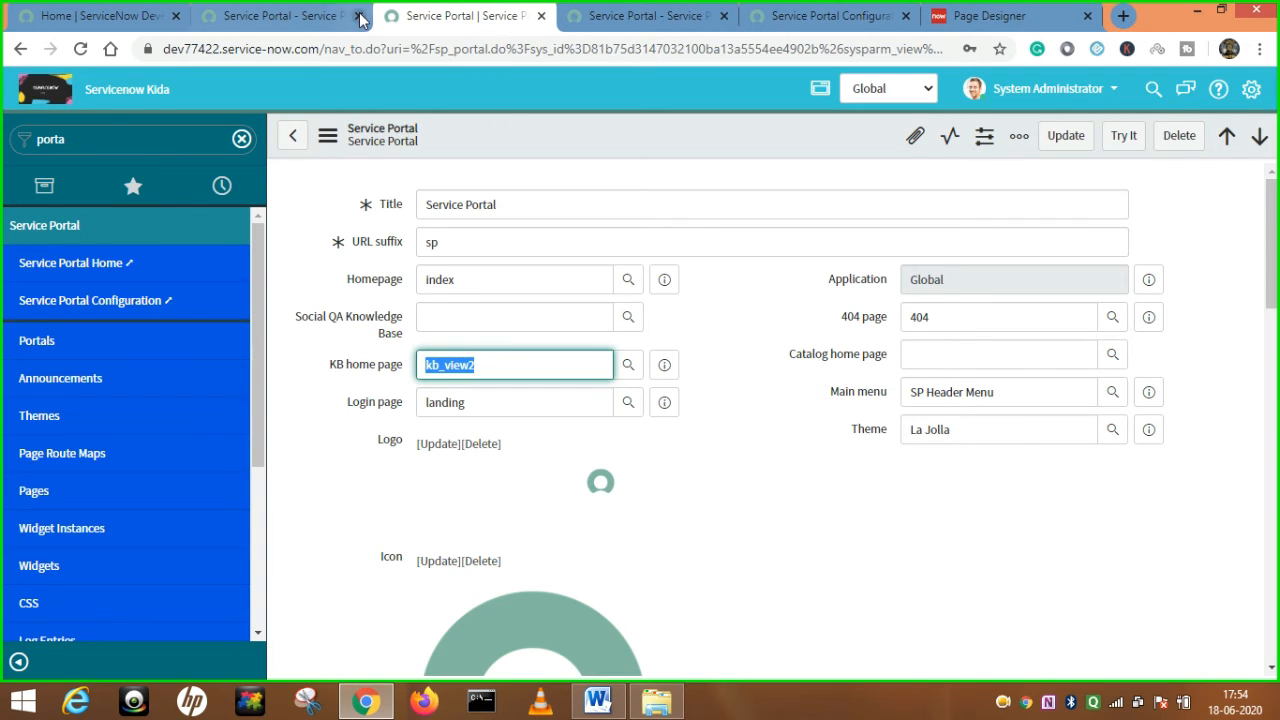
# Open the portal's Knowledge page to confirm it loads kb_view2.
pyautogui.click(320, 16)
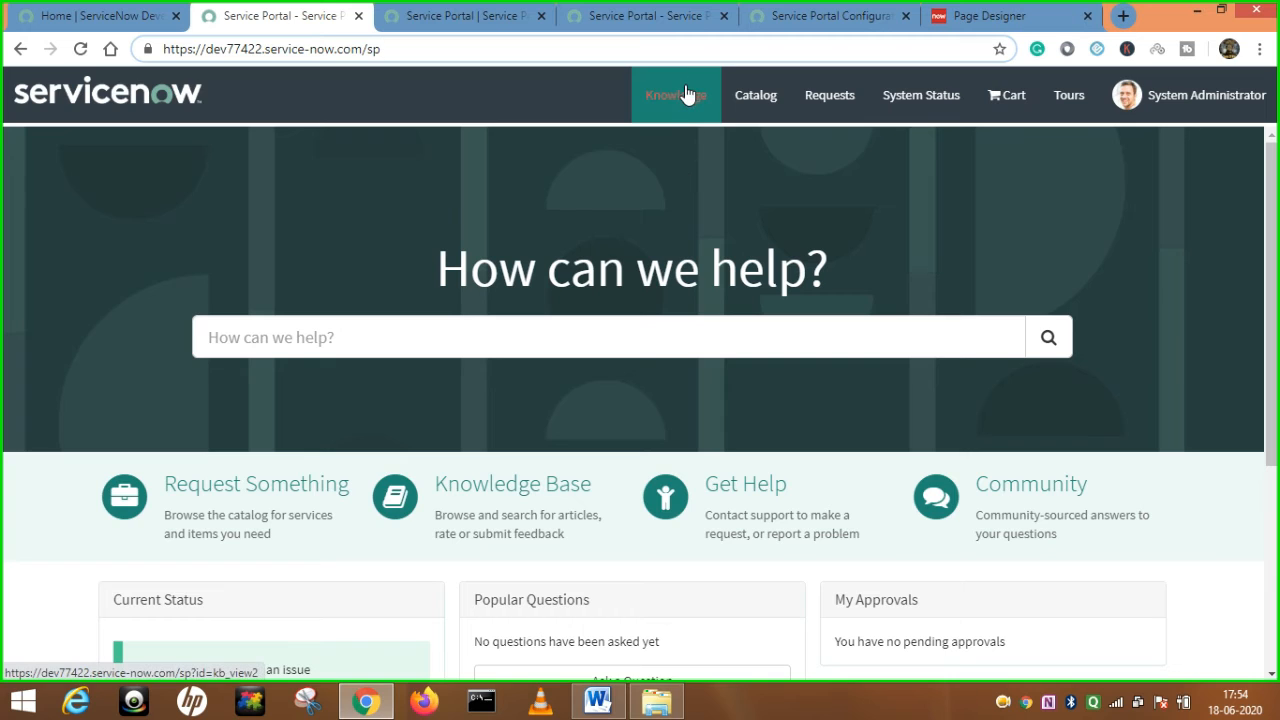
pyautogui.click(495, 16)
pyautogui.click(537, 372)
pyautogui.moveTo(474, 366); pyautogui.dragTo(407, 372)
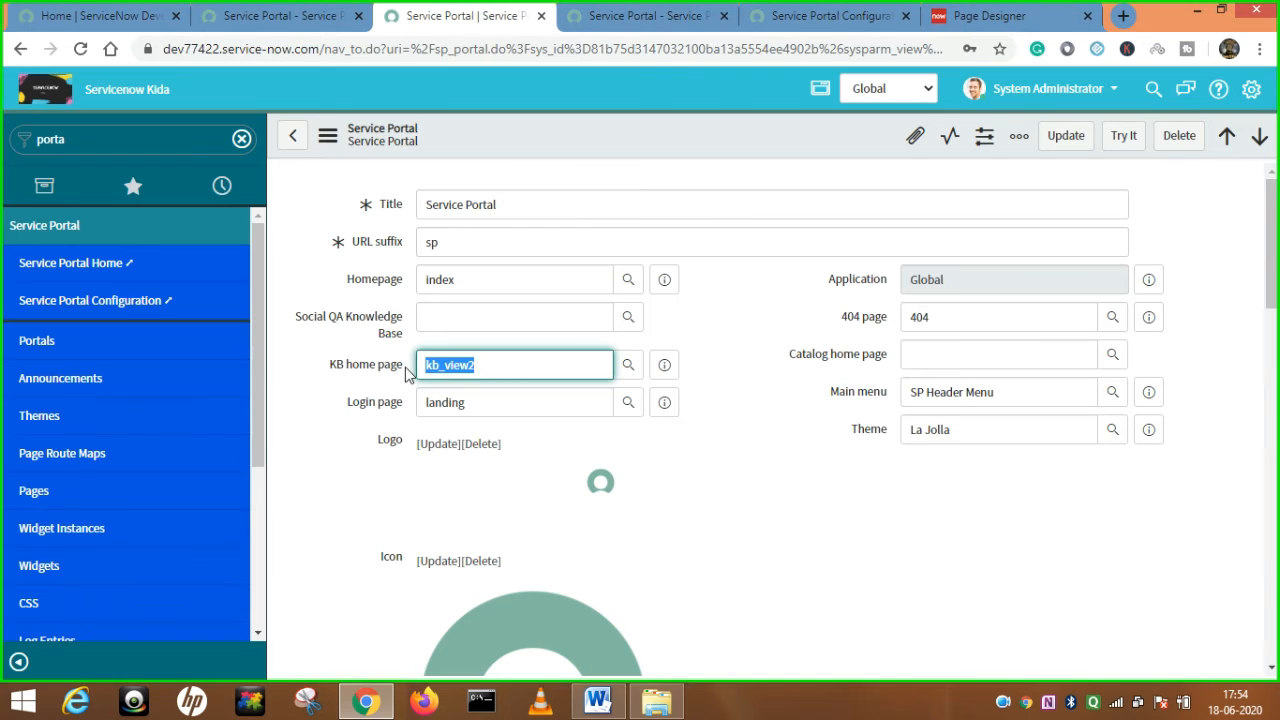
pyautogui.click(230, 14)
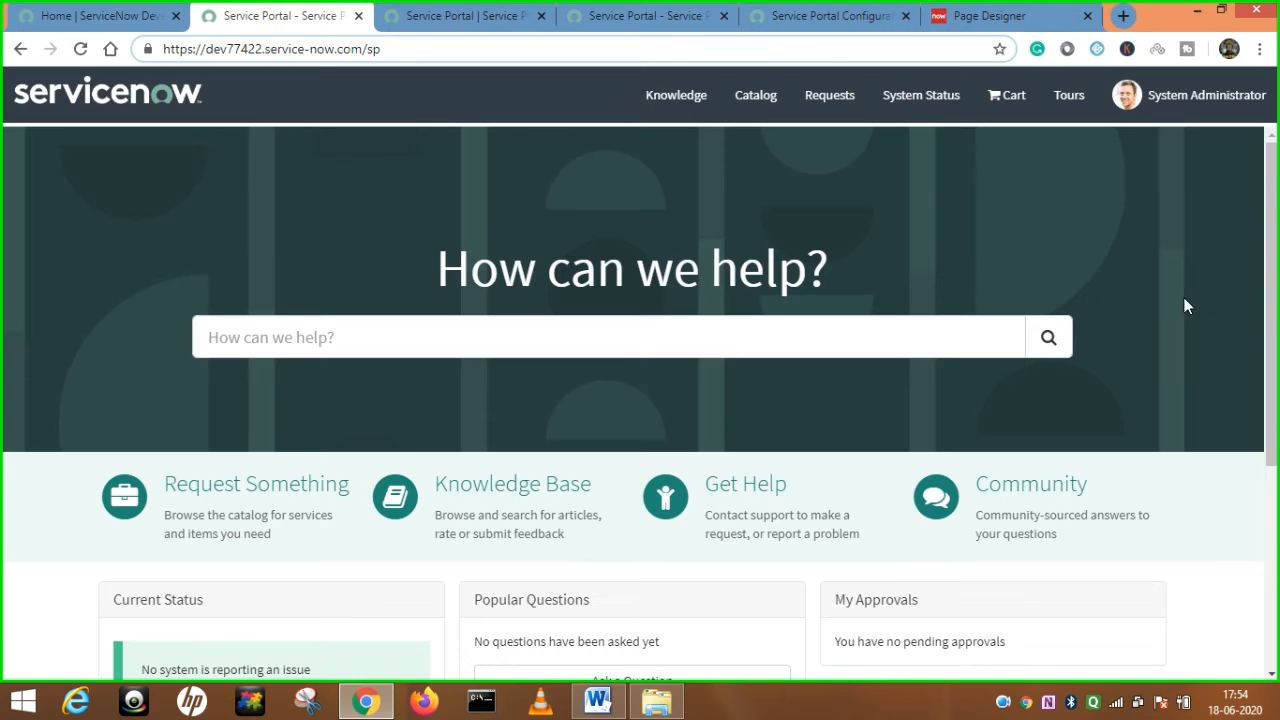
pyautogui.click(666, 108)
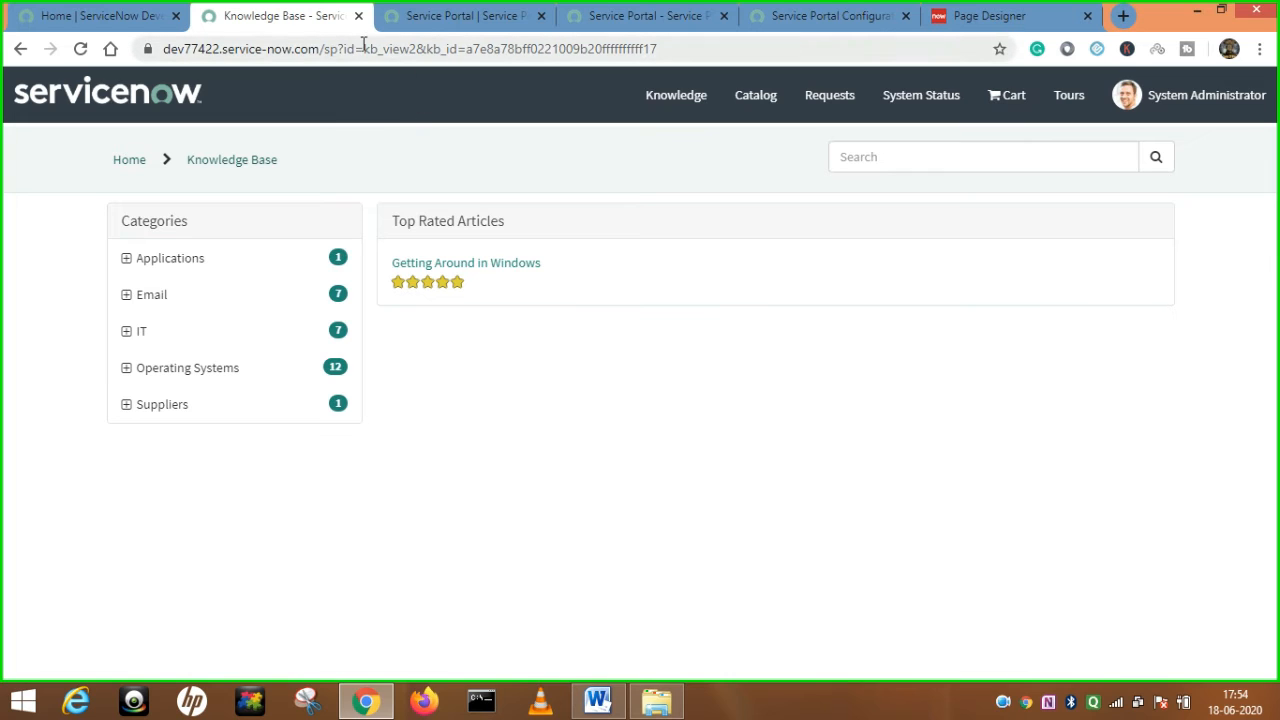
# Note kb_view2 in the address and check the suggested values for Catalog home page.
pyautogui.moveTo(364, 48); pyautogui.dragTo(416, 55)
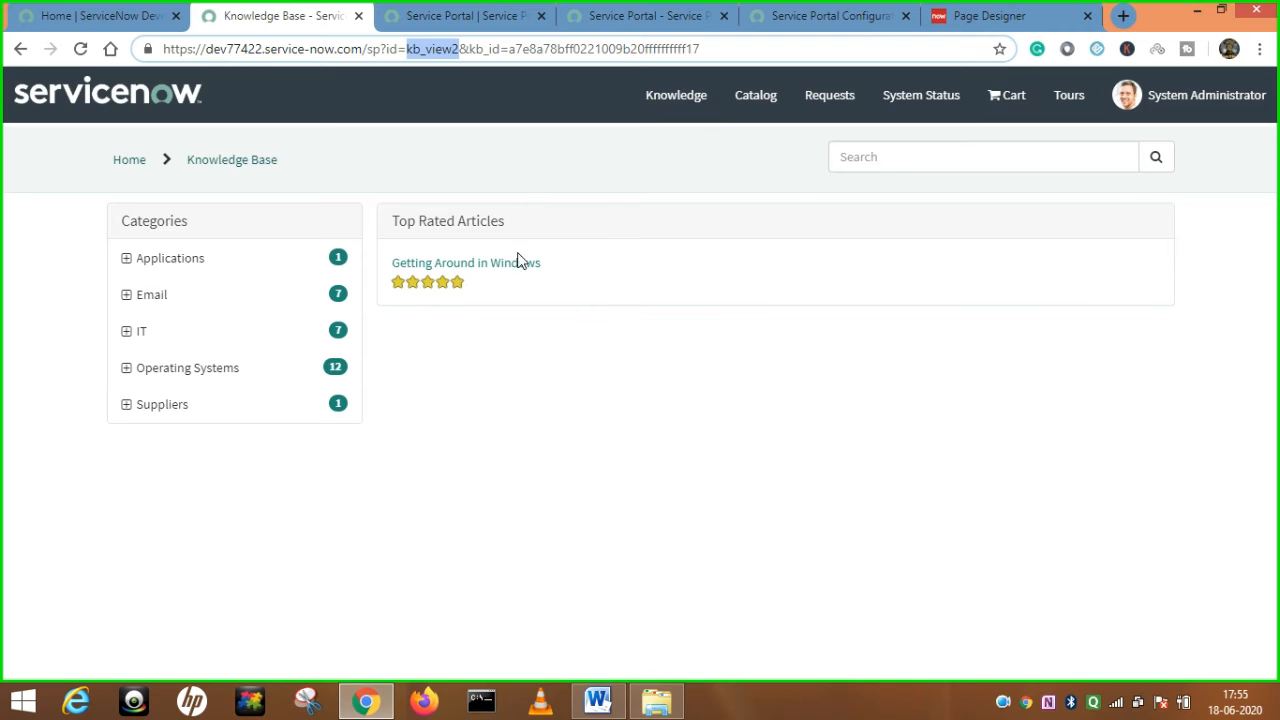
pyautogui.click(478, 17)
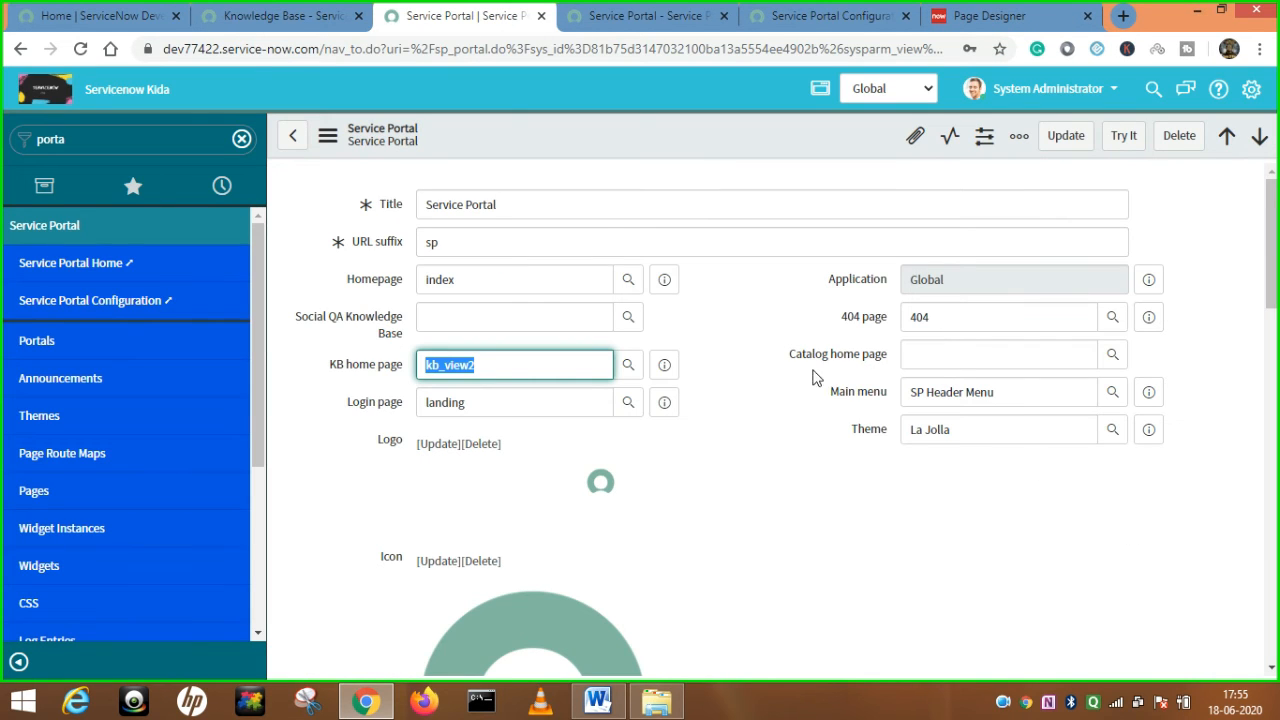
pyautogui.moveTo(789, 355); pyautogui.dragTo(884, 363)
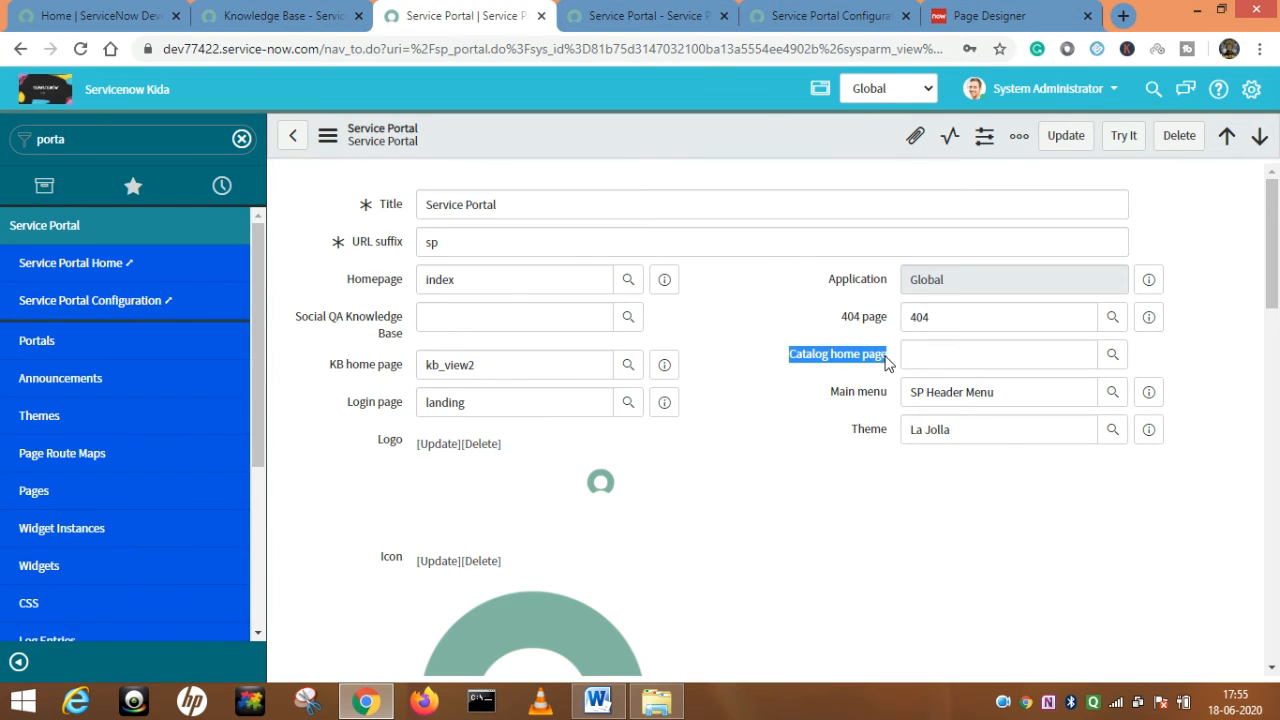
pyautogui.click(991, 354)
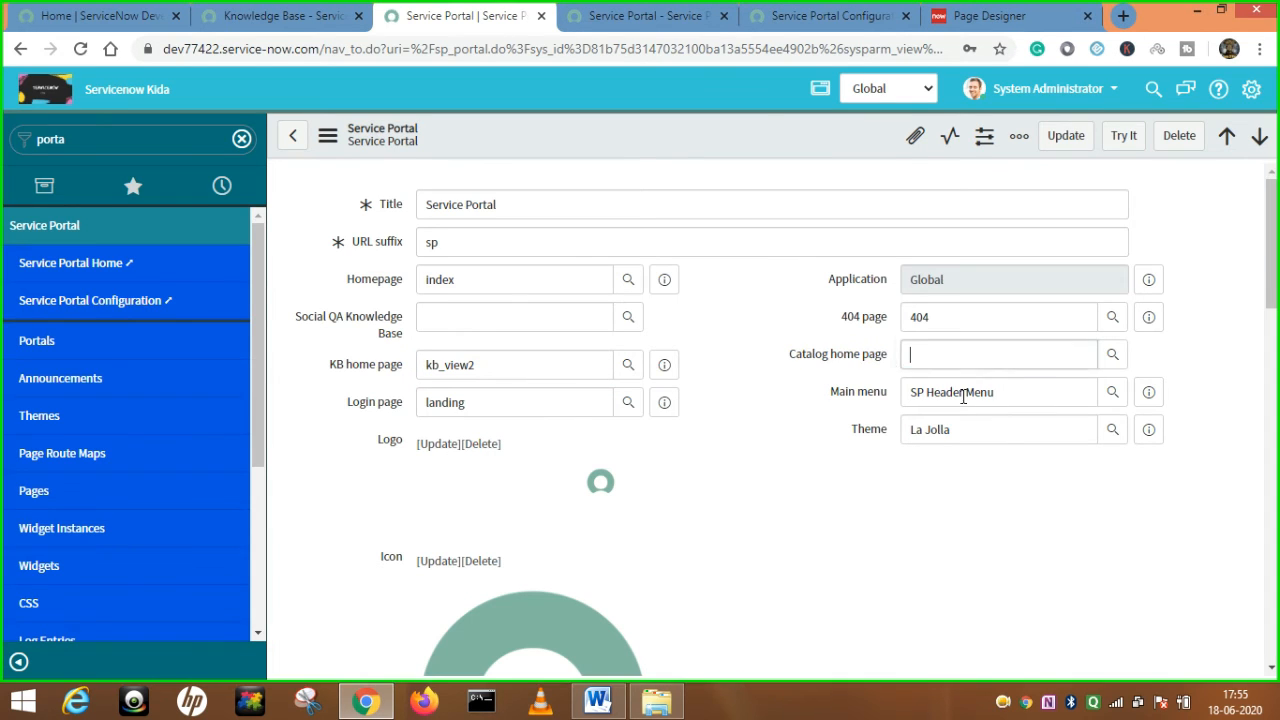
# Open the portal's Catalog page and note its sc_home page id in the address.
pyautogui.click(586, 18)
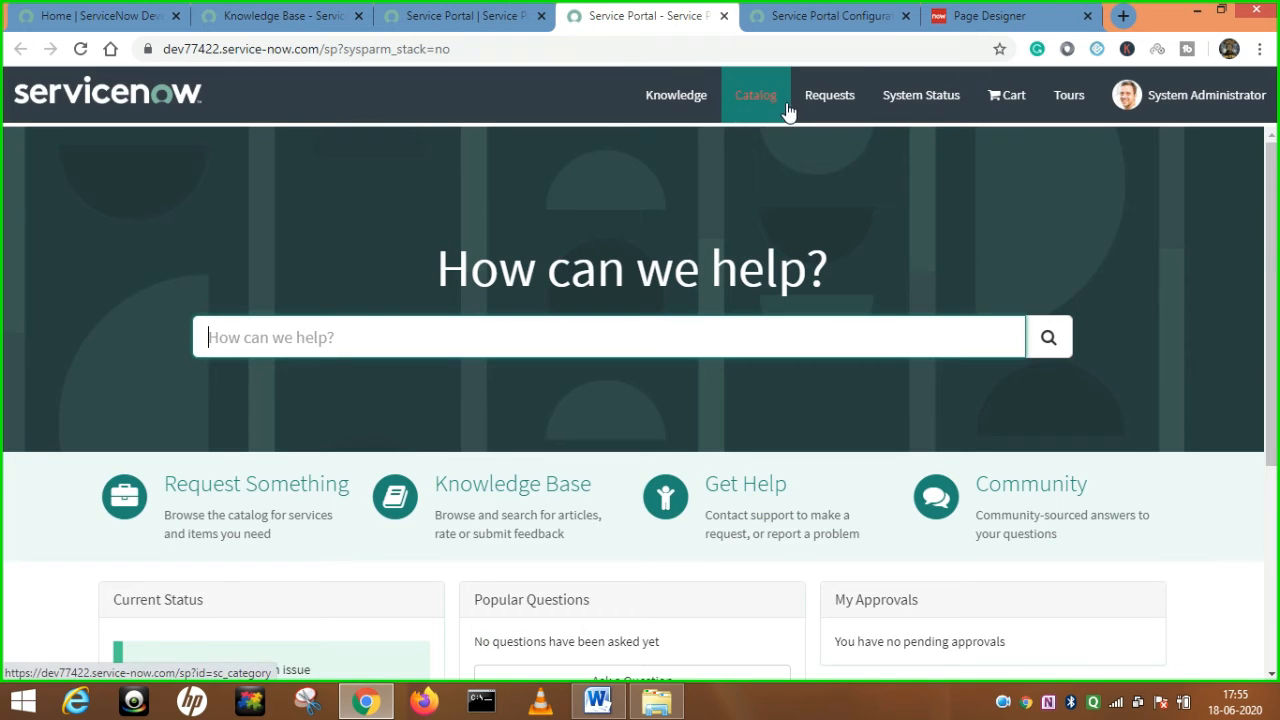
pyautogui.click(80, 49)
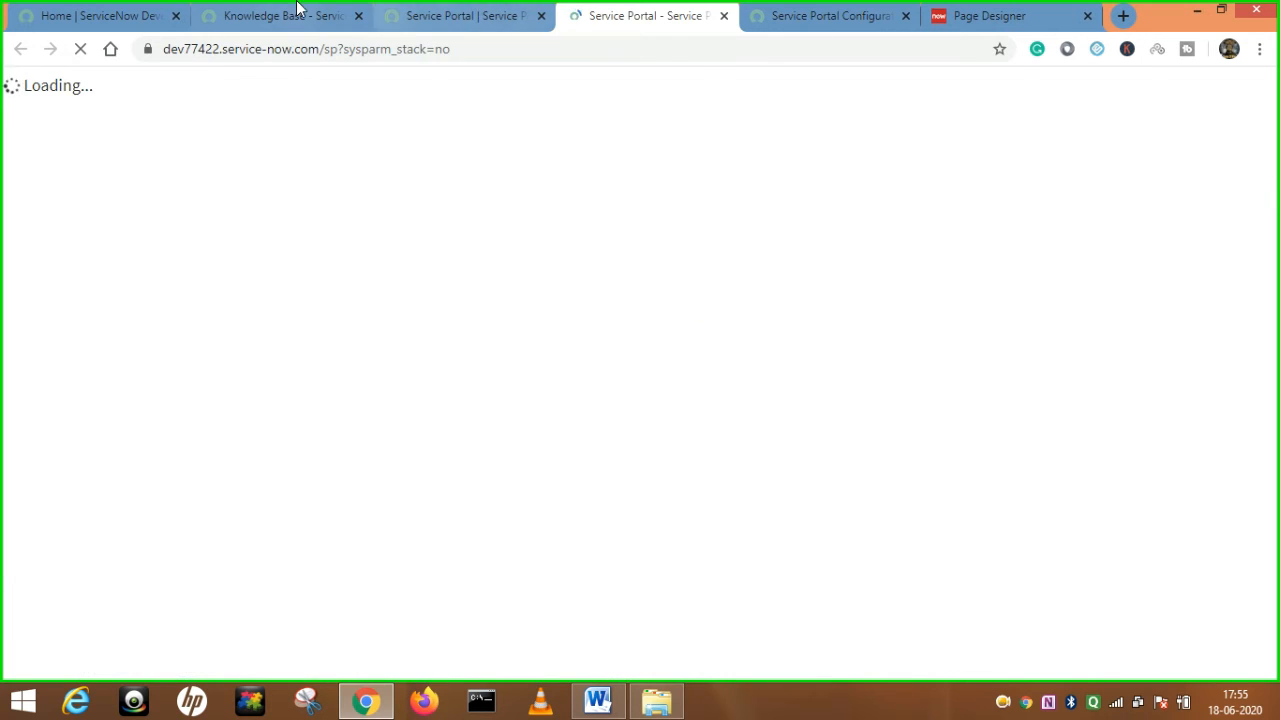
pyautogui.click(294, 14)
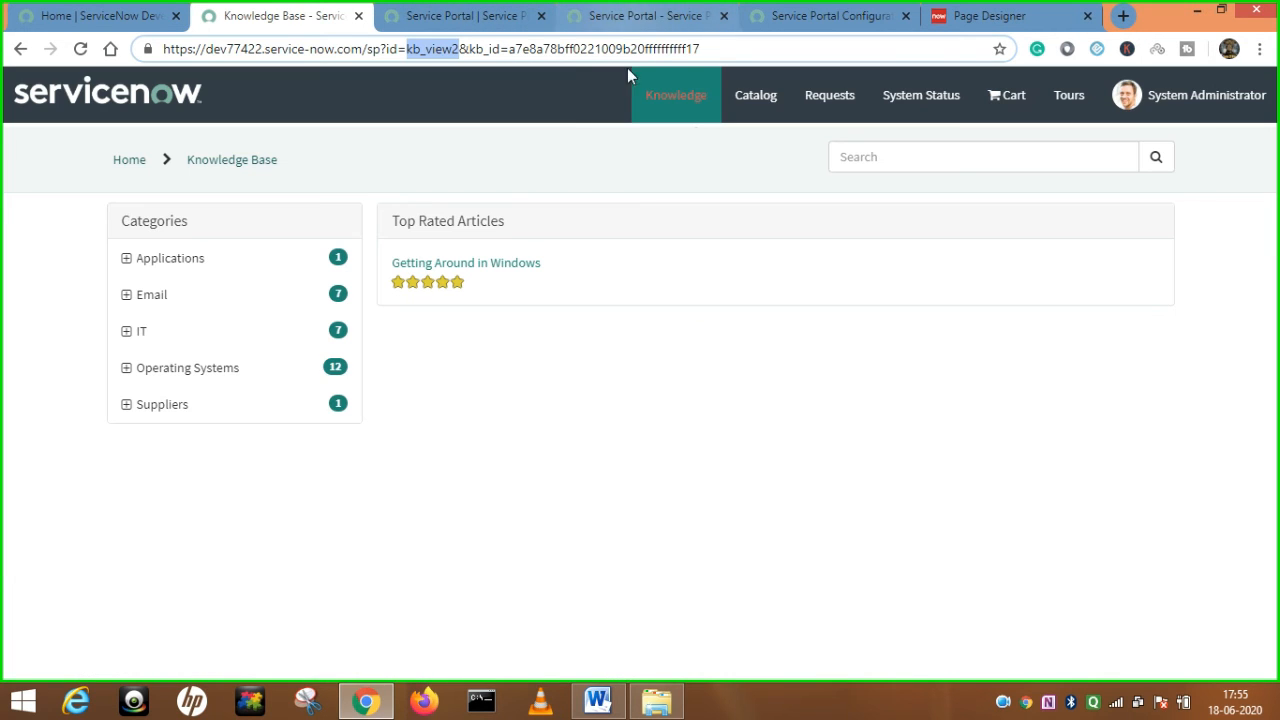
pyautogui.click(764, 104)
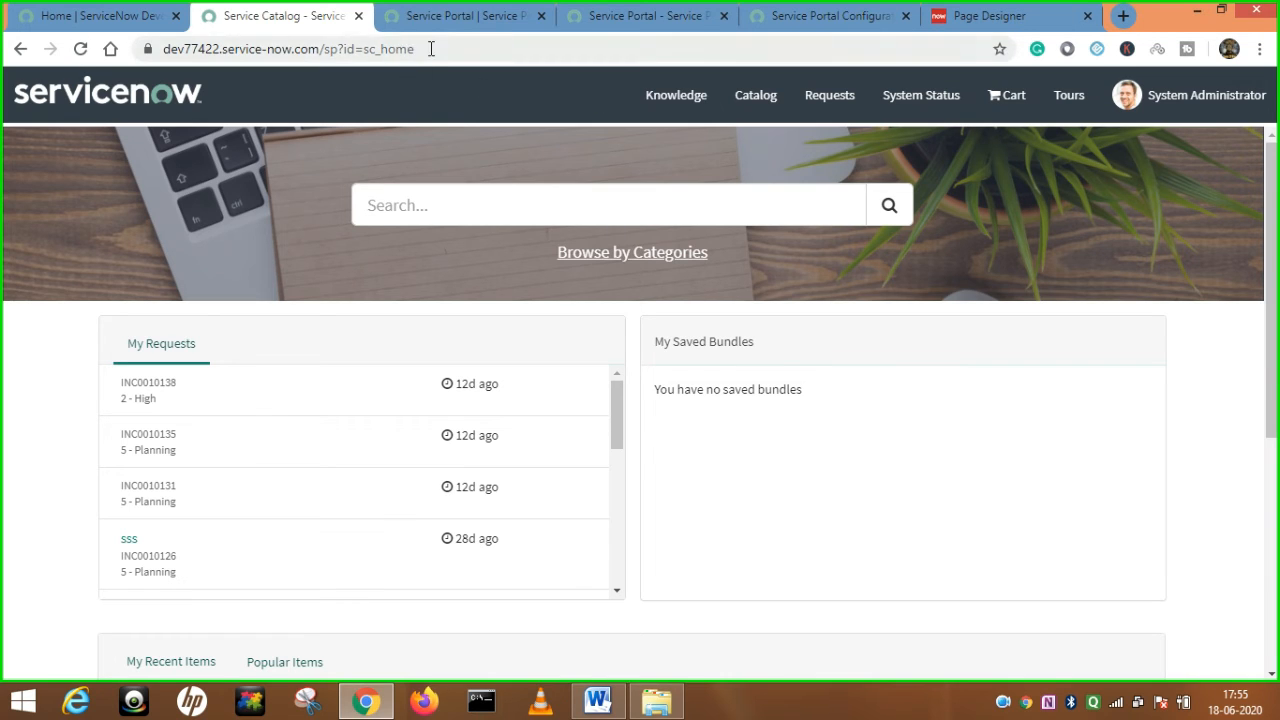
pyautogui.moveTo(400, 49); pyautogui.dragTo(703, 363)
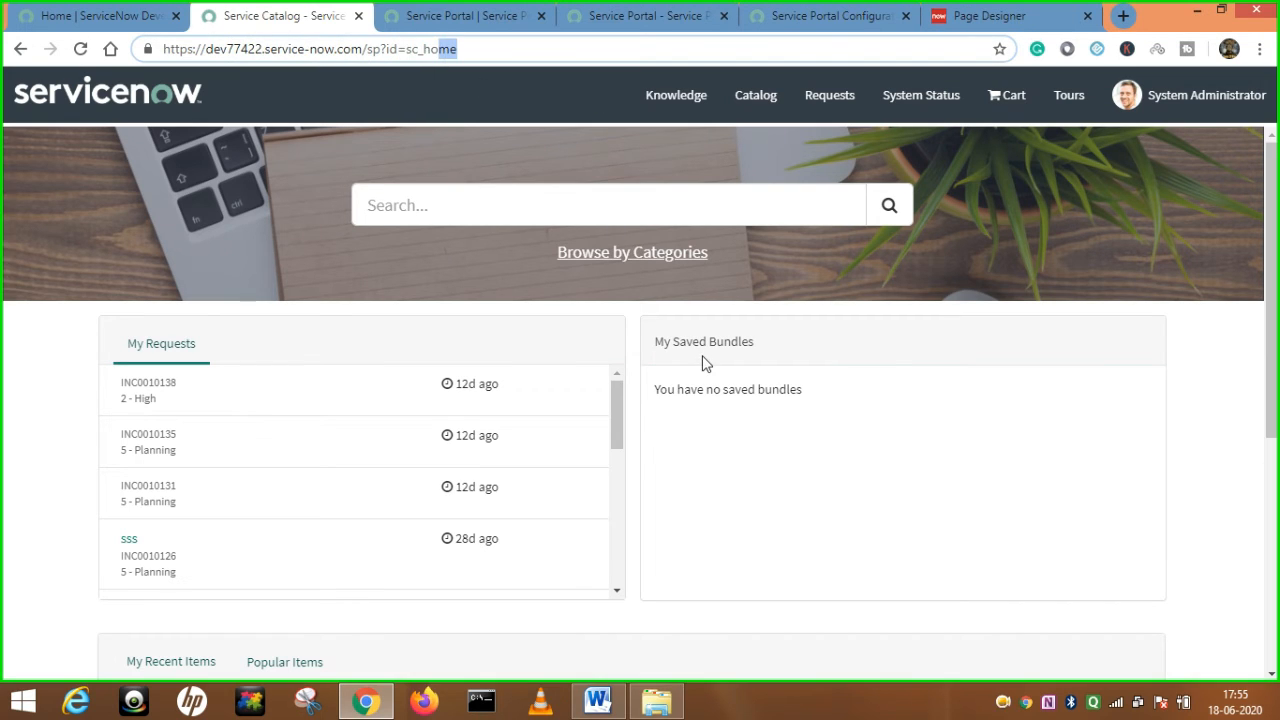
pyautogui.doubleClick(529, 50)
# Set Catalog home page to sc_category and save the Service Portal record.
pyautogui.click(508, 15)
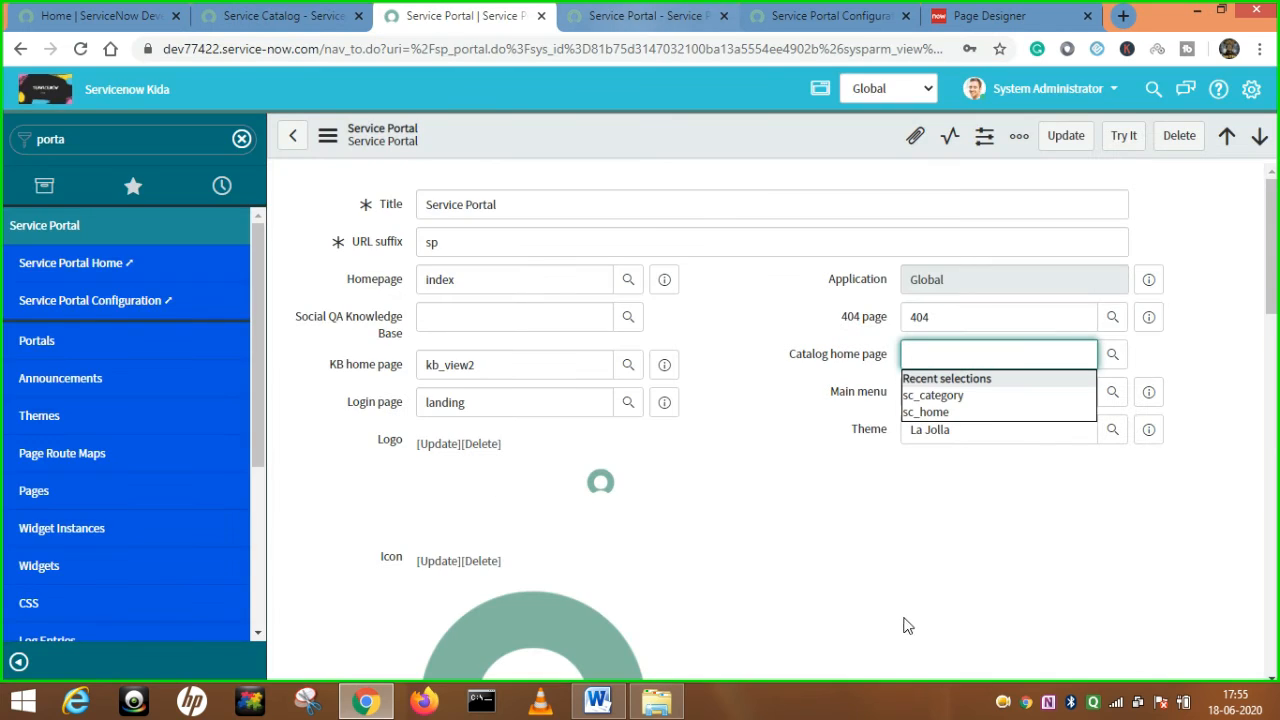
pyautogui.click(954, 397)
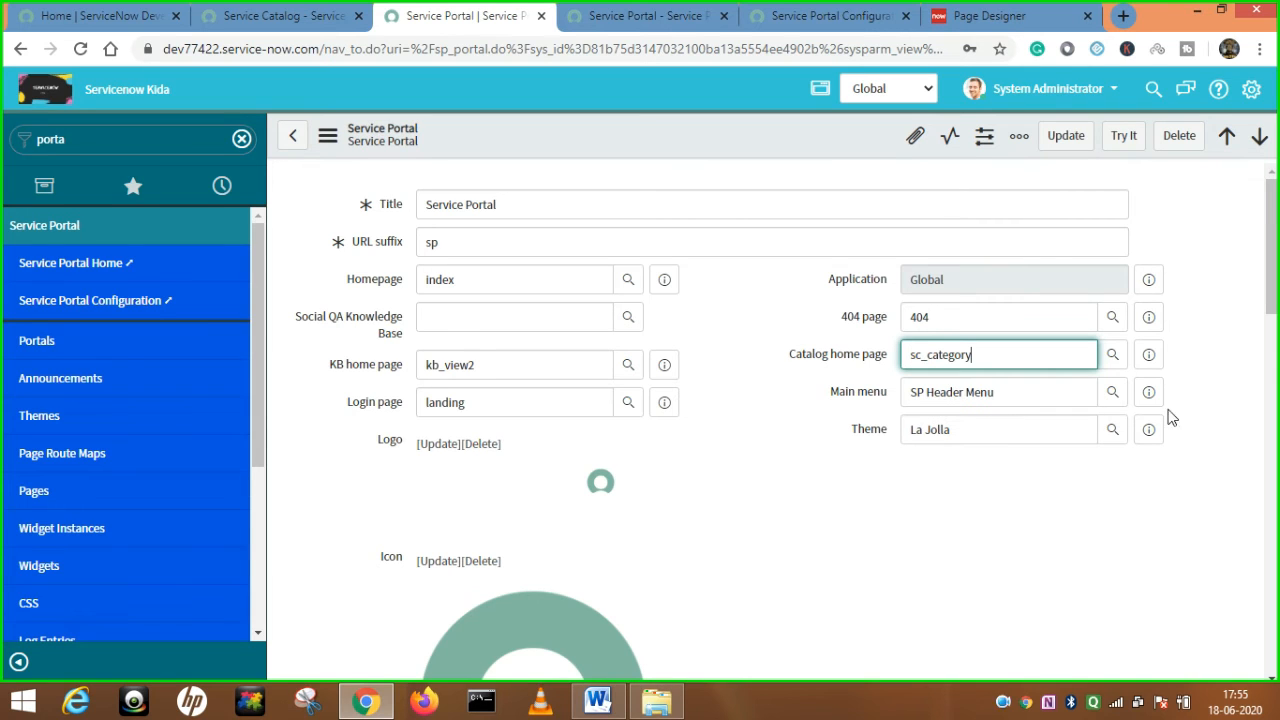
pyautogui.rightClick(666, 127)
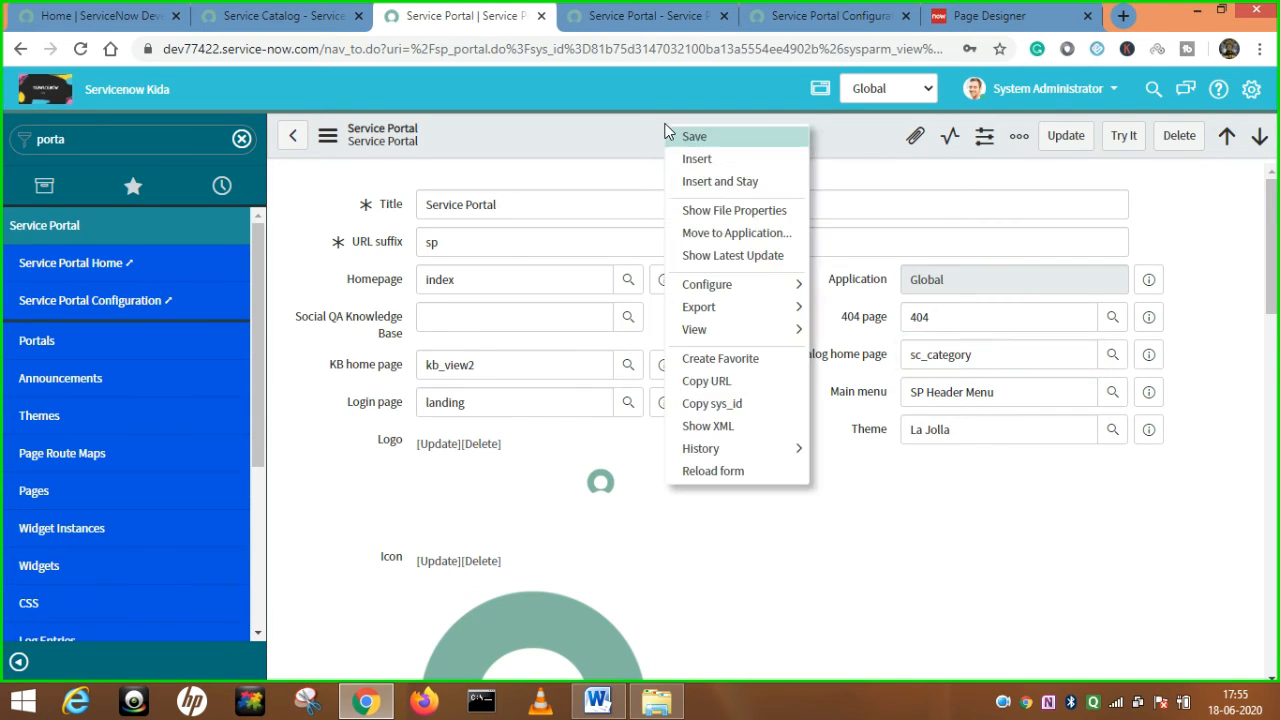
pyautogui.click(694, 137)
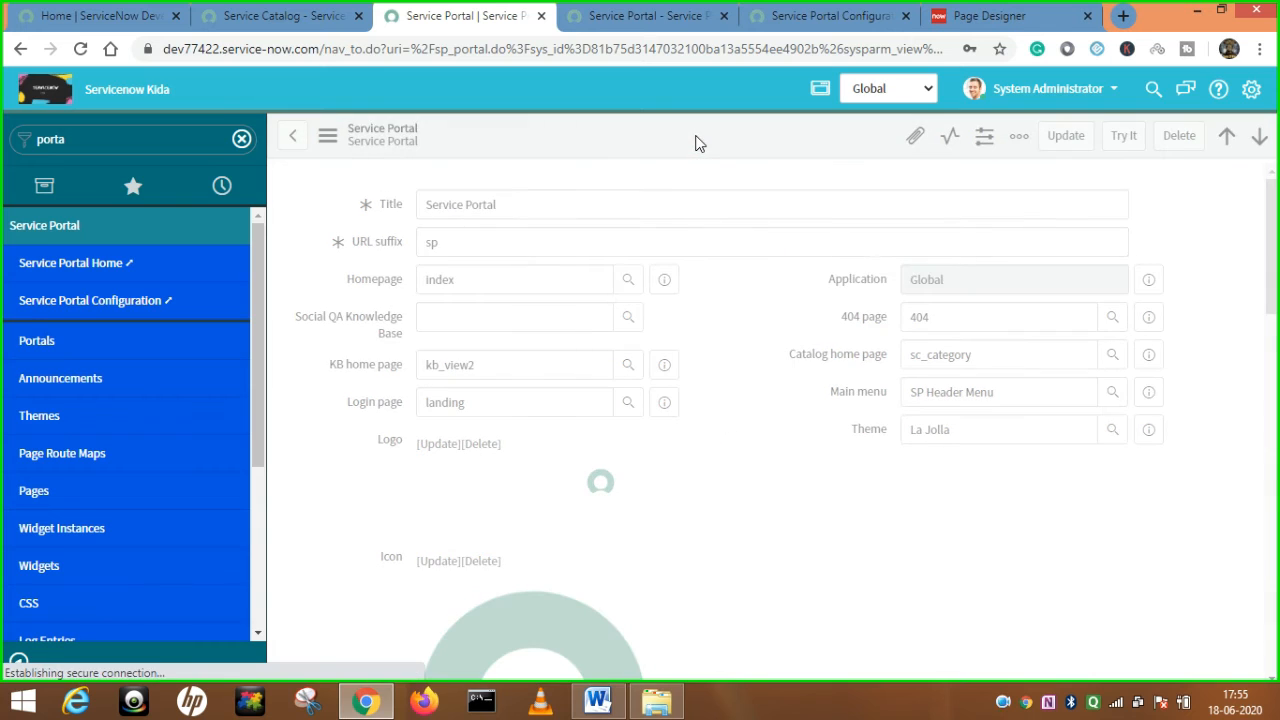
# Reload the portal and confirm the Catalog link now opens sc_category.
pyautogui.click(296, 14)
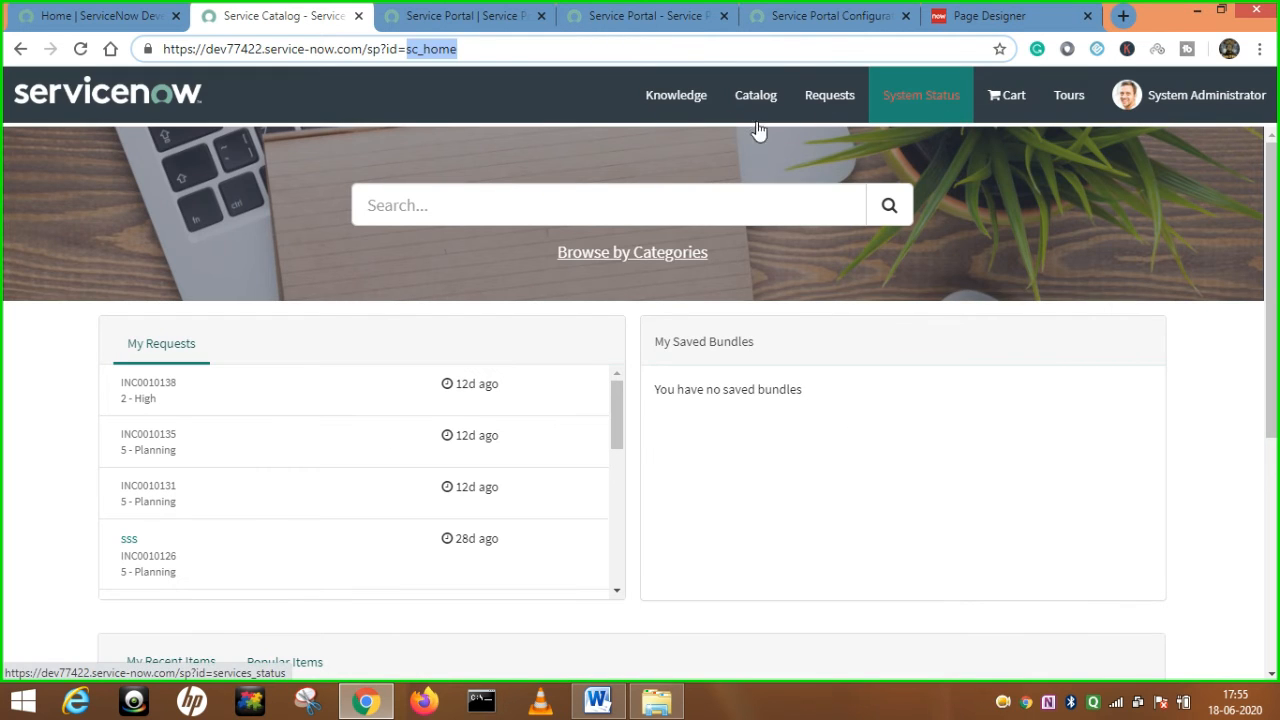
pyautogui.click(81, 49)
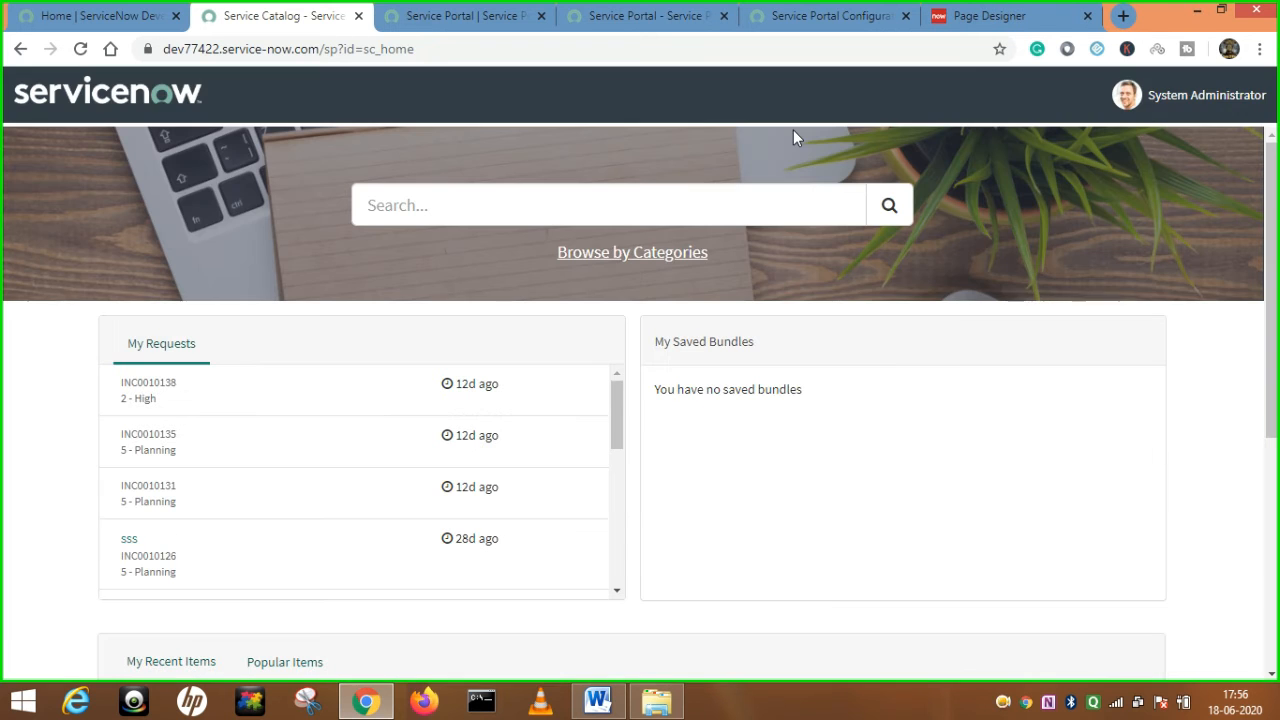
pyautogui.click(765, 104)
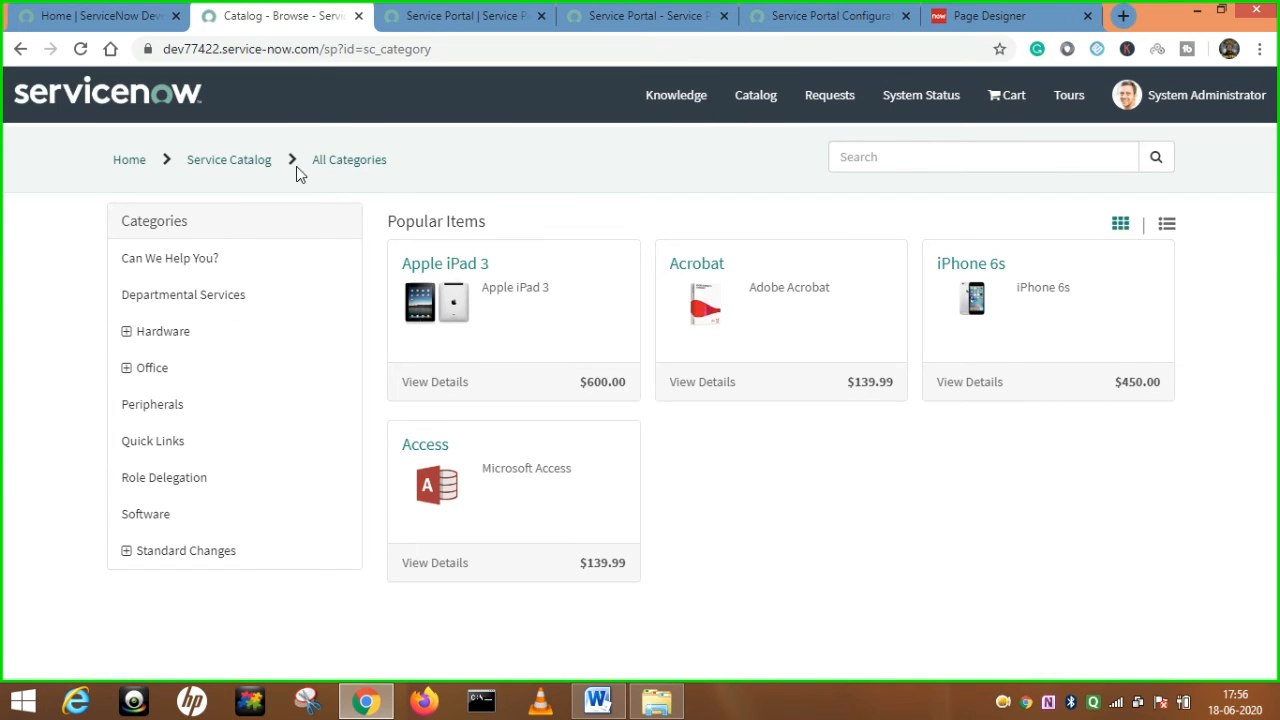
pyautogui.moveTo(440, 49); pyautogui.dragTo(371, 58)
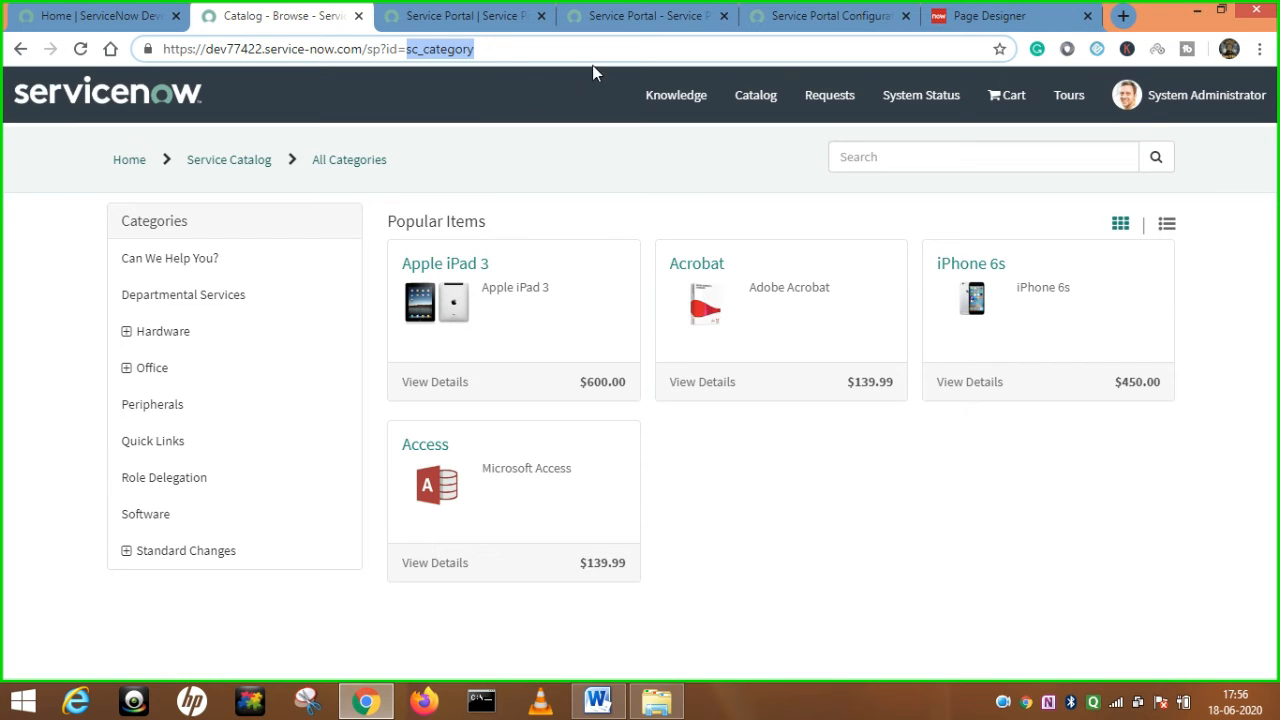
pyautogui.click(684, 14)
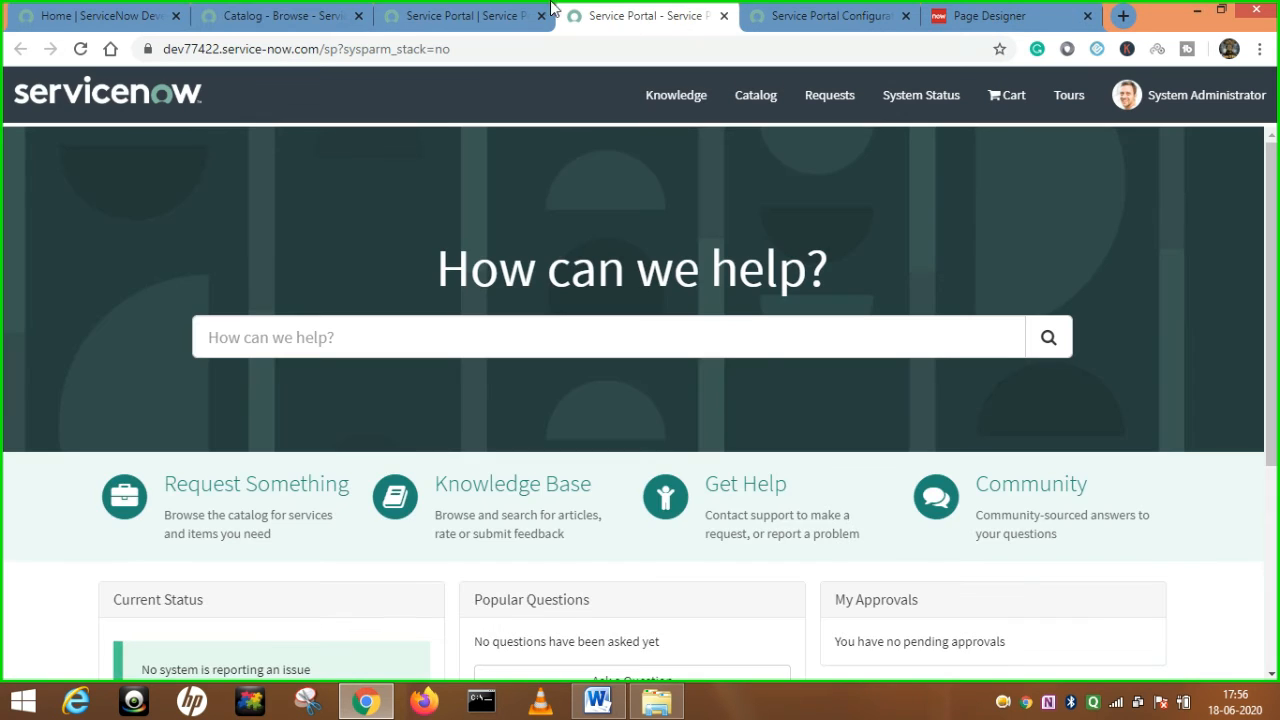
pyautogui.click(514, 14)
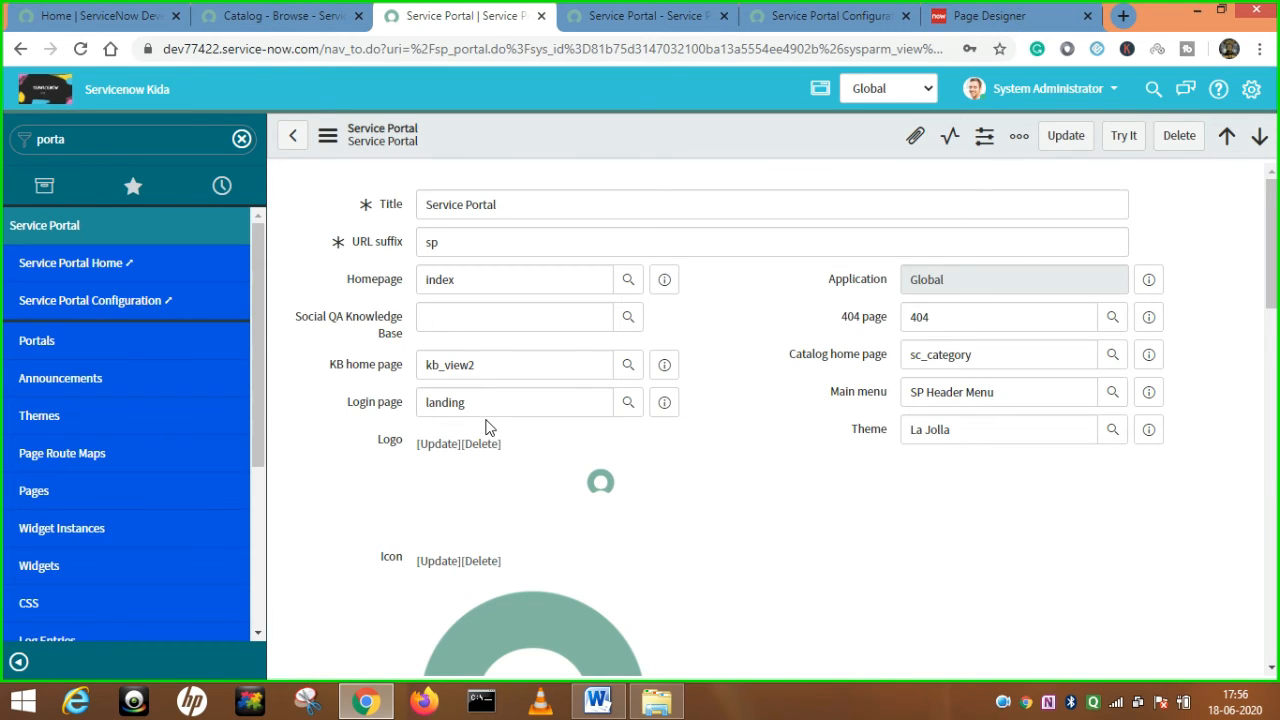
# Change the Login page field from landing to login.
pyautogui.click(388, 404)
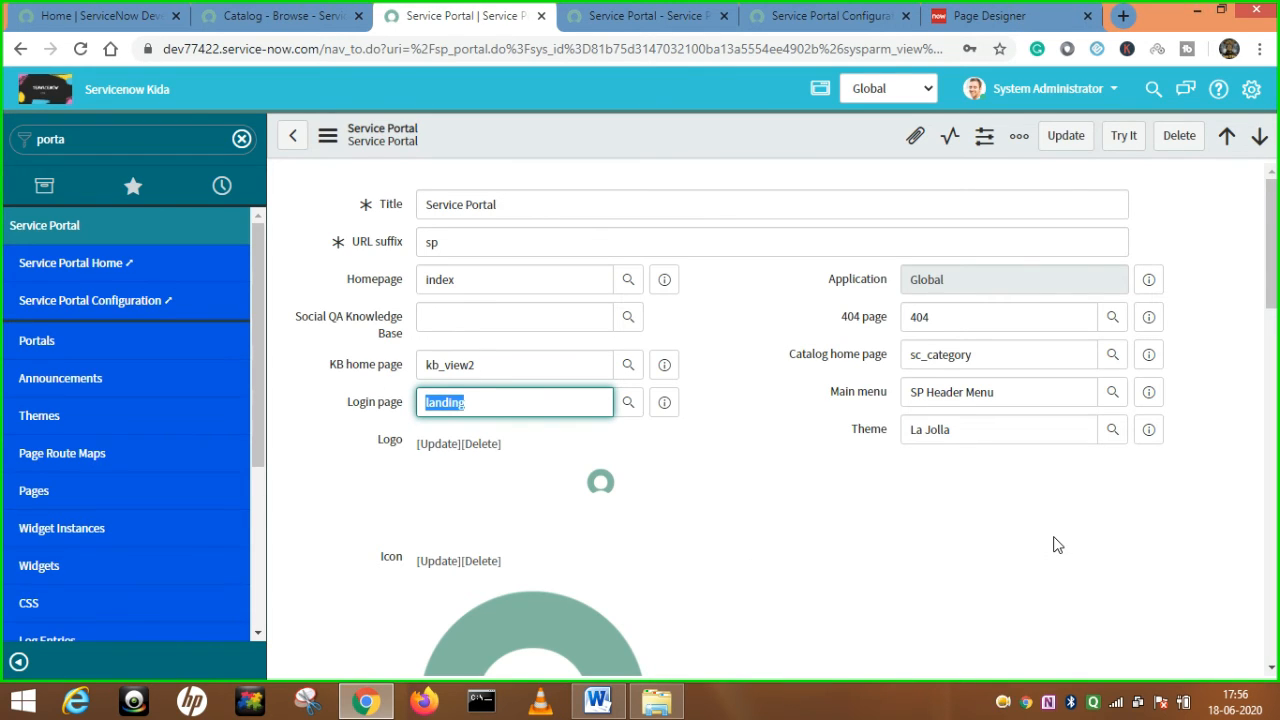
pyautogui.write('login')
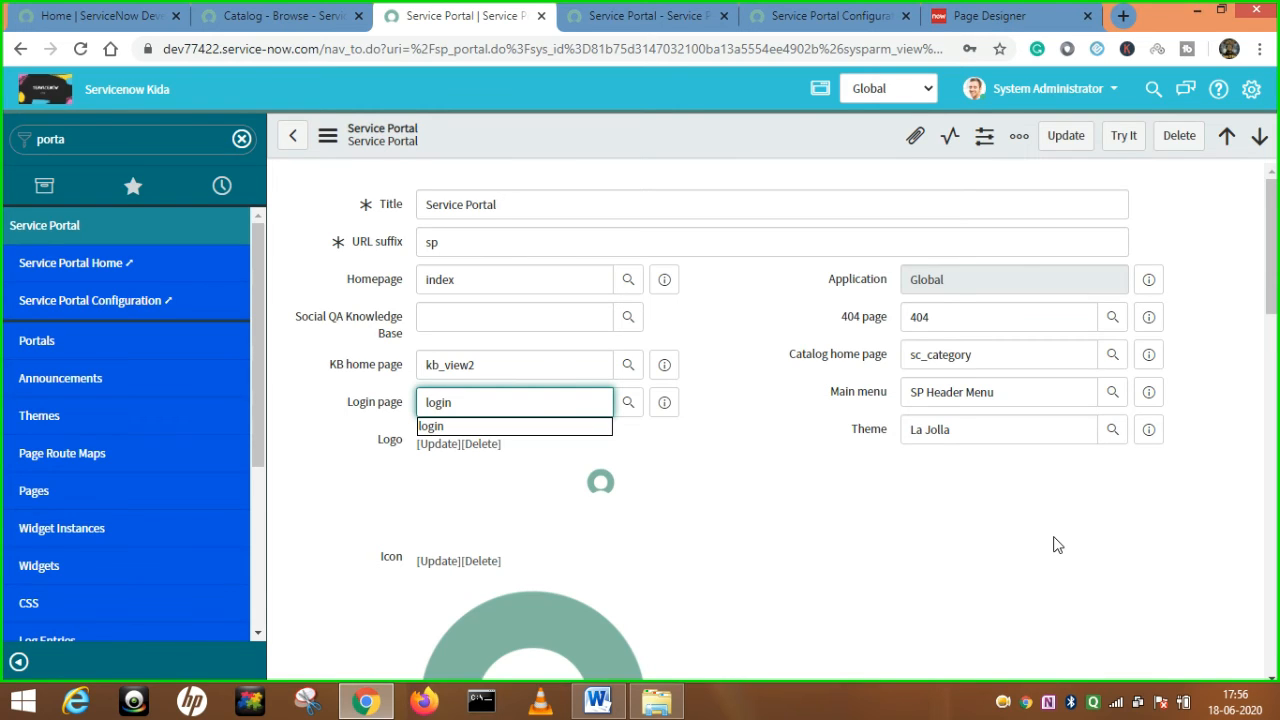
pyautogui.click(432, 426)
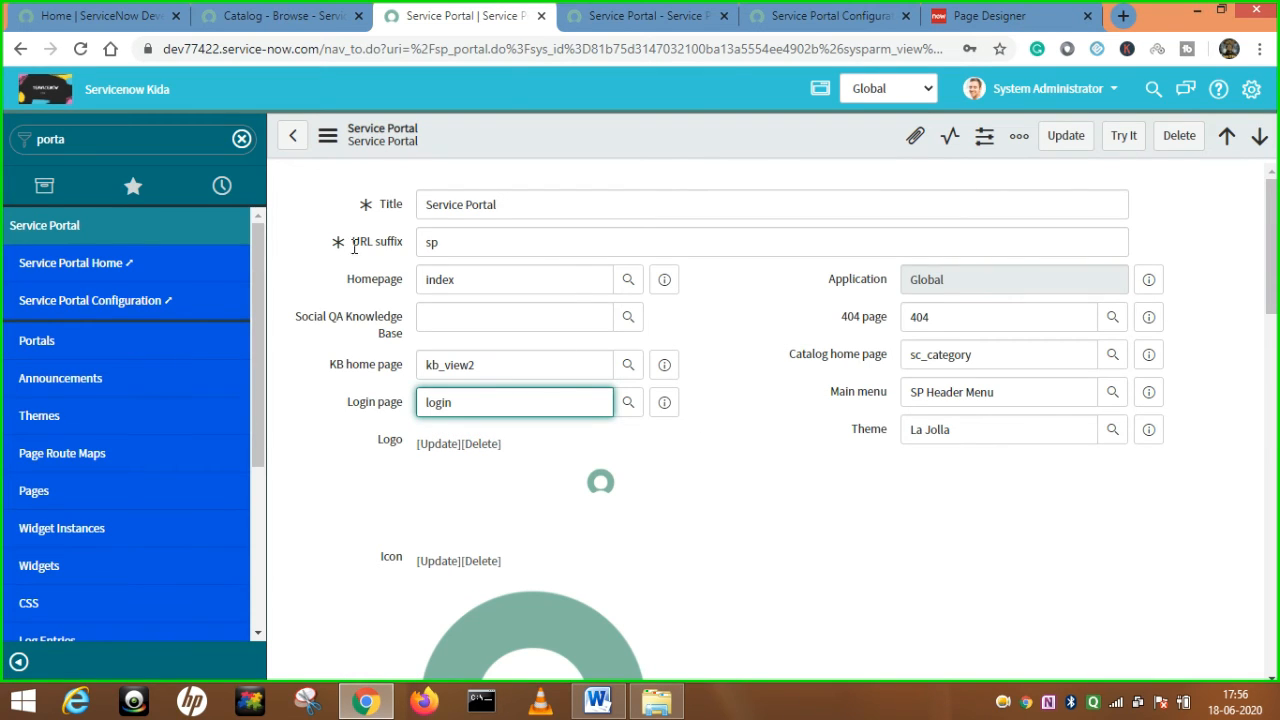
# Load the portal's landing page by editing the address to id=landing.
pyautogui.click(300, 20)
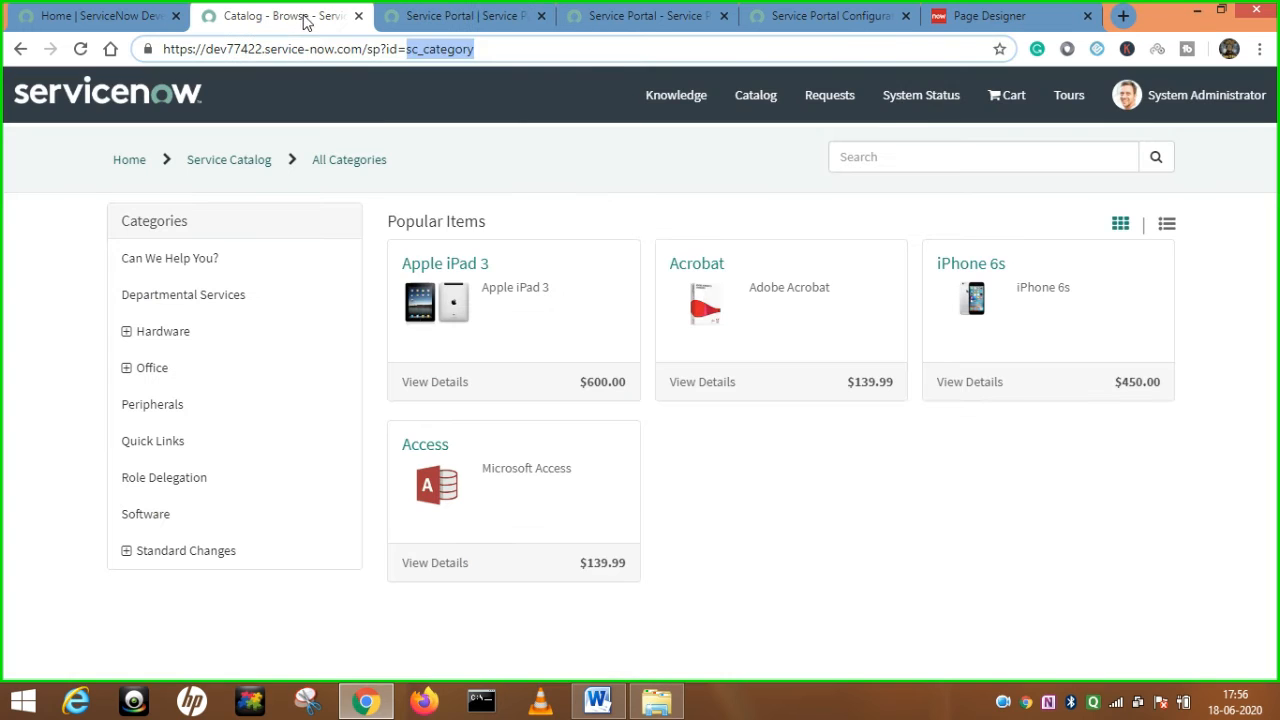
pyautogui.click(1203, 100)
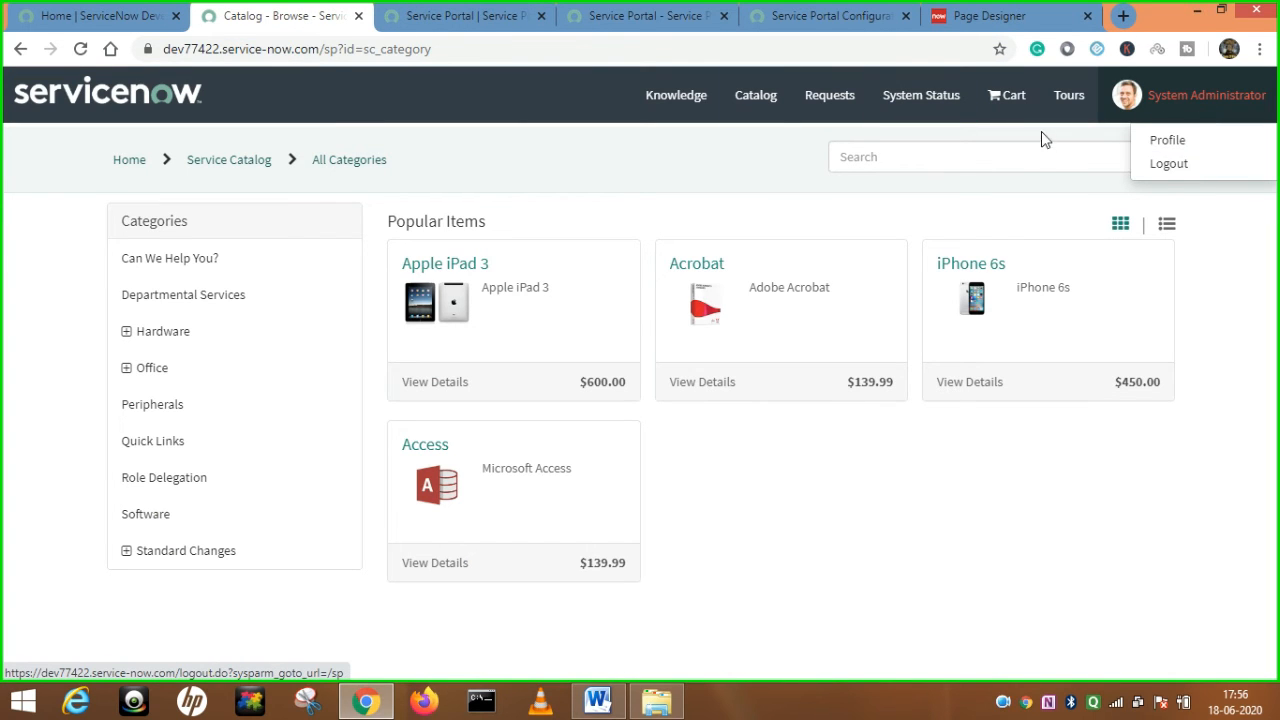
pyautogui.click(451, 49)
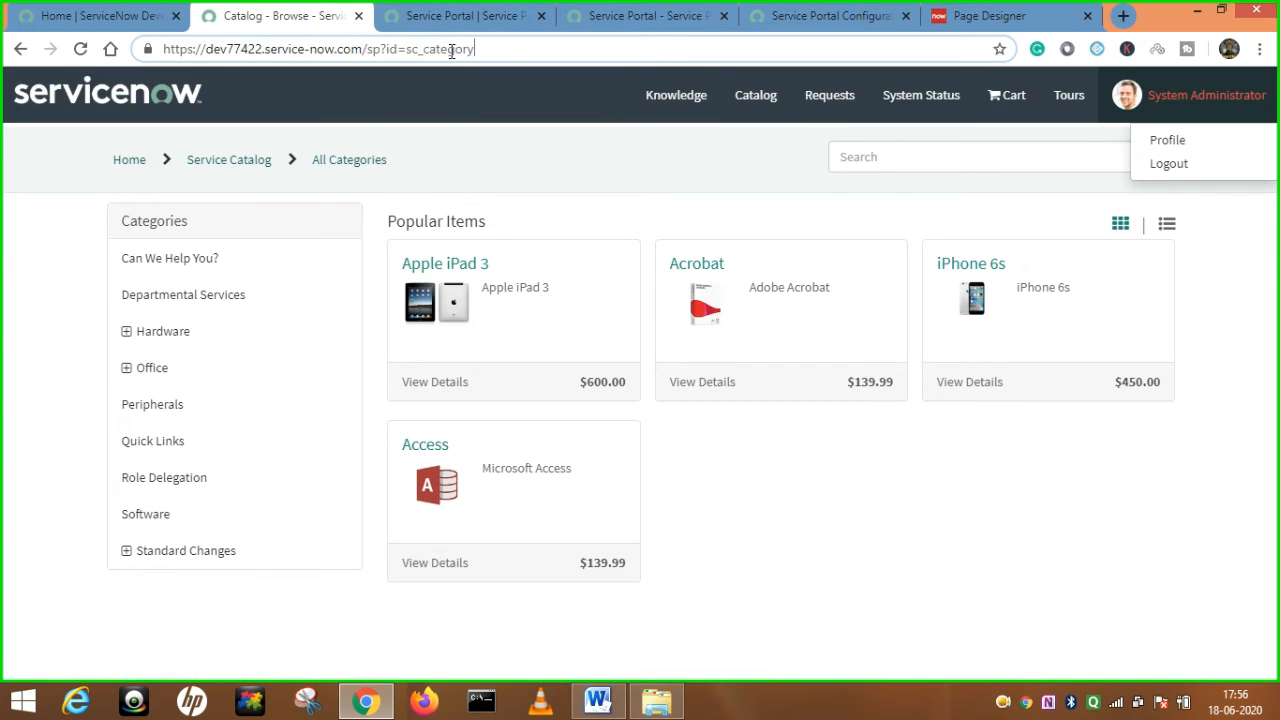
pyautogui.press('BackSpace')
pyautogui.press('BackSpace')
pyautogui.press('BackSpace')
pyautogui.press('BackSpace')
pyautogui.press('BackSpace')
pyautogui.press('BackSpace')
pyautogui.press('BackSpace')
pyautogui.press('BackSpace')
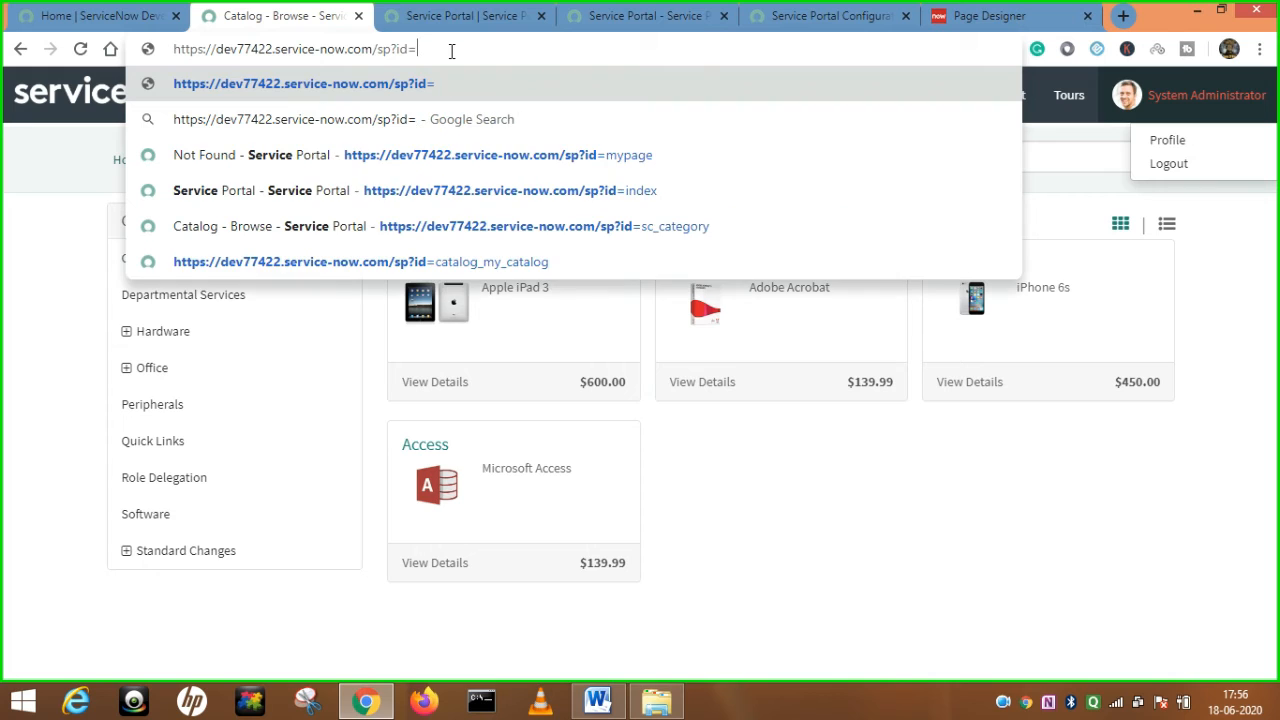
pyautogui.write('landin')
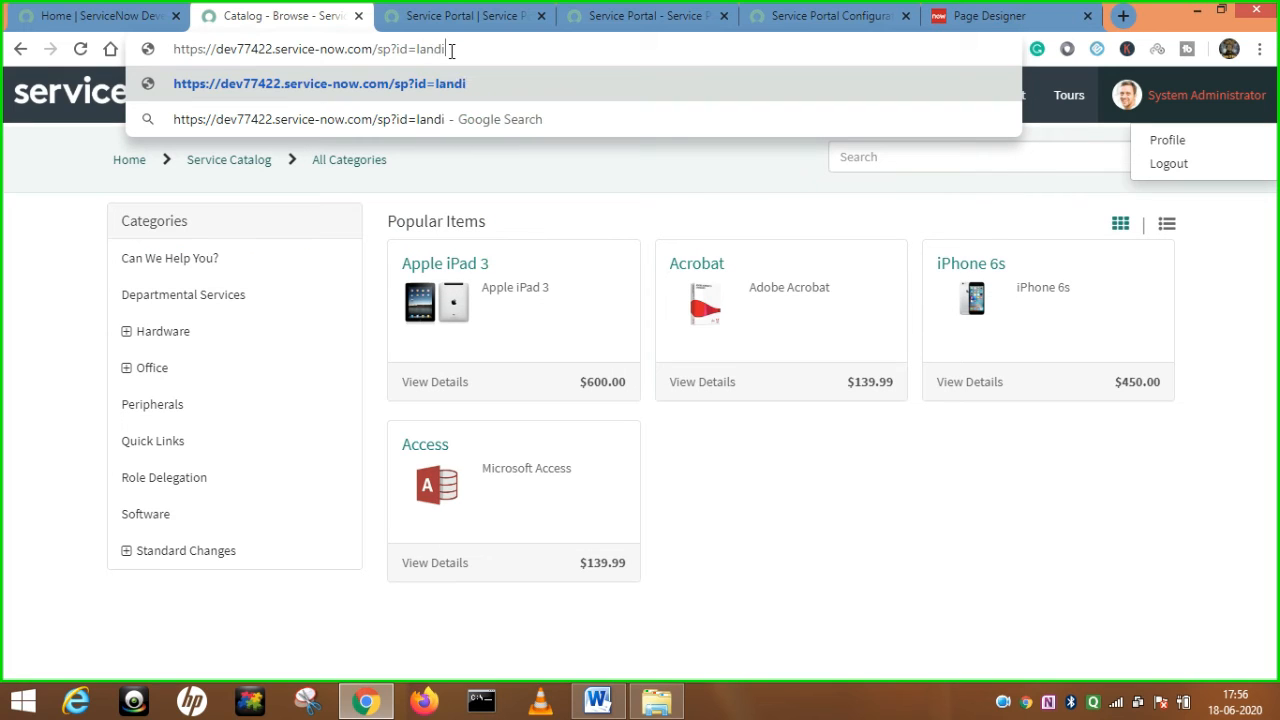
pyautogui.write('g')
pyautogui.press('Return')
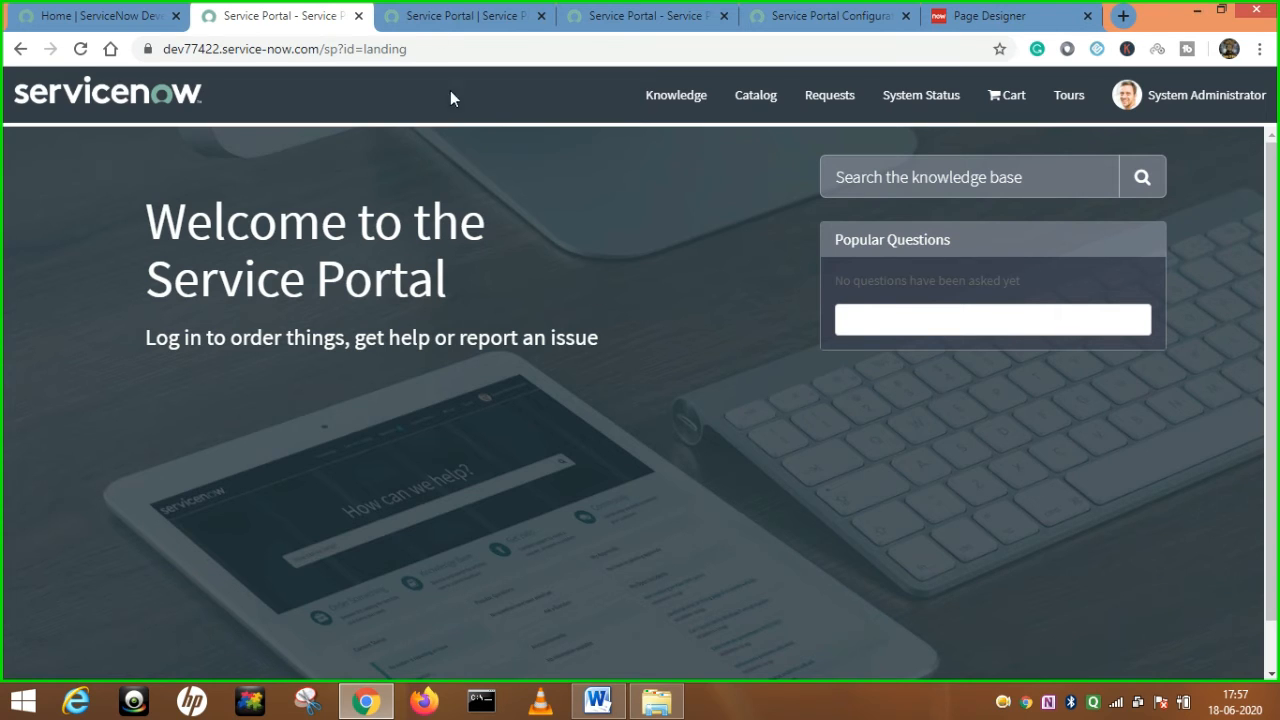
# Load the portal login page at sp?id=login to view its header links.
pyautogui.click(462, 15)
pyautogui.click(290, 15)
pyautogui.click(453, 49)
pyautogui.click(454, 49)
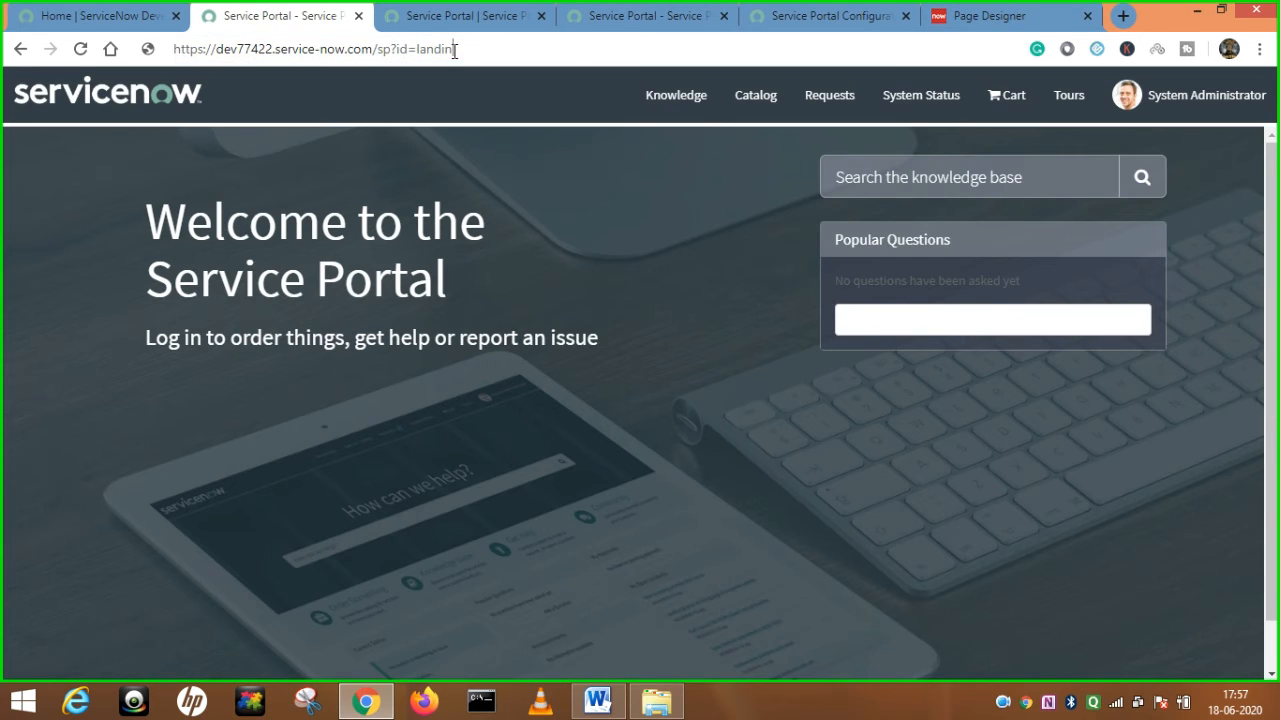
pyautogui.press('BackSpace')
pyautogui.press('BackSpace')
pyautogui.press('BackSpace')
pyautogui.press('BackSpace')
pyautogui.press('BackSpace')
pyautogui.press('BackSpace')
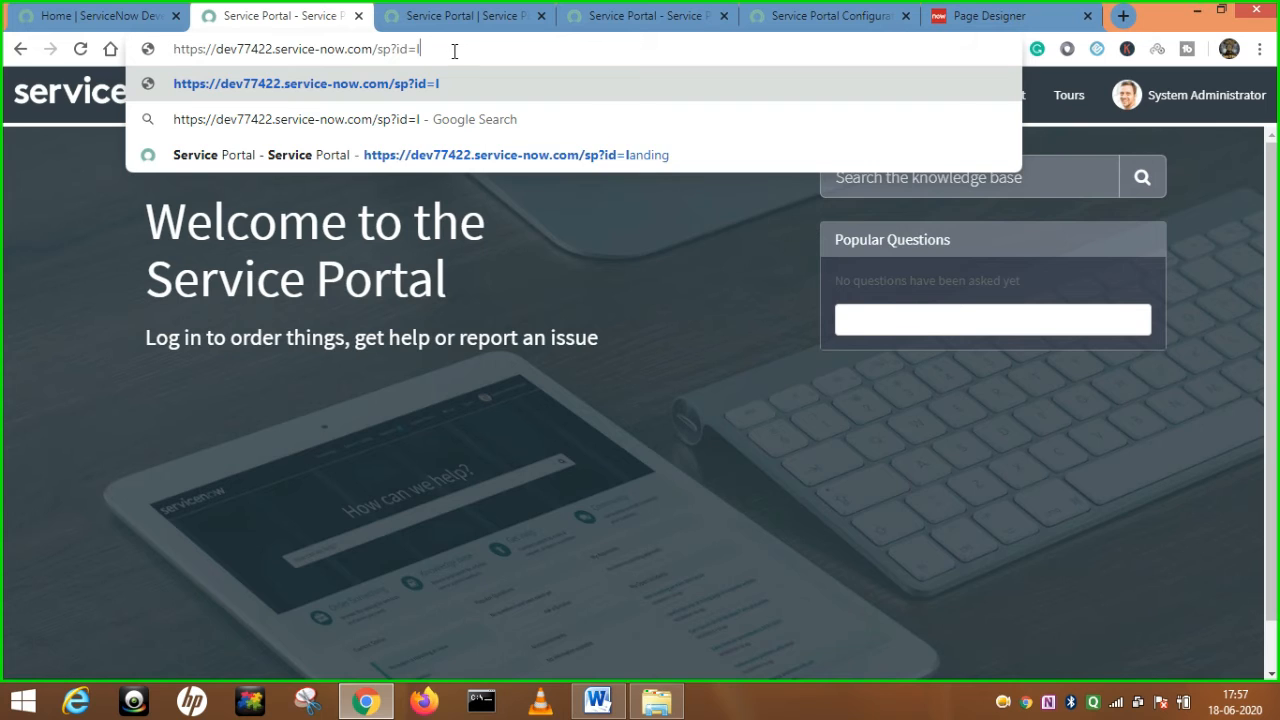
pyautogui.write('ogin')
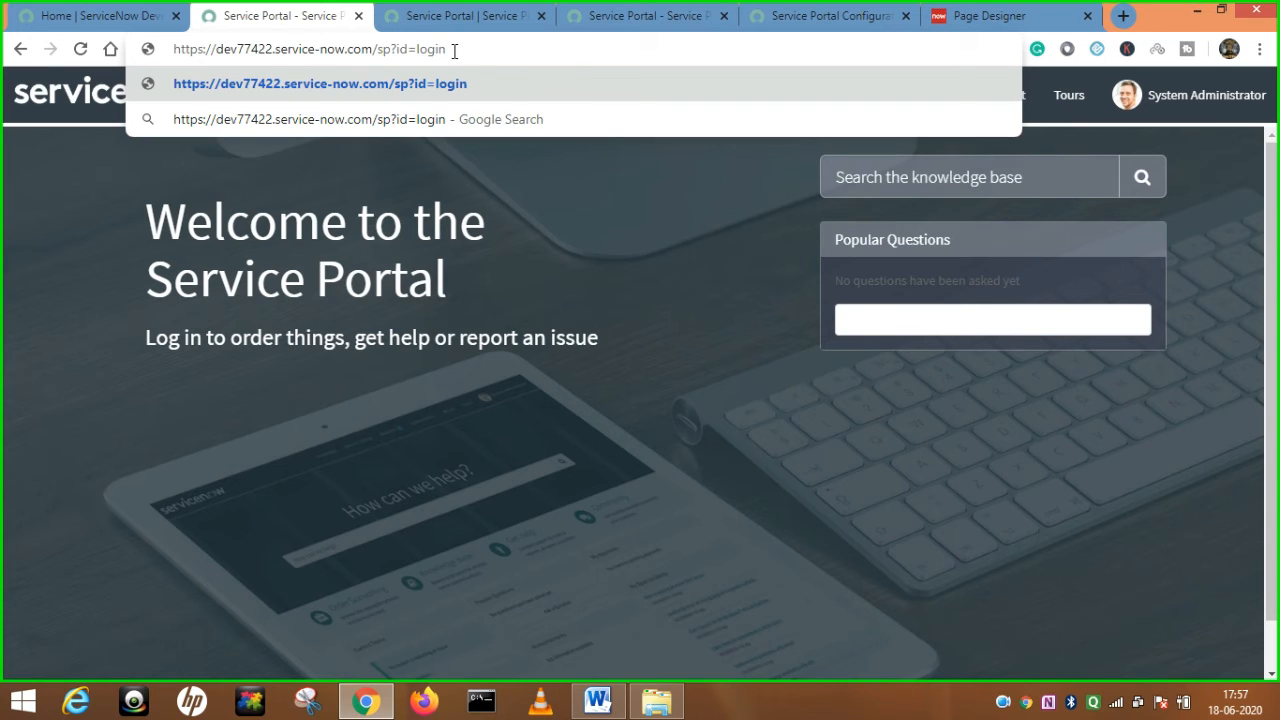
pyautogui.press('Return')
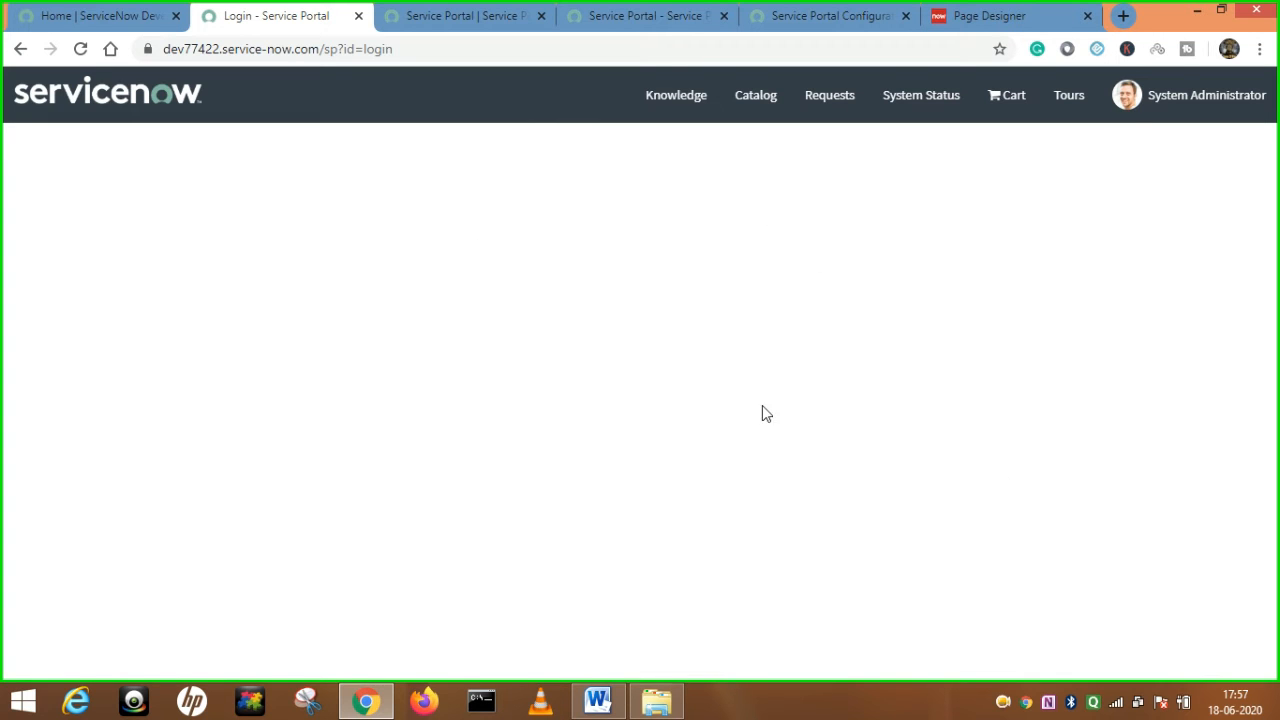
pyautogui.click(466, 16)
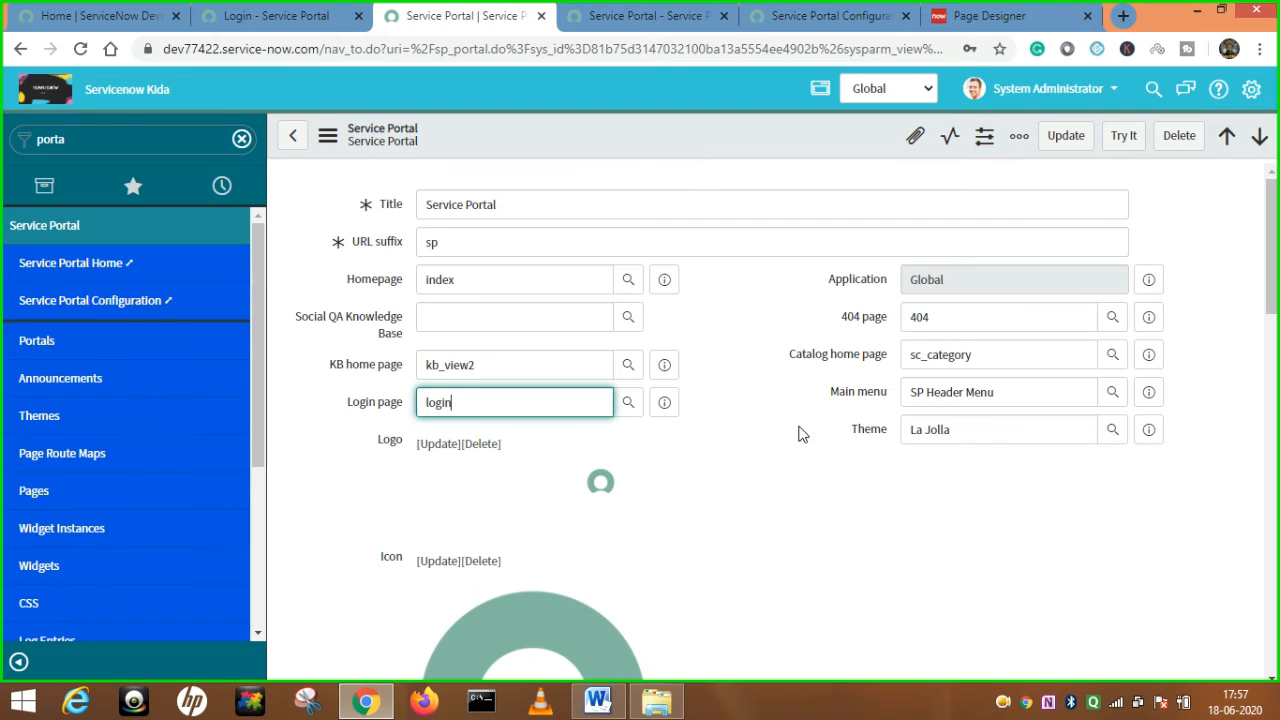
# Compare the Main menu value SP Header Menu with the portal's header links.
pyautogui.moveTo(829, 392); pyautogui.dragTo(888, 398)
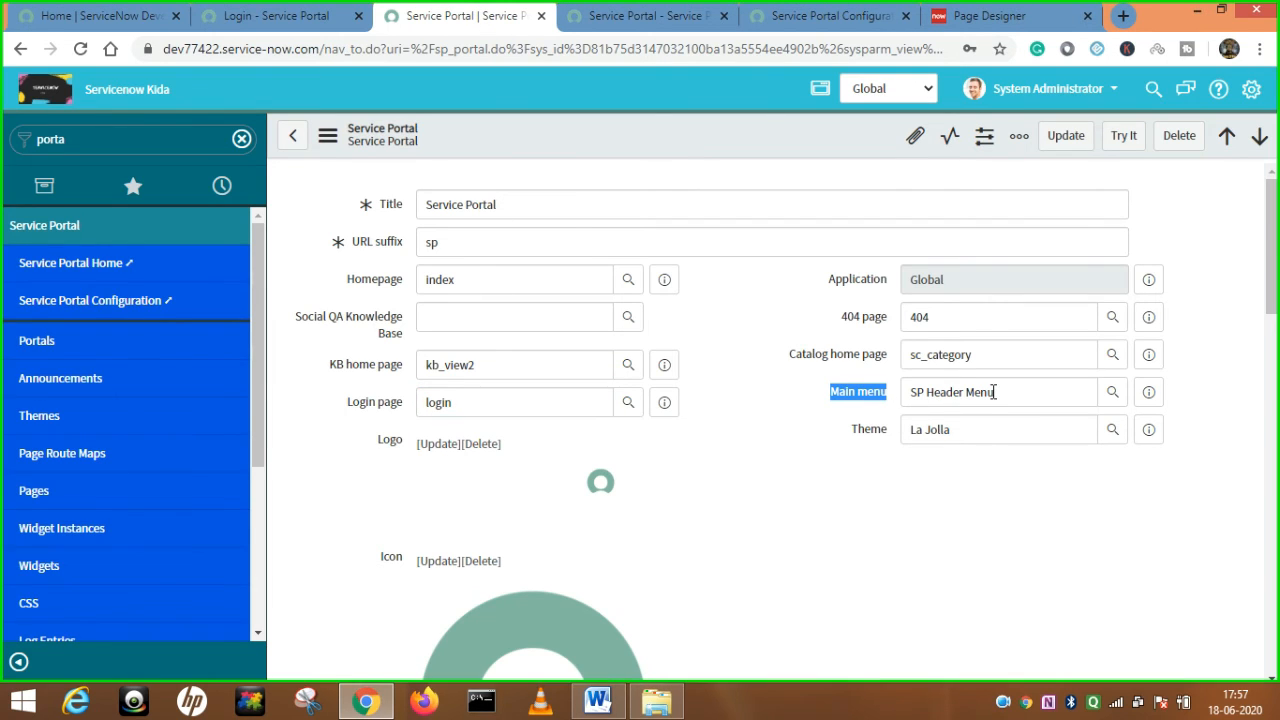
pyautogui.click(663, 12)
pyautogui.moveTo(599, 88)
pyautogui.mouseDown()
pyautogui.moveTo(1045, 98)
pyautogui.moveTo(616, 104)
pyautogui.mouseUp()
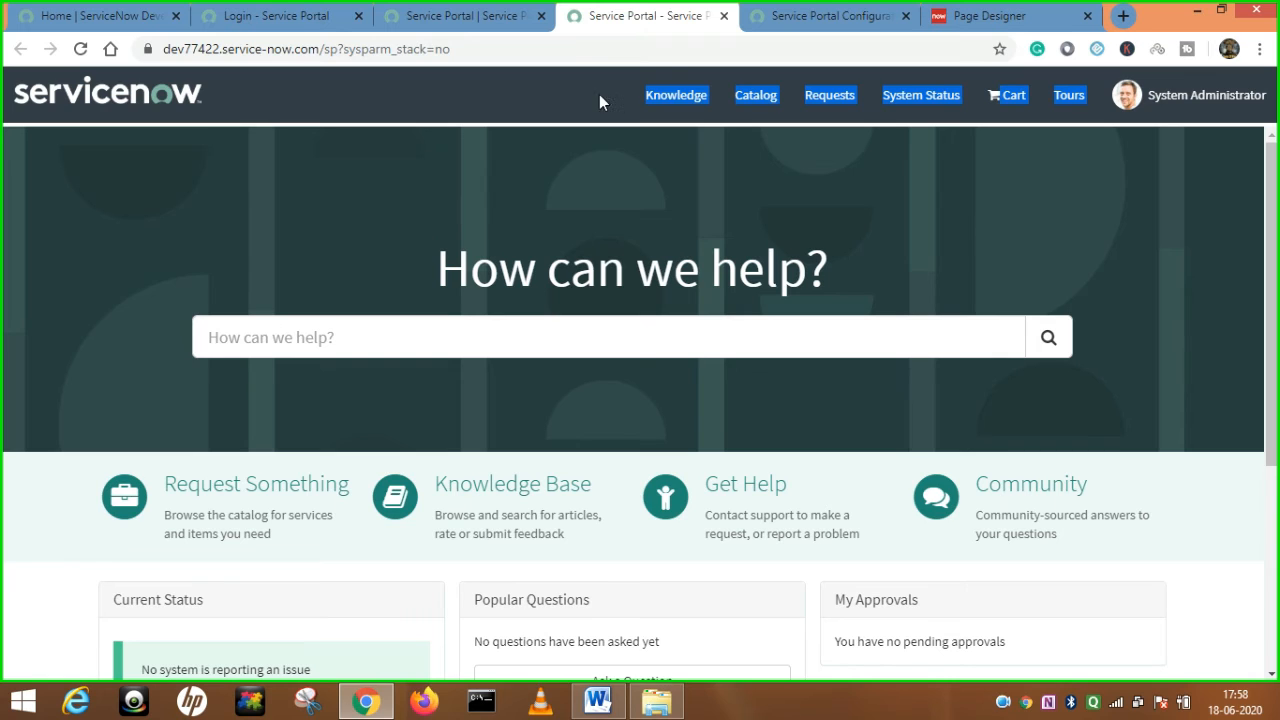
pyautogui.click(470, 16)
pyautogui.click(856, 440)
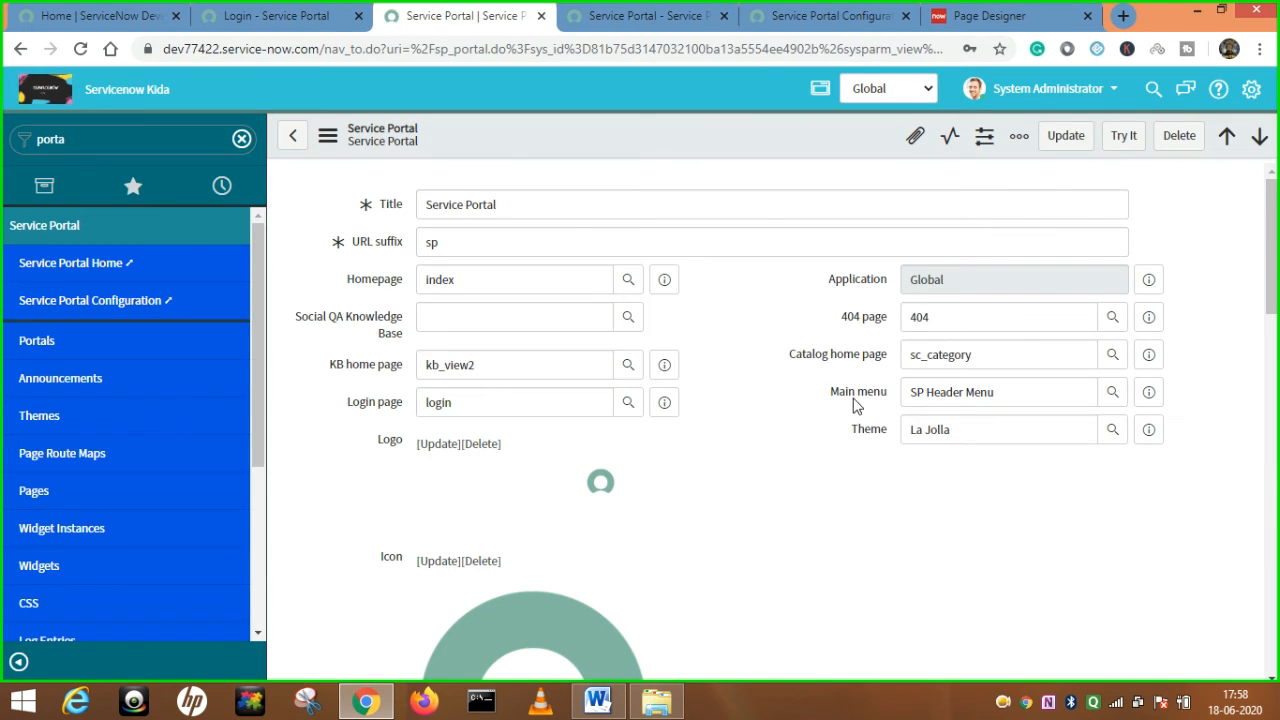
pyautogui.moveTo(1006, 400); pyautogui.dragTo(879, 412)
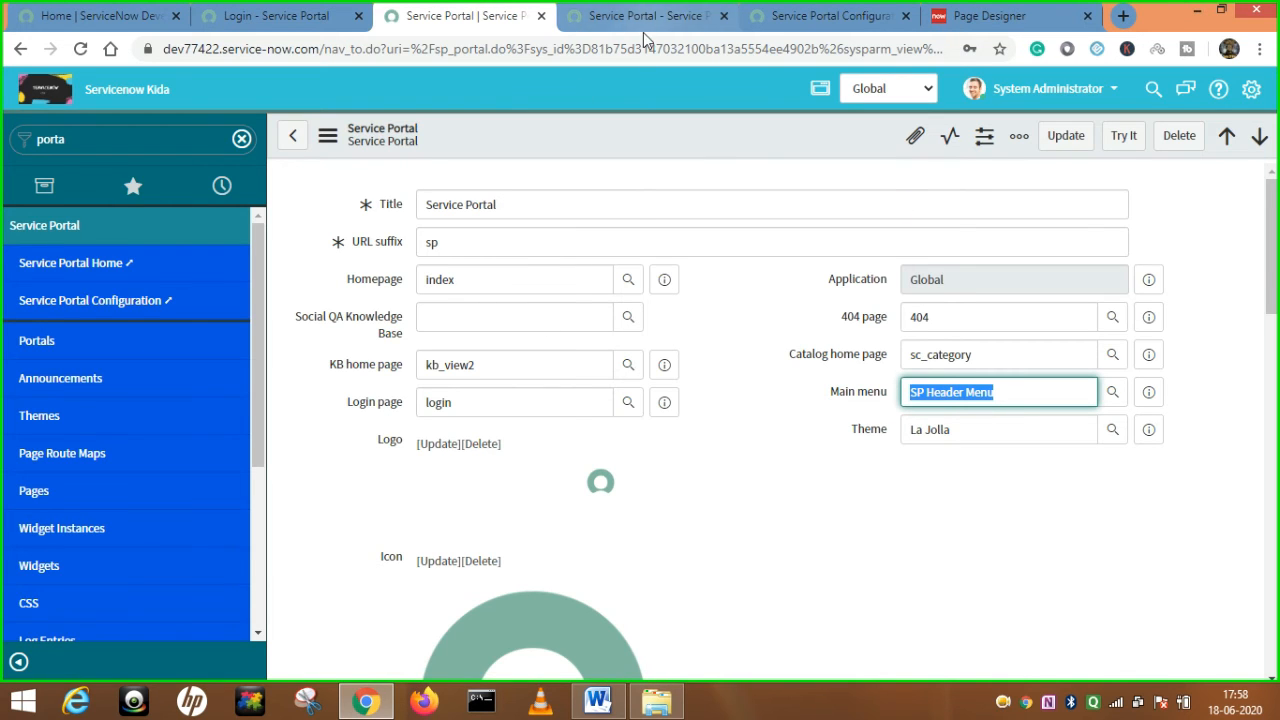
# Recheck the header links and preview the SP Header Menu reference details.
pyautogui.click(610, 16)
pyautogui.moveTo(615, 101); pyautogui.dragTo(1019, 100)
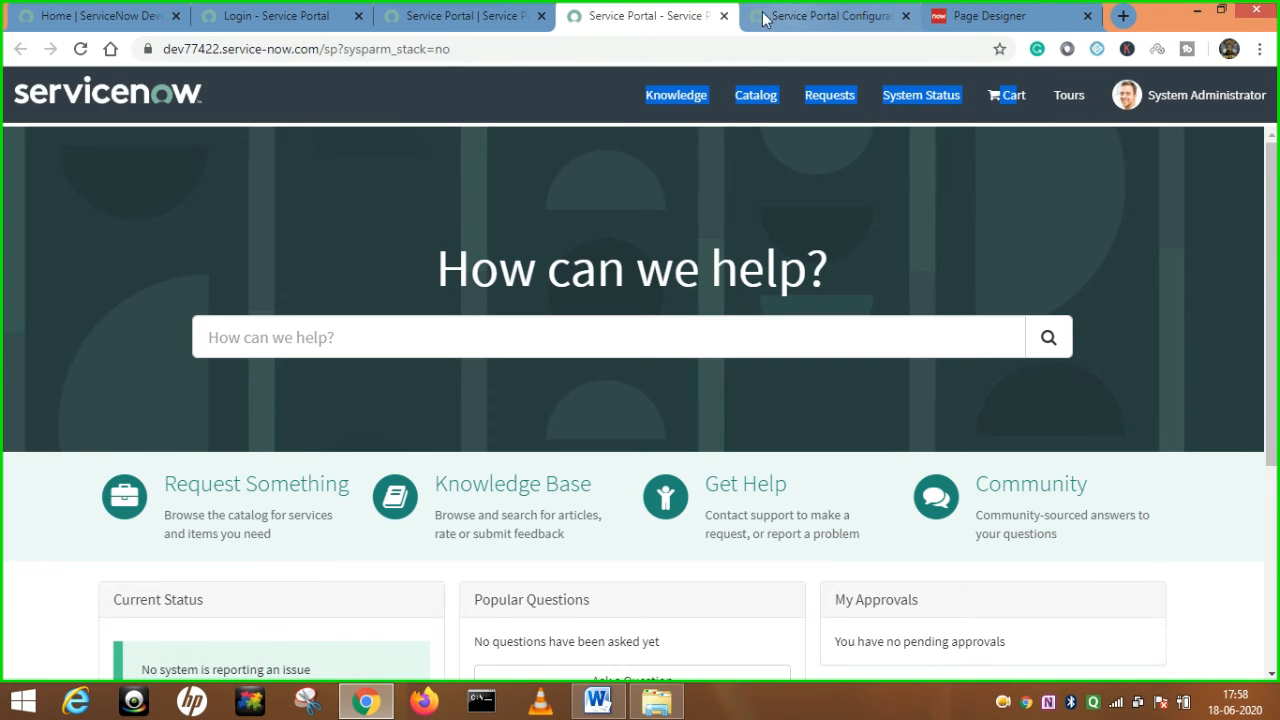
pyautogui.click(488, 15)
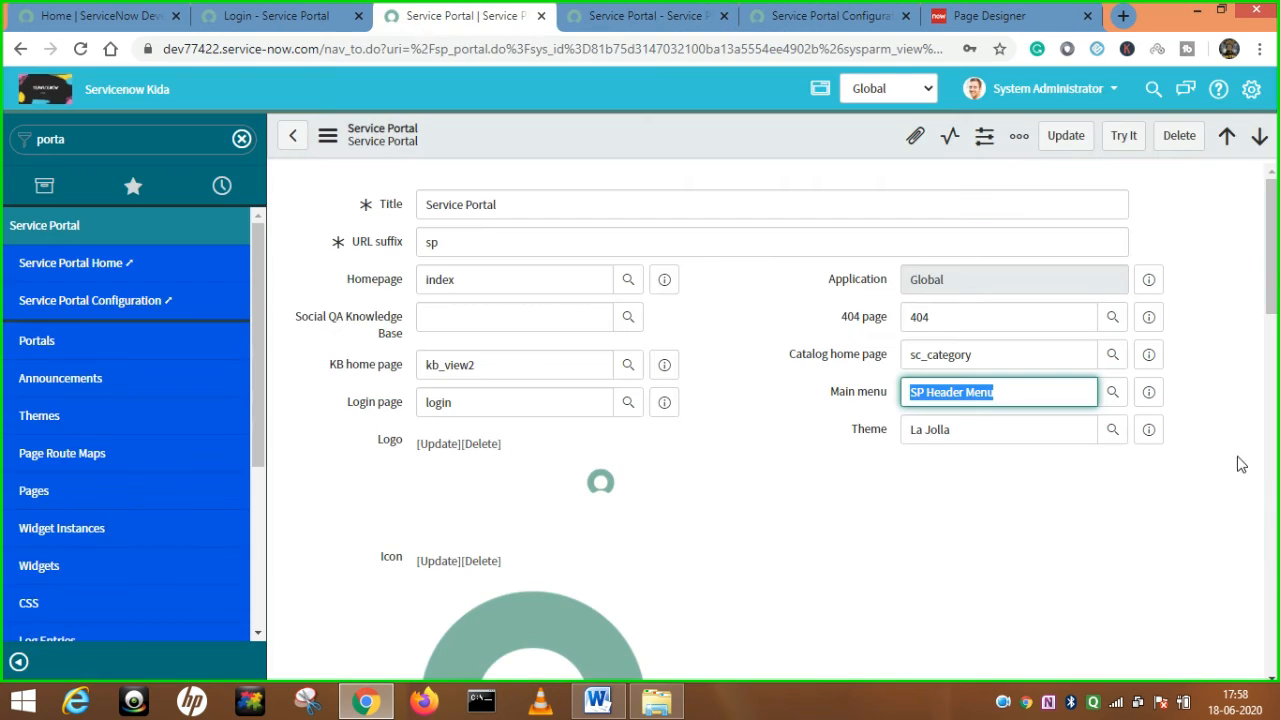
pyautogui.click(1148, 392)
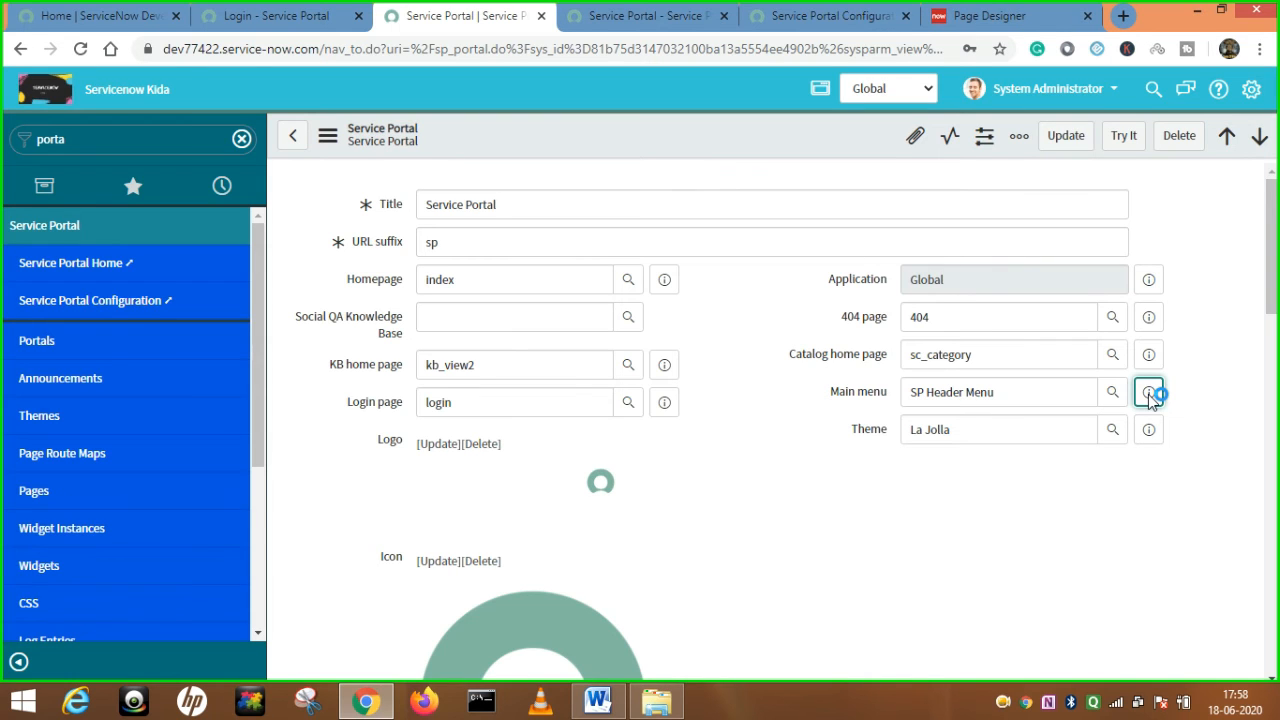
# Open the SP Header Menu record and read its JSON options enable_cart and enable_wishlist true.
pyautogui.click(1191, 452)
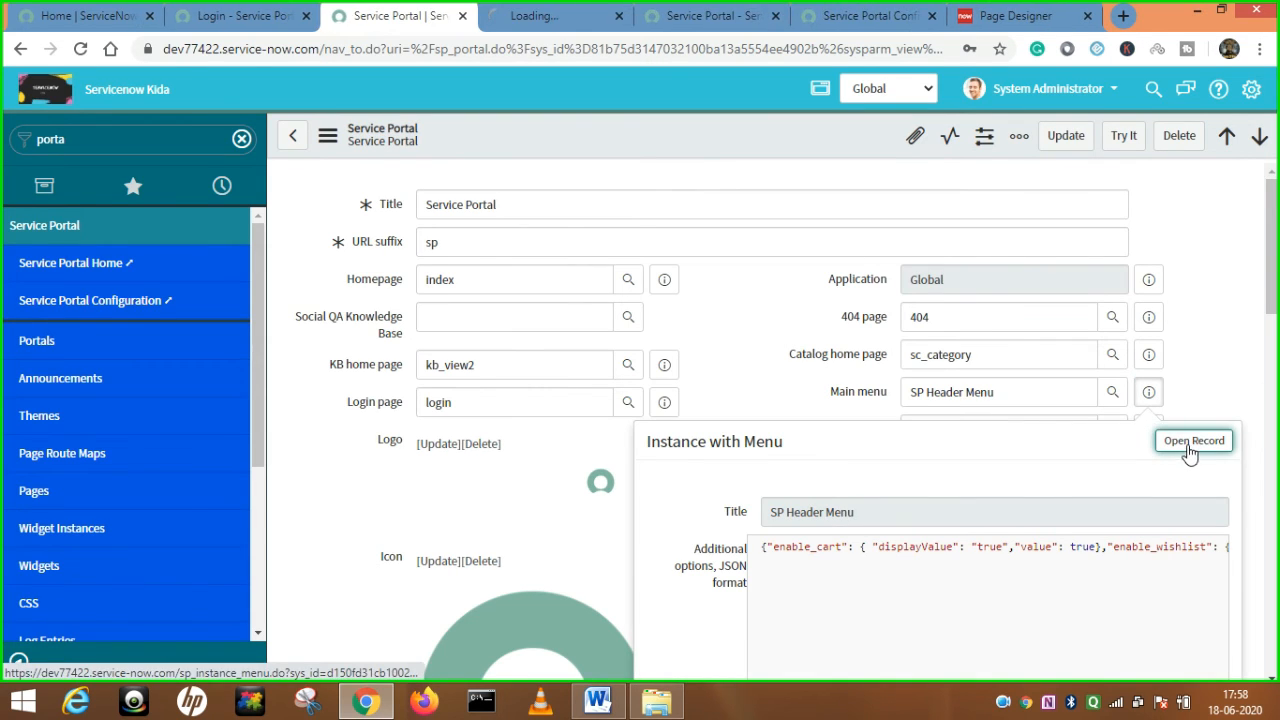
pyautogui.click(558, 10)
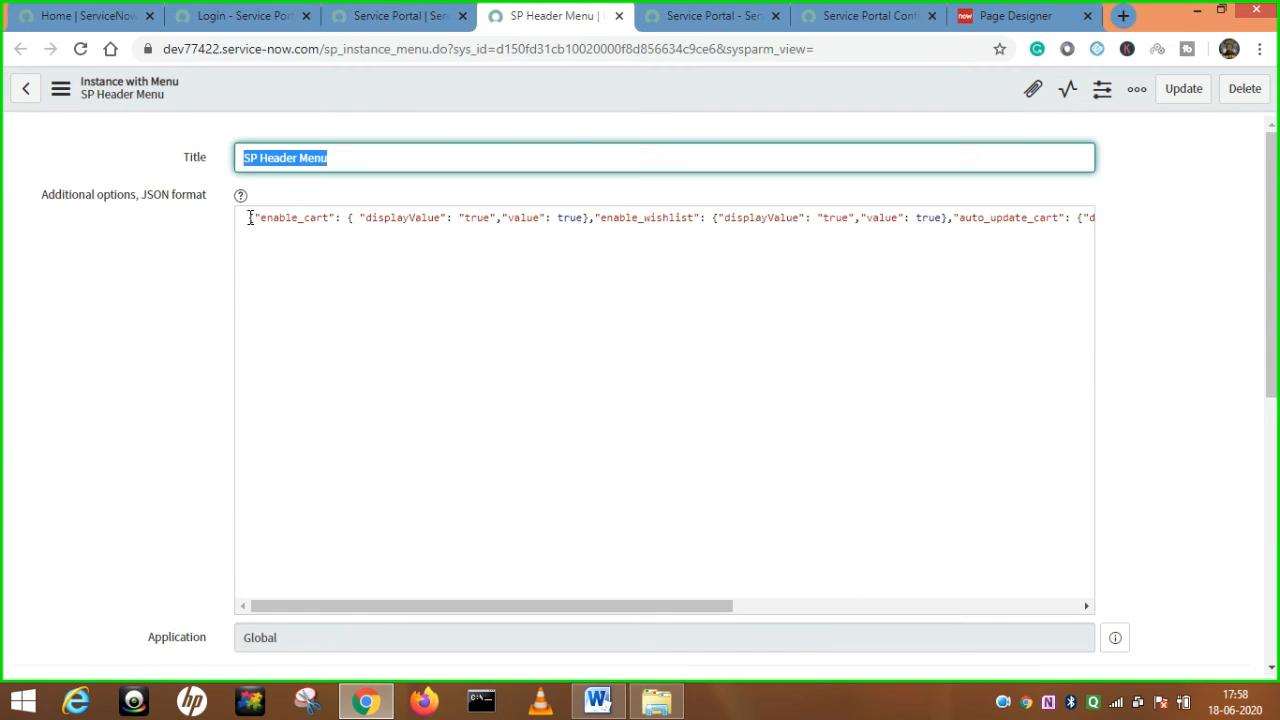
pyautogui.moveTo(253, 218); pyautogui.dragTo(852, 261)
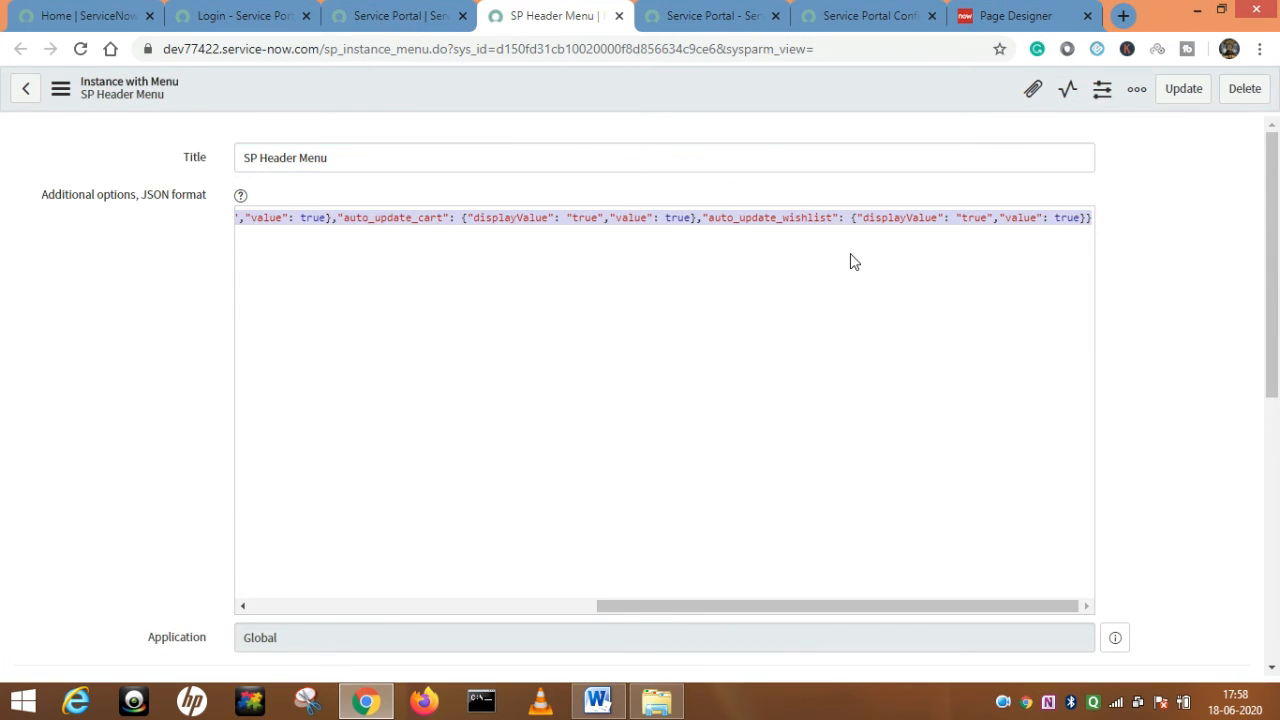
pyautogui.click(762, 278)
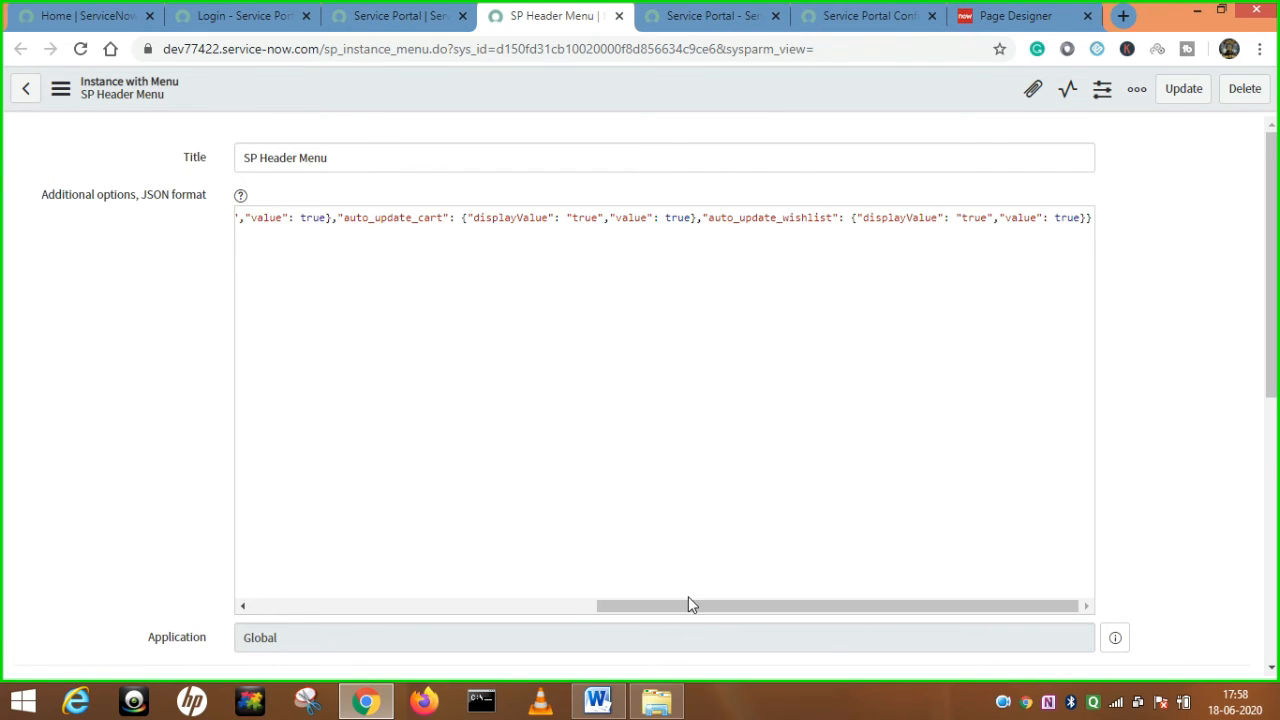
pyautogui.moveTo(685, 615); pyautogui.dragTo(267, 635)
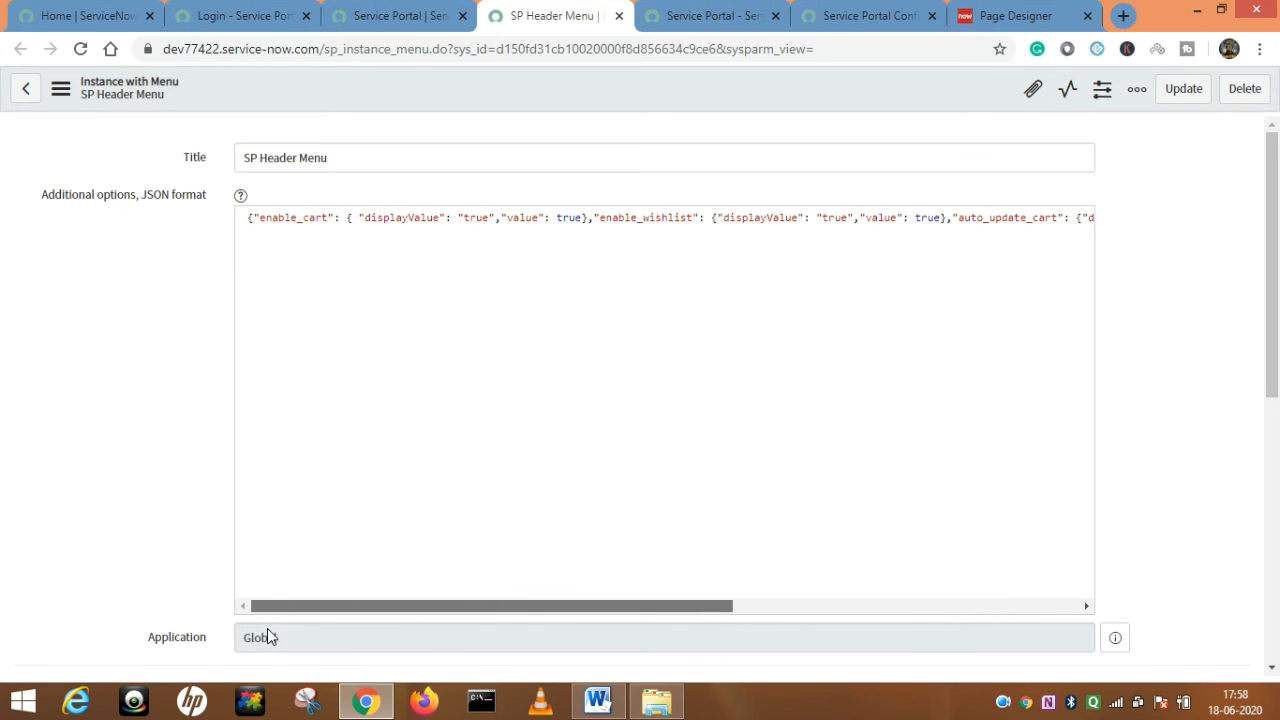
pyautogui.click(391, 15)
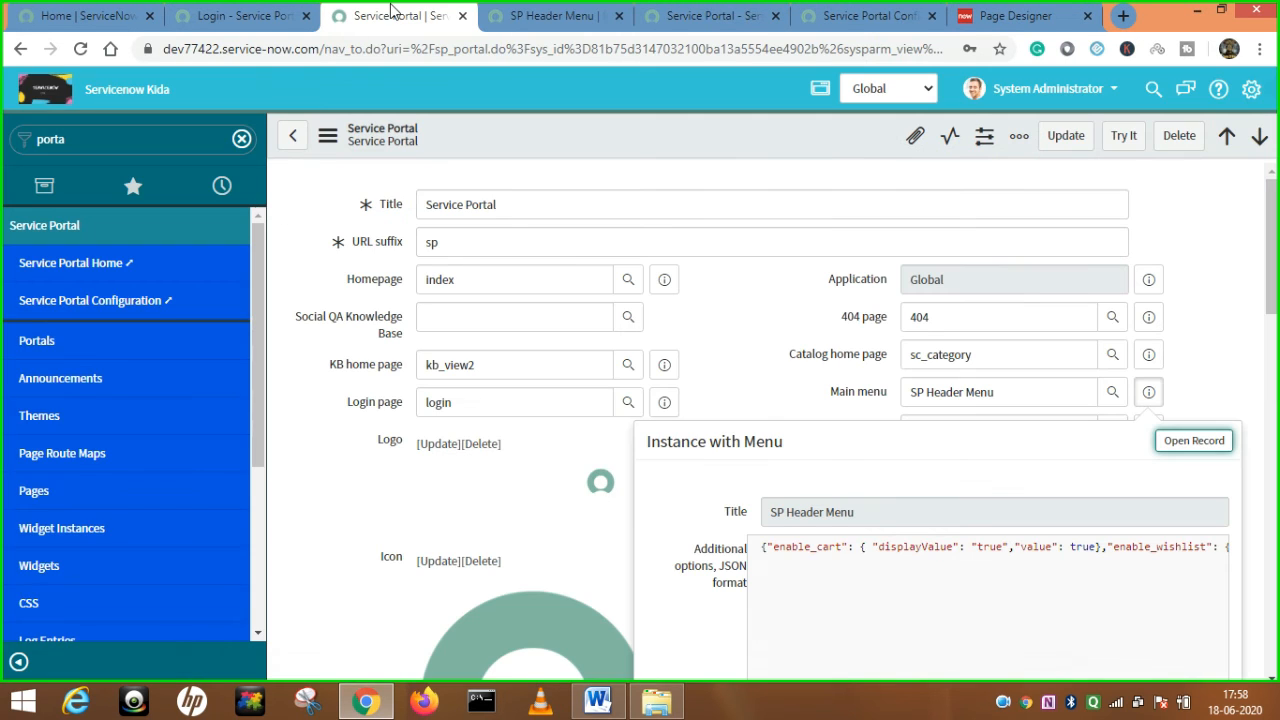
pyautogui.click(665, 16)
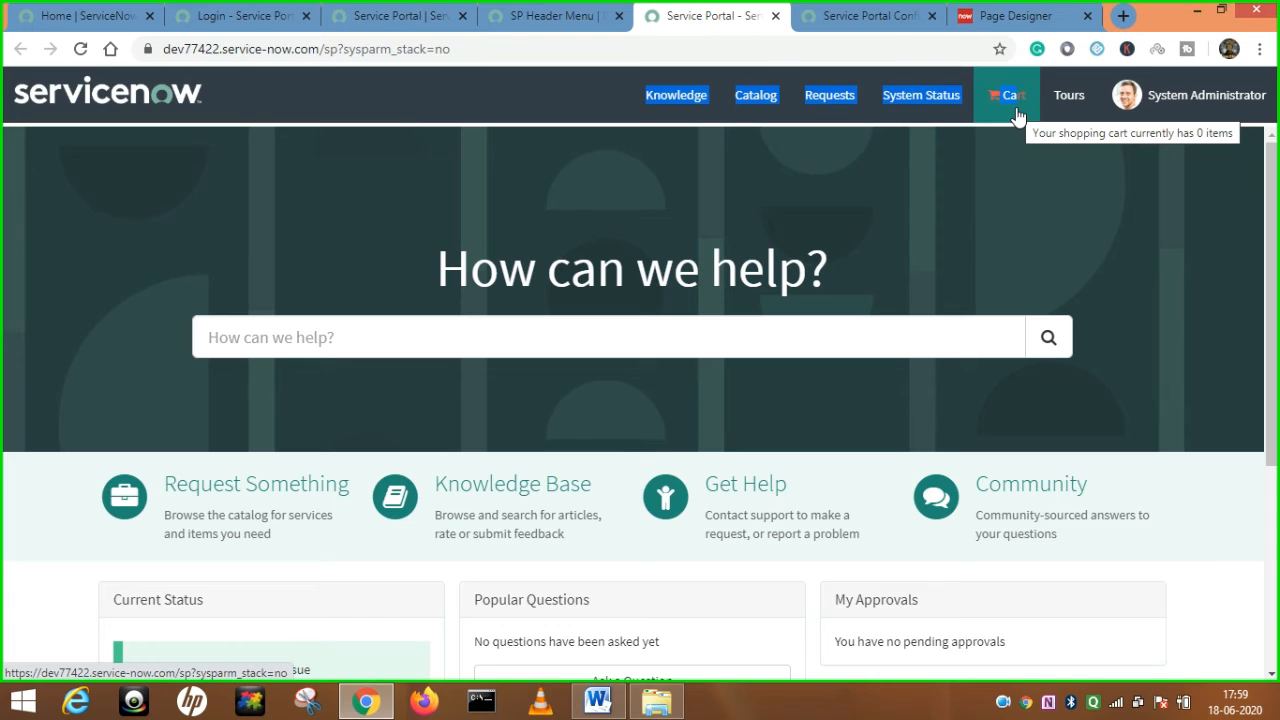
pyautogui.click(562, 15)
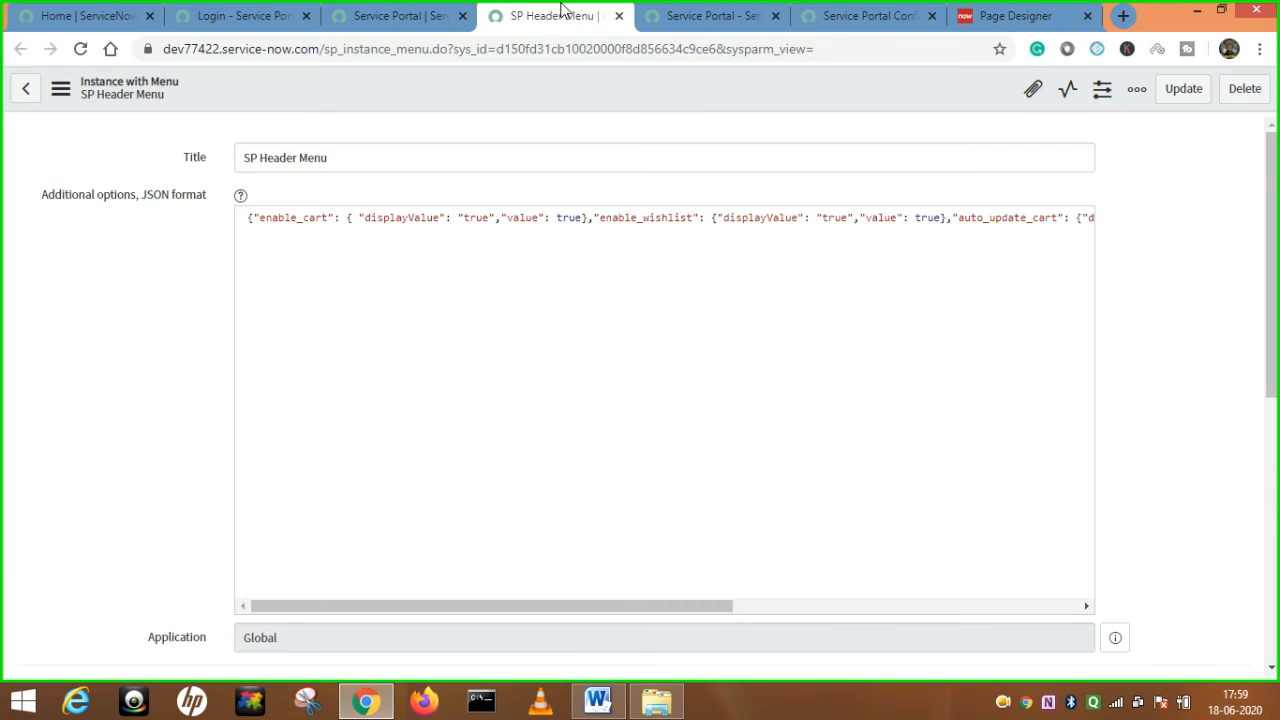
# Scroll the SP Header Menu form down to its Header Menu widget.
pyautogui.scroll(-4, 431, 369)
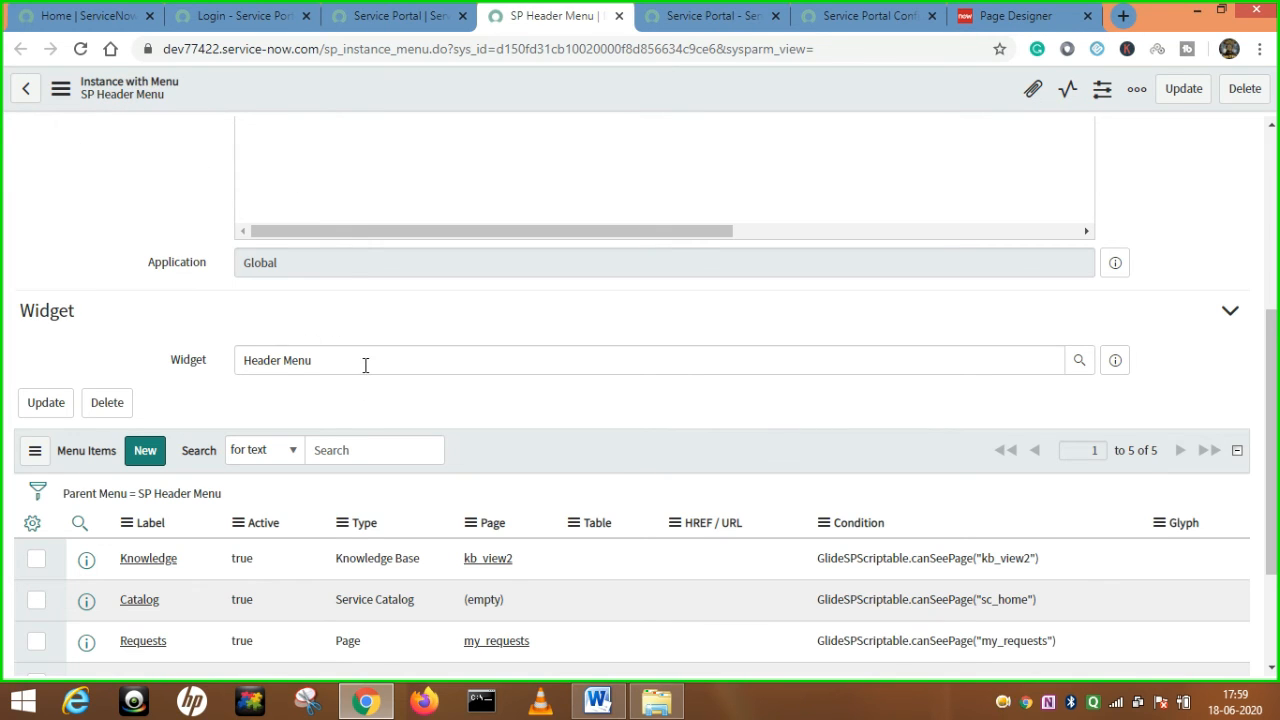
pyautogui.moveTo(324, 366); pyautogui.dragTo(238, 369)
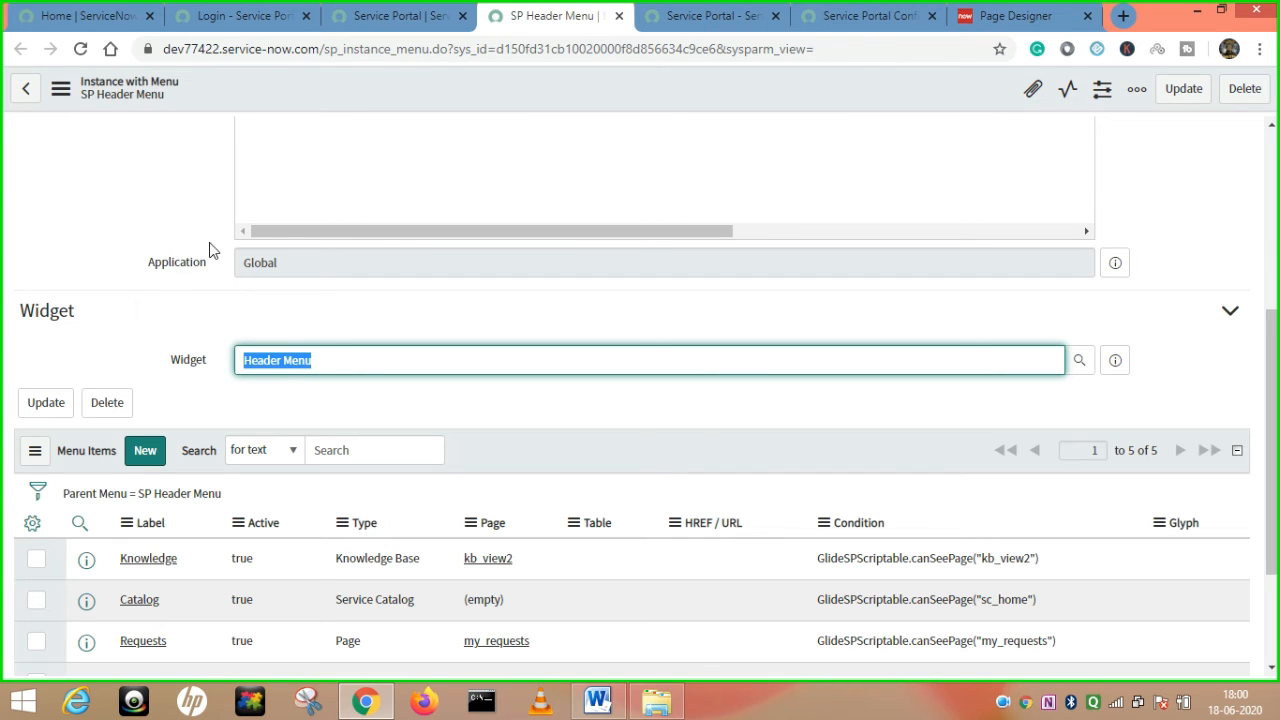
pyautogui.click(355, 362)
pyautogui.moveTo(370, 362); pyautogui.dragTo(236, 368)
# Compare the five menu items, Knowledge through System Status, with the portal header.
pyautogui.click(405, 18)
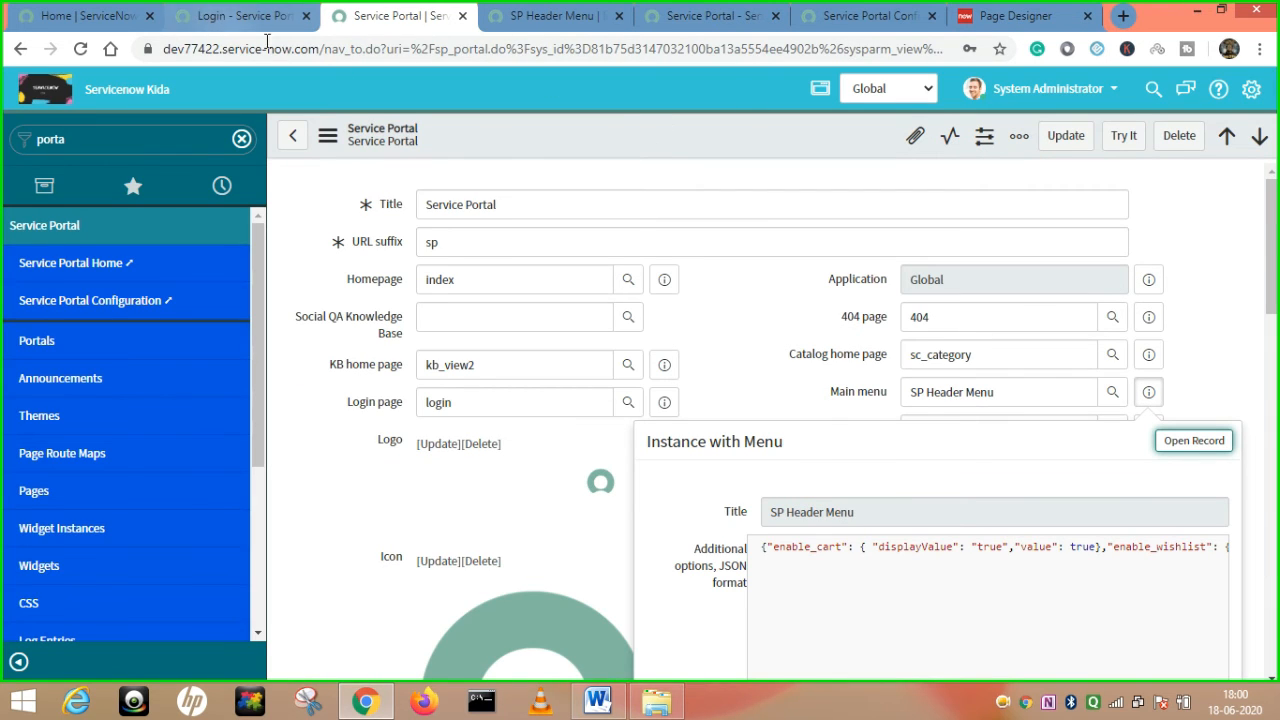
pyautogui.click(237, 20)
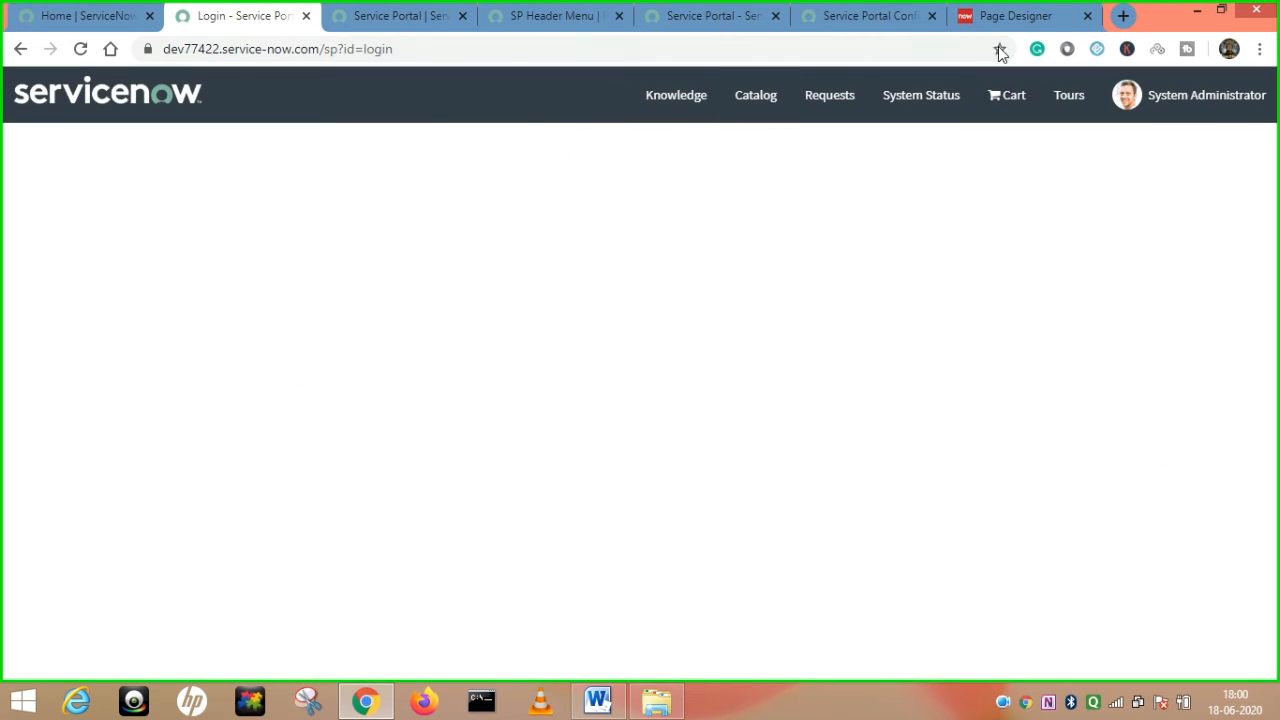
pyautogui.click(520, 15)
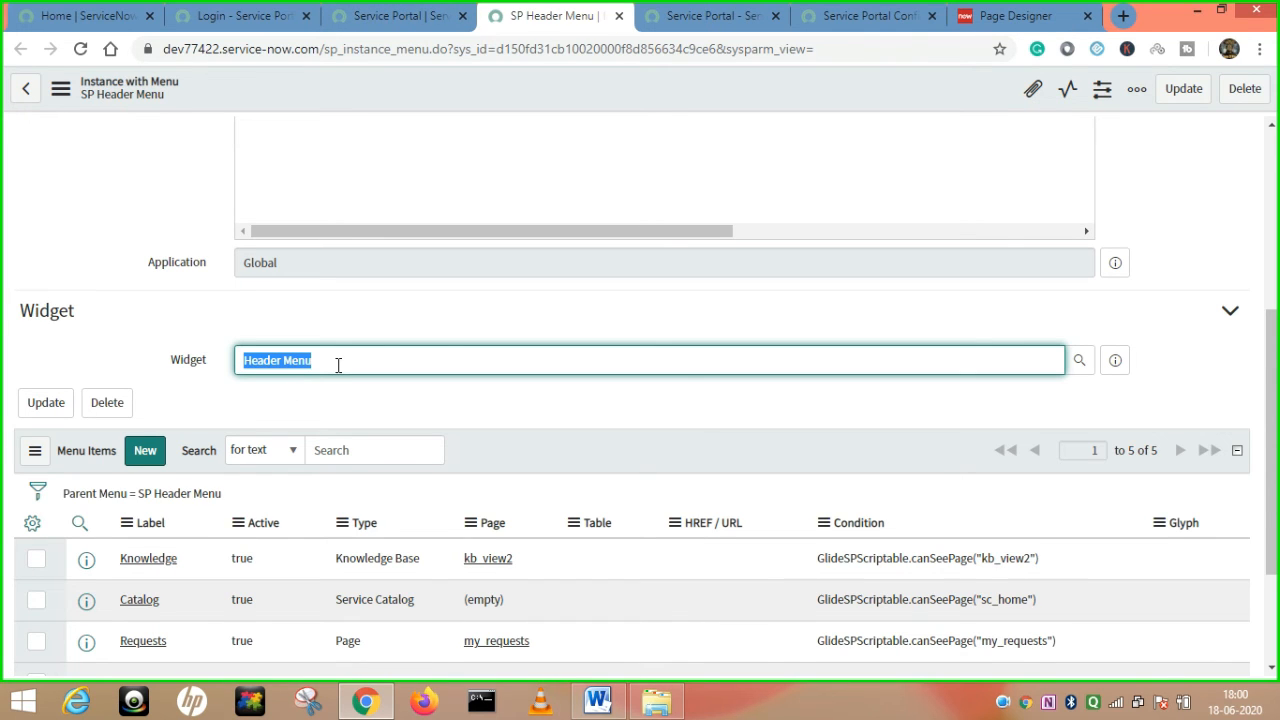
pyautogui.scroll(-1, 195, 600)
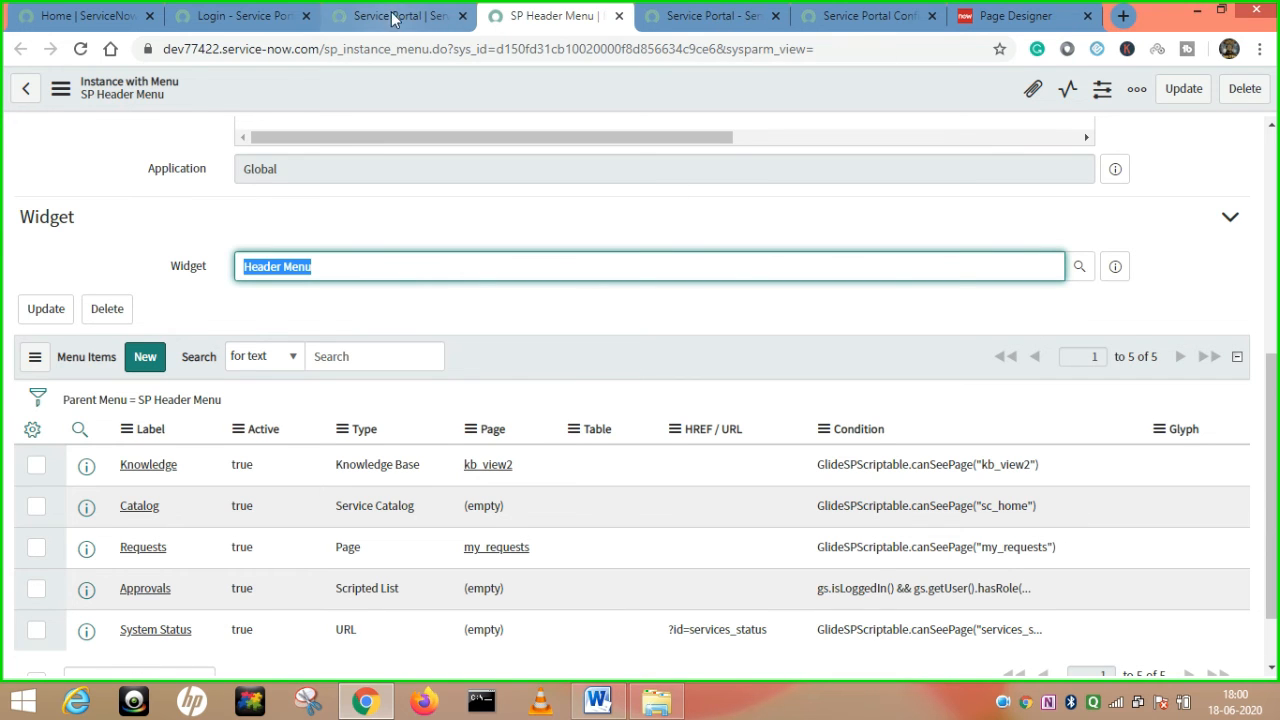
pyautogui.click(229, 16)
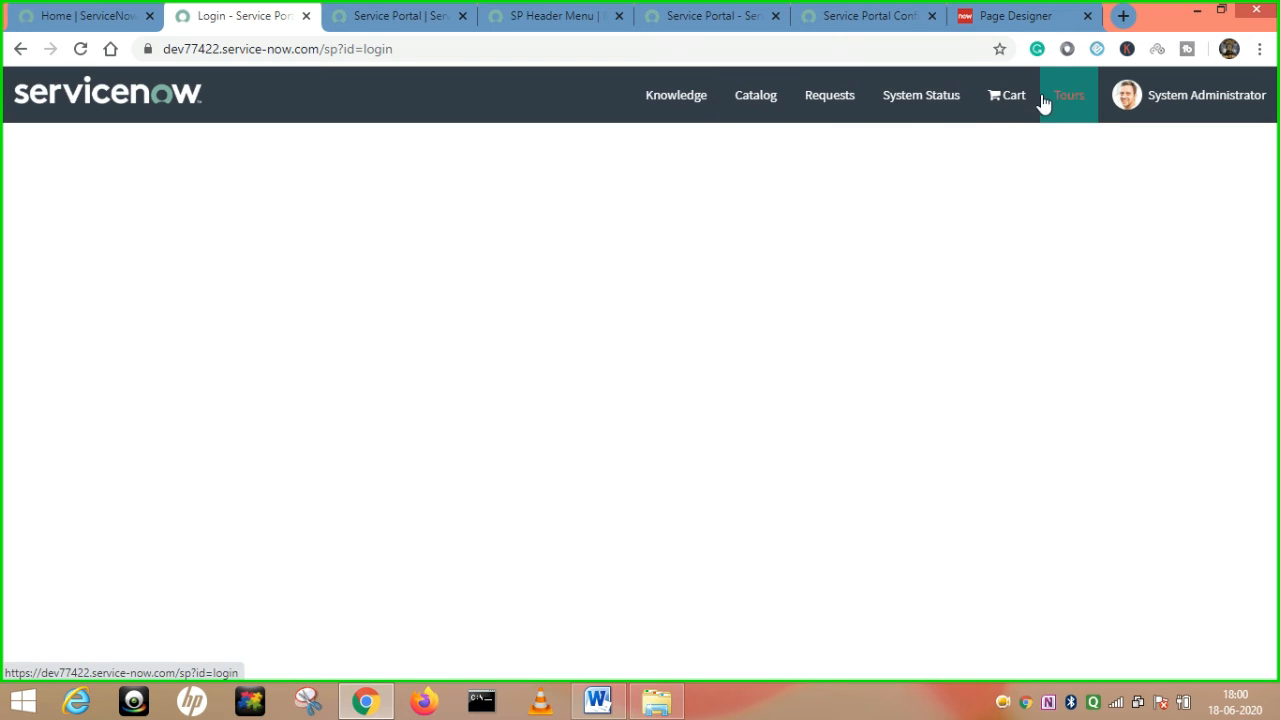
pyautogui.click(408, 14)
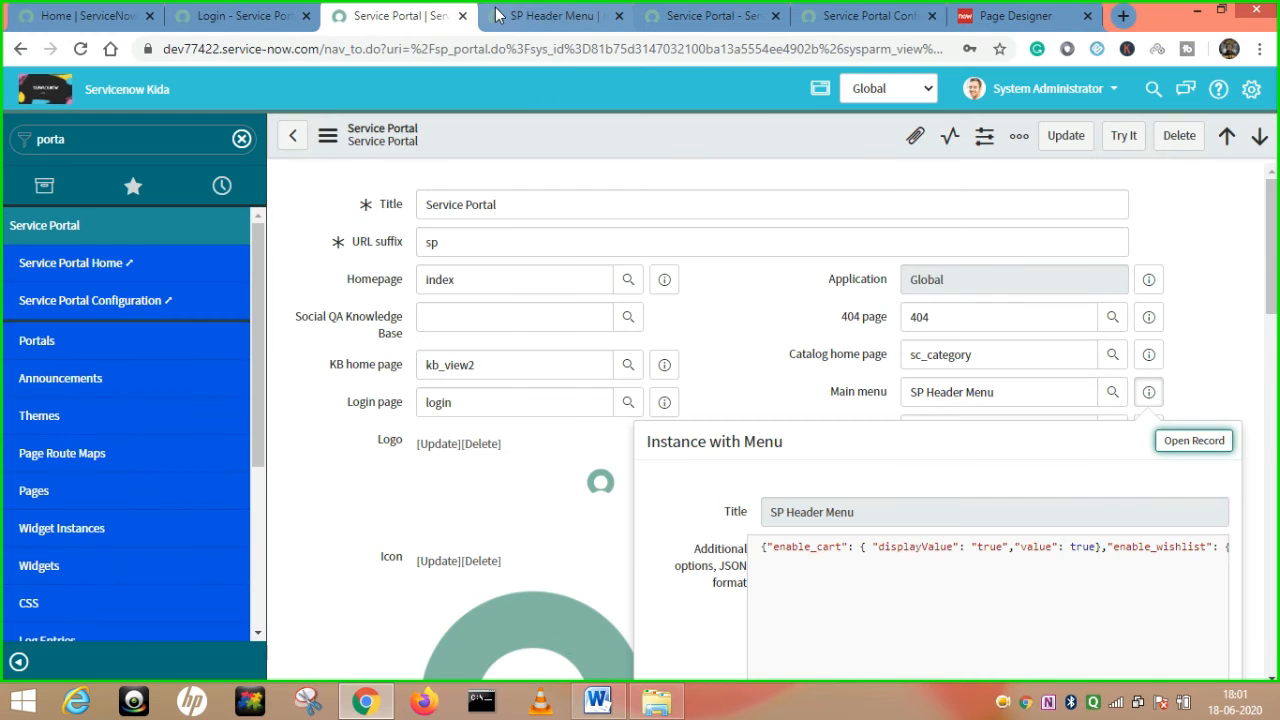
pyautogui.click(543, 16)
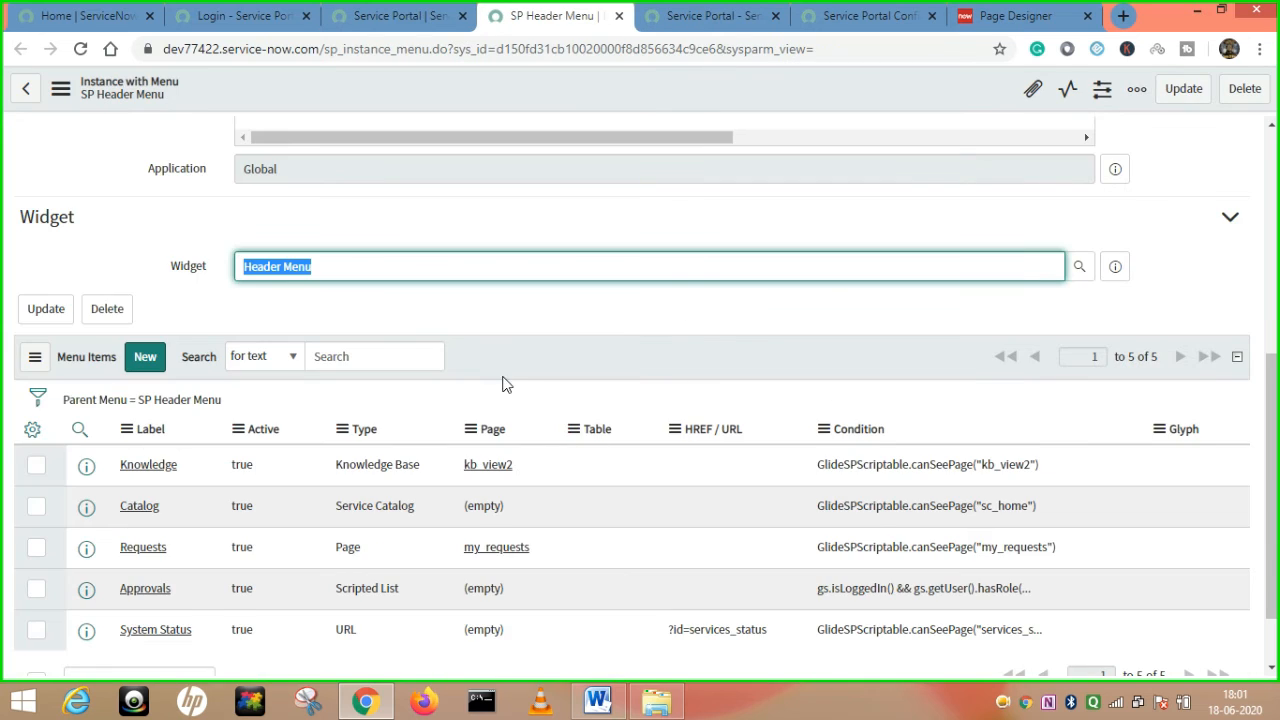
# Scroll through the SP Header Menu record, then return to the Service Portal record form.
pyautogui.scroll(3, 500, 377)
pyautogui.scroll(2, 426, 243)
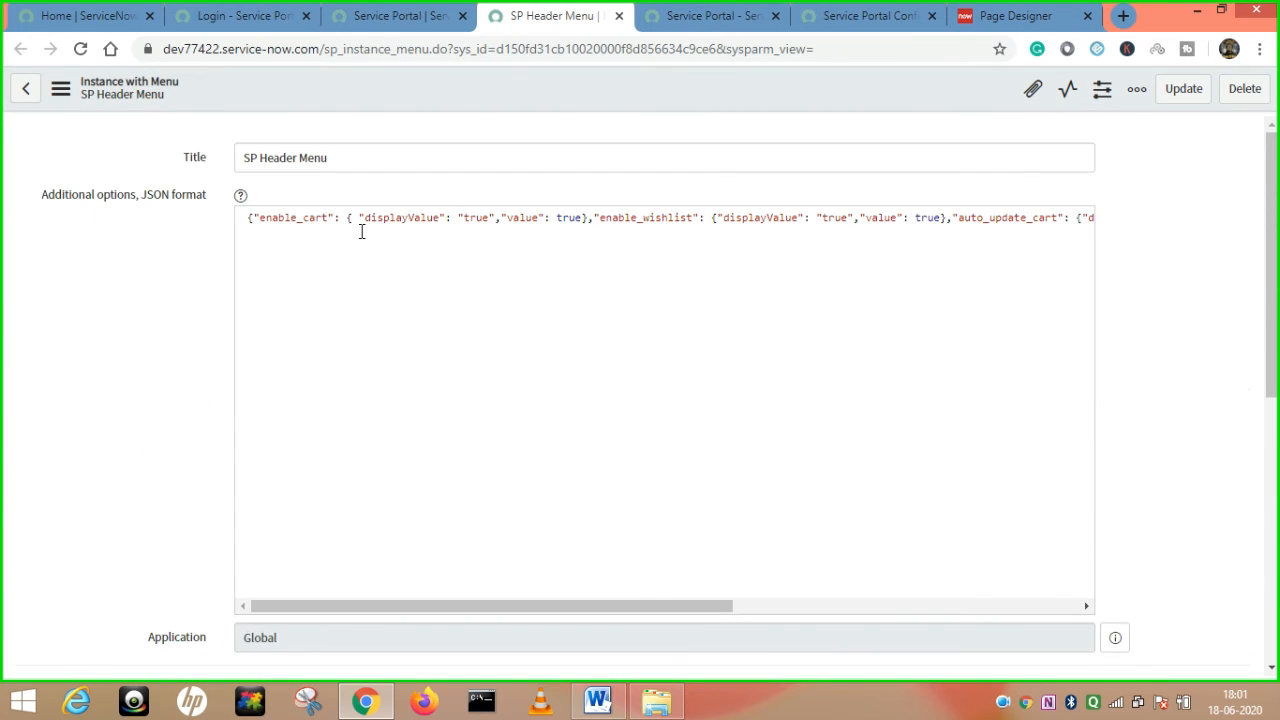
pyautogui.scroll(-5, 446, 264)
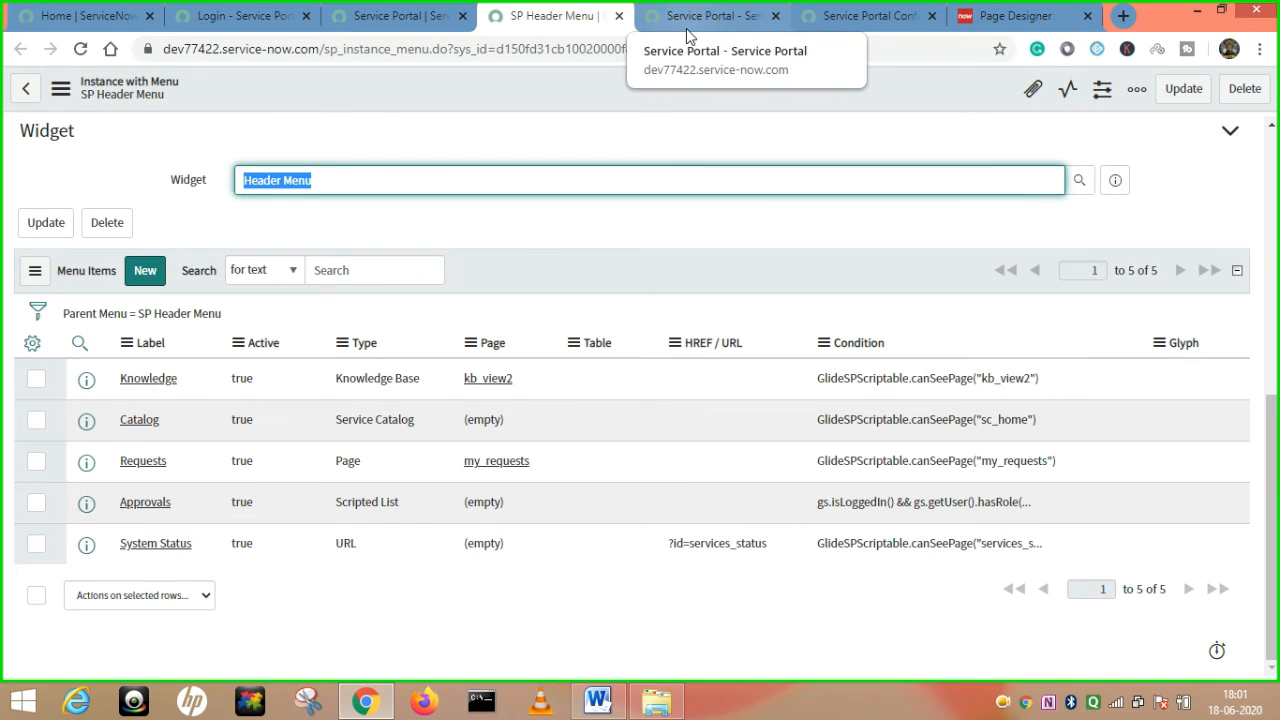
pyautogui.scroll(4, 280, 175)
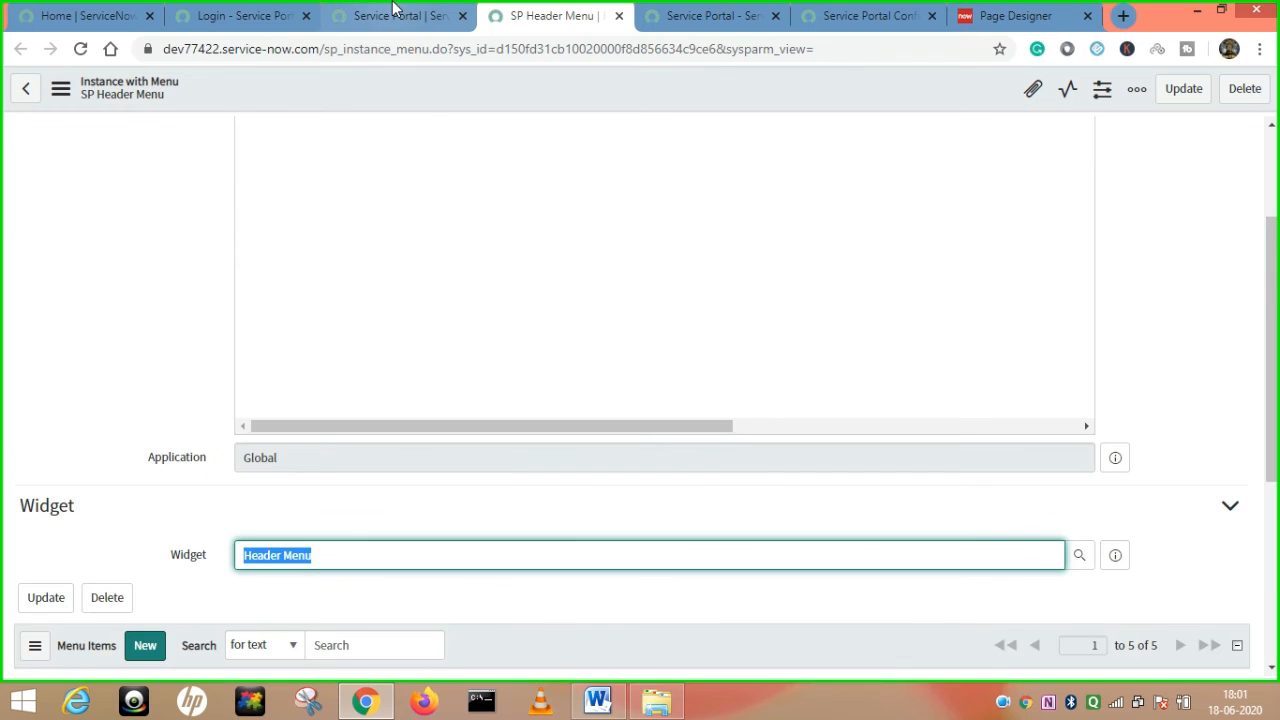
pyautogui.click(395, 12)
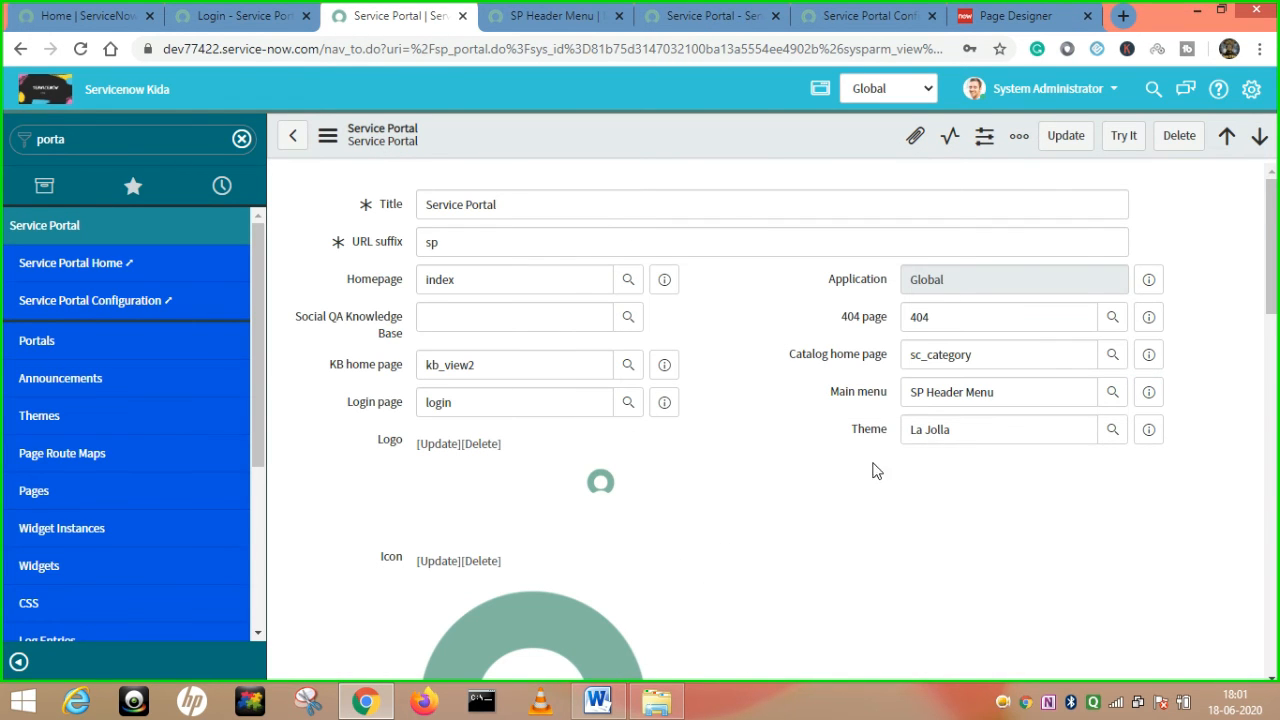
pyautogui.moveTo(843, 429); pyautogui.dragTo(888, 430)
pyautogui.click(230, 14)
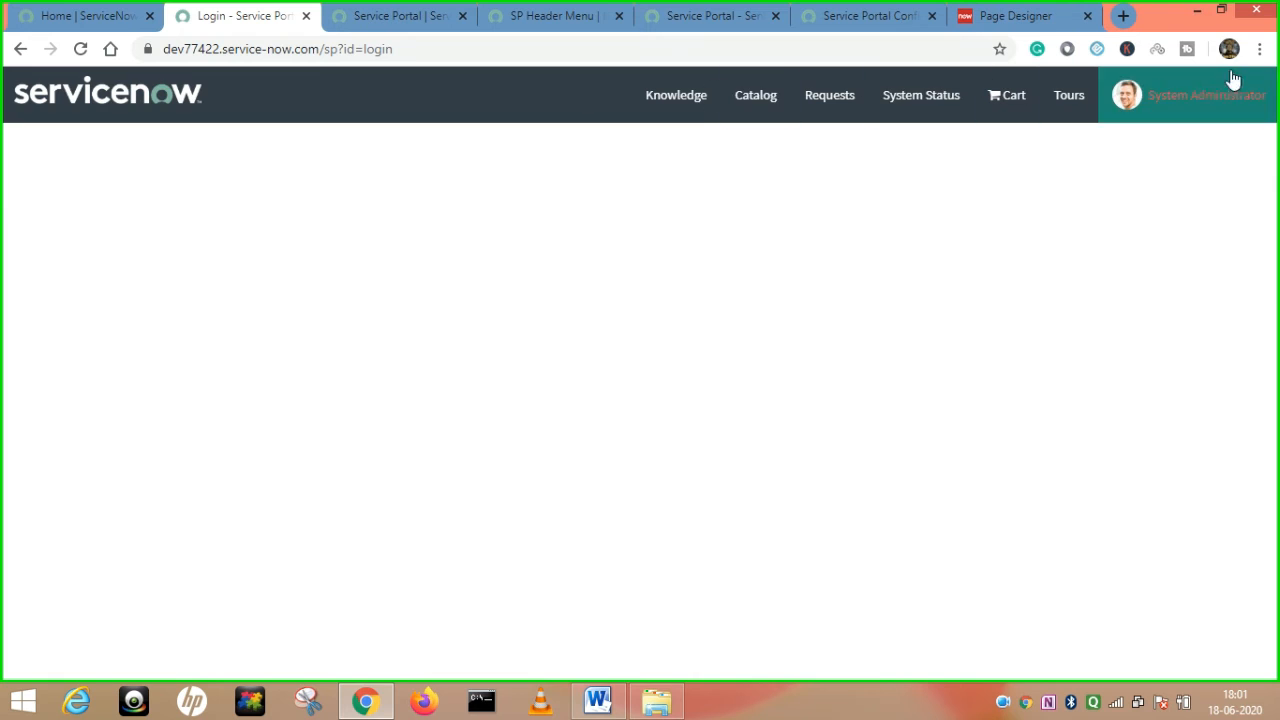
pyautogui.click(425, 15)
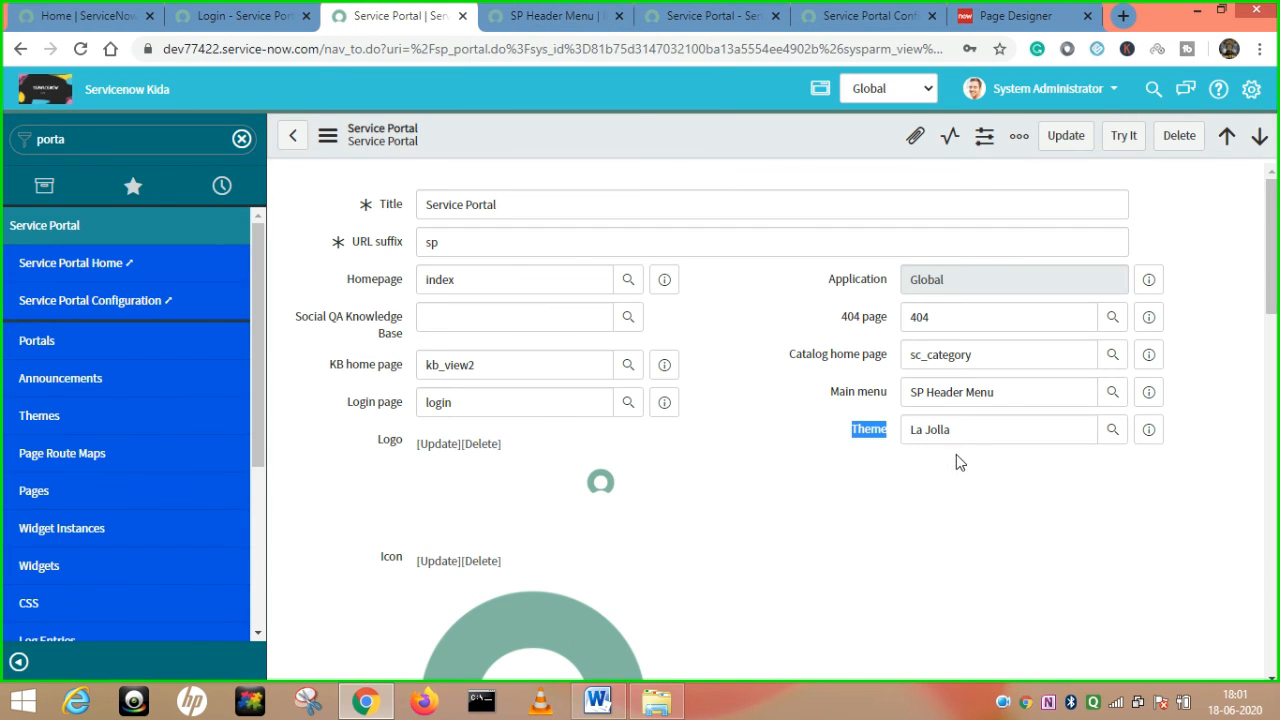
pyautogui.moveTo(979, 437); pyautogui.dragTo(903, 433)
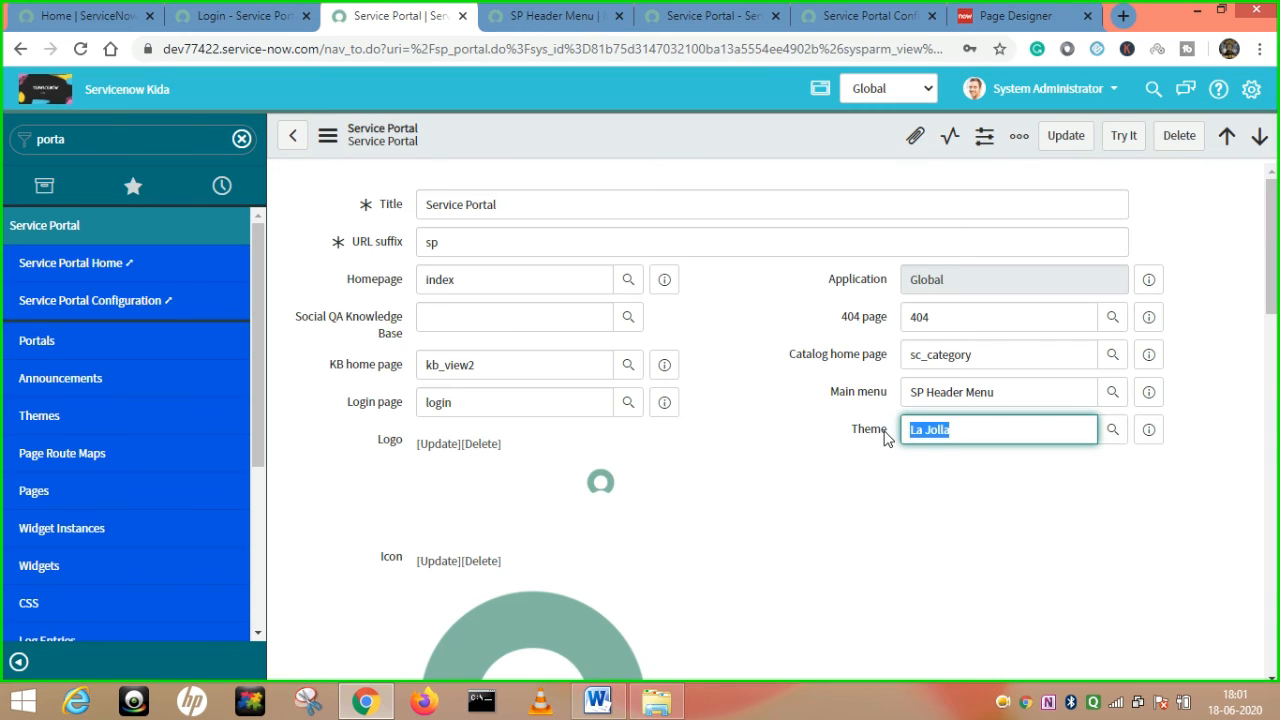
pyautogui.scroll(-2, 691, 449)
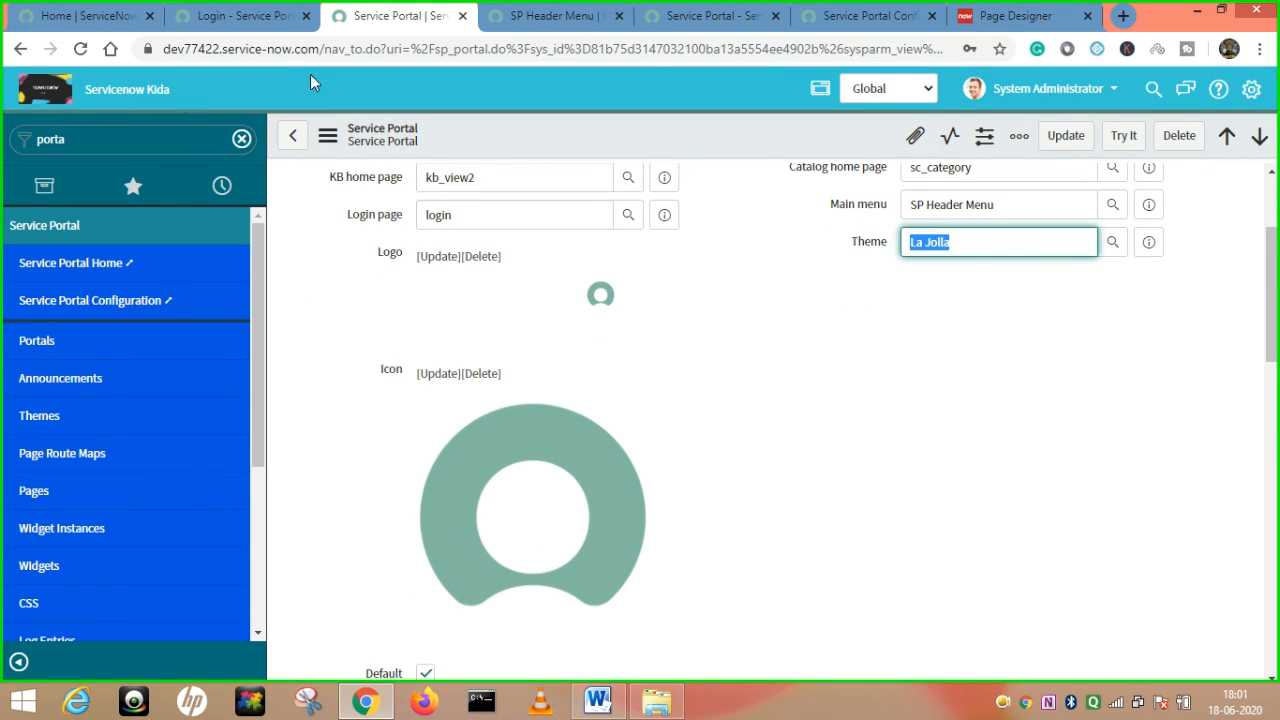
pyautogui.click(276, 12)
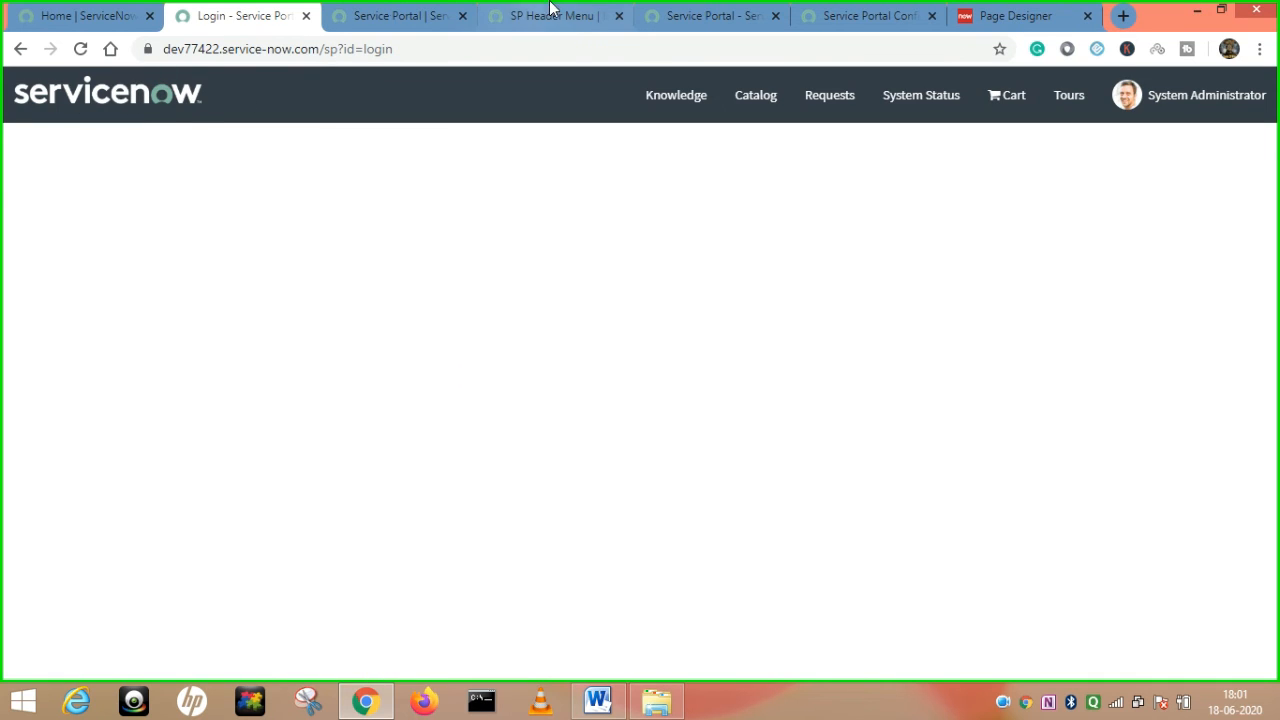
pyautogui.click(386, 12)
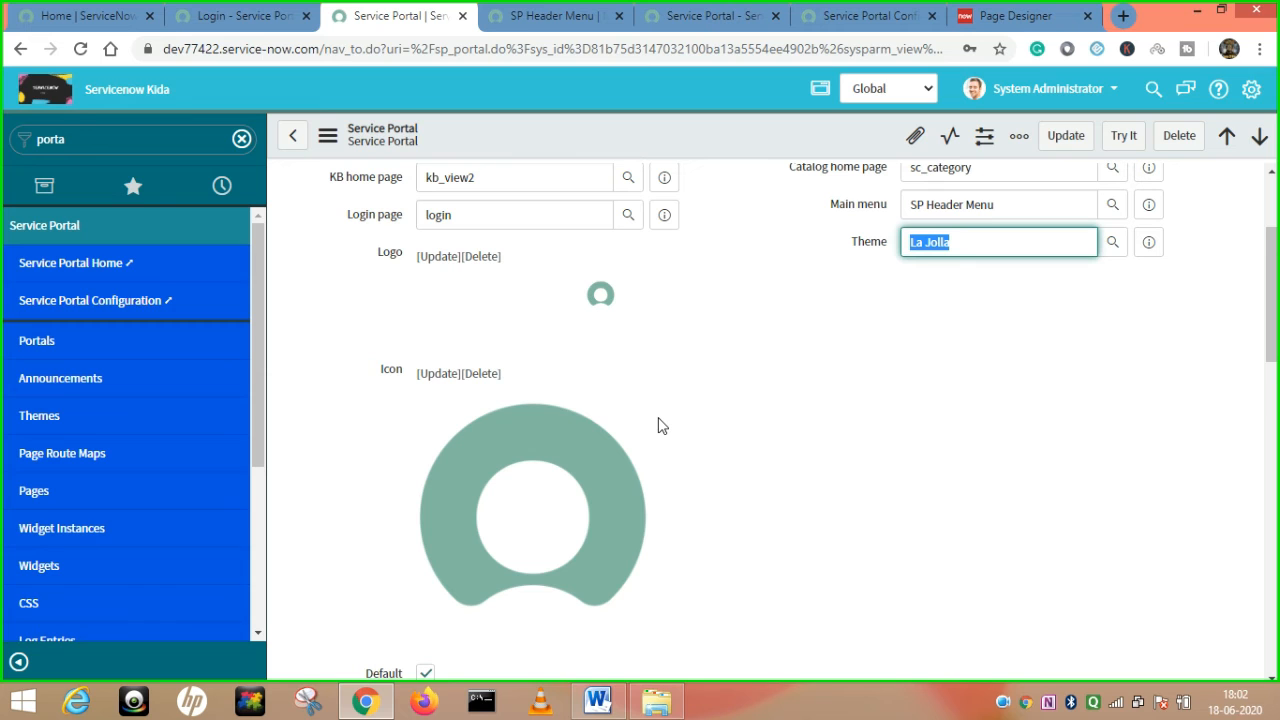
pyautogui.scroll(-1, 277, 505)
# Delete the Incident row from the portal's Search Sources related list and confirm the deletion.
pyautogui.scroll(-4, 840, 510)
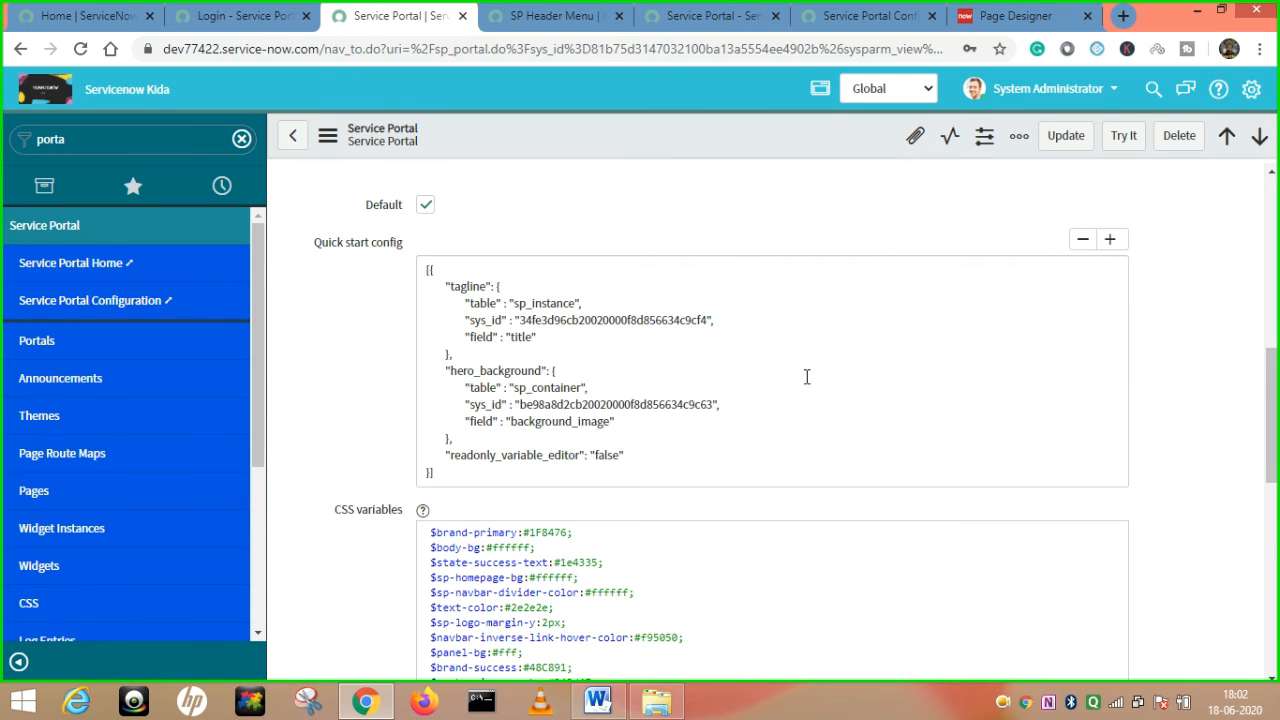
pyautogui.scroll(-8, 806, 374)
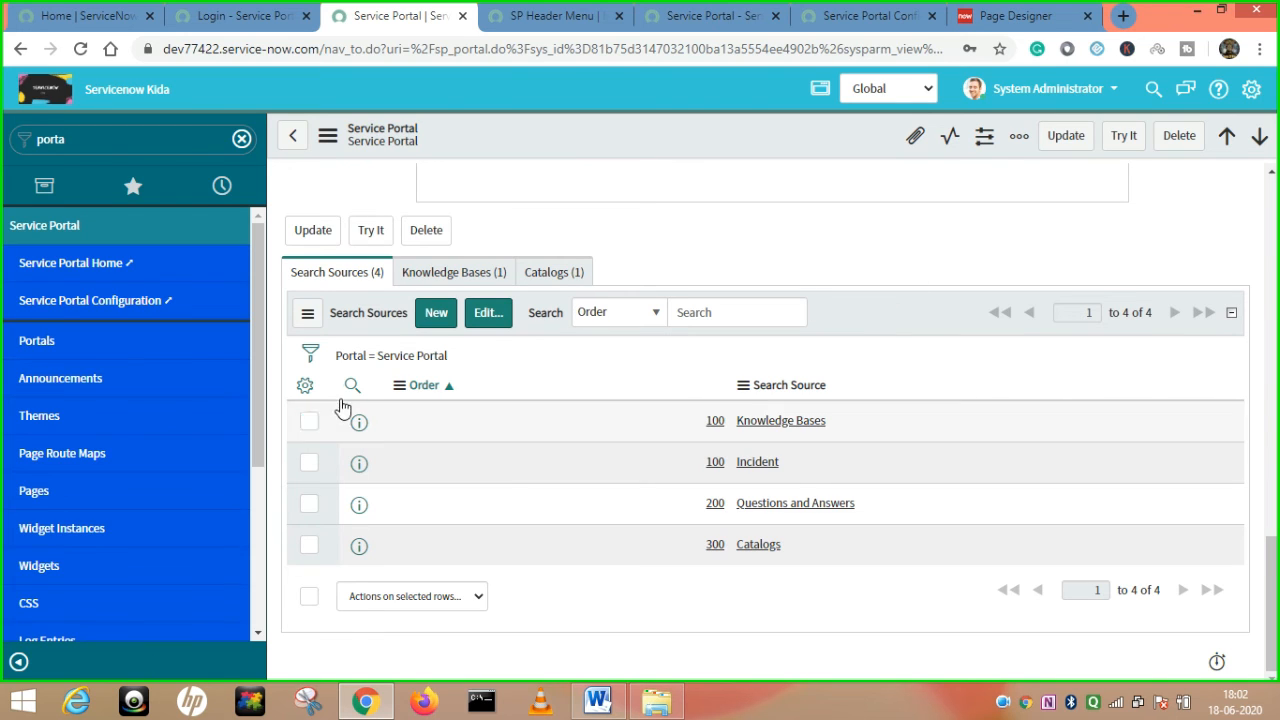
pyautogui.click(312, 462)
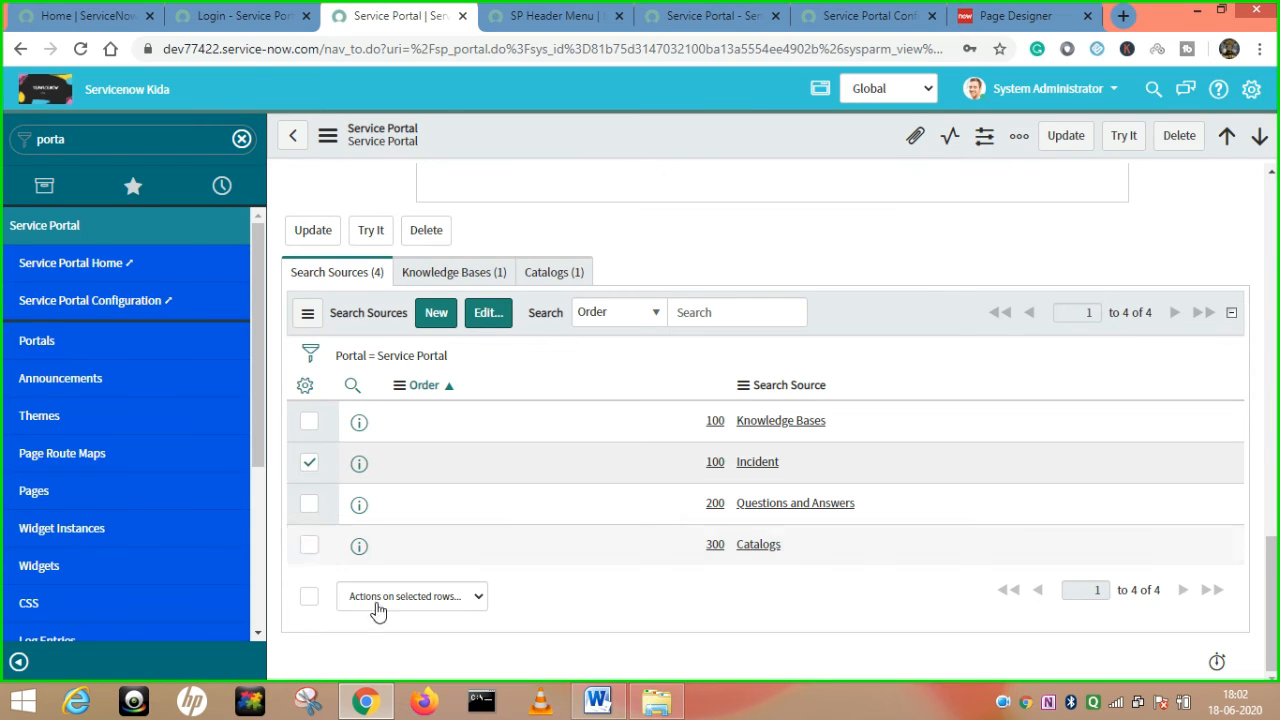
pyautogui.click(477, 597)
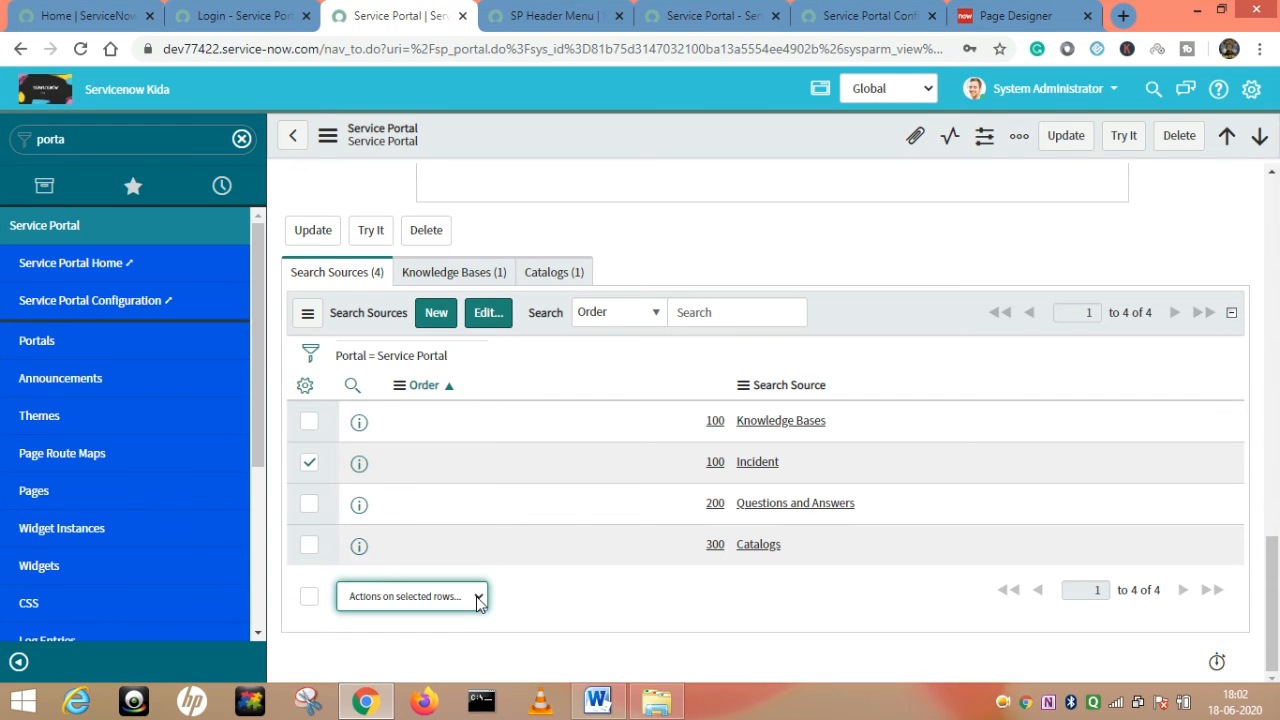
pyautogui.click(477, 602)
pyautogui.click(387, 364)
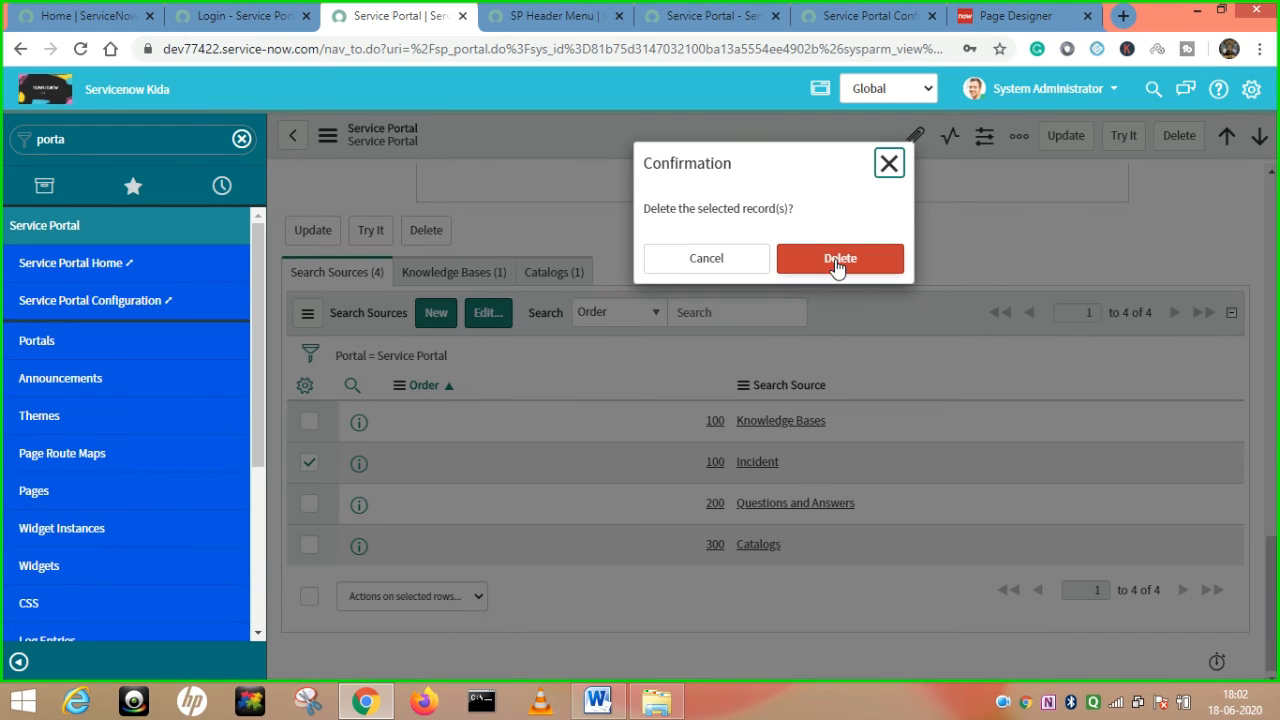
pyautogui.click(838, 260)
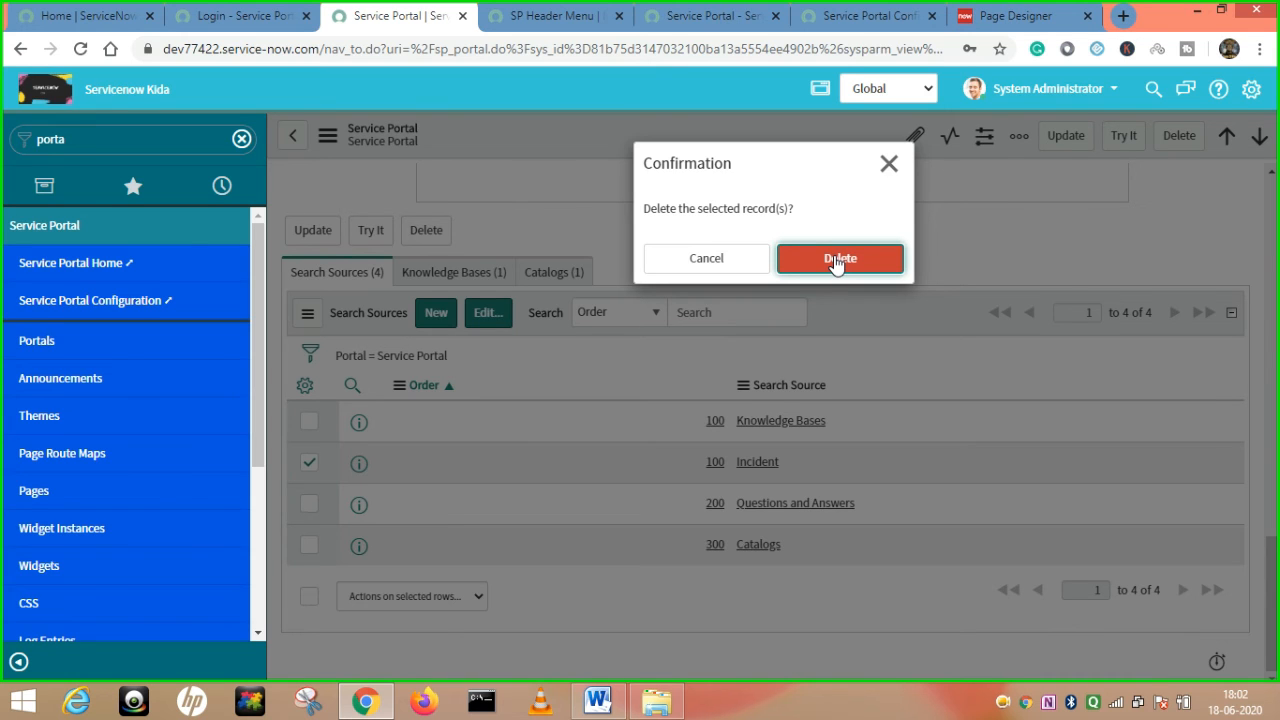
pyautogui.click(725, 153)
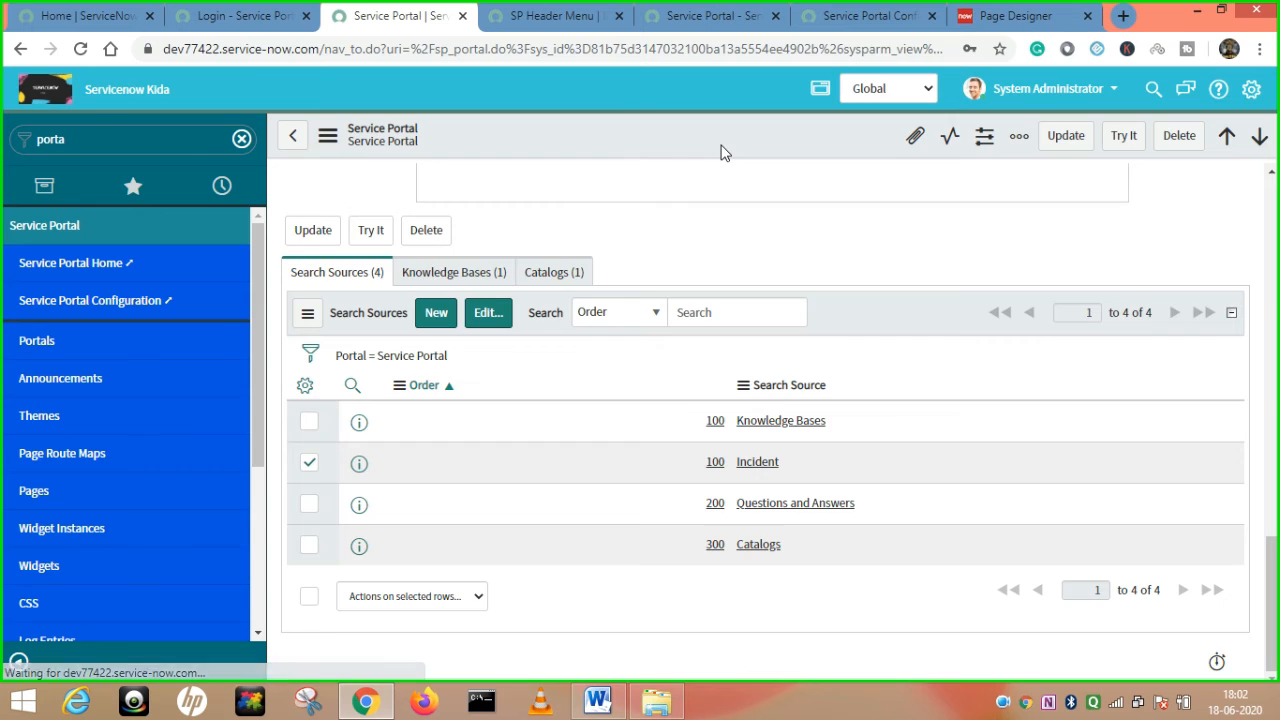
# Show the Knowledge Bases related list, which holds the single active IT knowledge base.
pyautogui.scroll(-5, 711, 434)
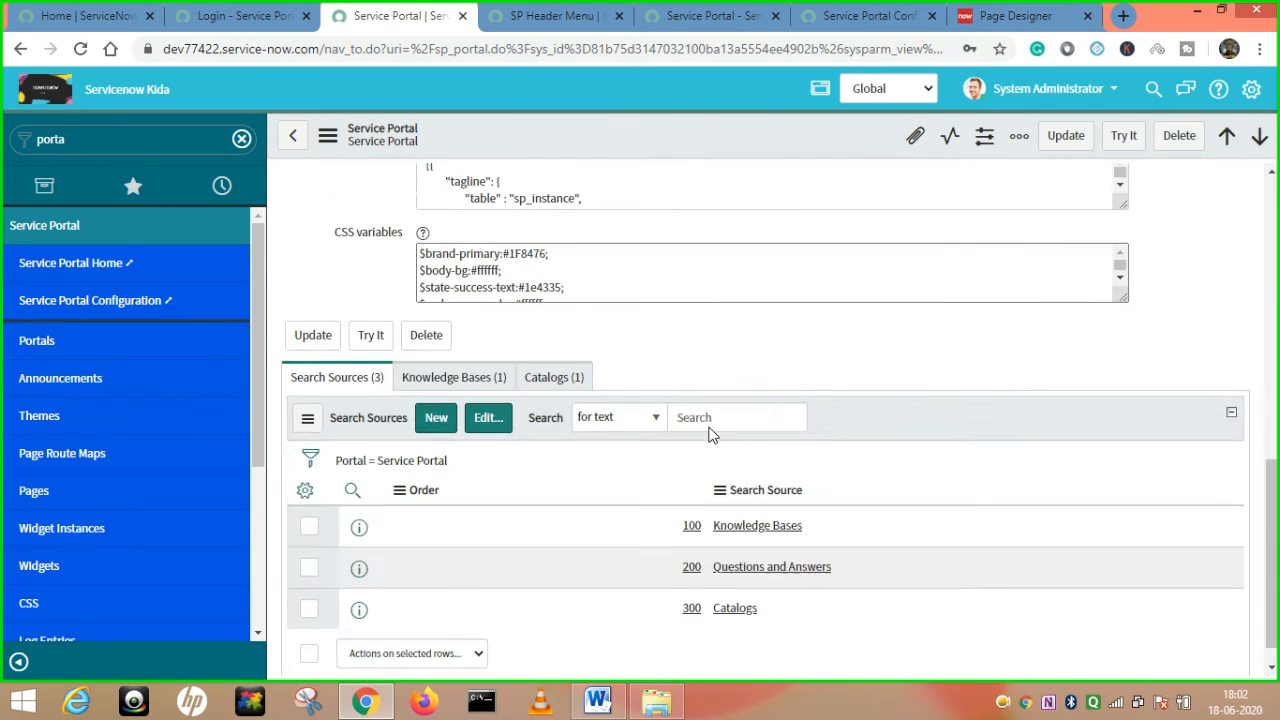
pyautogui.scroll(-4, 420, 432)
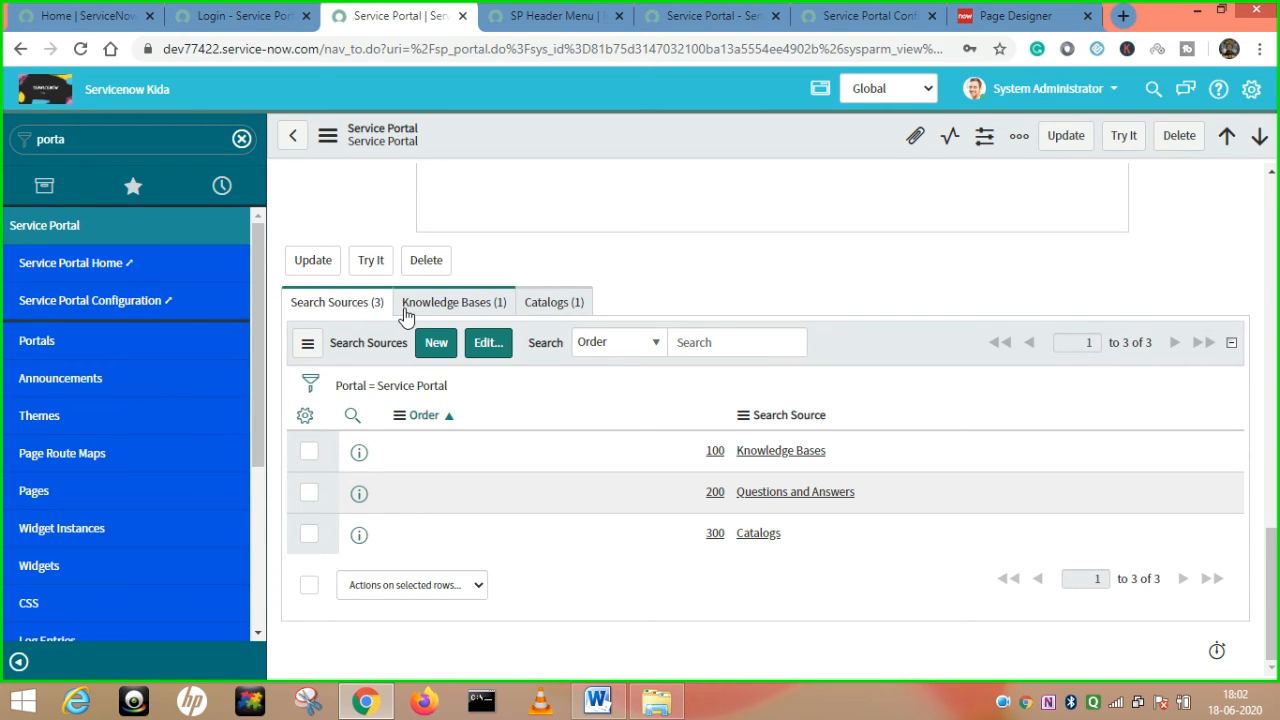
pyautogui.click(462, 305)
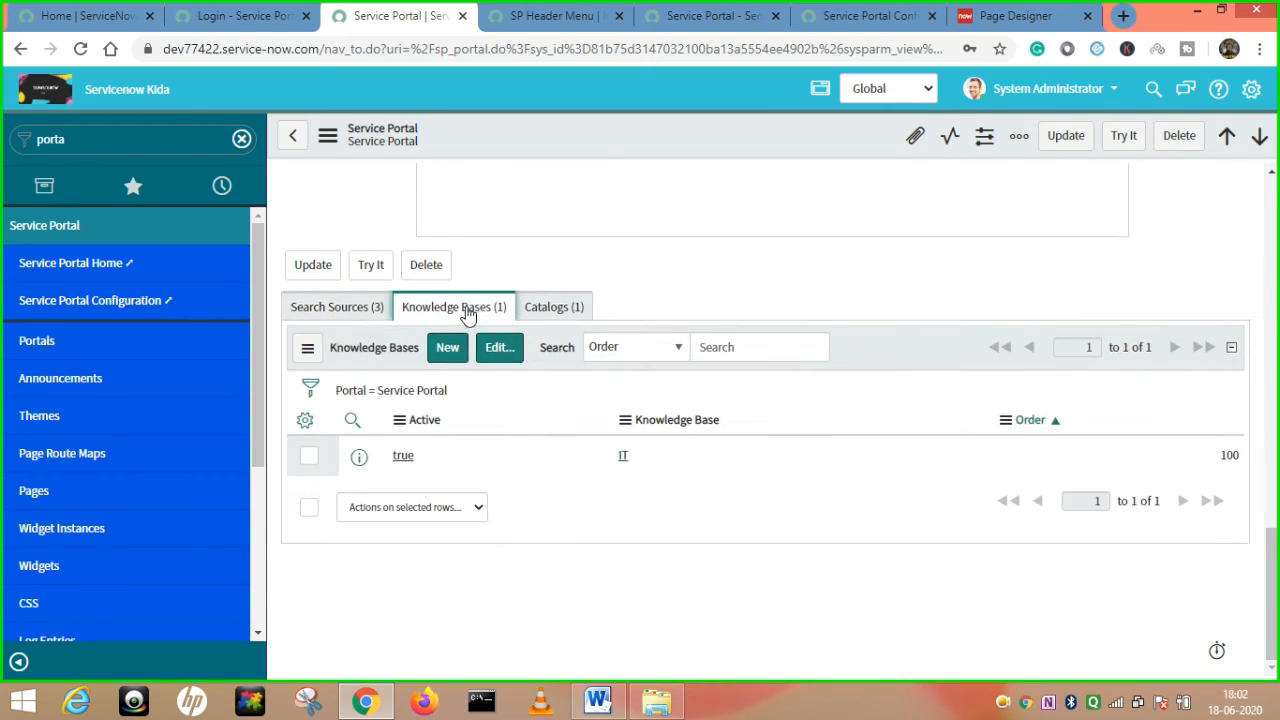
pyautogui.click(558, 320)
pyautogui.click(466, 320)
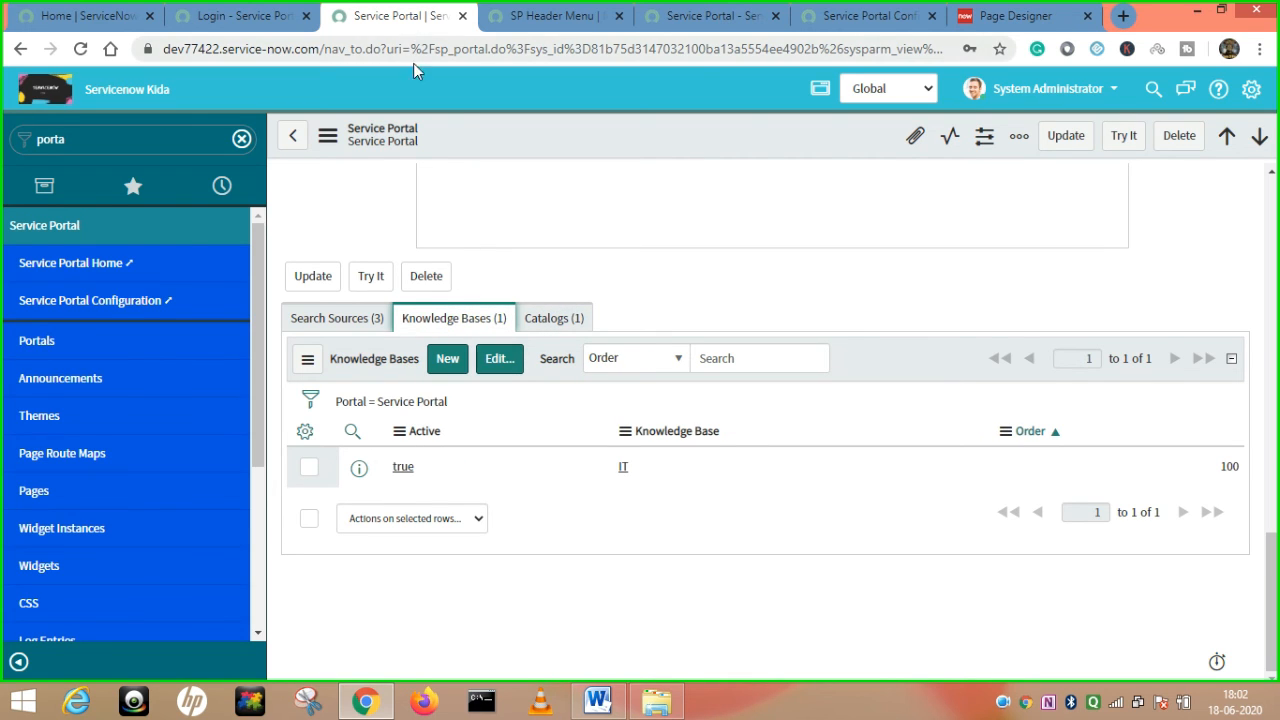
# Open the live portal's Knowledge page, then return to the Service Portal record.
pyautogui.click(224, 14)
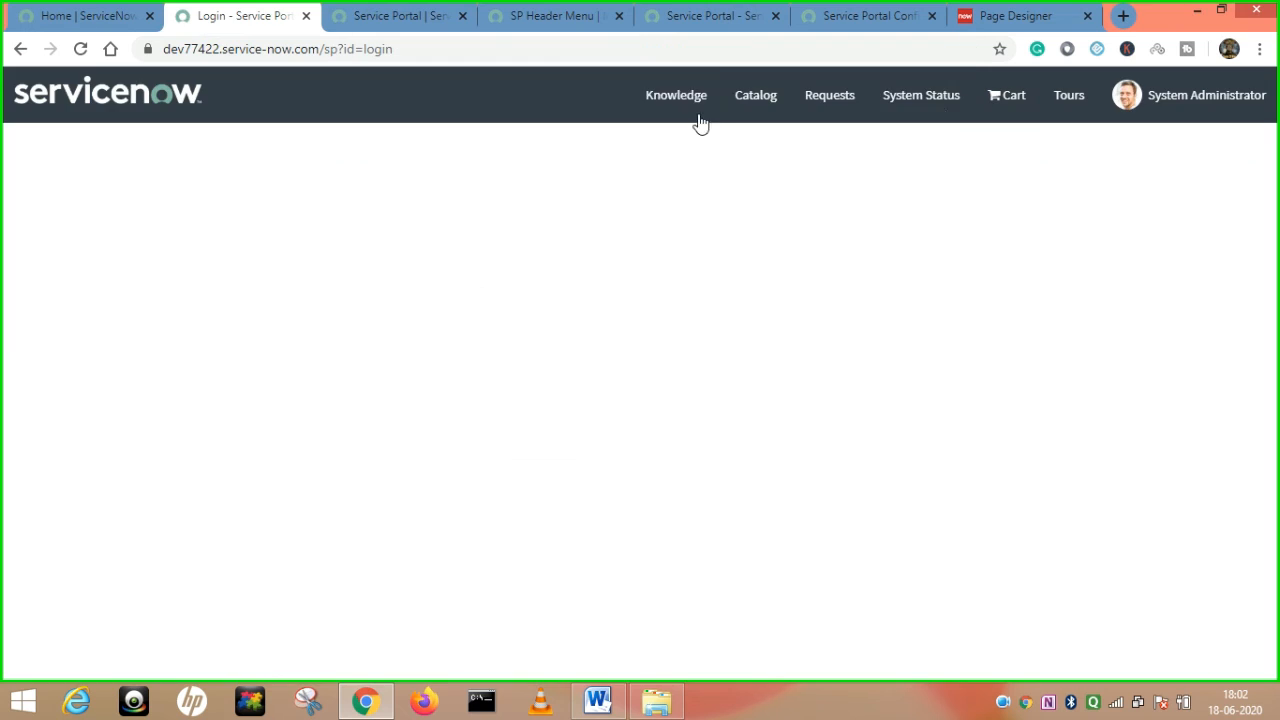
pyautogui.click(688, 102)
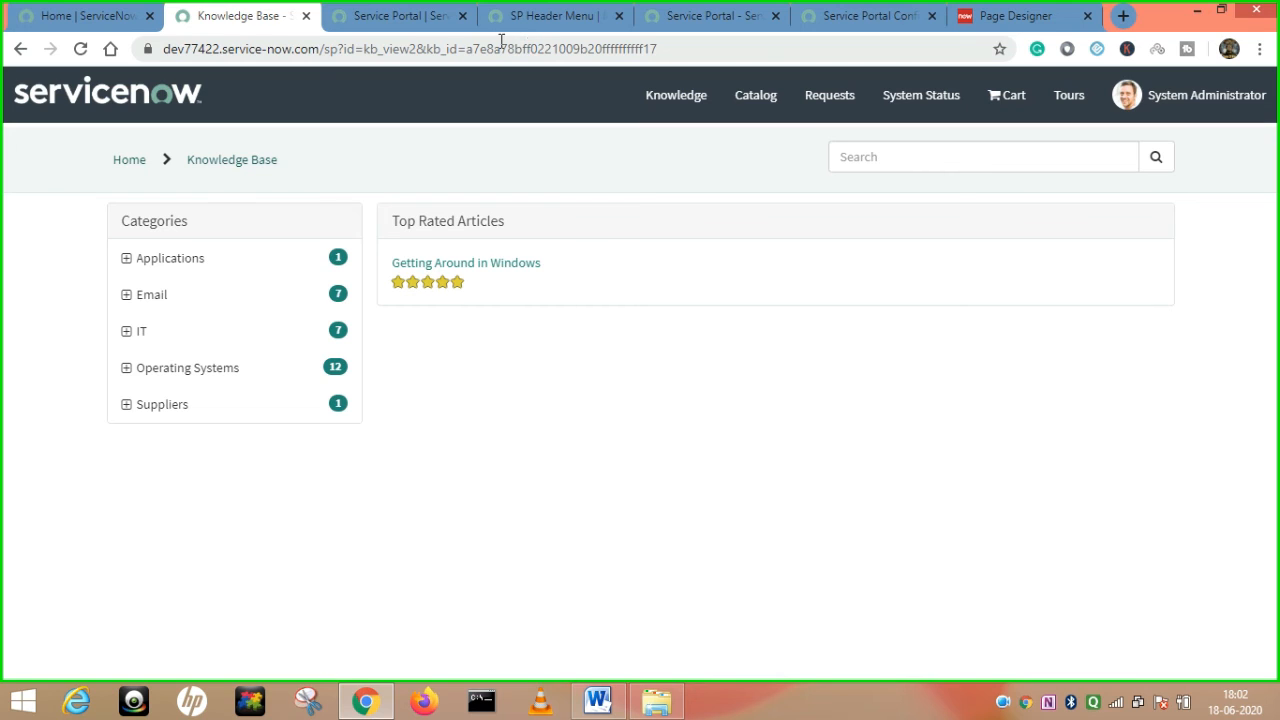
pyautogui.click(406, 18)
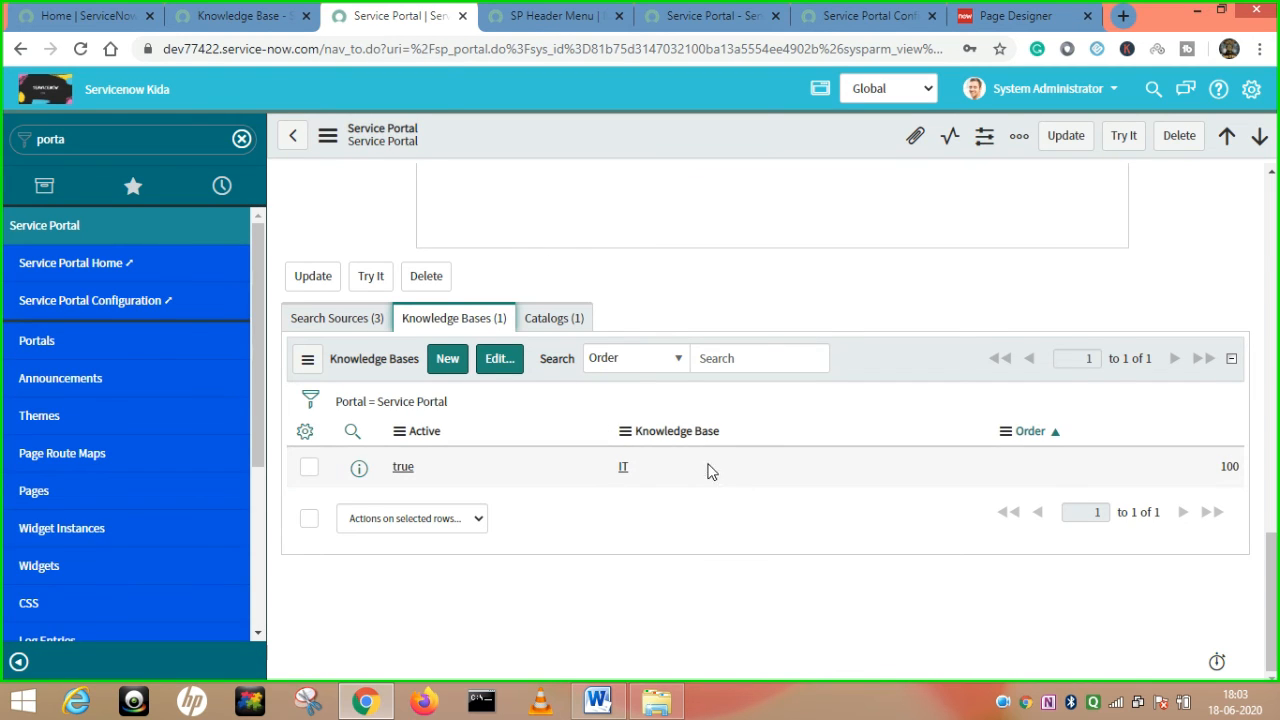
# Open the IT knowledge base record in its own new tab.
pyautogui.click(621, 466)
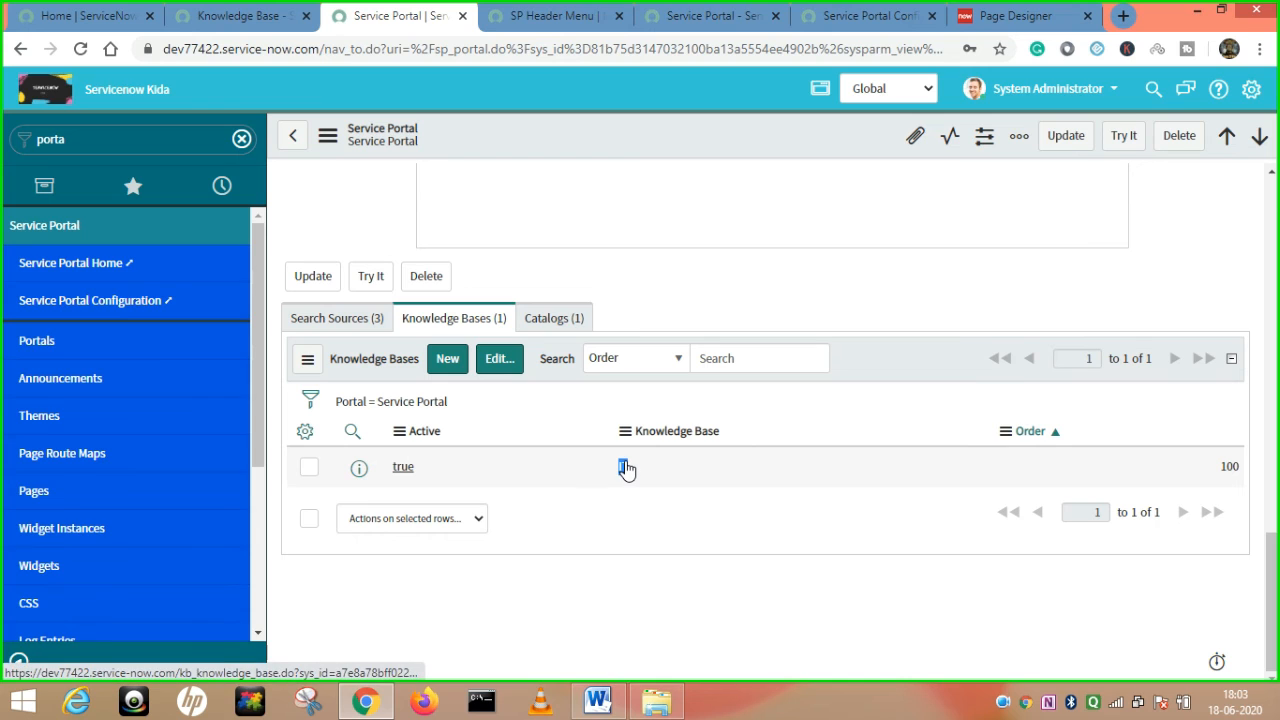
pyautogui.middleClick(626, 469)
pyautogui.click(471, 17)
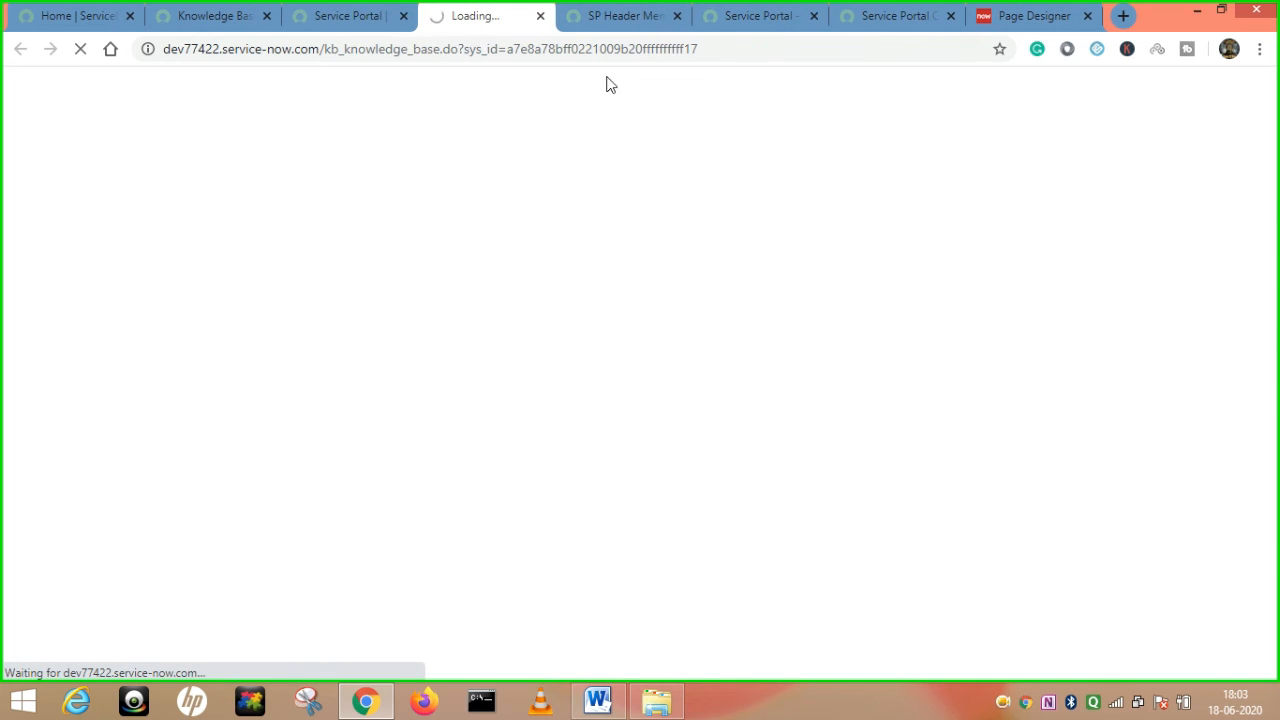
# Check that the kb_id in the portal Knowledge page address matches the IT record's sys_id.
pyautogui.click(240, 17)
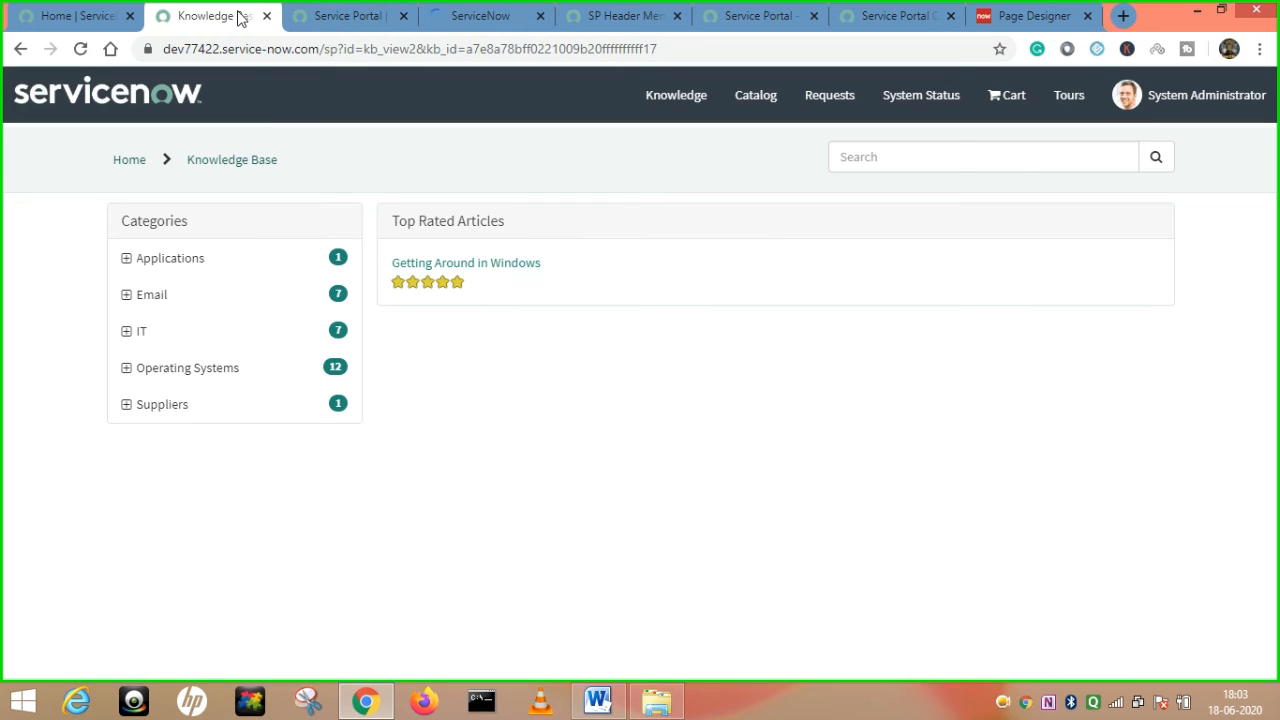
pyautogui.click(639, 48)
pyautogui.doubleClick(603, 50)
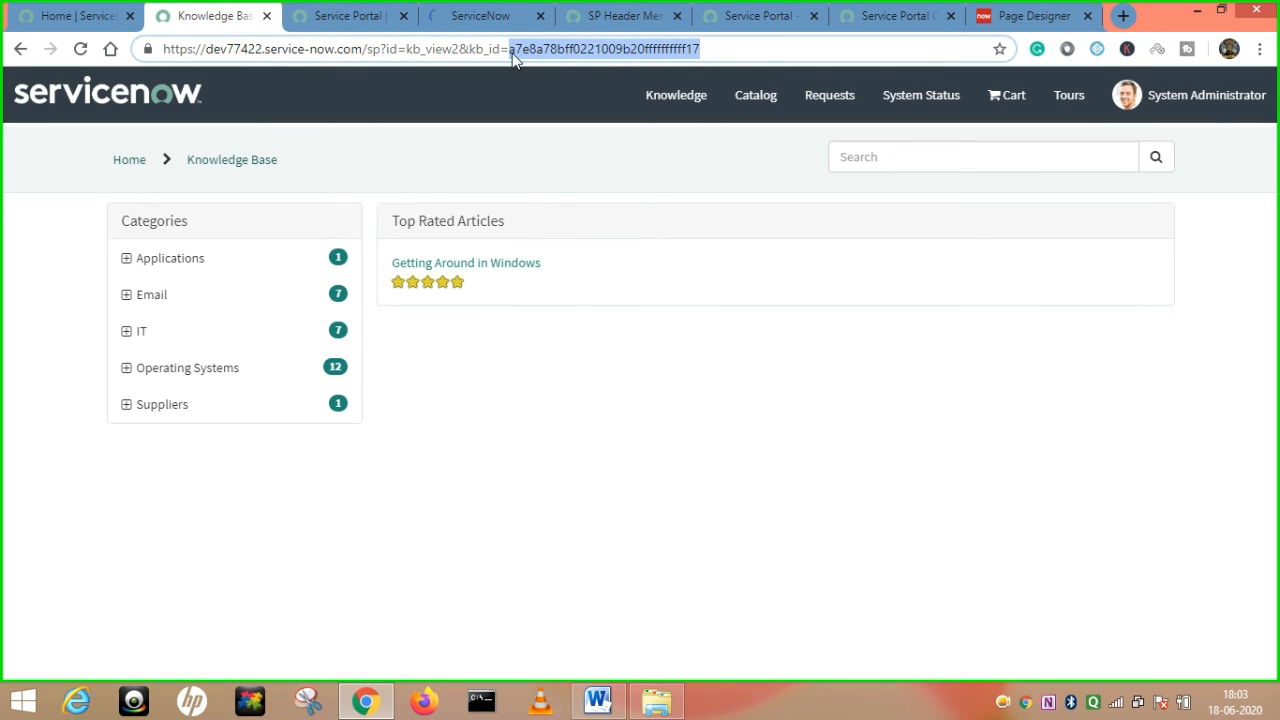
pyautogui.click(480, 15)
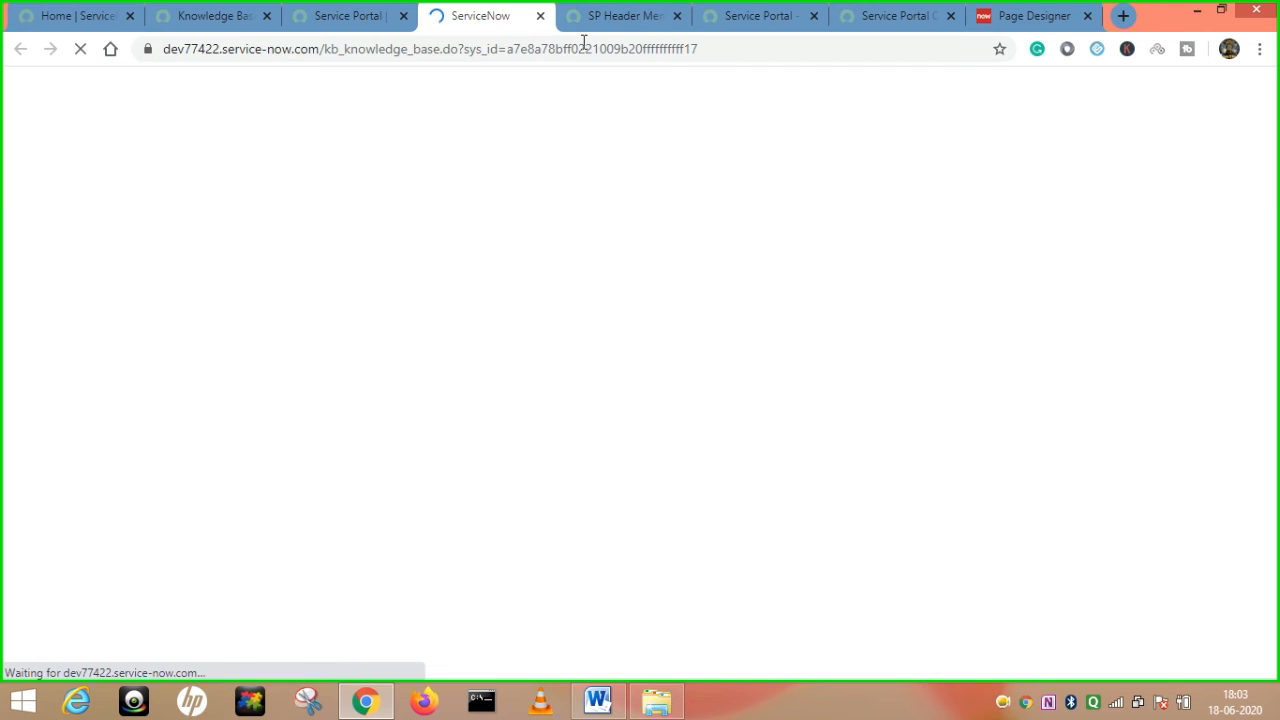
pyautogui.doubleClick(607, 50)
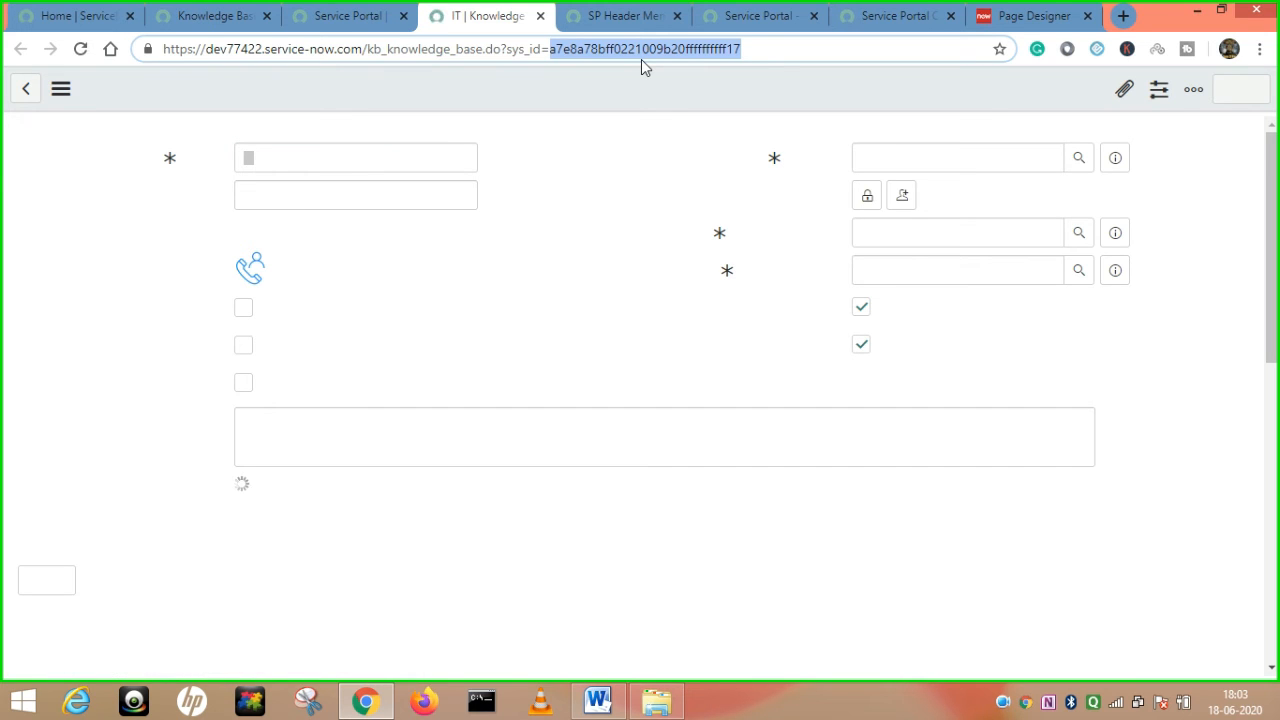
pyautogui.click(196, 18)
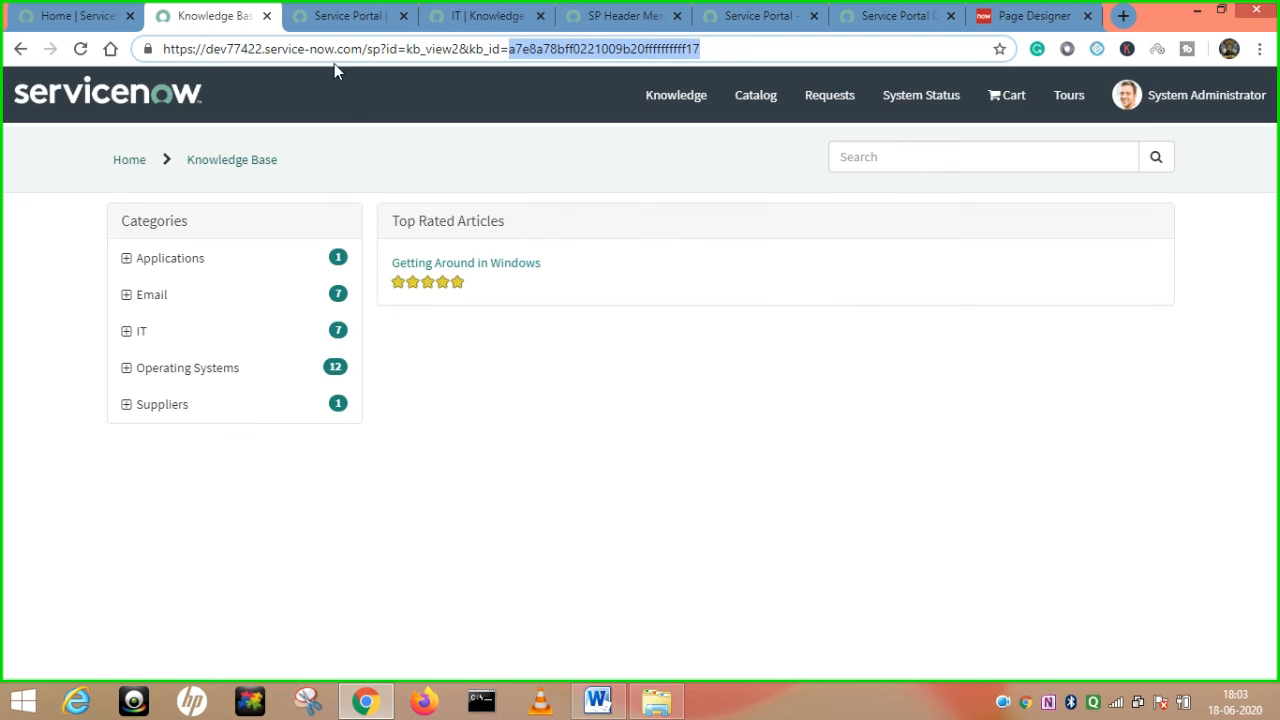
pyautogui.click(358, 18)
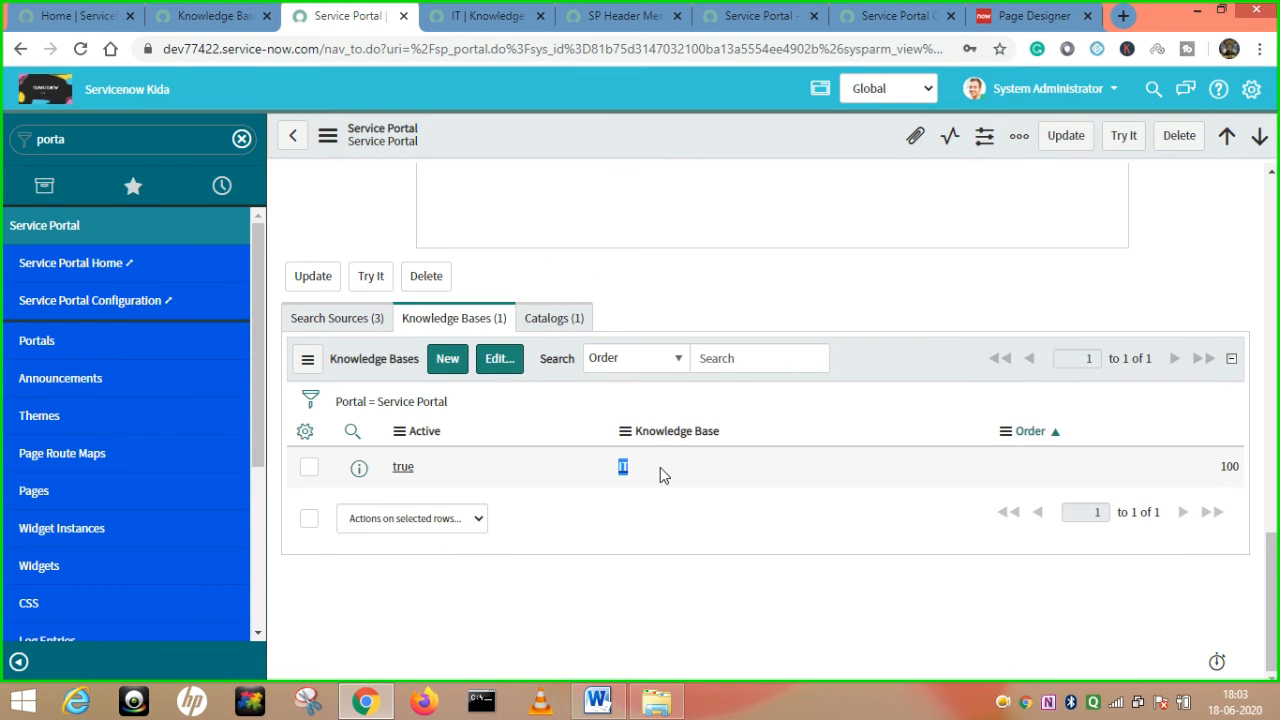
# Show the Catalogs list with Service Catalog at order 100, and check the sc_category home page value.
pyautogui.click(560, 318)
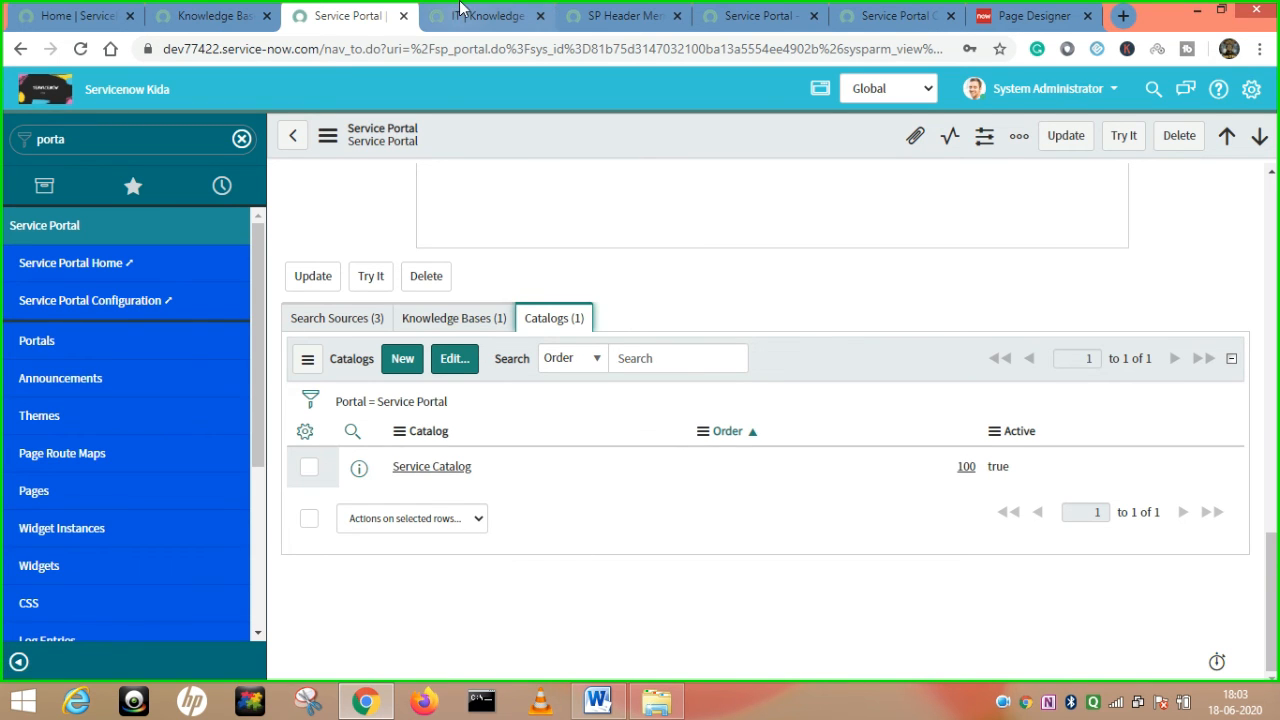
pyautogui.scroll(1, 843, 265)
pyautogui.scroll(5, 843, 265)
pyautogui.scroll(5, 1041, 262)
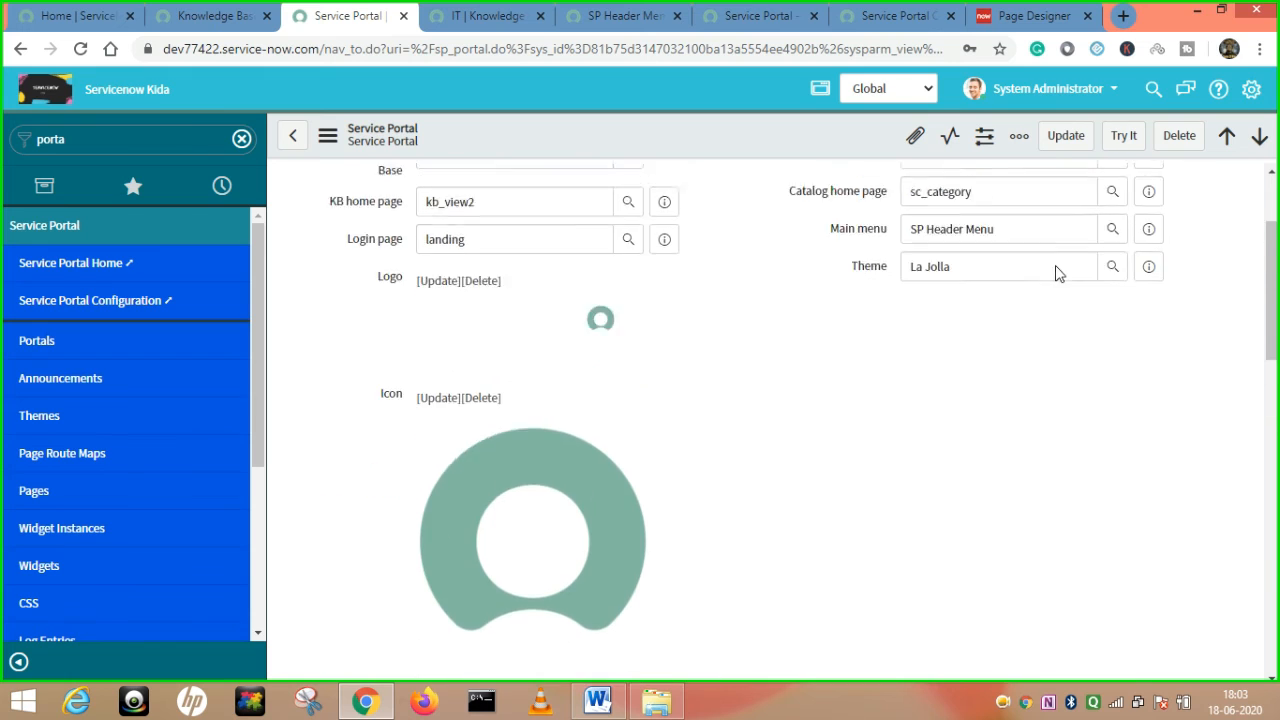
pyautogui.click(1033, 355)
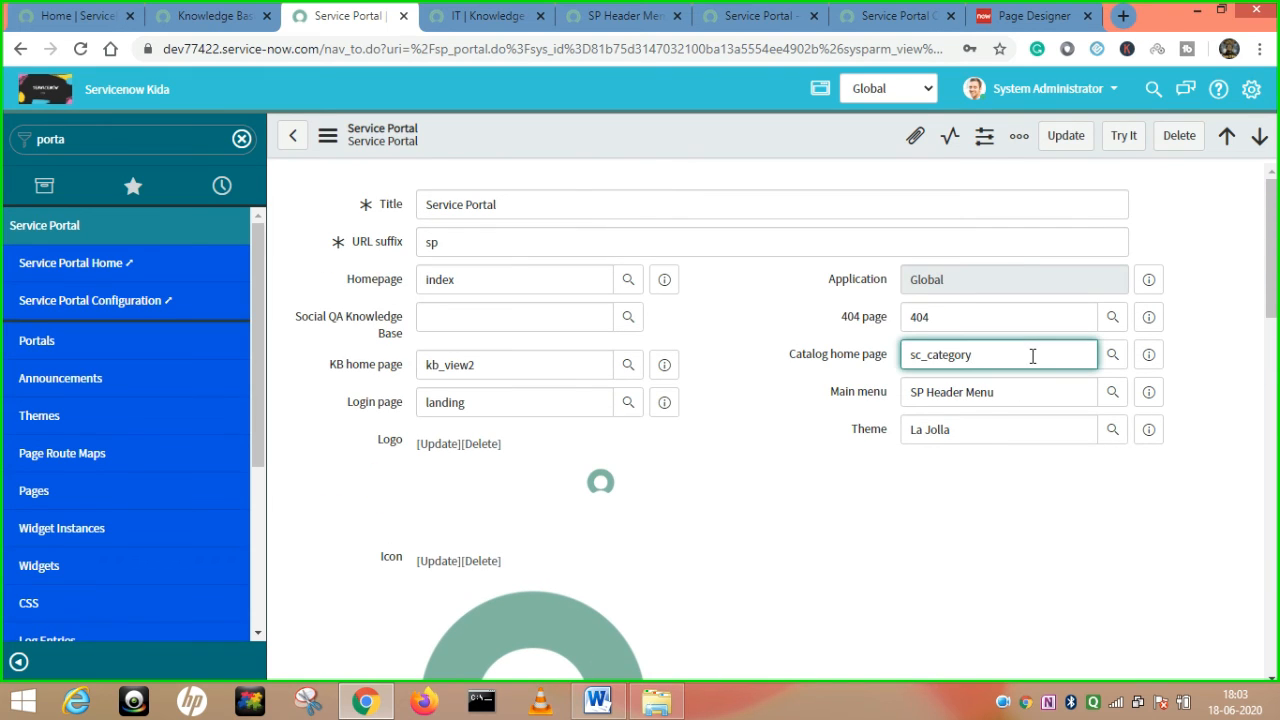
pyautogui.moveTo(1030, 355); pyautogui.dragTo(893, 363)
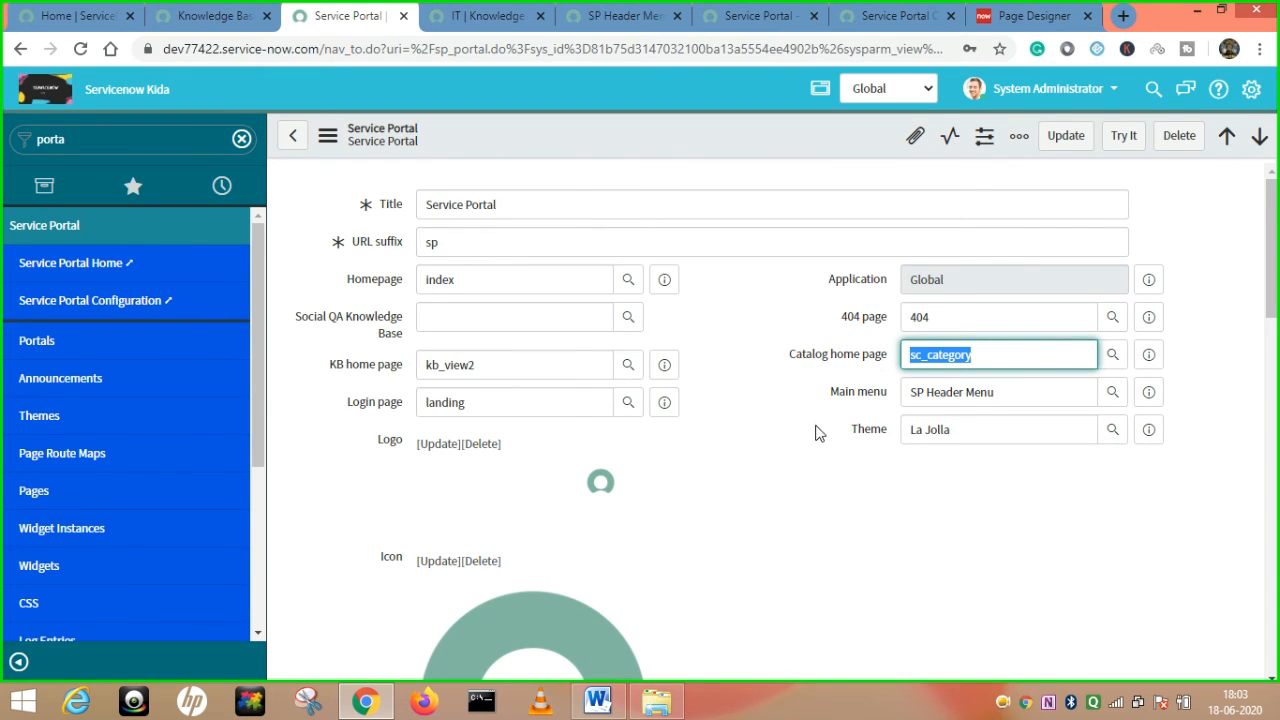
pyautogui.scroll(-8, 814, 437)
pyautogui.scroll(-5, 838, 471)
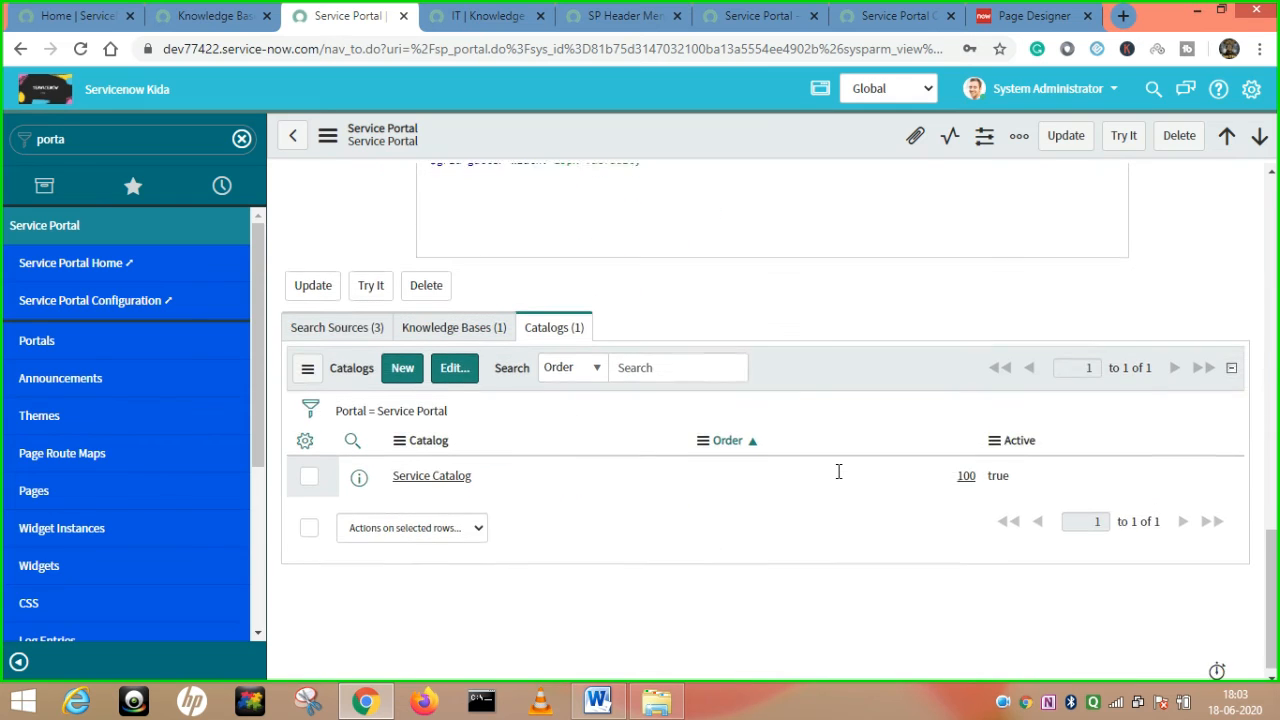
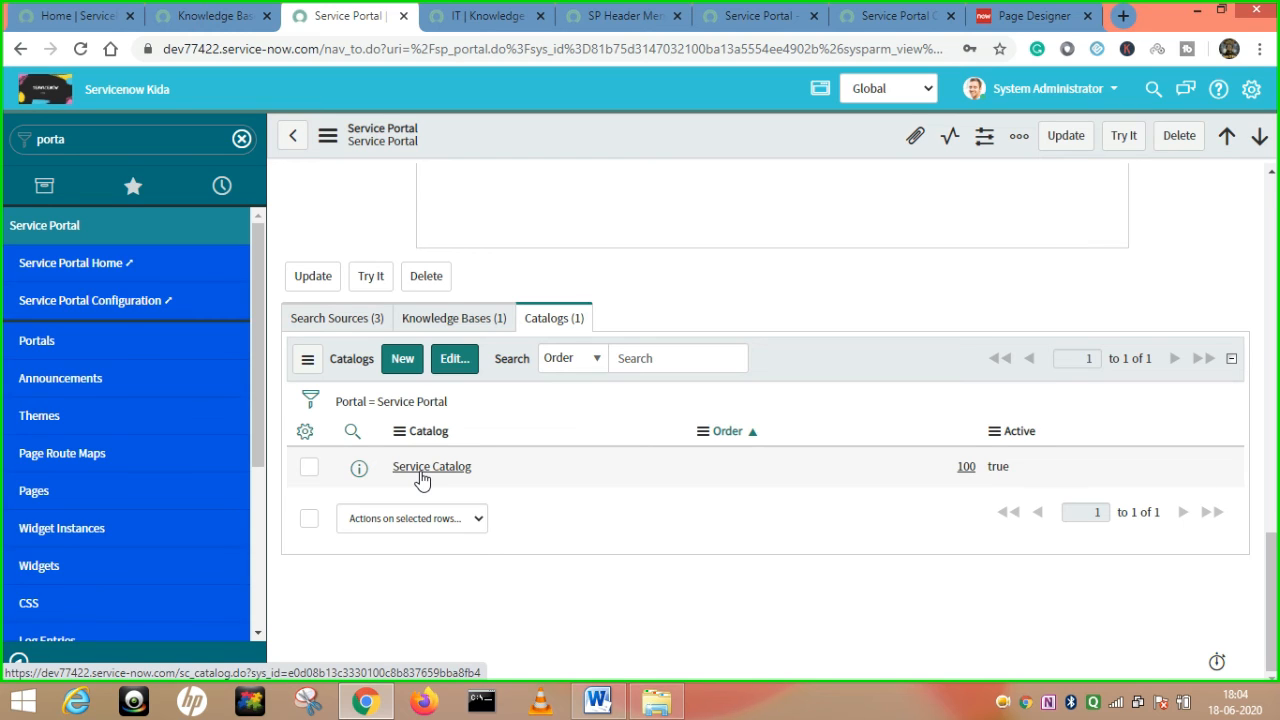
# Compare the portal's Knowledge Base and catalog pages against the Service Portal record.
pyautogui.click(200, 14)
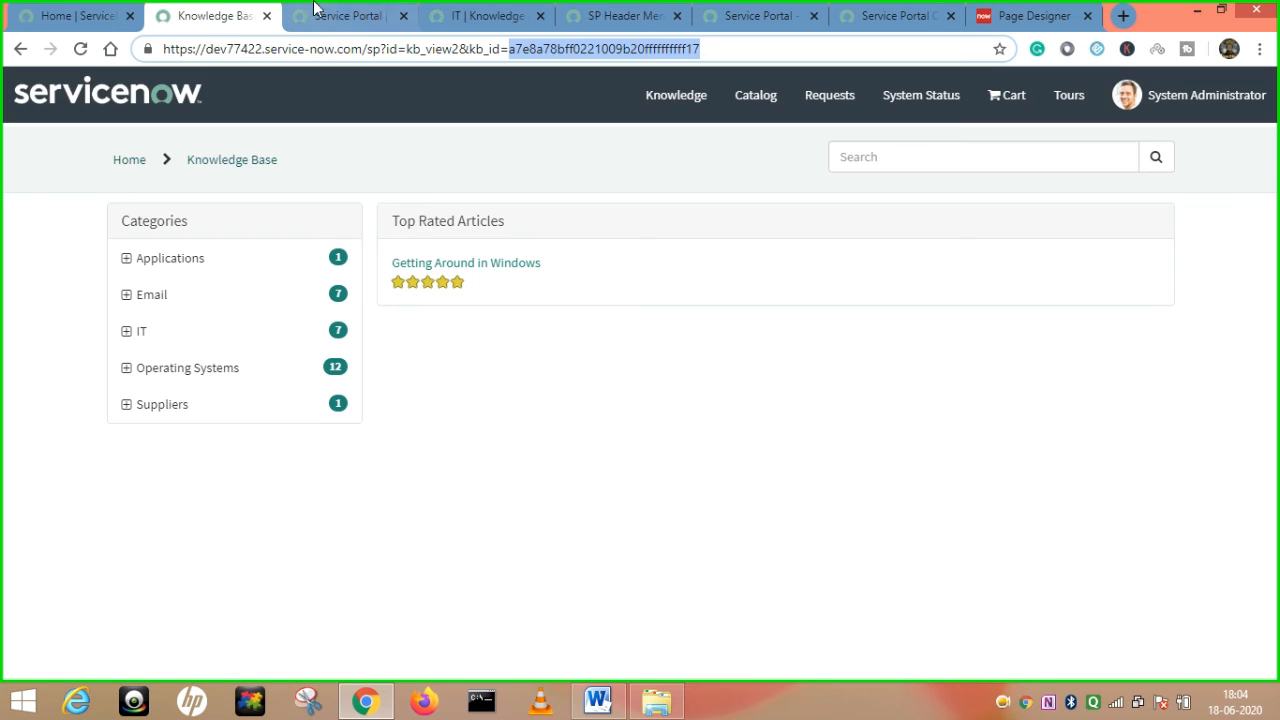
pyautogui.click(343, 15)
pyautogui.click(216, 17)
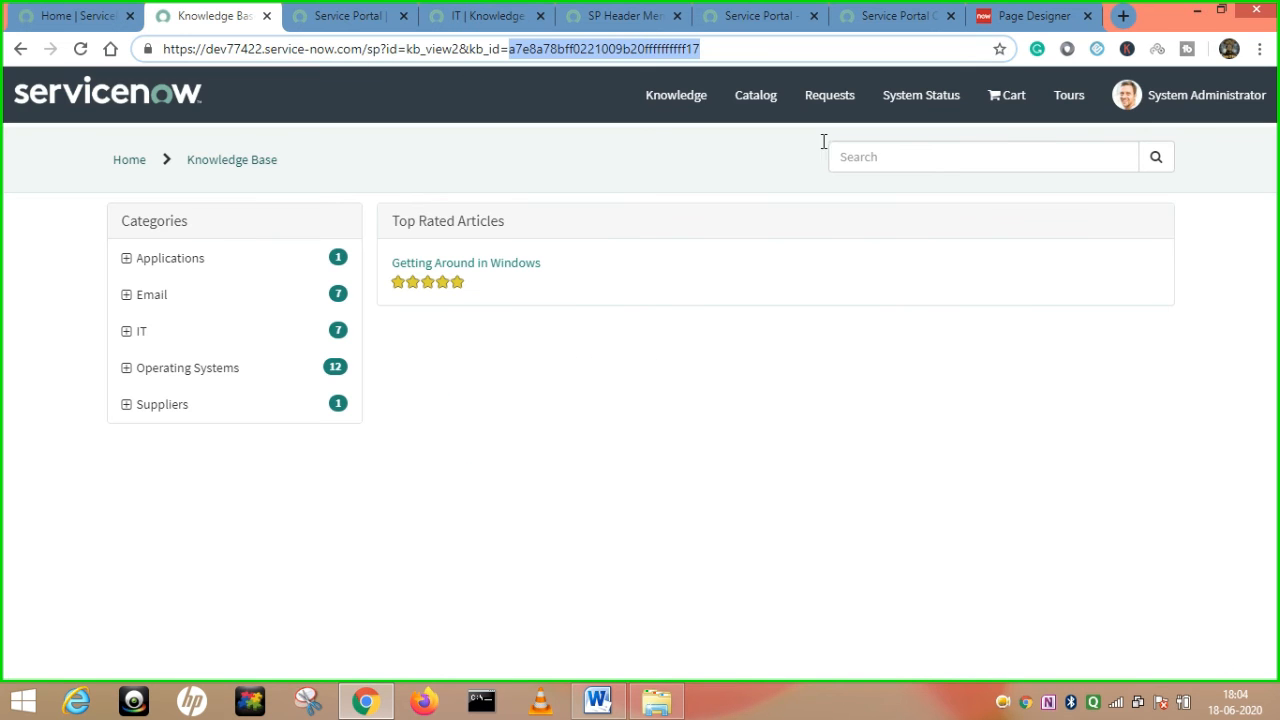
pyautogui.click(755, 95)
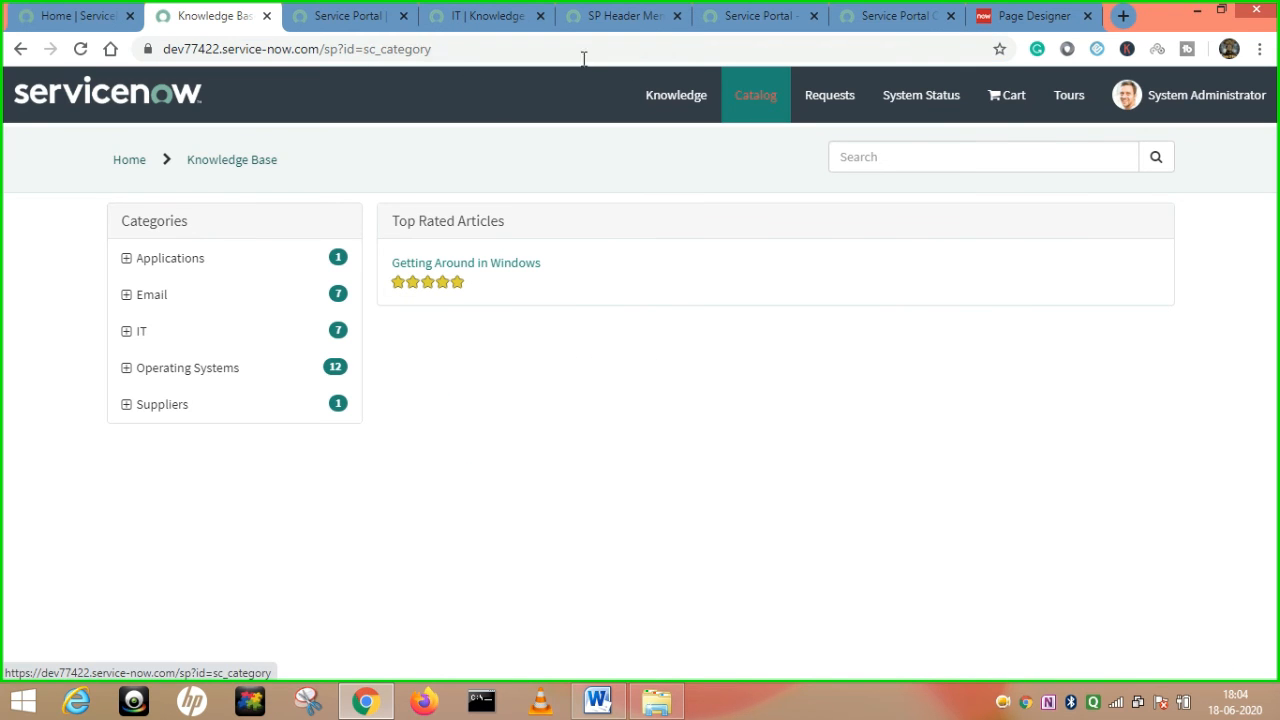
pyautogui.click(356, 20)
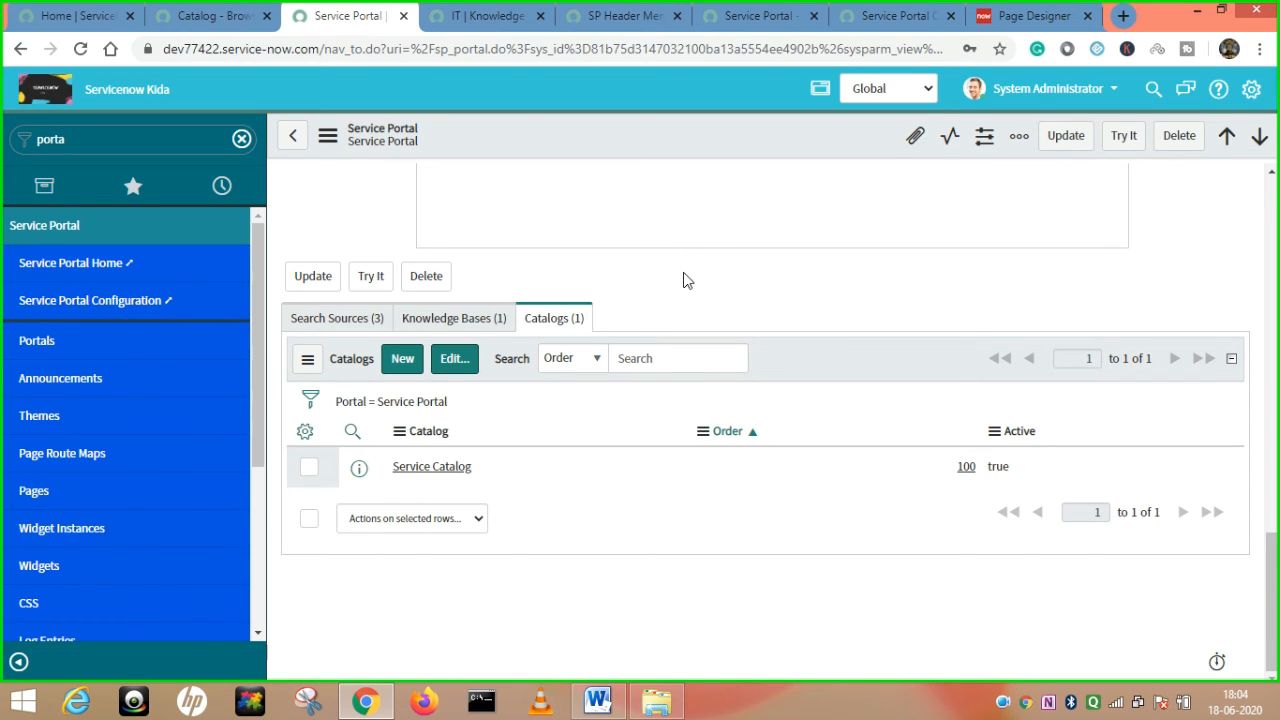
# Show the portal's Search Sources: Knowledge Bases, Questions and Answers, and Catalogs.
pyautogui.scroll(3, 729, 300)
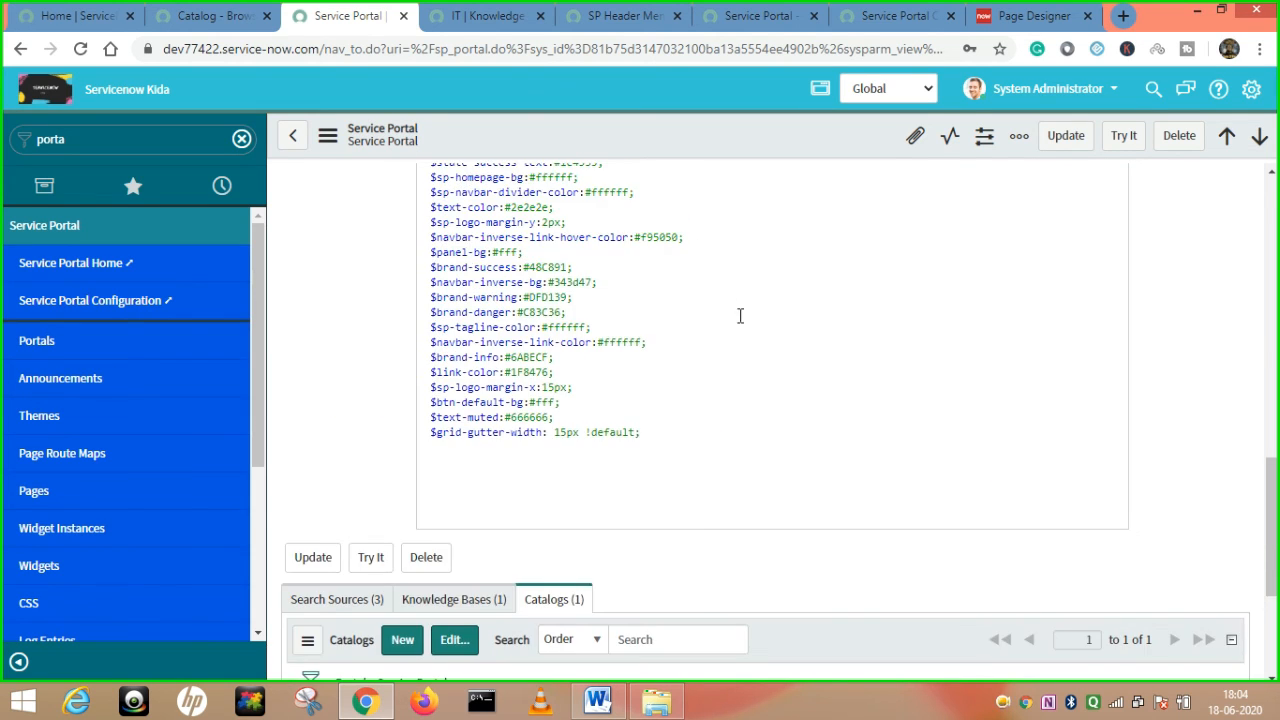
pyautogui.scroll(-2, 866, 414)
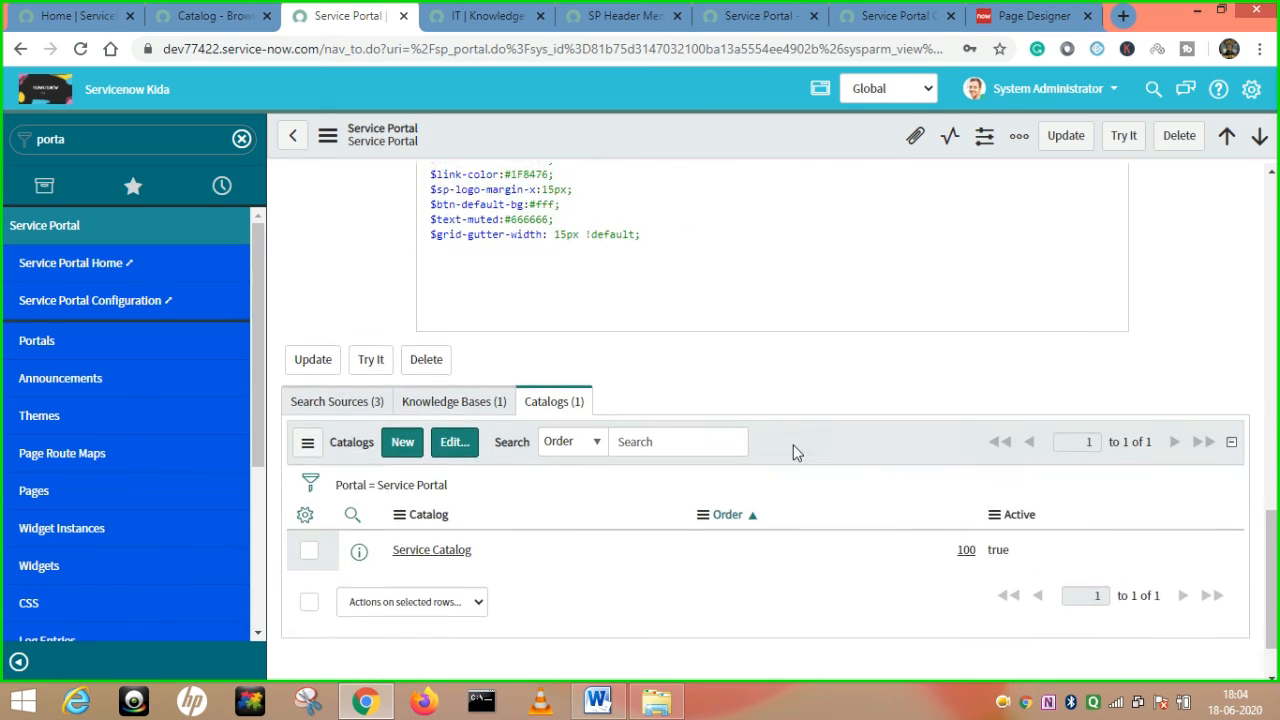
pyautogui.scroll(15, 786, 421)
pyautogui.scroll(-15, 790, 475)
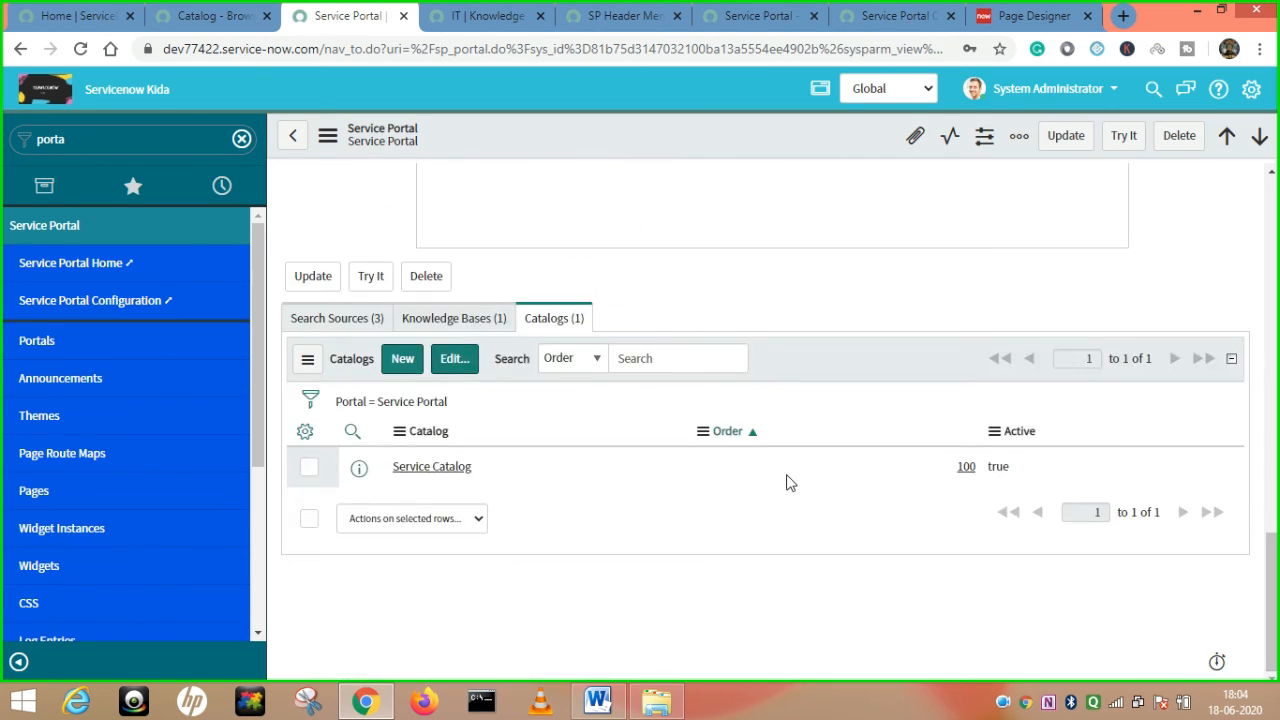
pyautogui.click(350, 322)
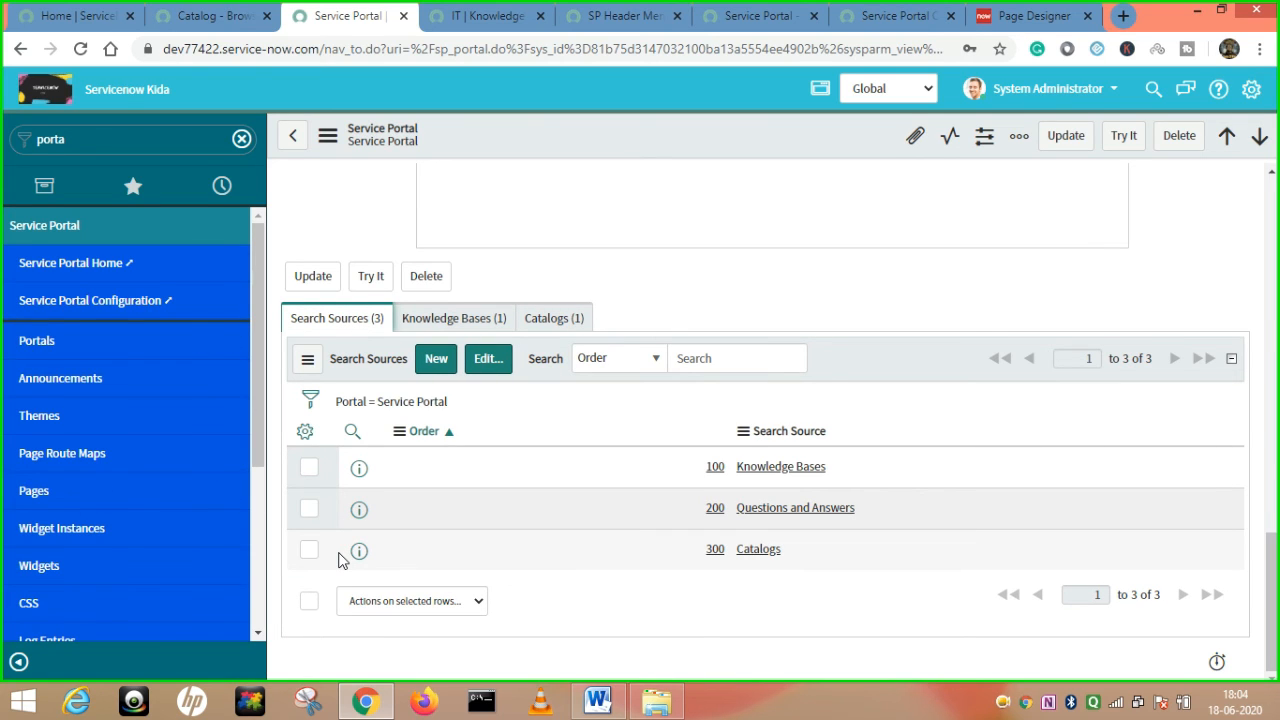
pyautogui.click(210, 16)
# Search for 'testing' from the portal home page's How can we help? box.
pyautogui.click(85, 96)
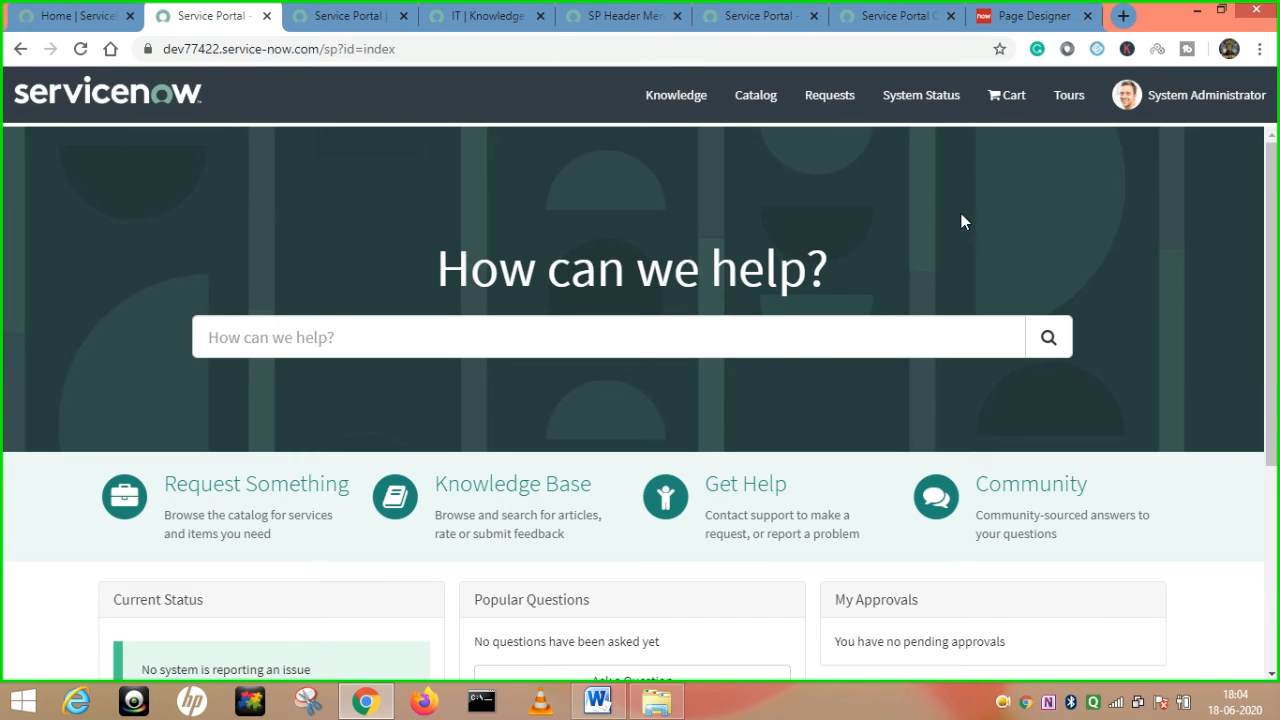
pyautogui.click(499, 343)
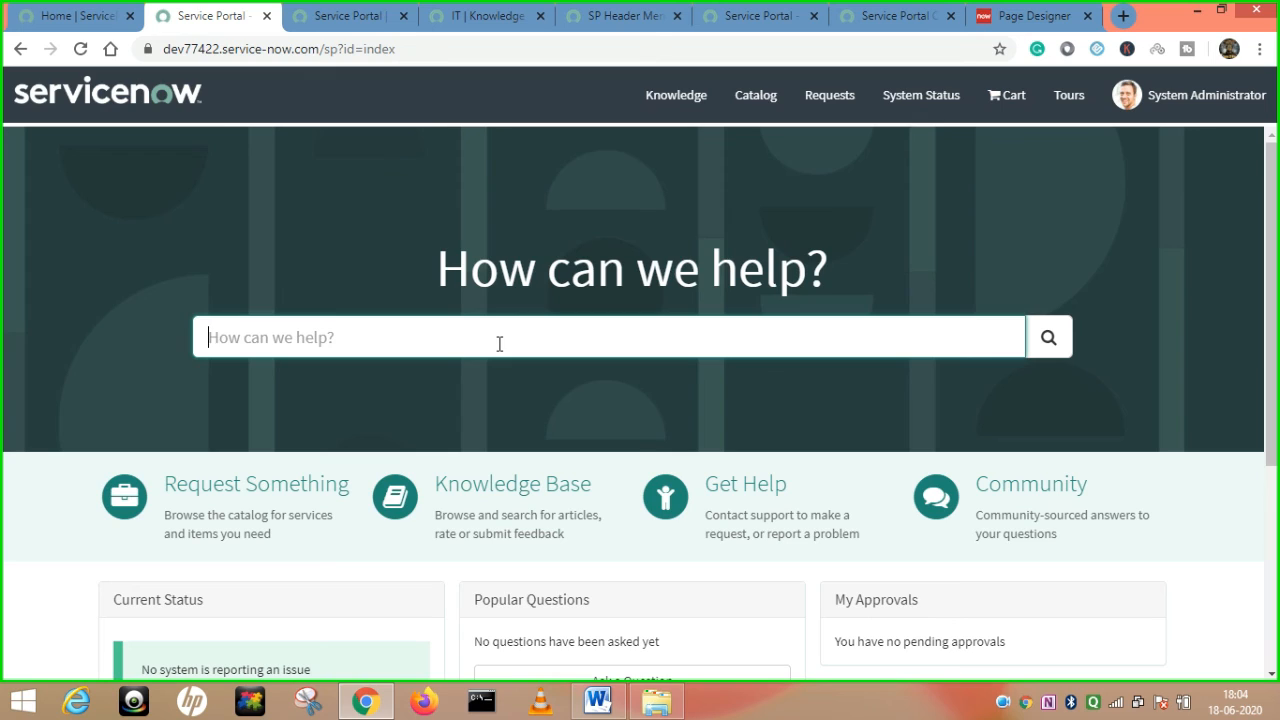
pyautogui.write('n')
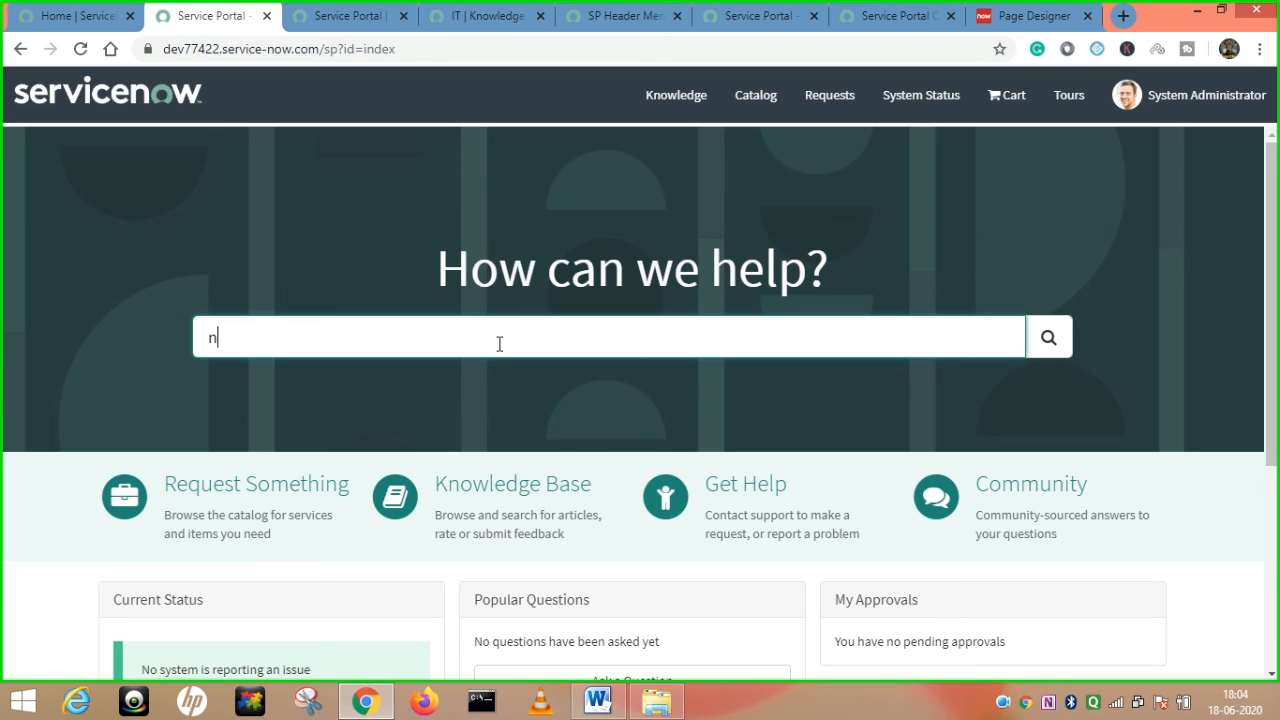
pyautogui.press('BackSpace')
pyautogui.press('BackSpace')
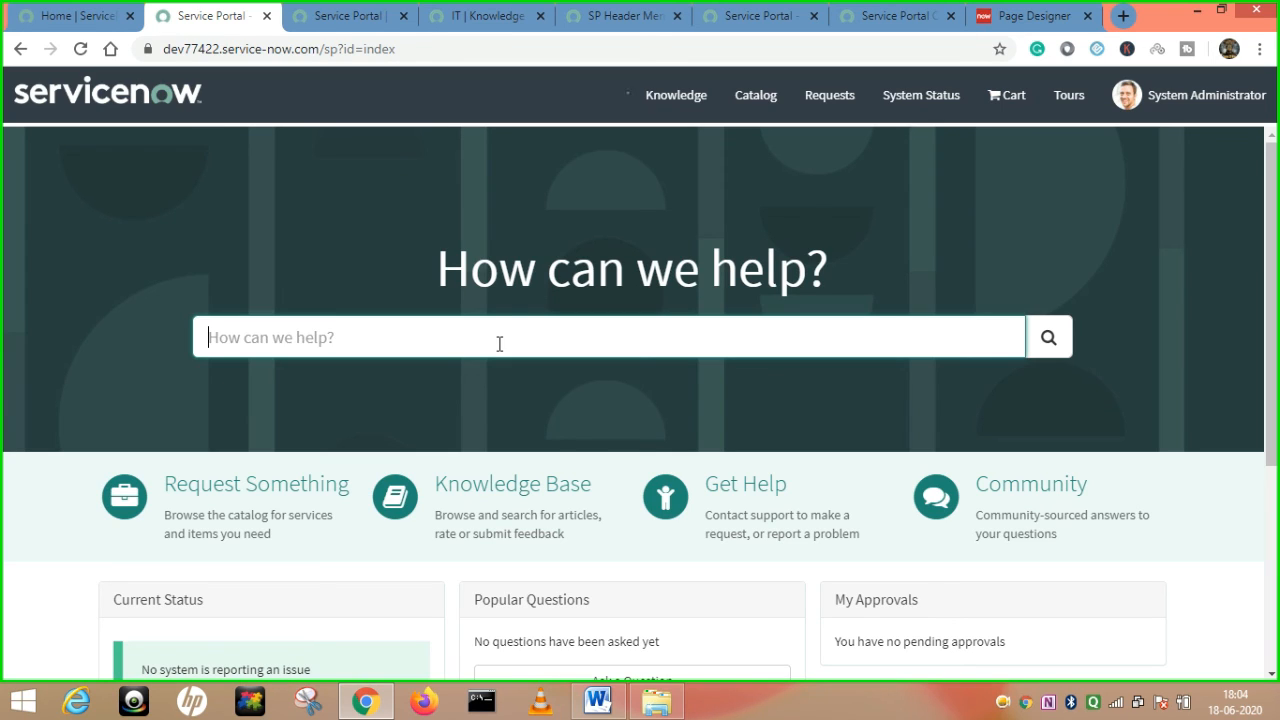
pyautogui.write('testing')
pyautogui.press('Return')
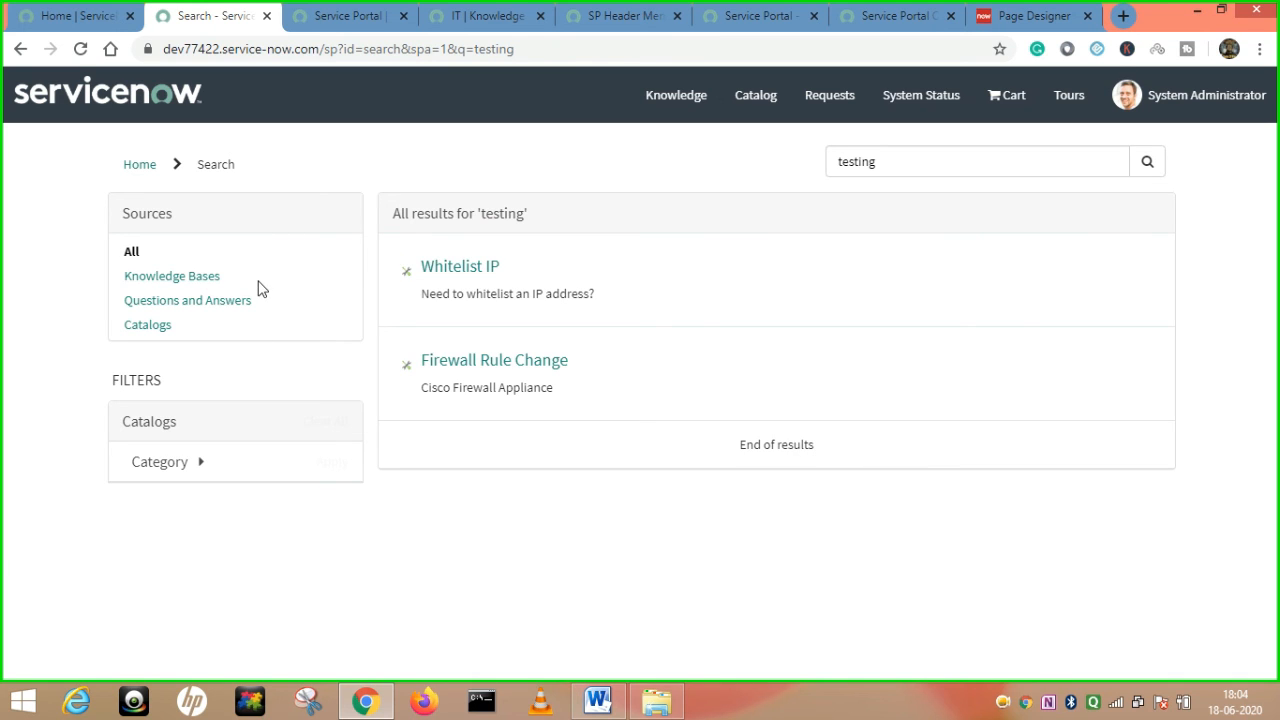
# Highlight the Knowledge Bases, Questions and Answers and Catalogs entries in the Sources panel.
pyautogui.moveTo(243, 277); pyautogui.dragTo(120, 280)
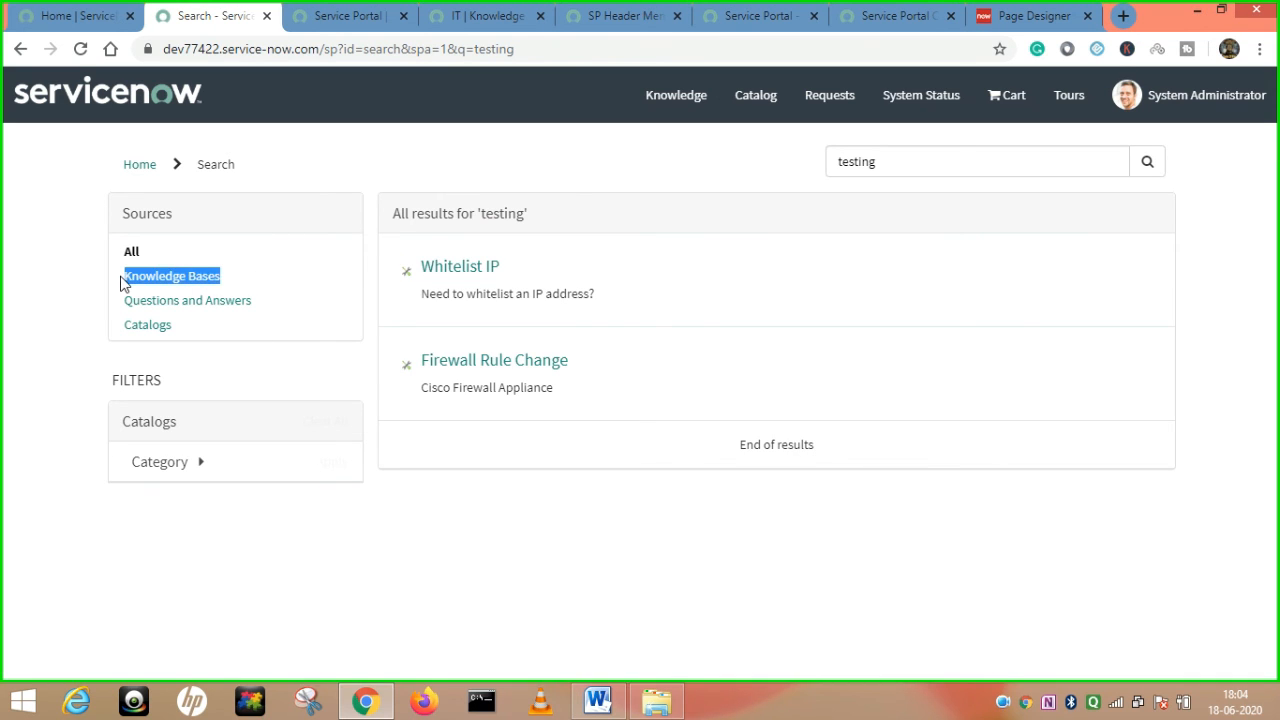
pyautogui.moveTo(286, 313); pyautogui.dragTo(116, 311)
pyautogui.moveTo(209, 331); pyautogui.dragTo(122, 342)
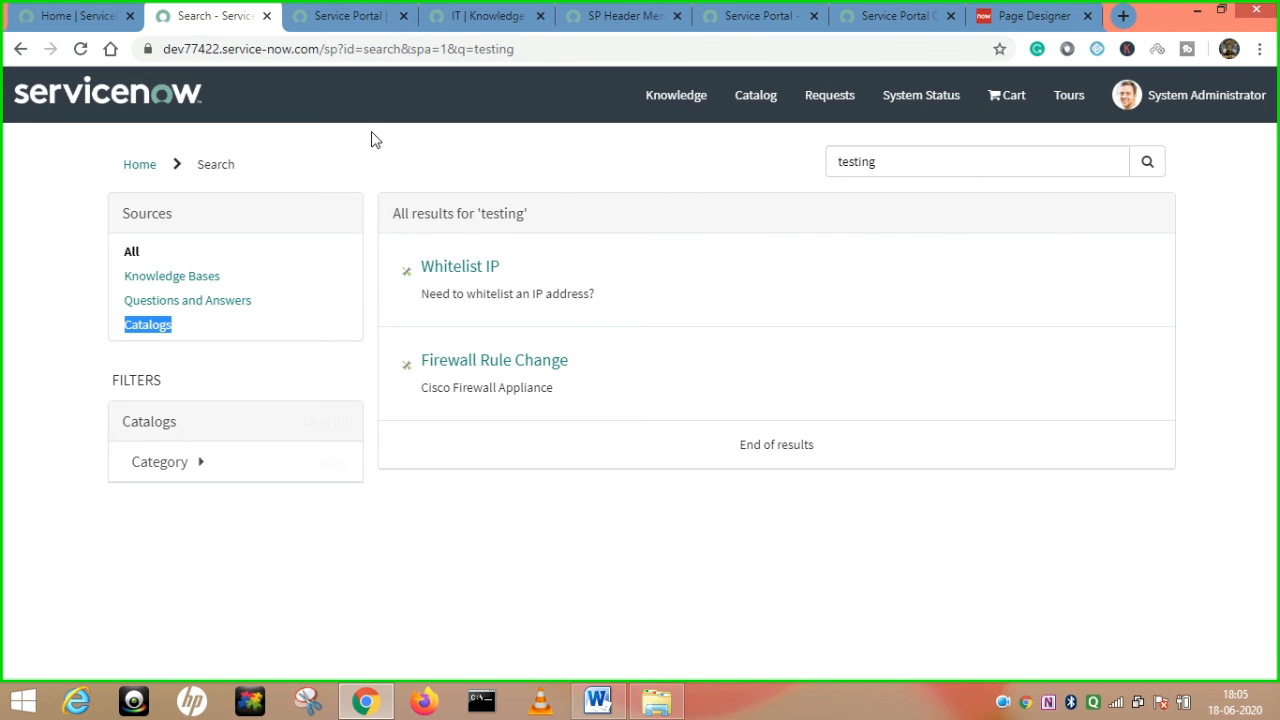
pyautogui.click(340, 16)
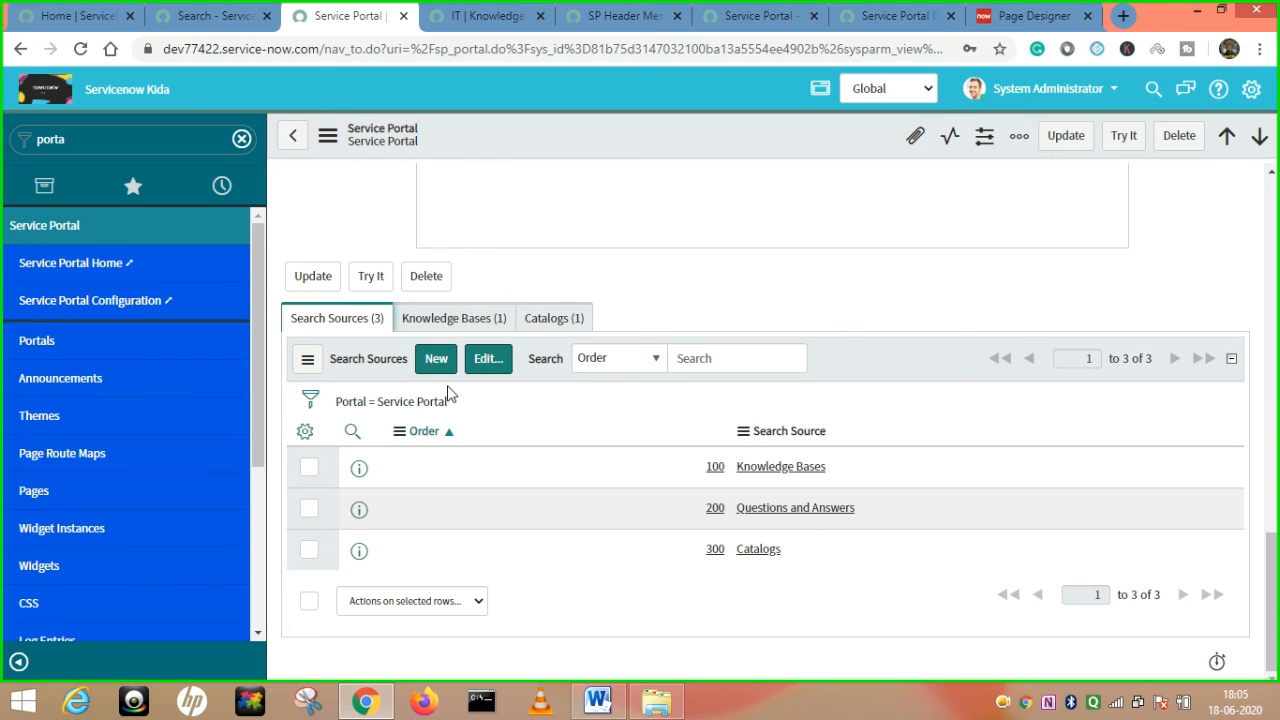
# Move Pages and Links from Collection into the portal's search sources and save, making five.
pyautogui.click(481, 365)
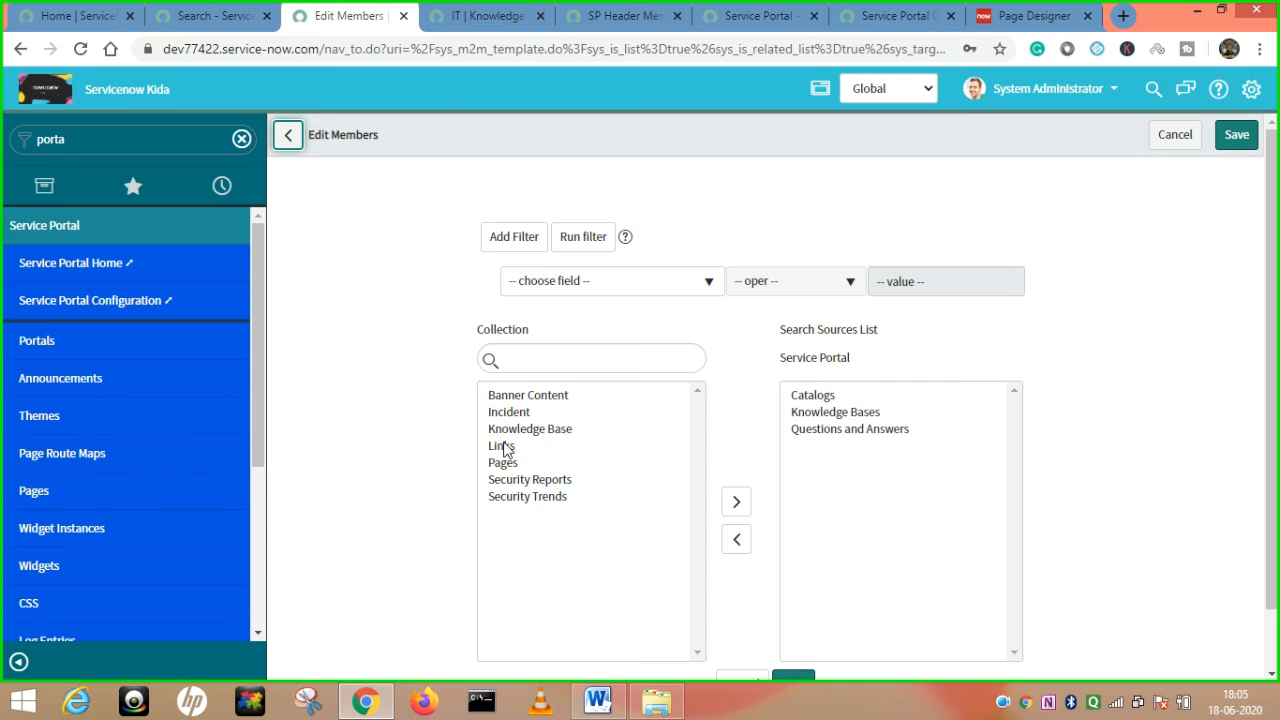
pyautogui.click(503, 446)
pyautogui.click(736, 501)
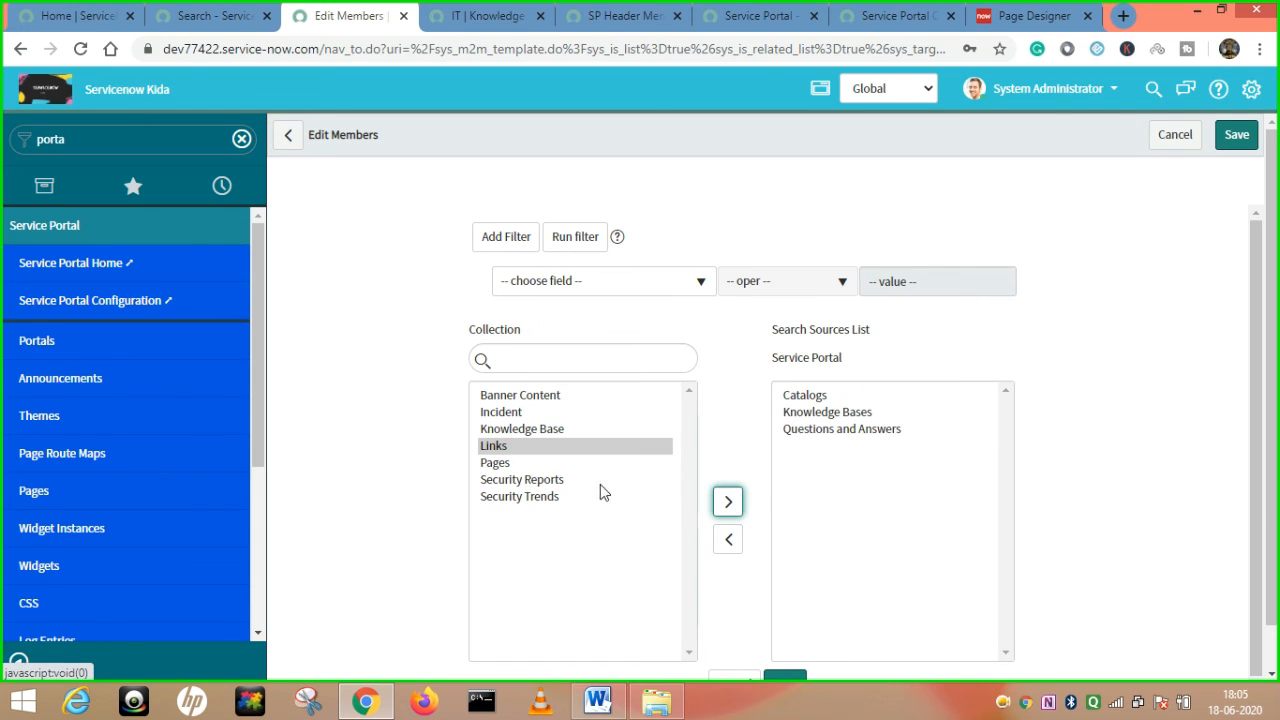
pyautogui.click(494, 465)
pyautogui.click(727, 503)
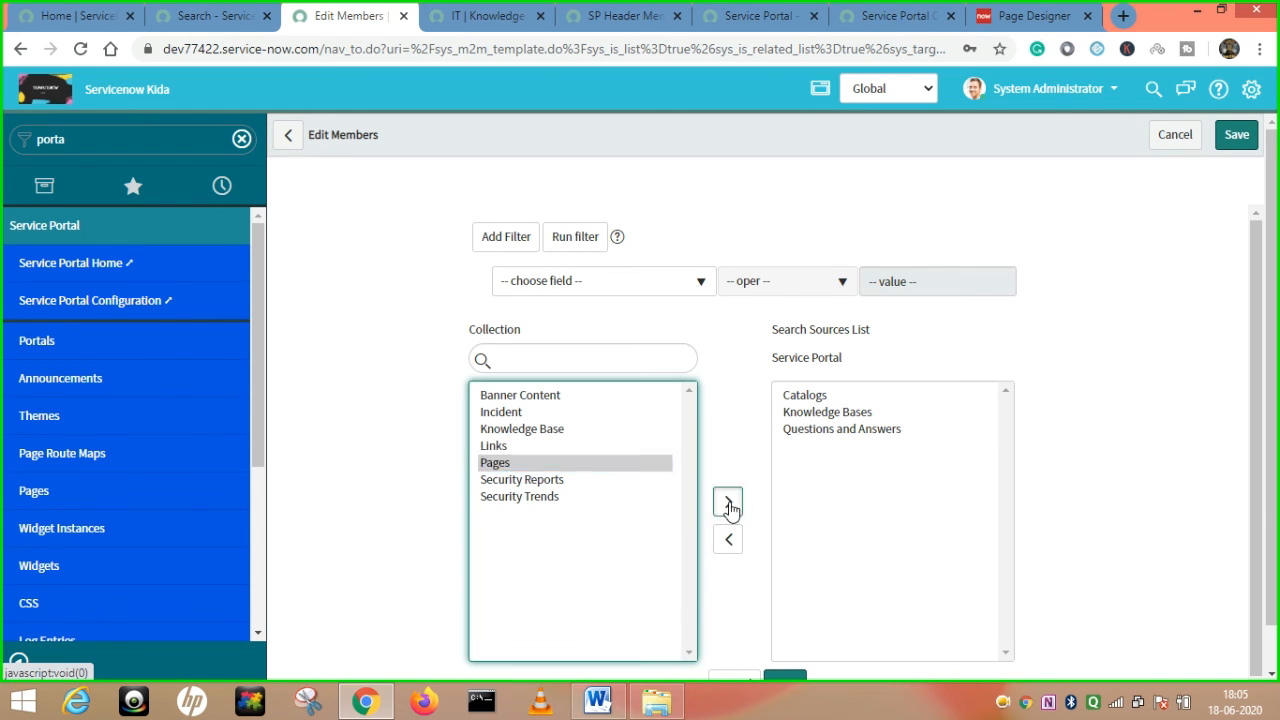
pyautogui.click(487, 447)
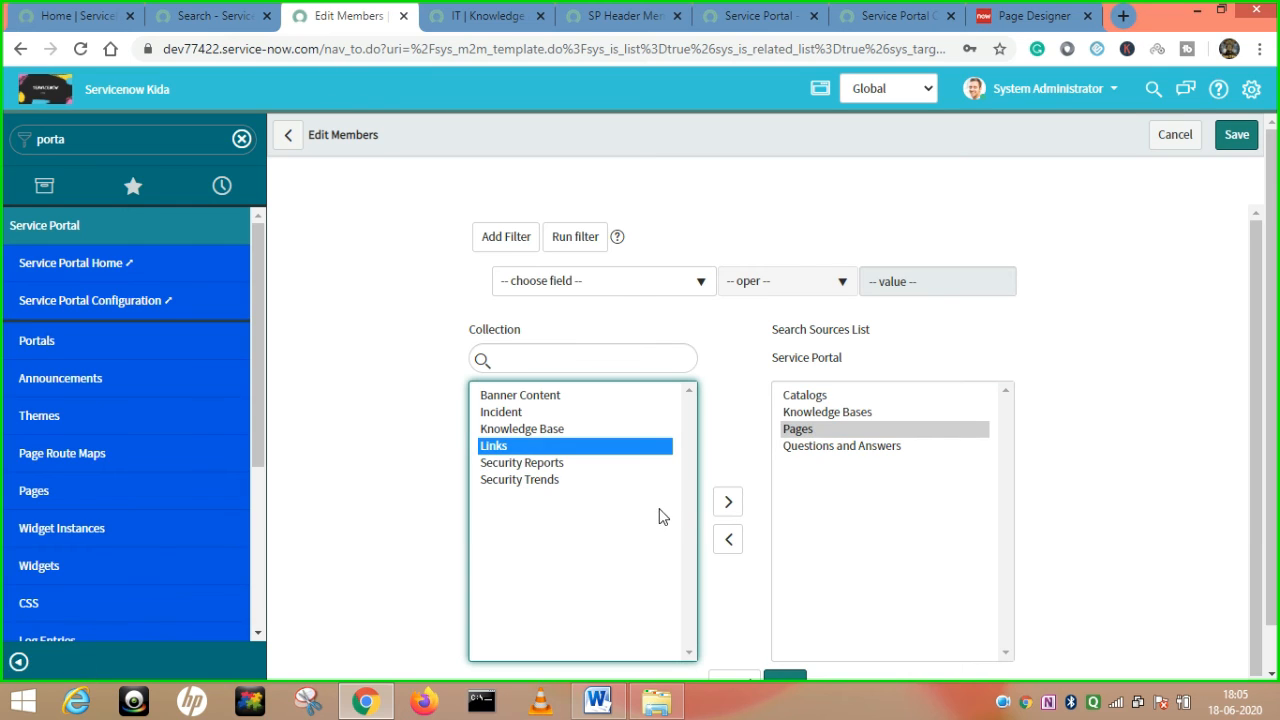
pyautogui.click(734, 500)
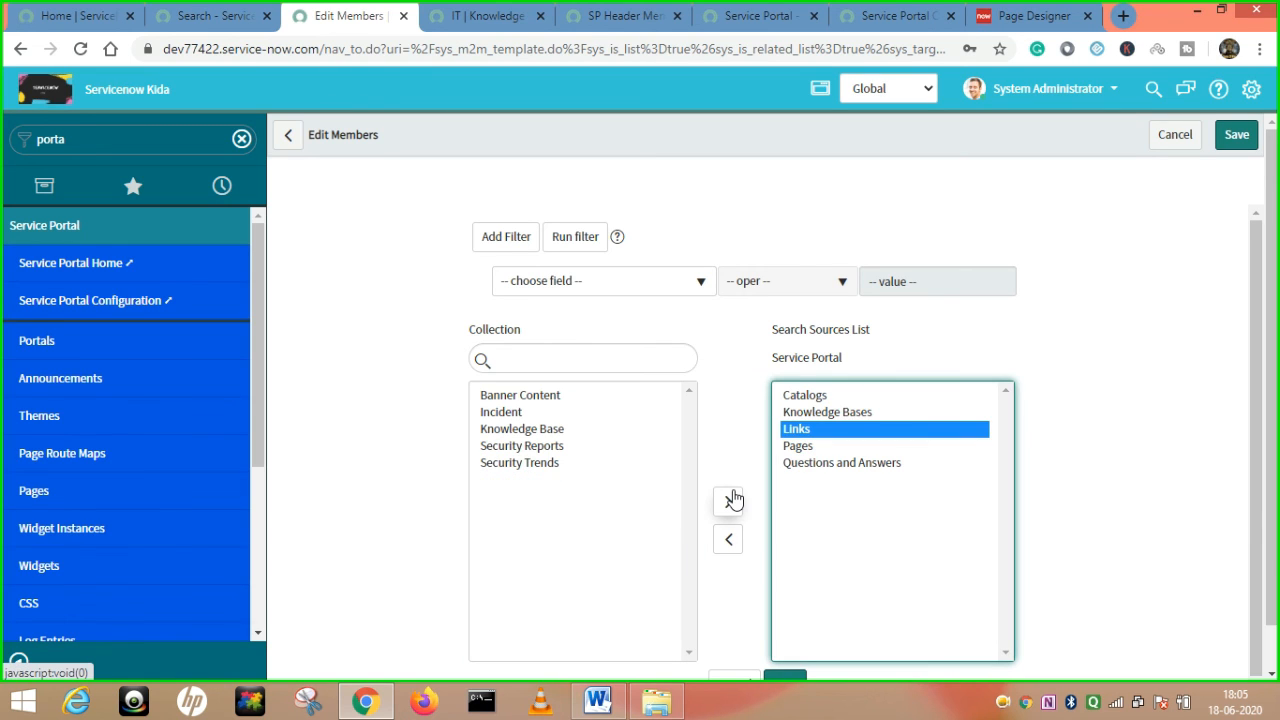
pyautogui.scroll(-1, 776, 480)
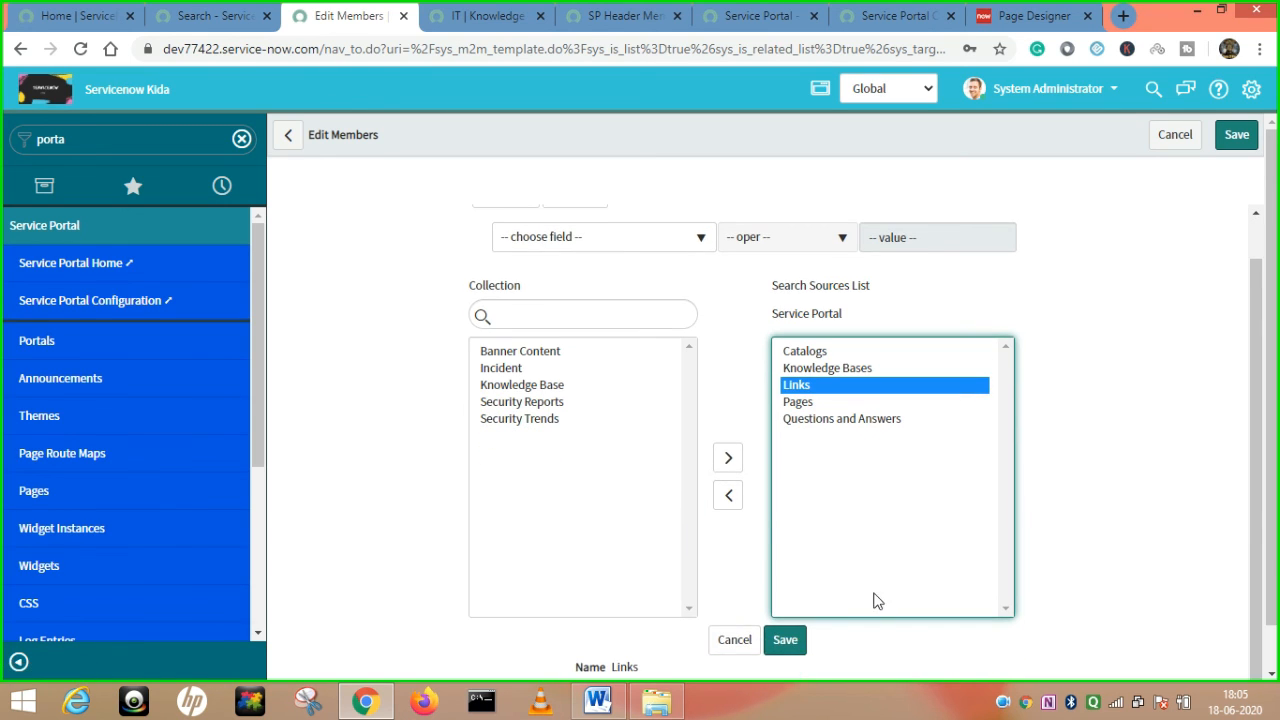
pyautogui.click(781, 645)
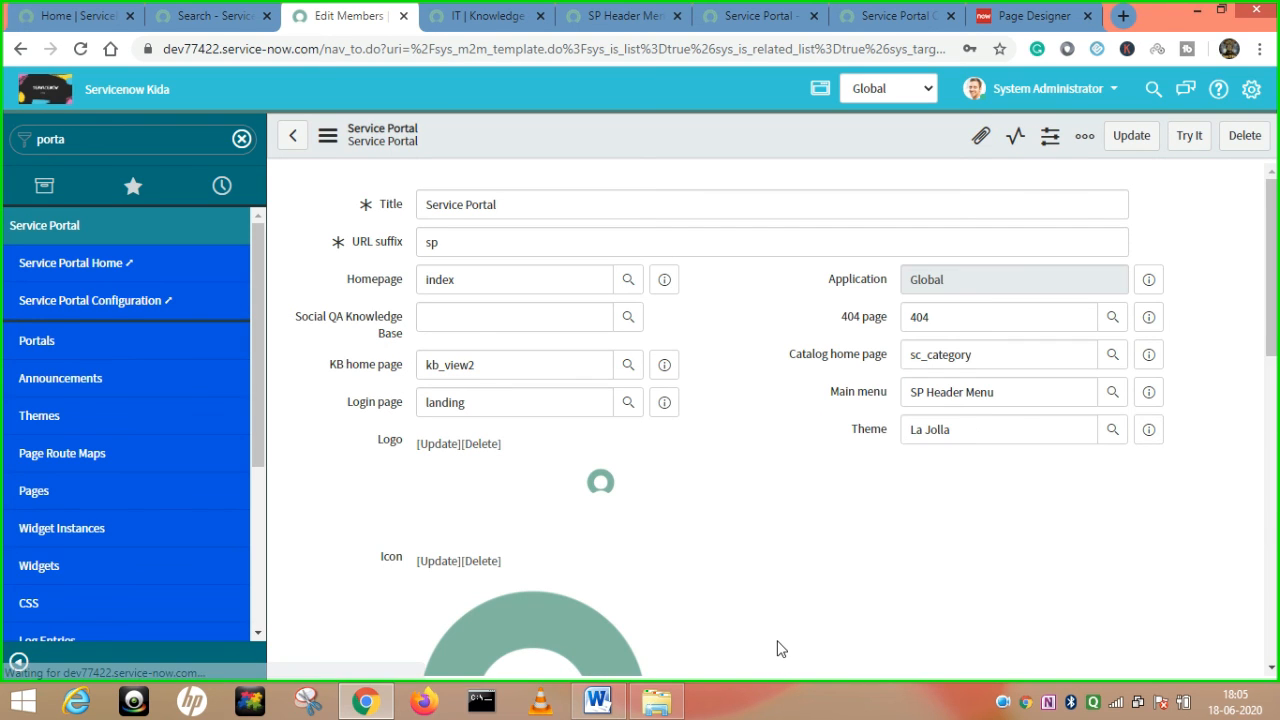
# Reload the 'testing' portal search, then scroll to the portal record's Search Sources list.
pyautogui.click(215, 15)
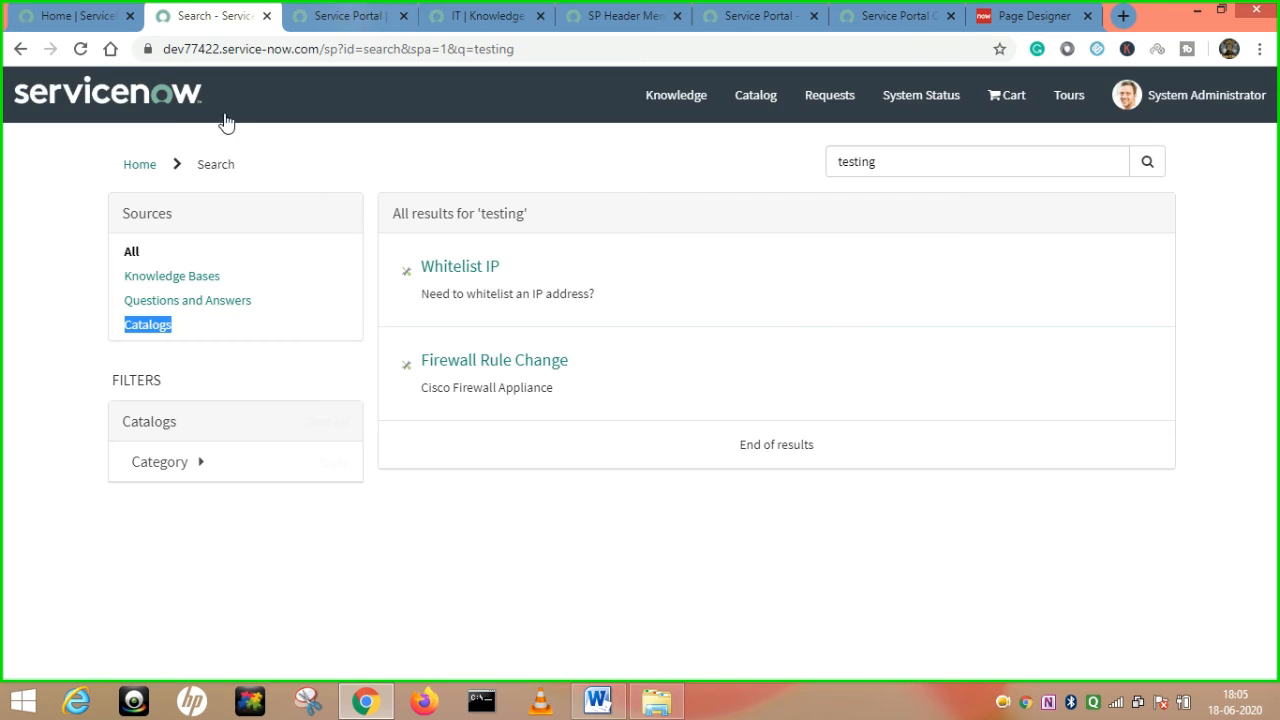
pyautogui.click(84, 52)
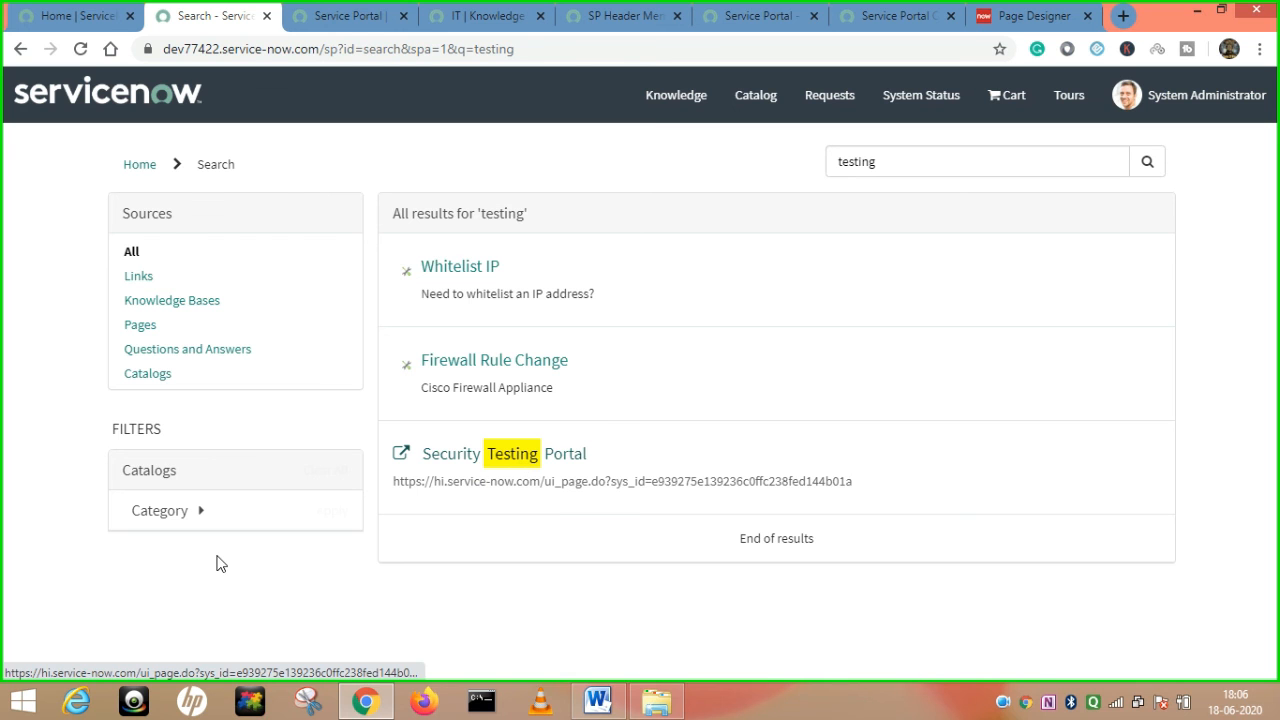
pyautogui.click(340, 16)
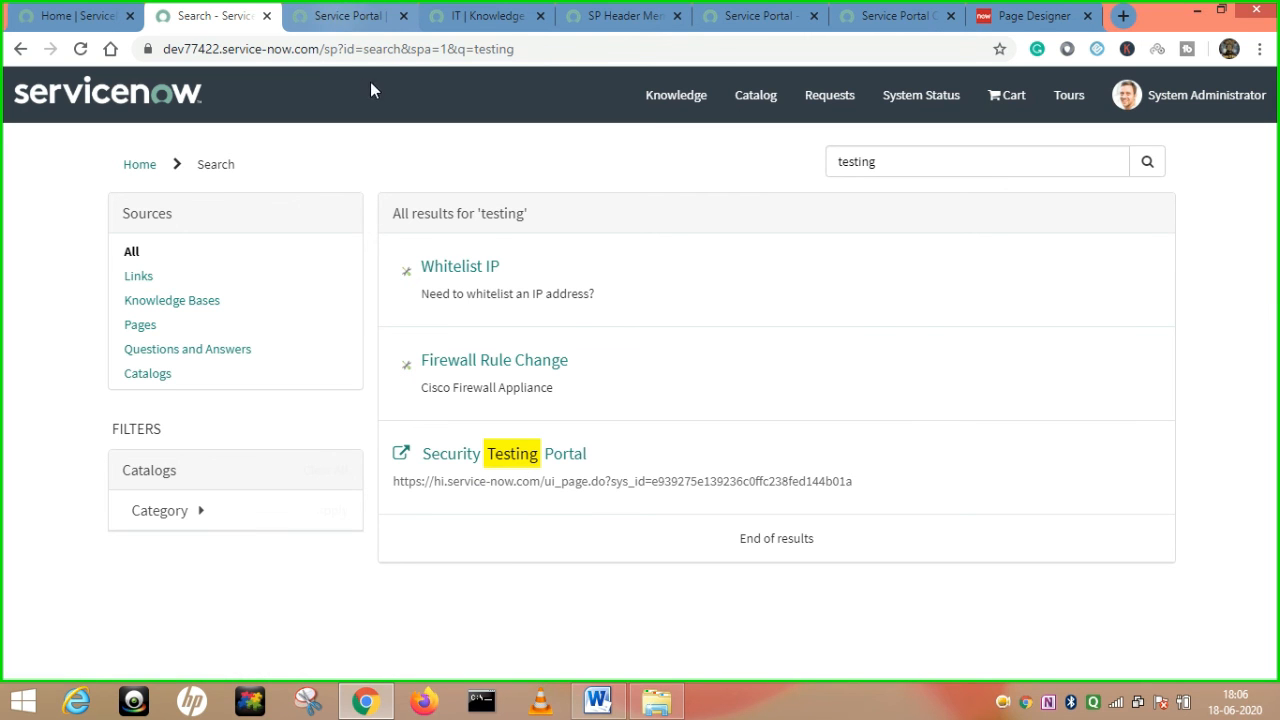
pyautogui.scroll(-5, 700, 403)
pyautogui.scroll(-10, 678, 467)
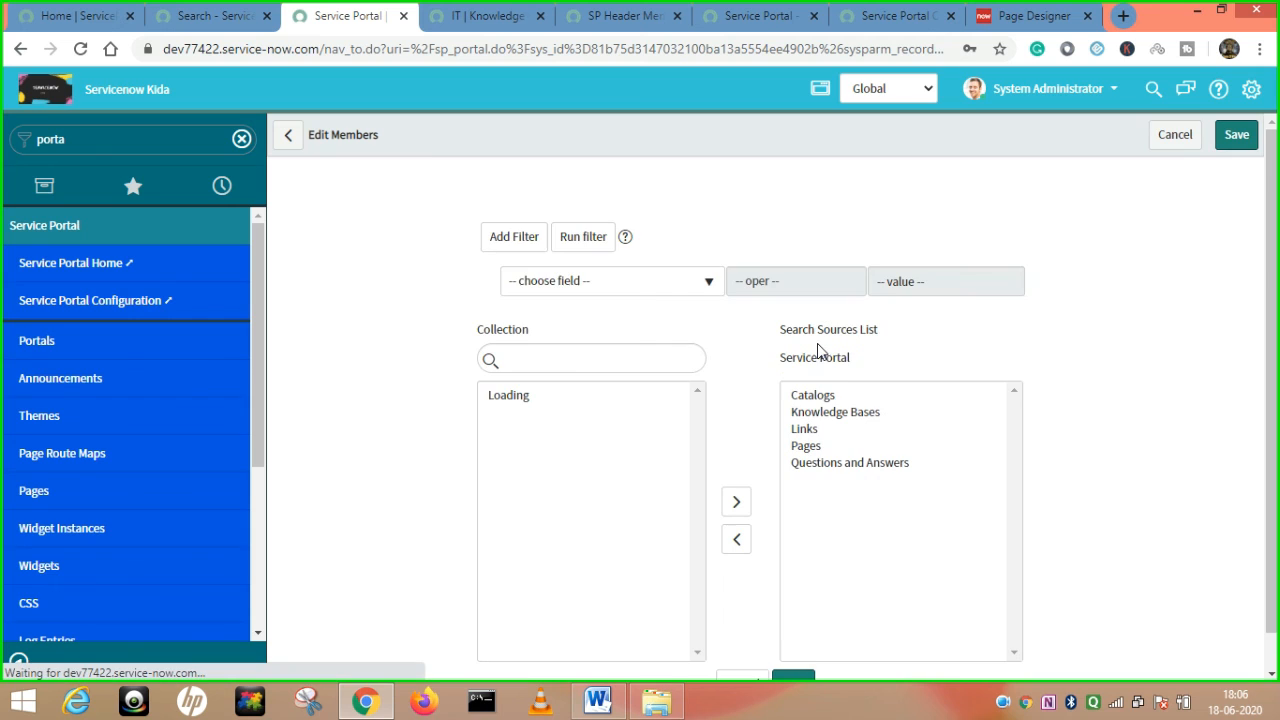
# Move Links and Pages back to Collection and save, leaving three search sources.
pyautogui.click(804, 430)
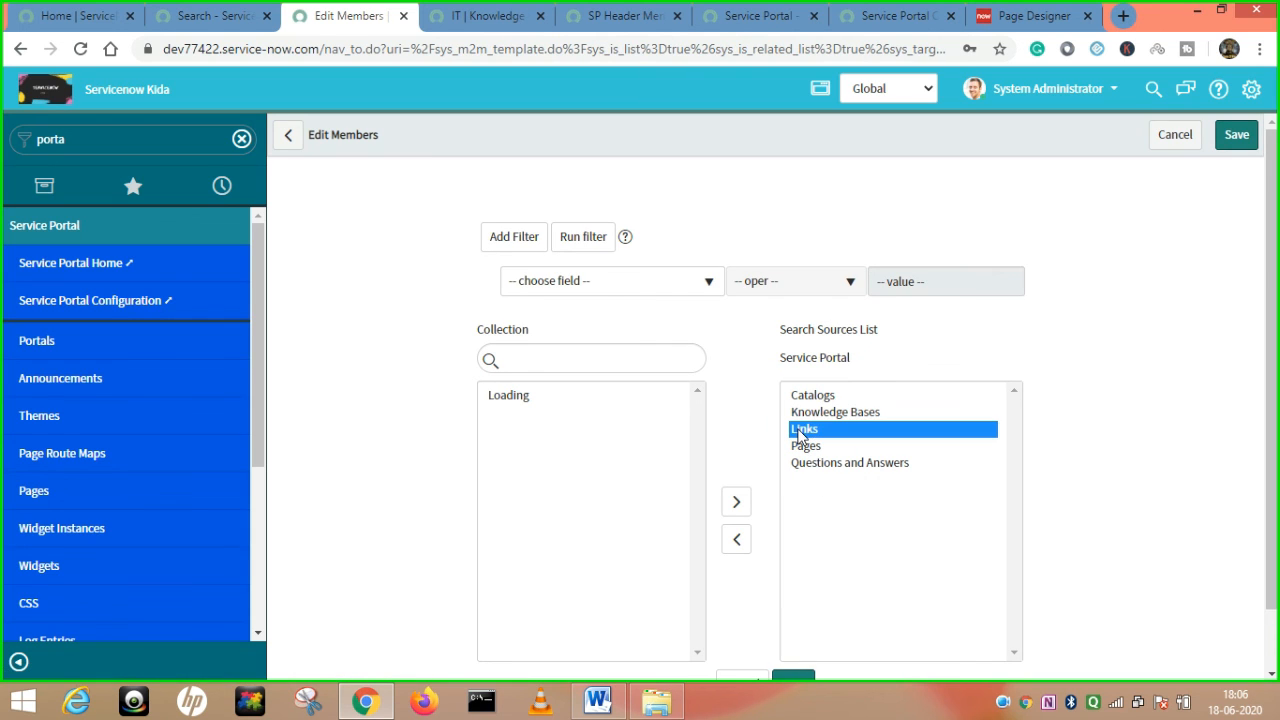
pyautogui.click(739, 541)
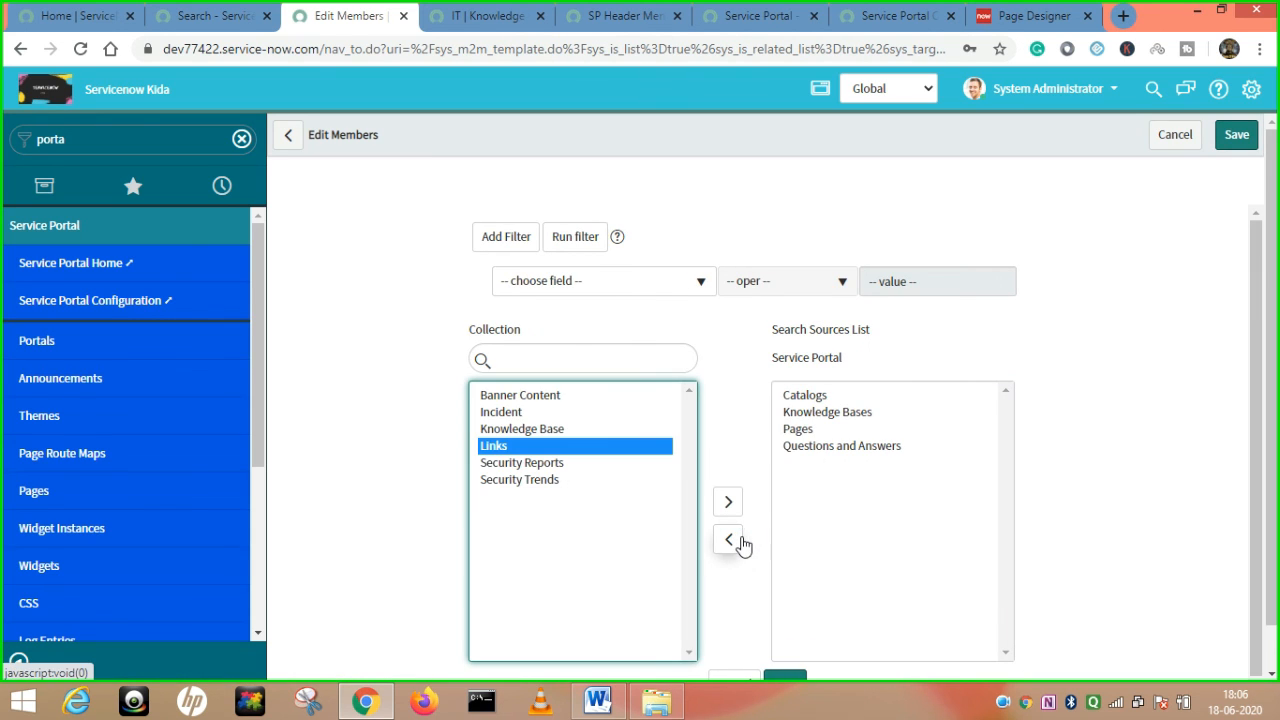
pyautogui.click(797, 430)
pyautogui.click(731, 543)
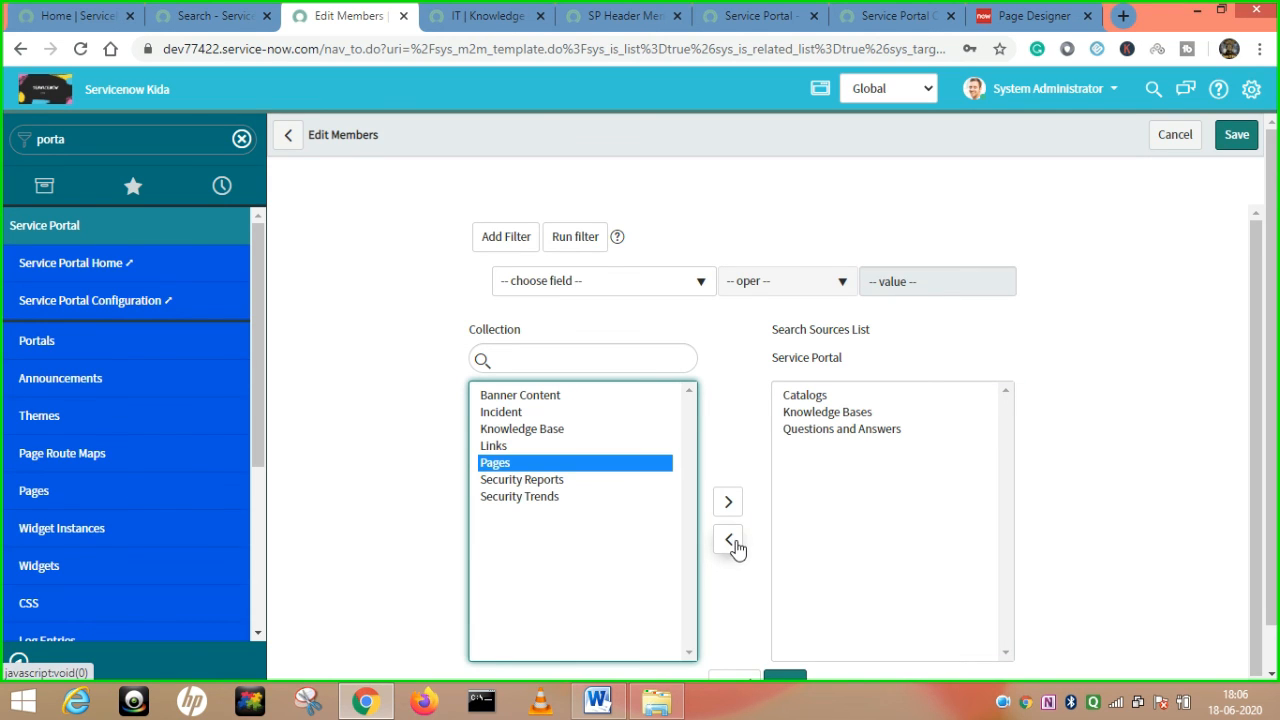
pyautogui.scroll(-1, 900, 470)
pyautogui.click(785, 645)
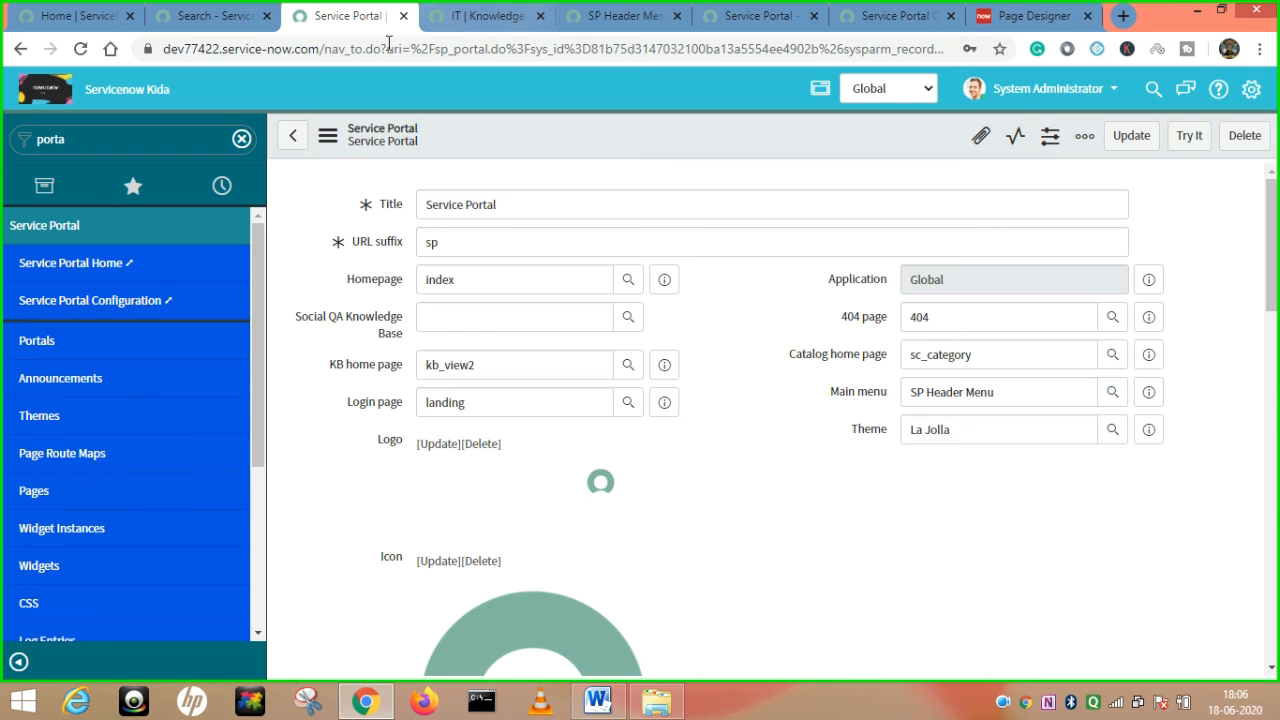
# Start a new search source with Name 'Incident' and ID 'inc'.
pyautogui.scroll(-1, 626, 428)
pyautogui.scroll(-10, 640, 425)
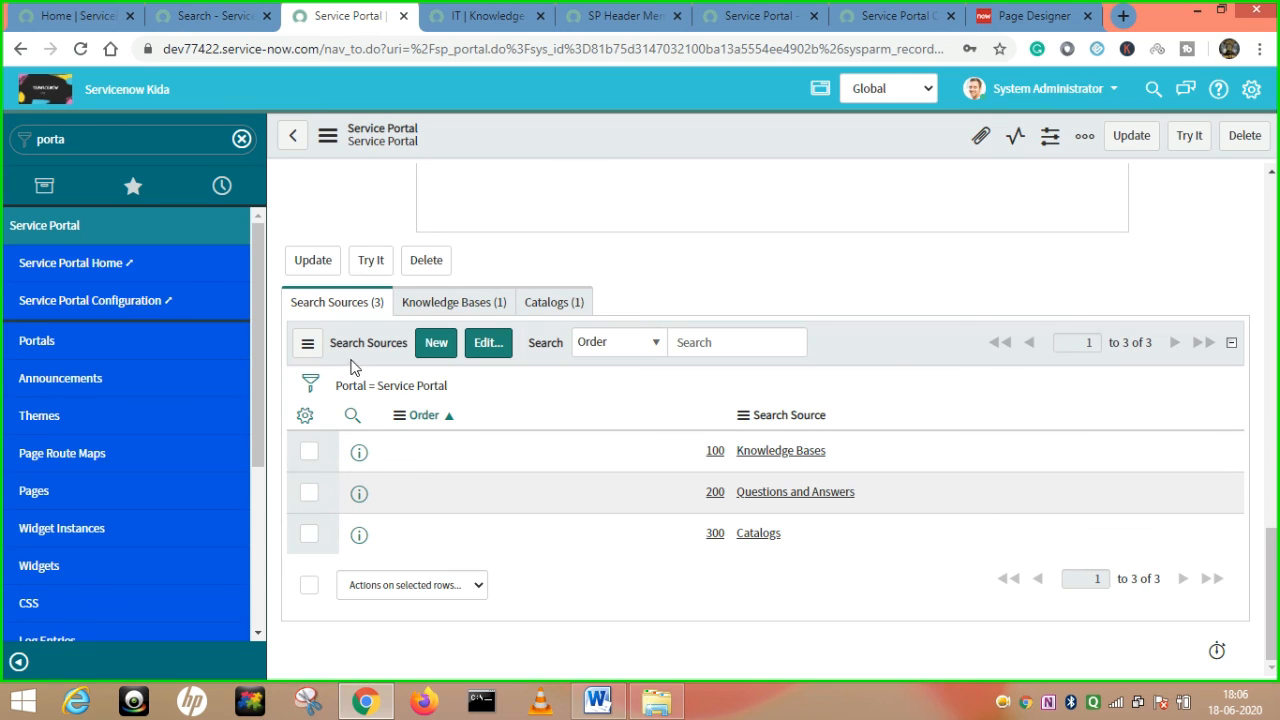
pyautogui.click(437, 350)
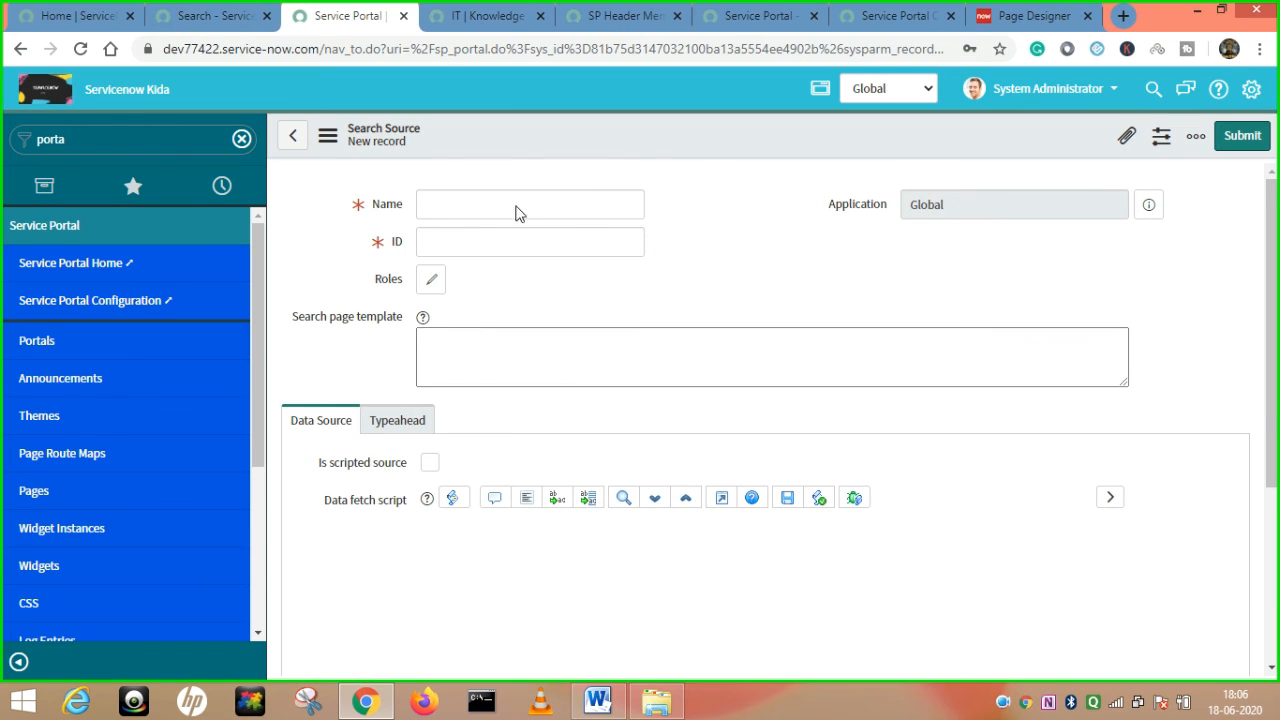
pyautogui.click(519, 206)
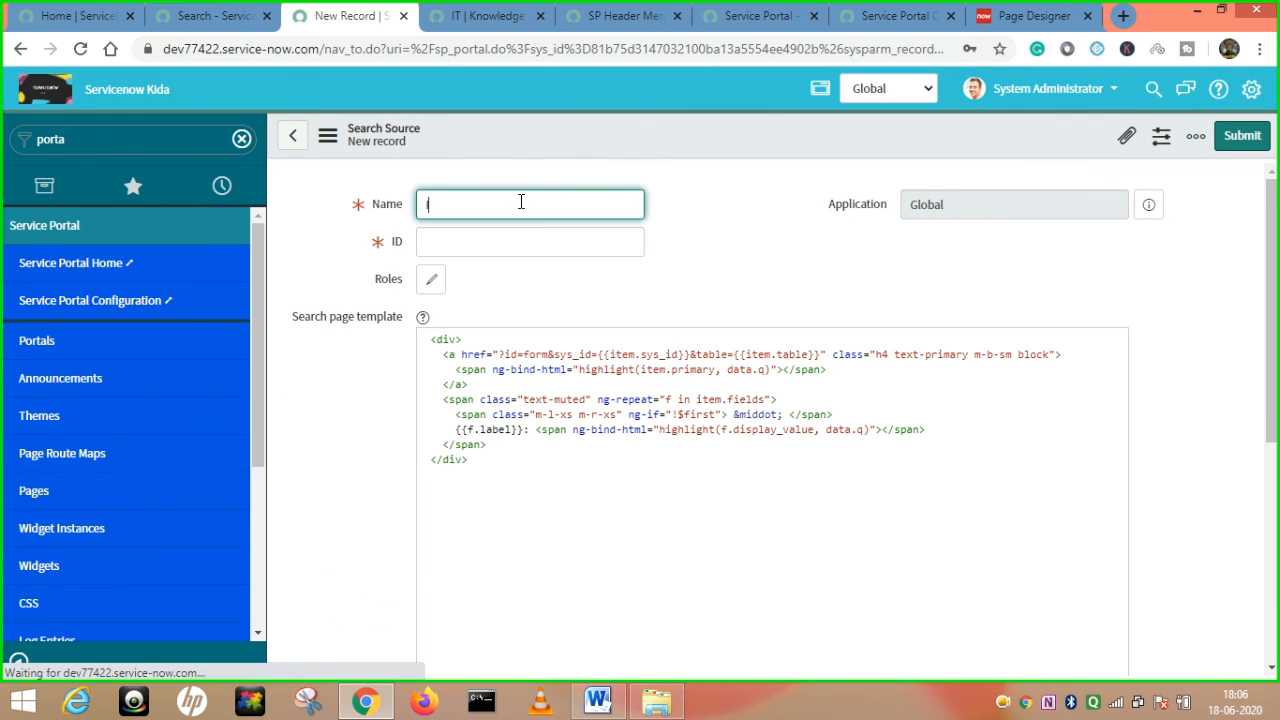
pyautogui.write('Incident')
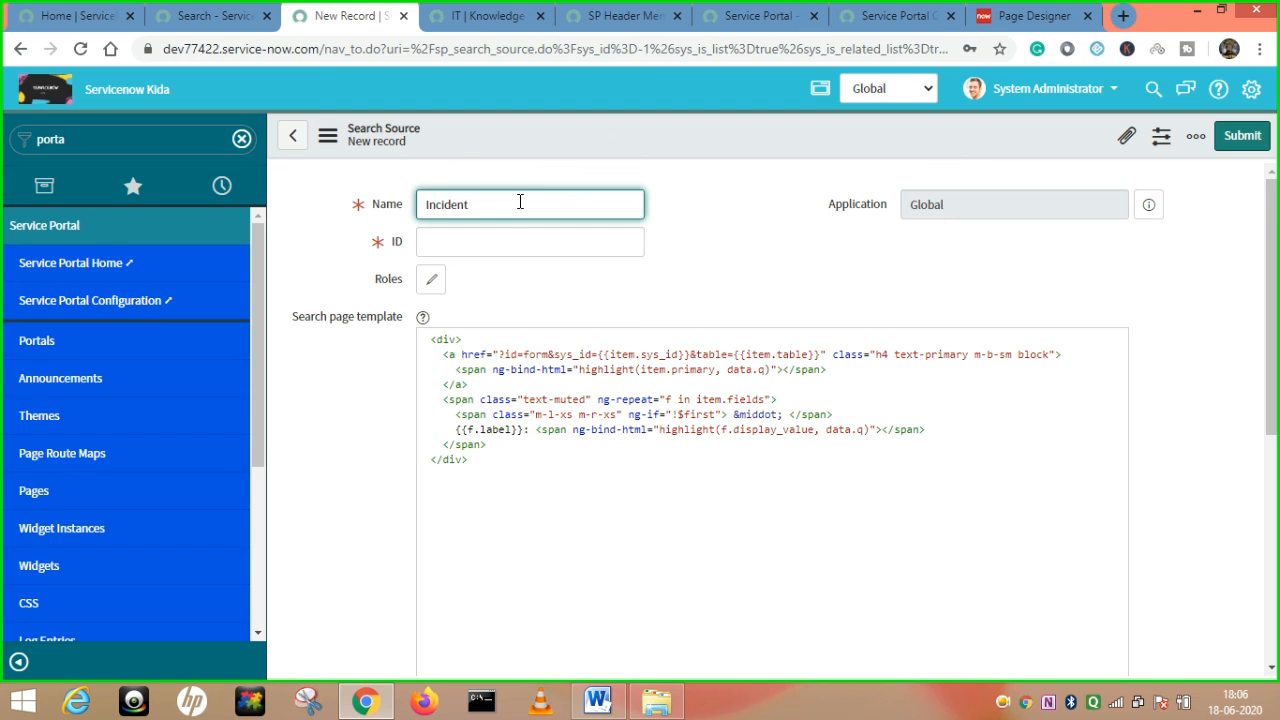
pyautogui.click(501, 246)
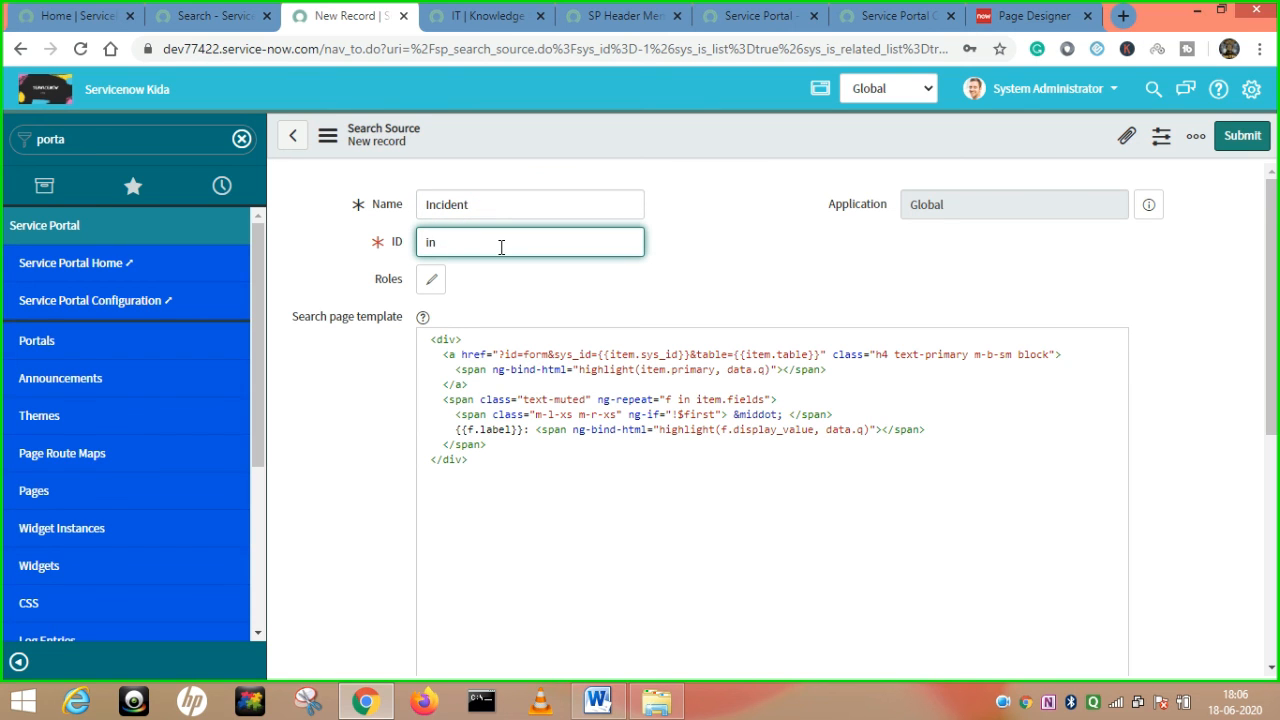
# Select the HTML search page template code, then scroll down toward the Data Source settings.
pyautogui.scroll(-3, 715, 231)
pyautogui.scroll(3, 694, 271)
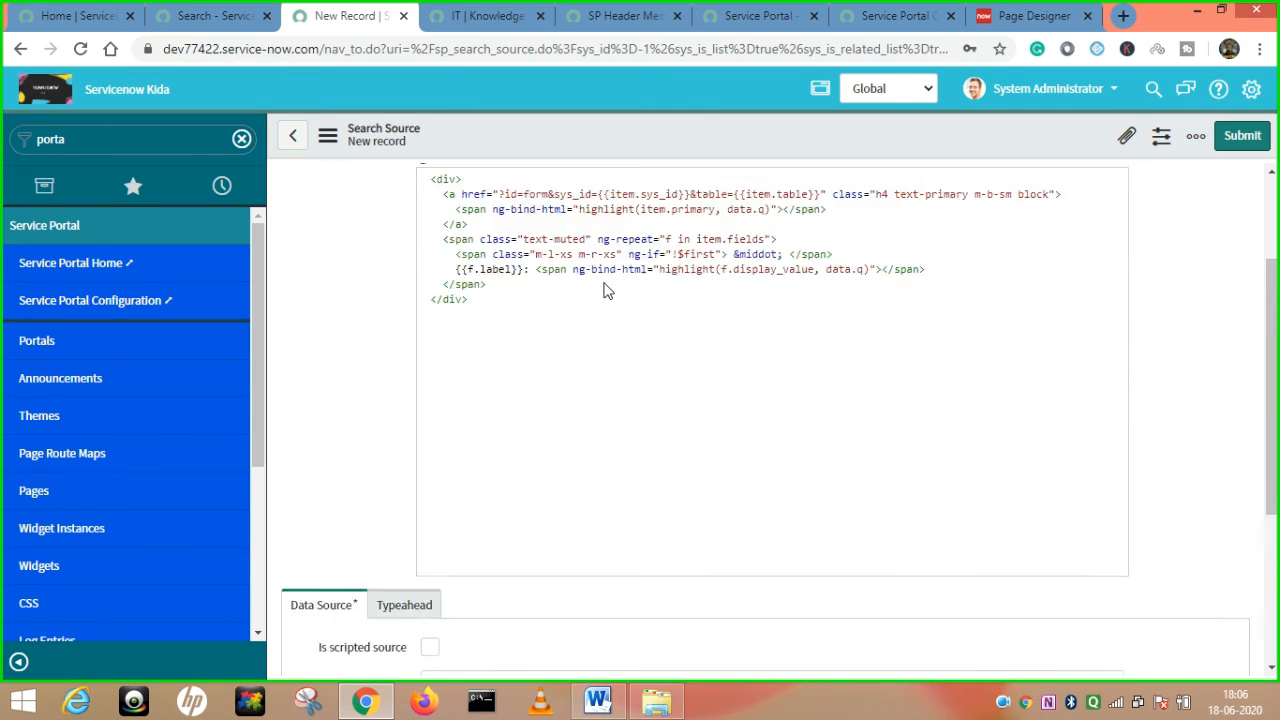
pyautogui.moveTo(503, 465); pyautogui.dragTo(430, 341)
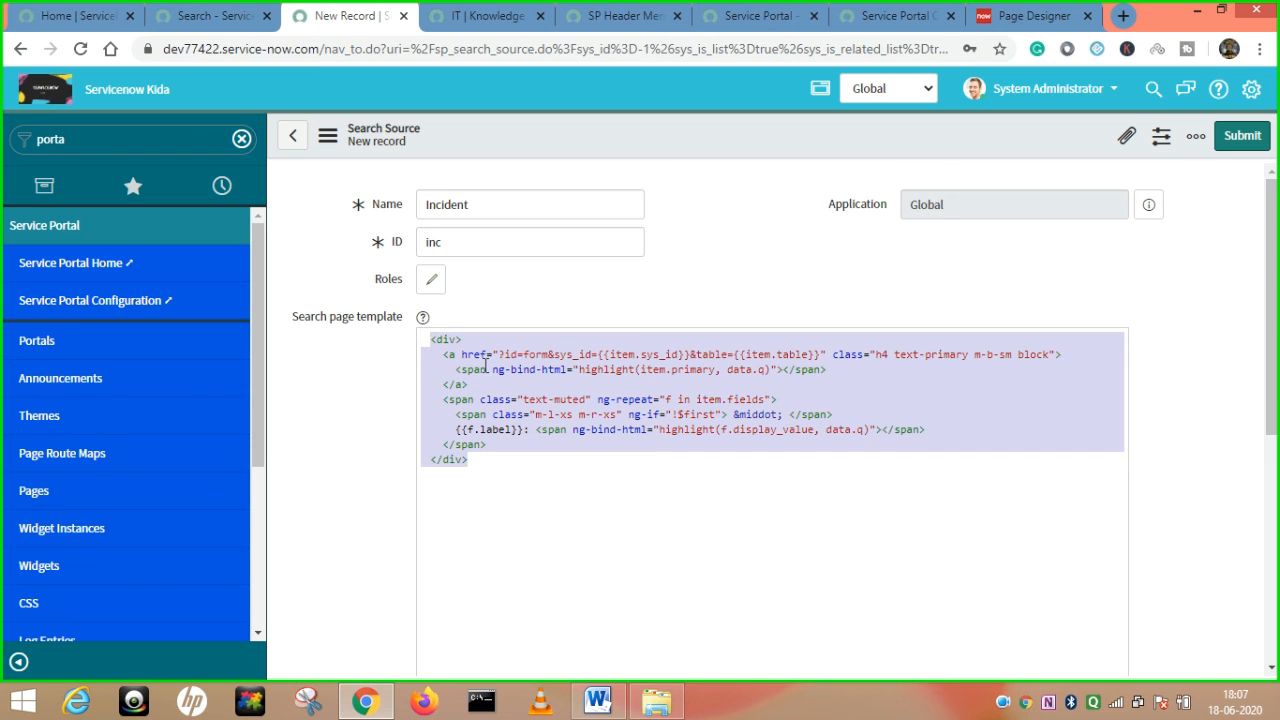
pyautogui.scroll(-2, 538, 428)
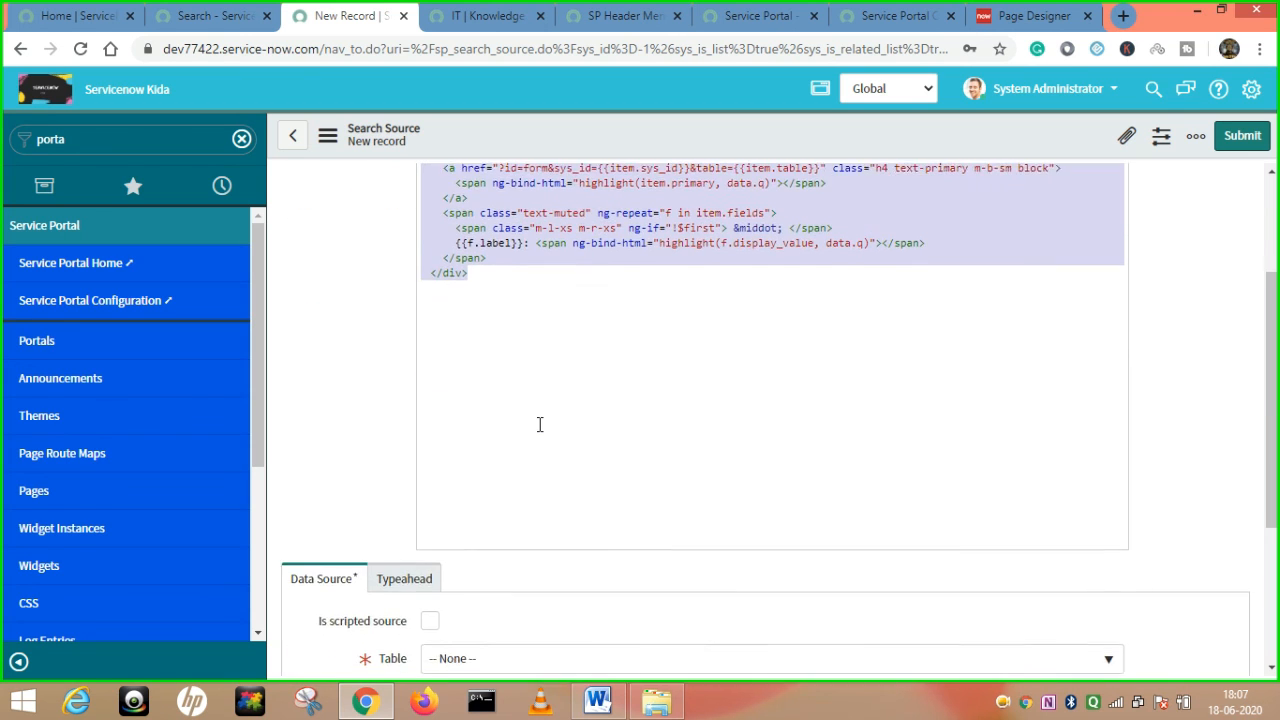
pyautogui.scroll(2, 538, 428)
pyautogui.scroll(1, 538, 424)
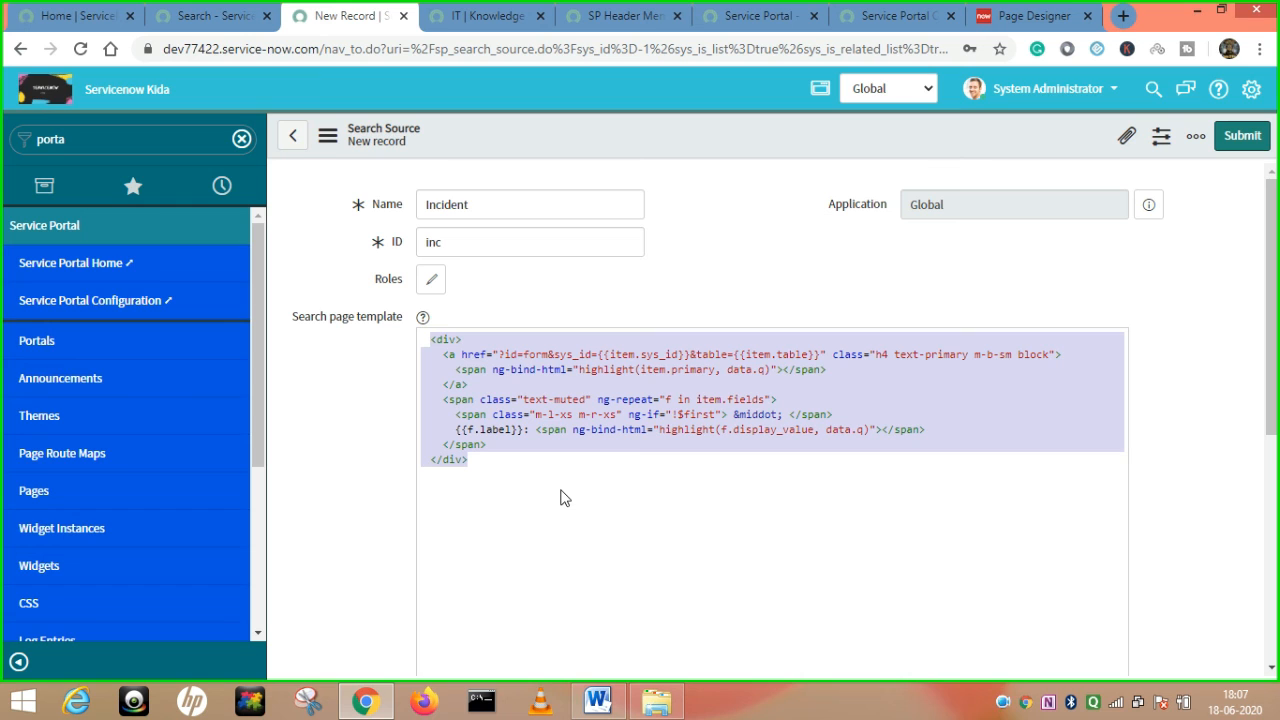
pyautogui.scroll(-5, 561, 497)
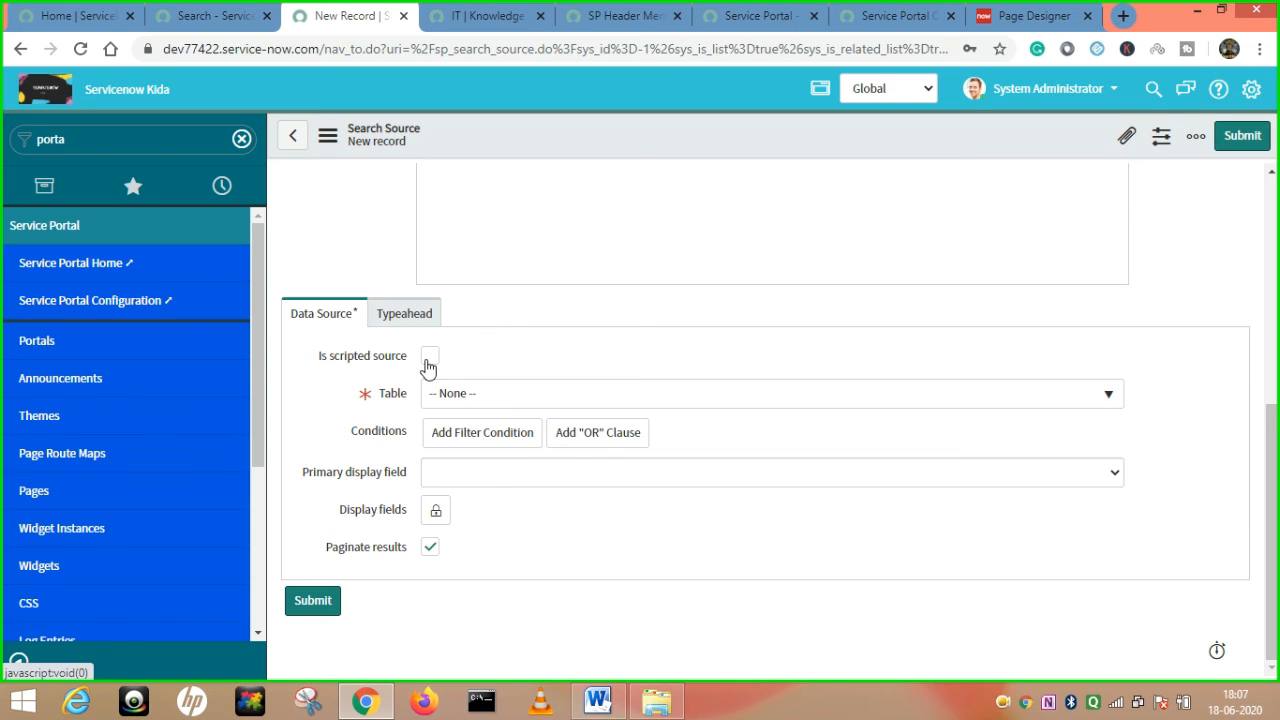
# Point the data source at the Incident table with condition Active is true.
pyautogui.click(478, 393)
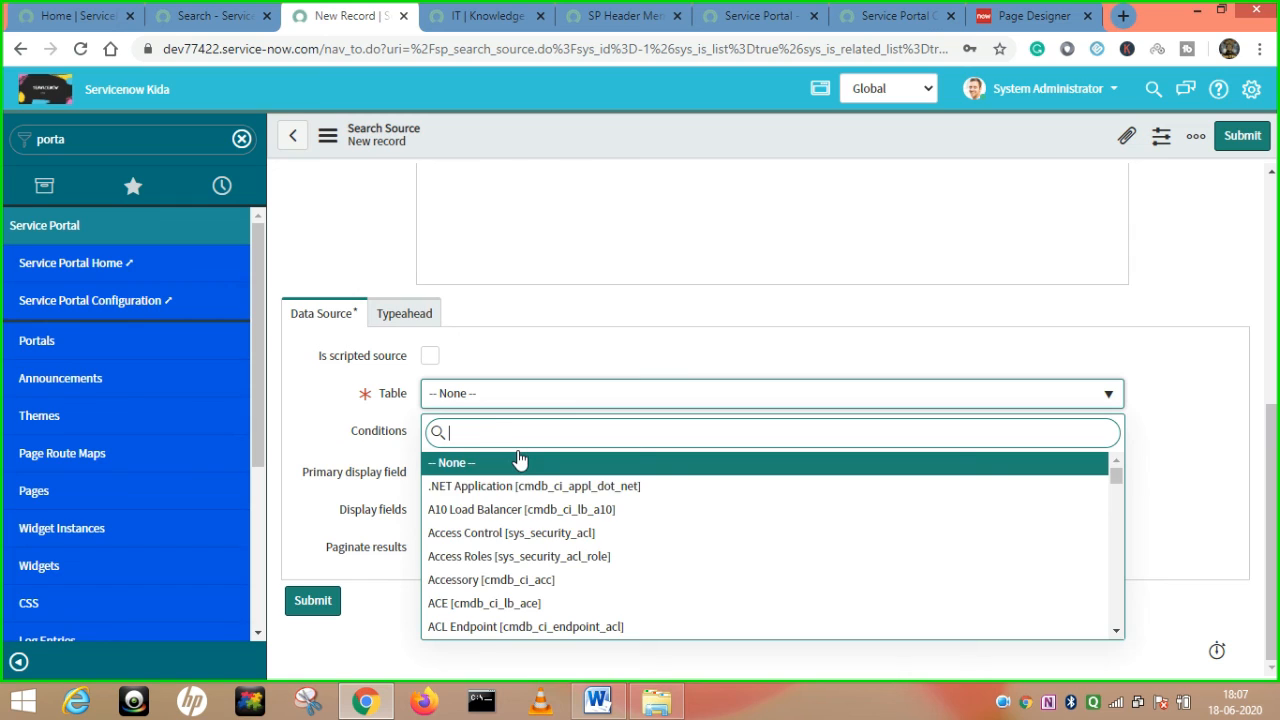
pyautogui.write('incident')
pyautogui.click(489, 462)
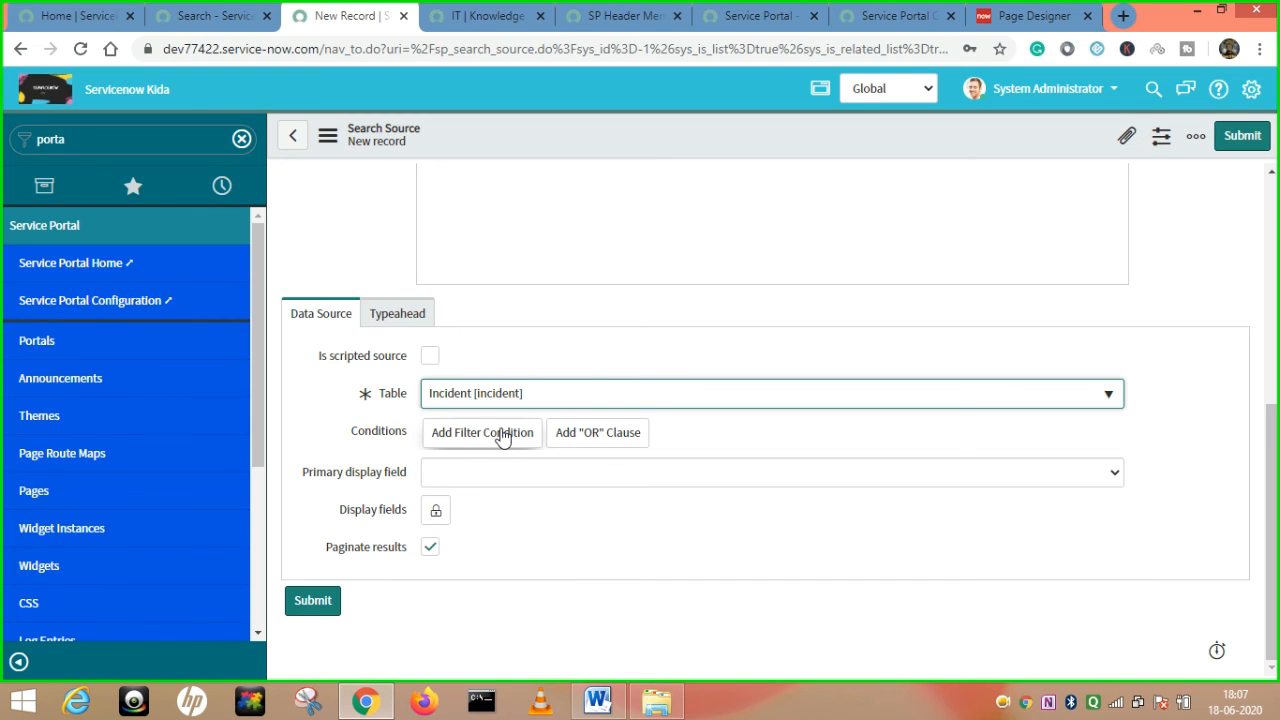
pyautogui.click(502, 437)
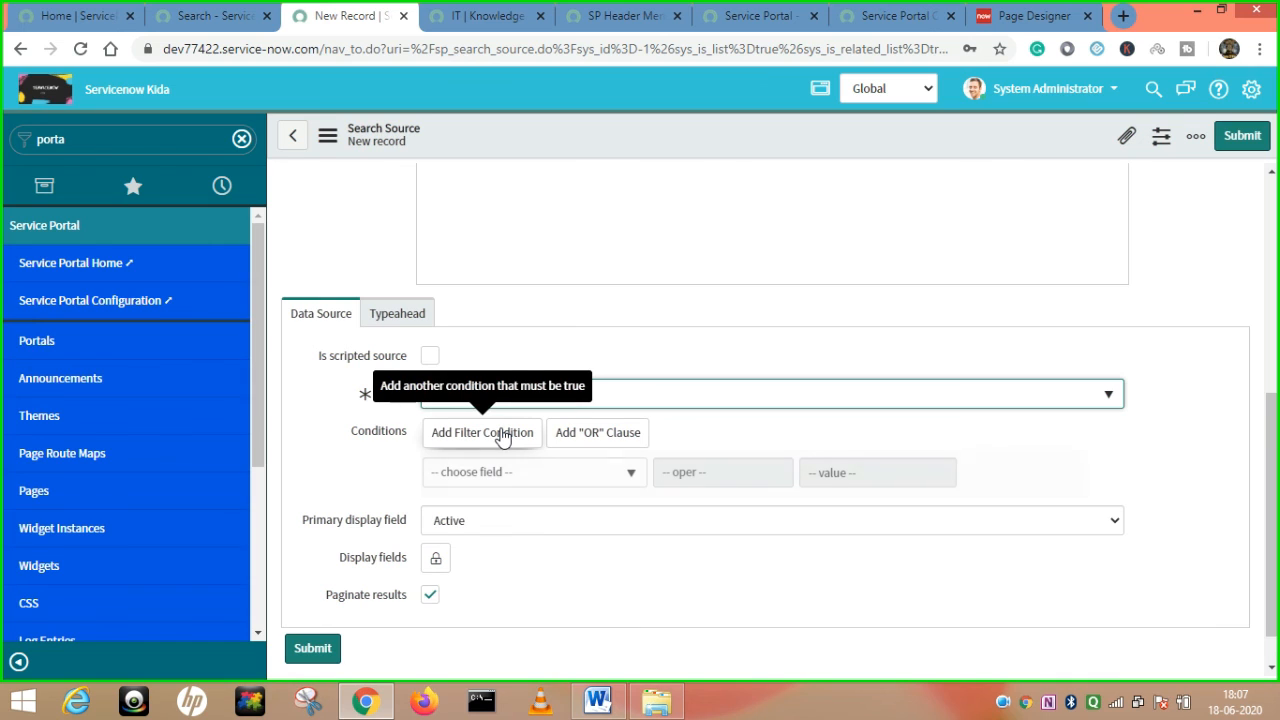
pyautogui.click(535, 472)
pyautogui.write('act')
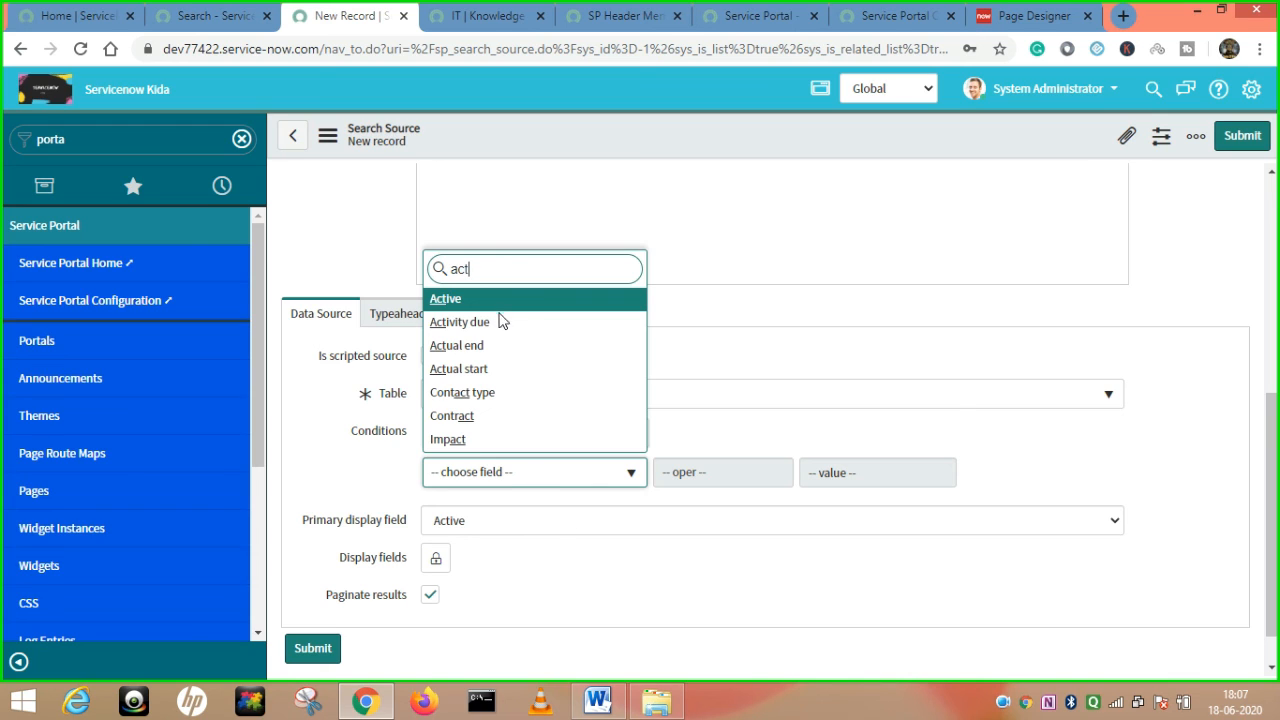
pyautogui.click(450, 300)
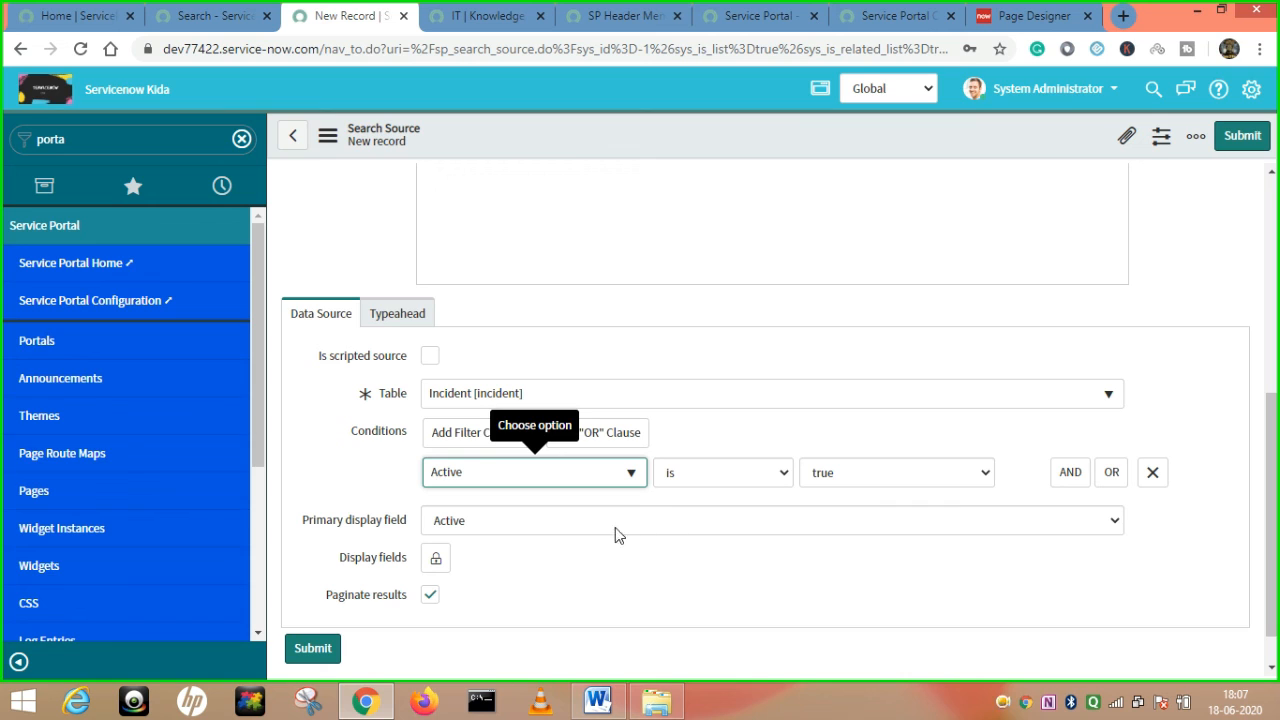
pyautogui.moveTo(330, 530)
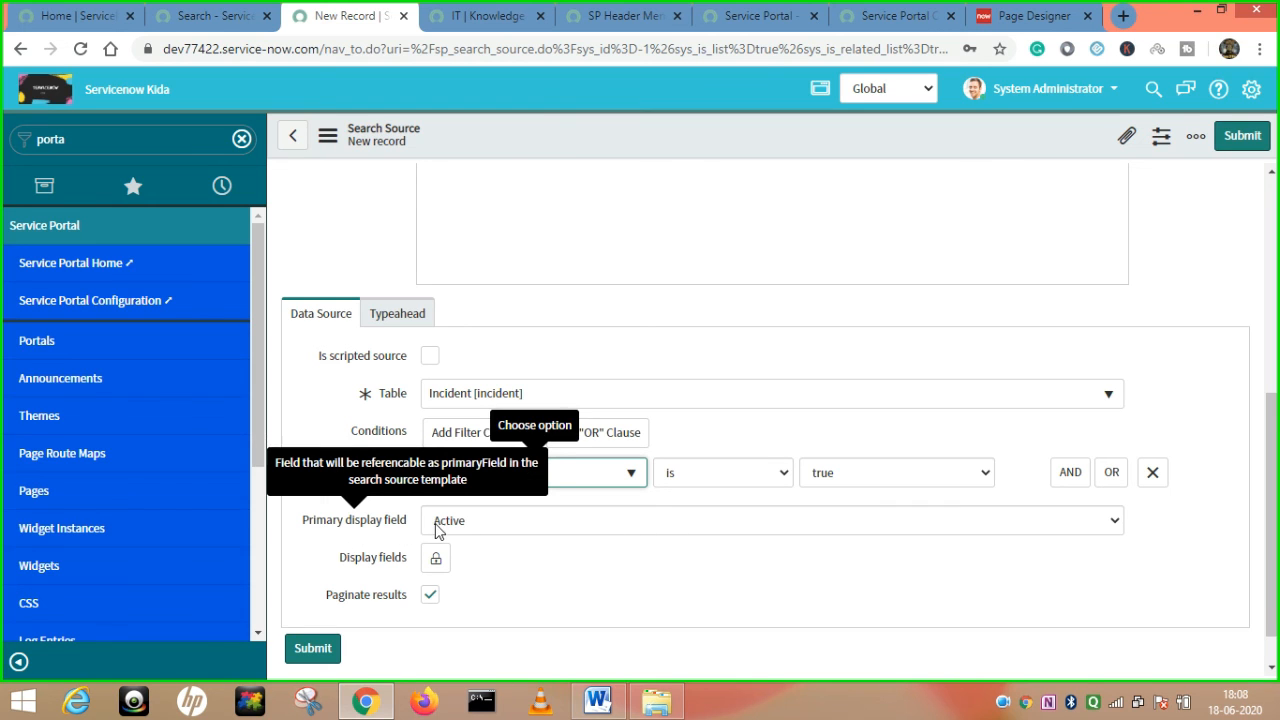
# Set the primary display field to Number after checking the portal search results.
pyautogui.click(205, 15)
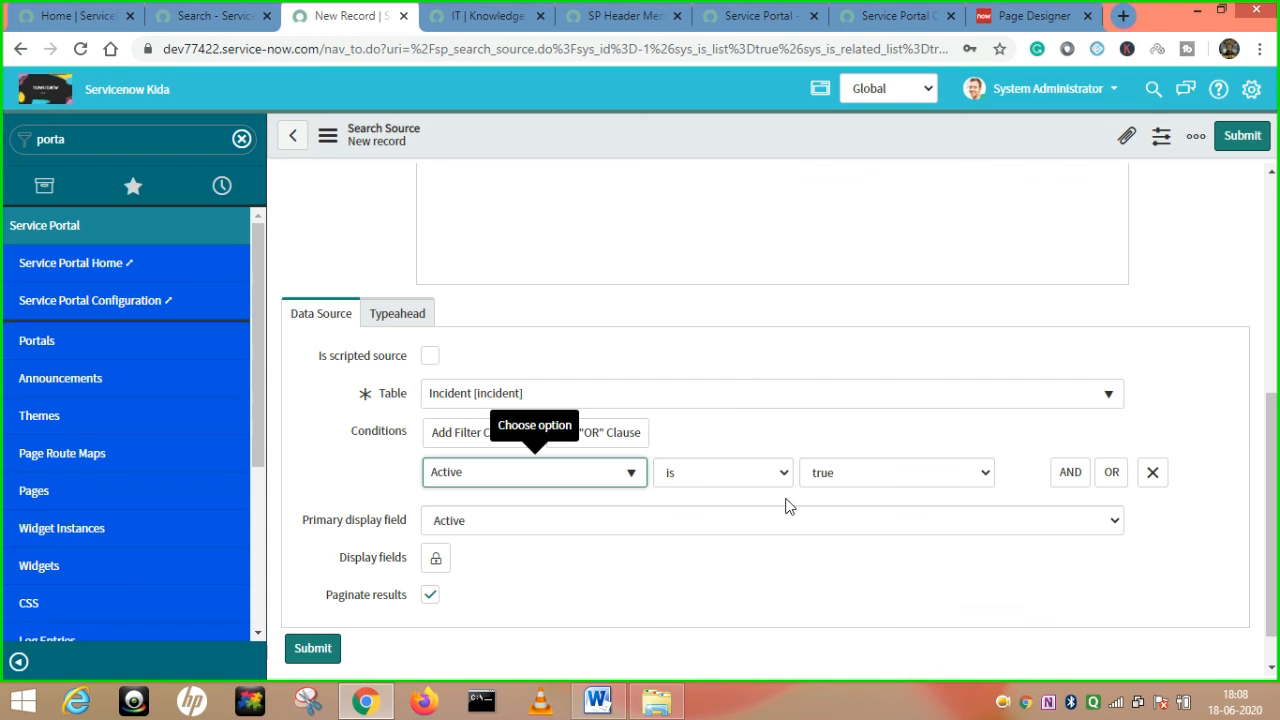
pyautogui.click(356, 22)
pyautogui.click(530, 521)
pyautogui.write('nu')
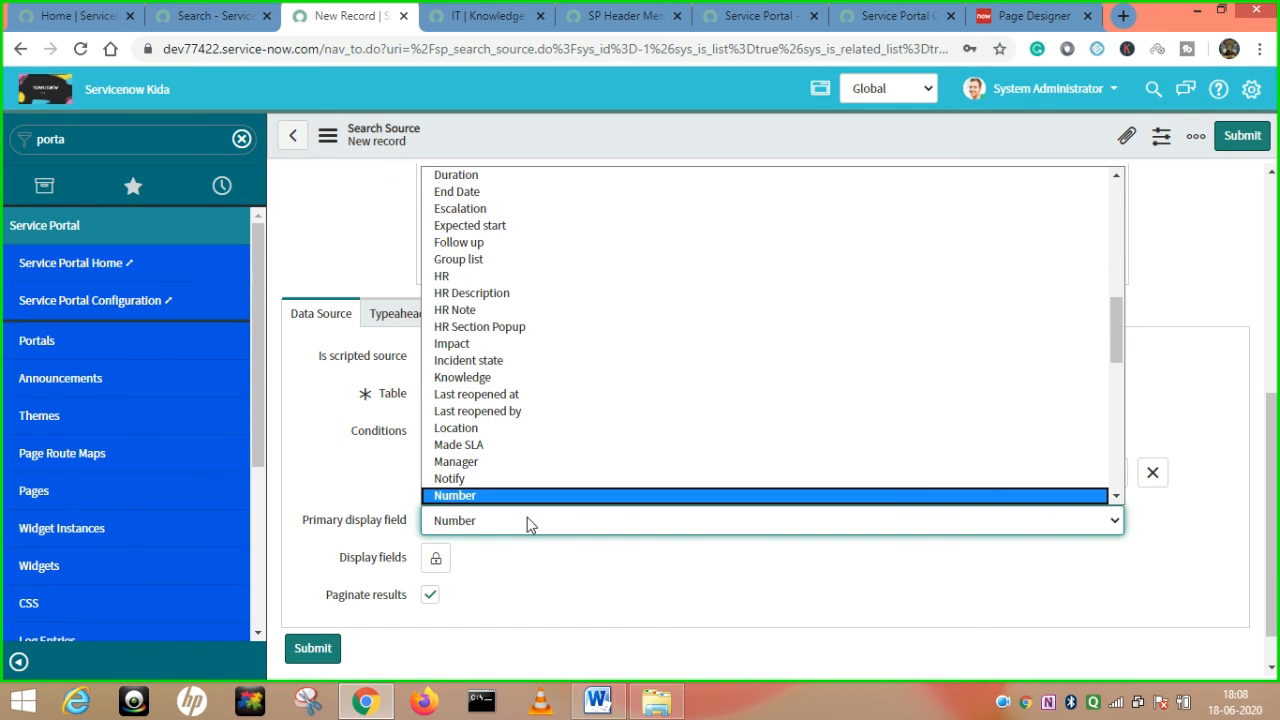
pyautogui.press('Return')
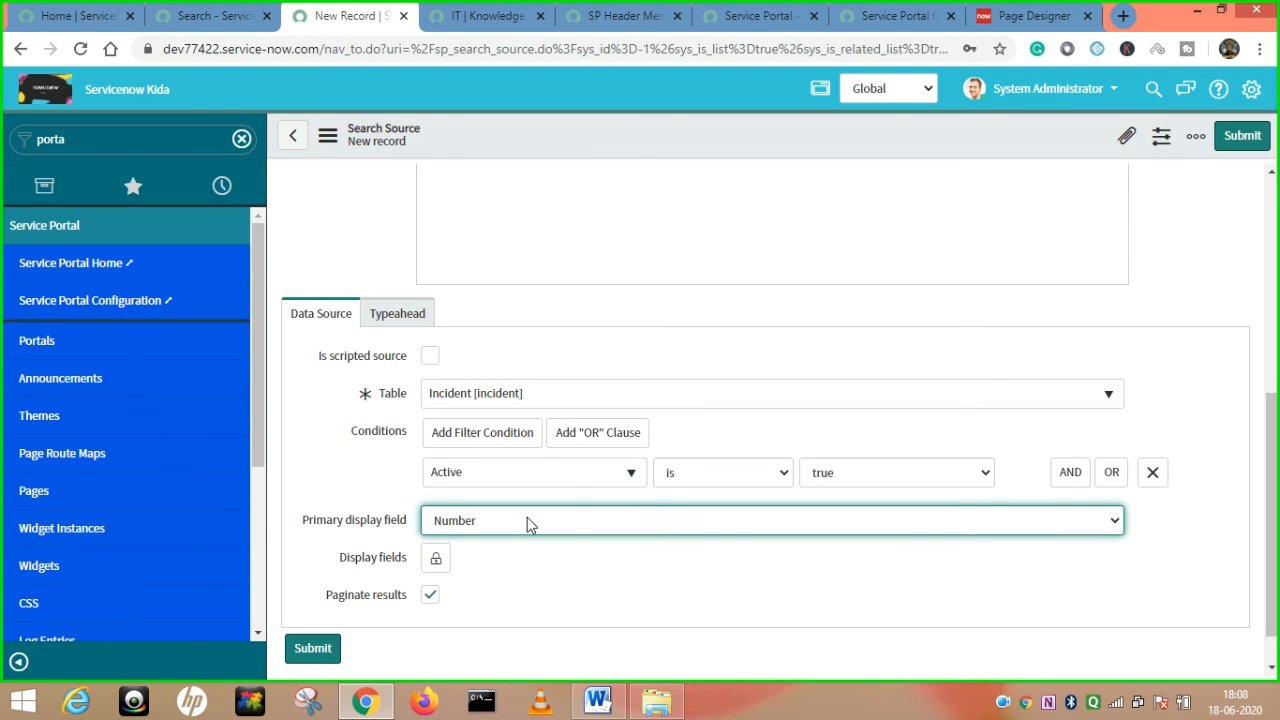
pyautogui.click(225, 10)
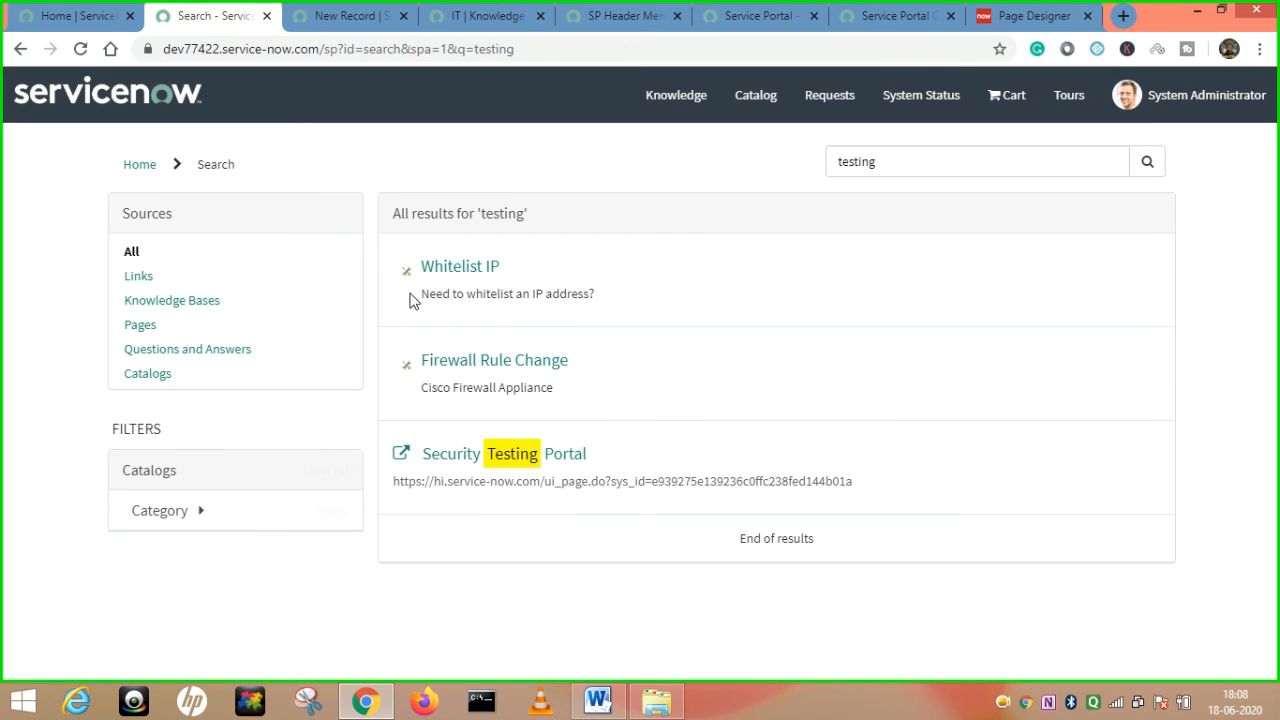
# Select the Whitelist IP result's description text on the portal search page.
pyautogui.moveTo(420, 294); pyautogui.dragTo(590, 293)
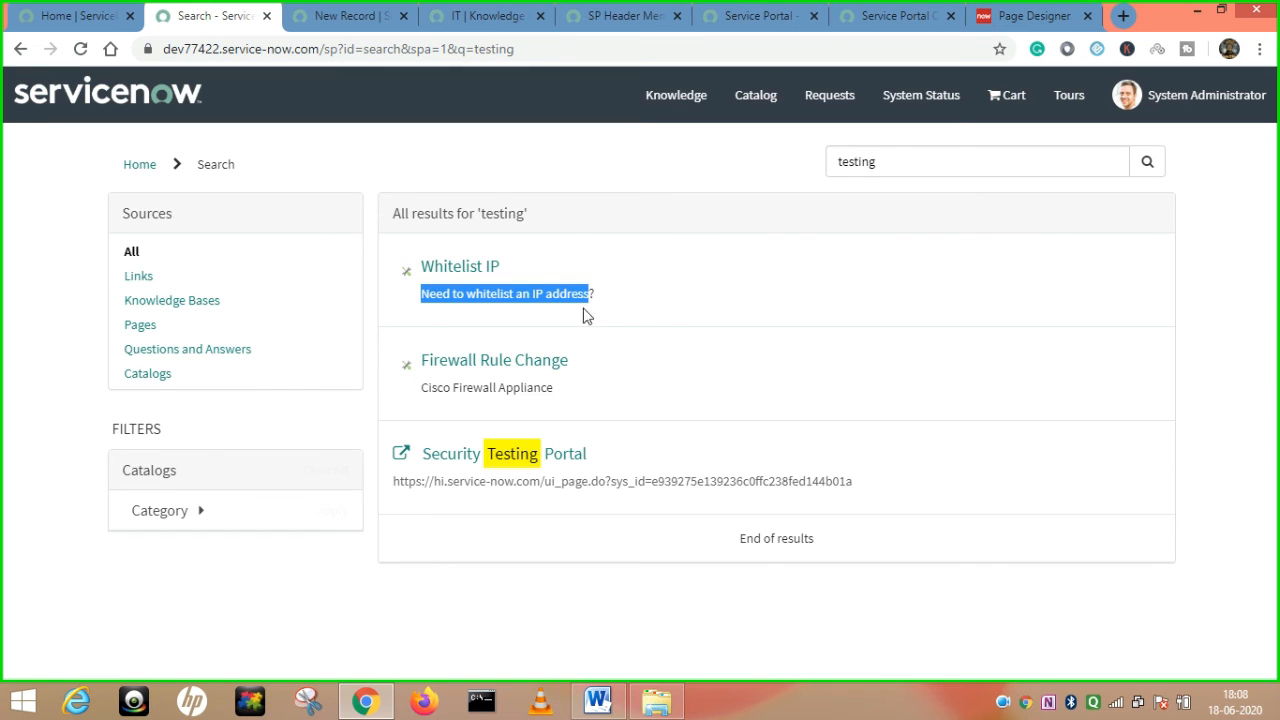
pyautogui.click(642, 307)
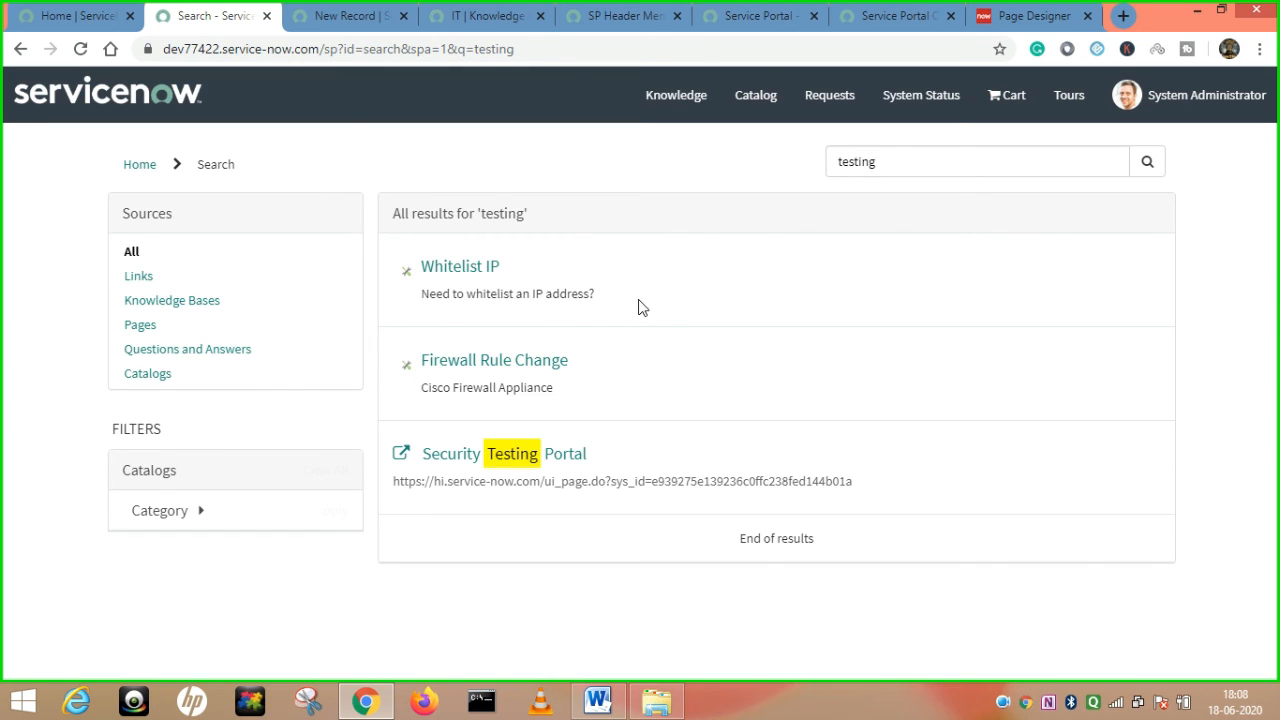
pyautogui.moveTo(596, 294); pyautogui.dragTo(420, 294)
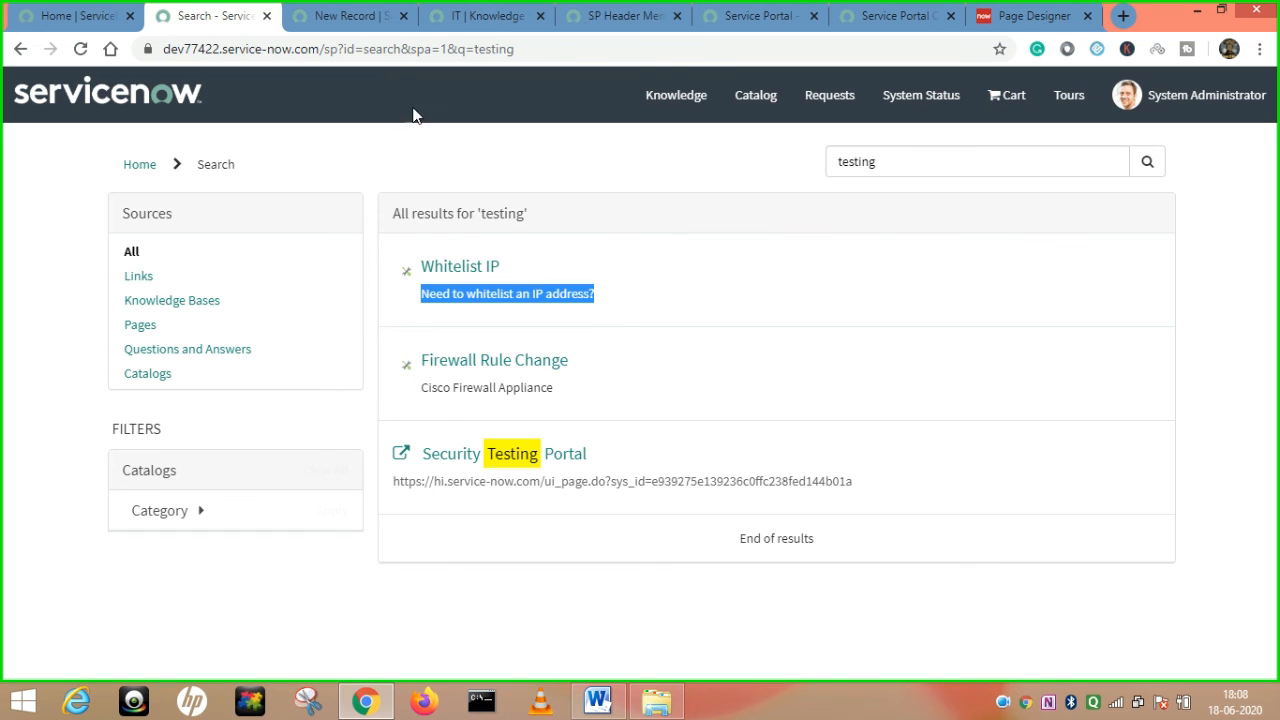
pyautogui.click(365, 12)
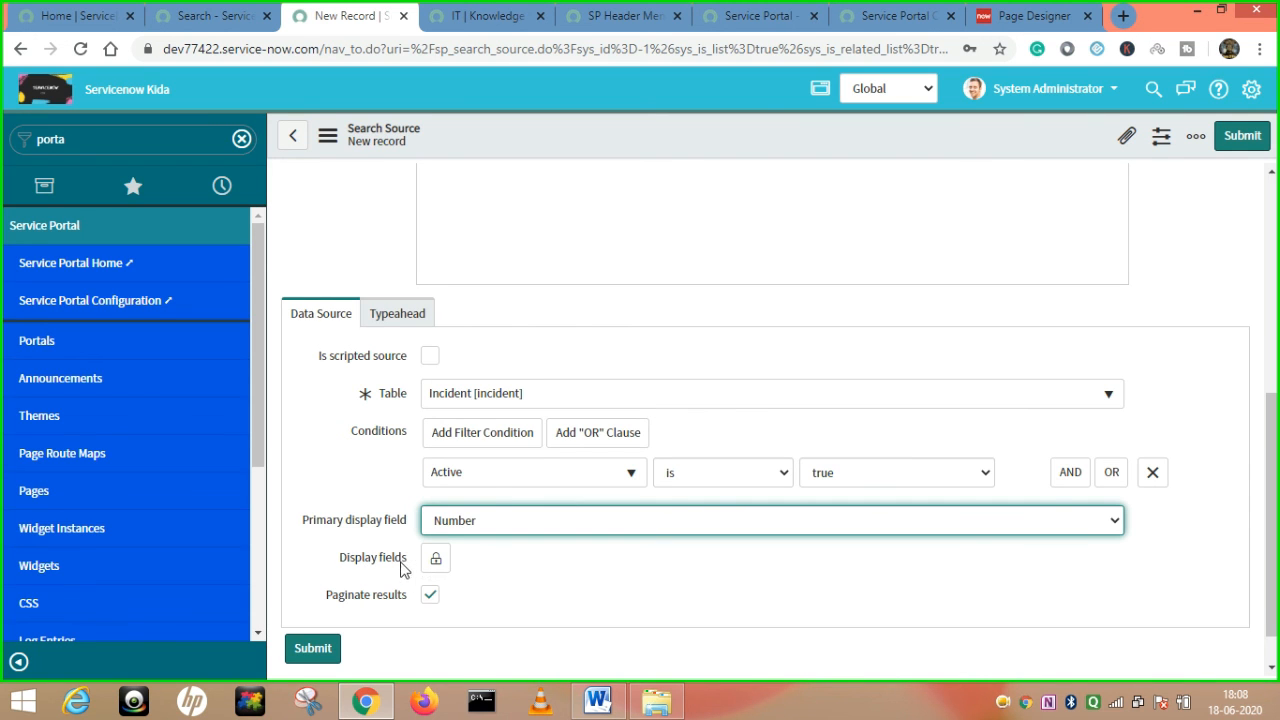
# Add Short description, Priority, State and Category as display fields and submit the source.
pyautogui.click(436, 558)
pyautogui.scroll(-1, 560, 555)
pyautogui.scroll(1, 534, 590)
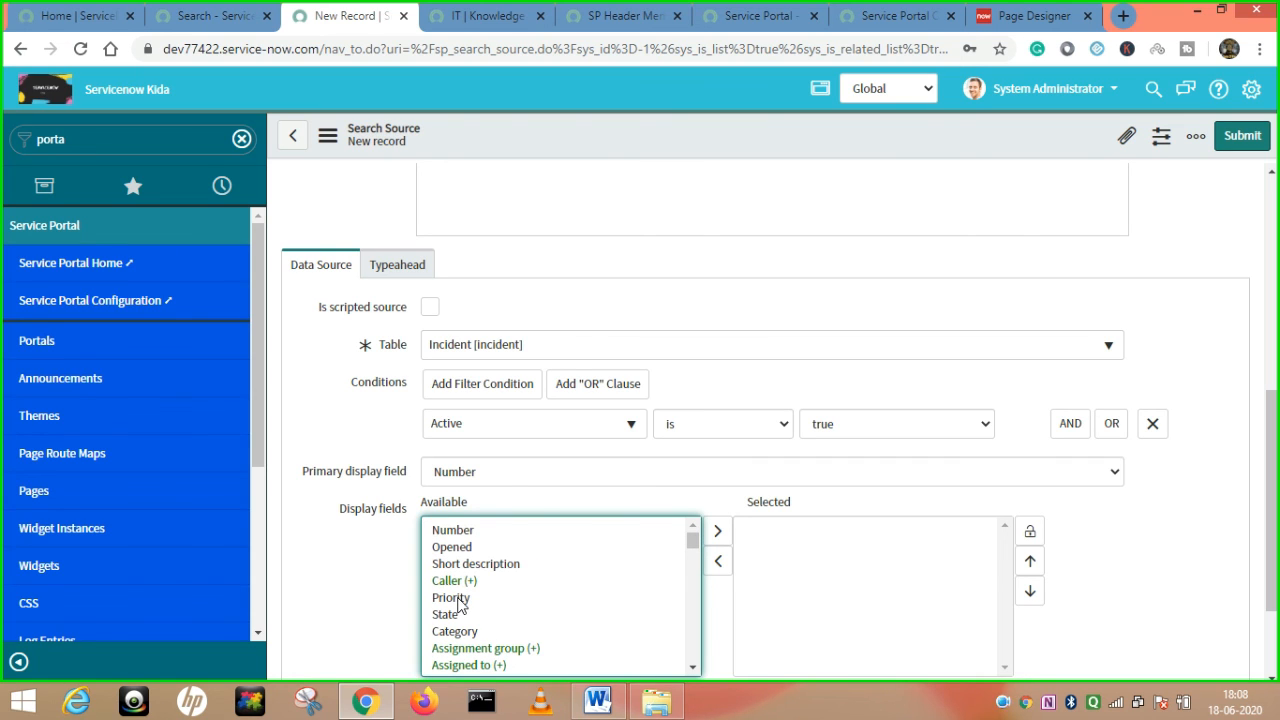
pyautogui.moveTo(458, 600); pyautogui.dragTo(461, 635)
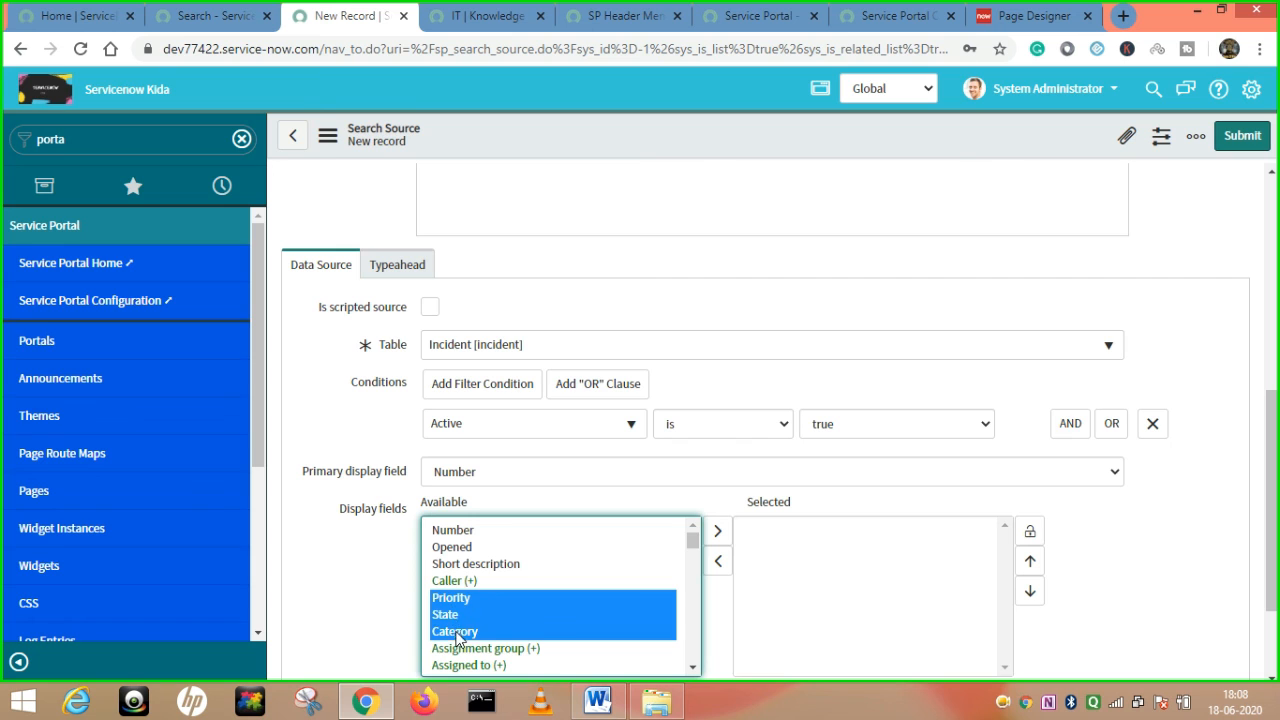
pyautogui.keyDown('ctrl'); pyautogui.click(478, 564); pyautogui.keyUp('ctrl')
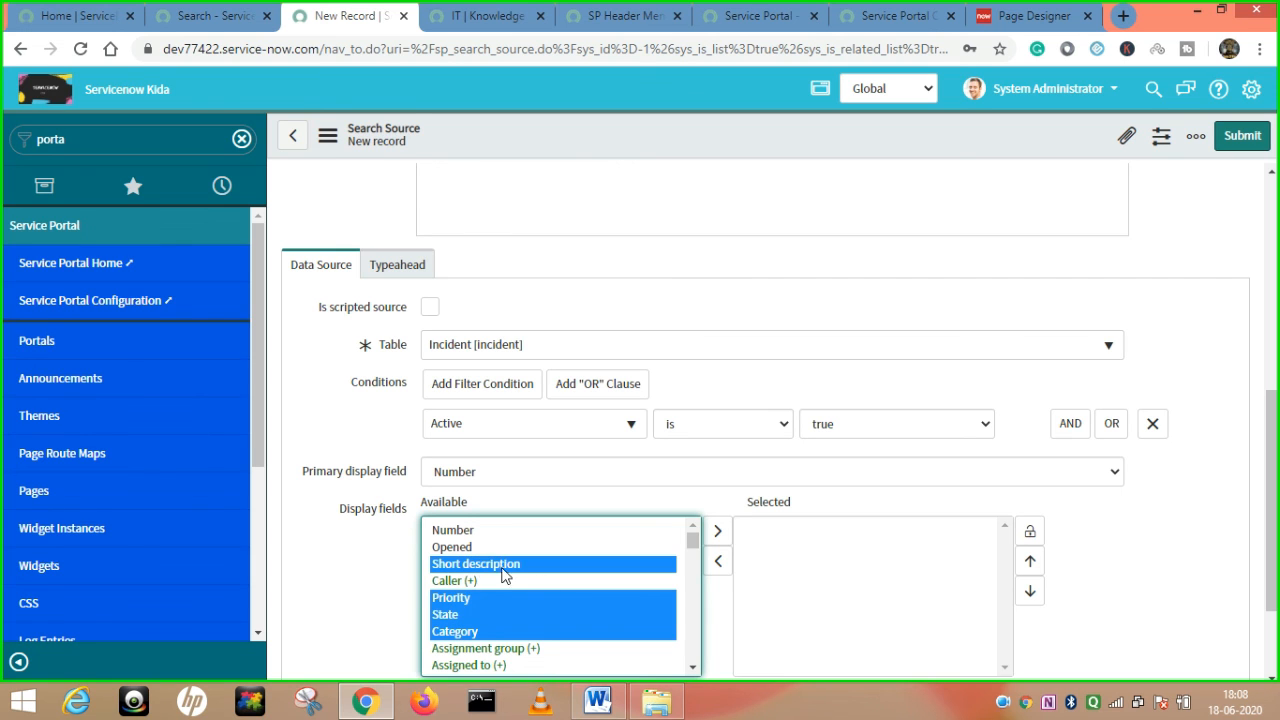
pyautogui.click(717, 531)
pyautogui.scroll(-2, 1088, 406)
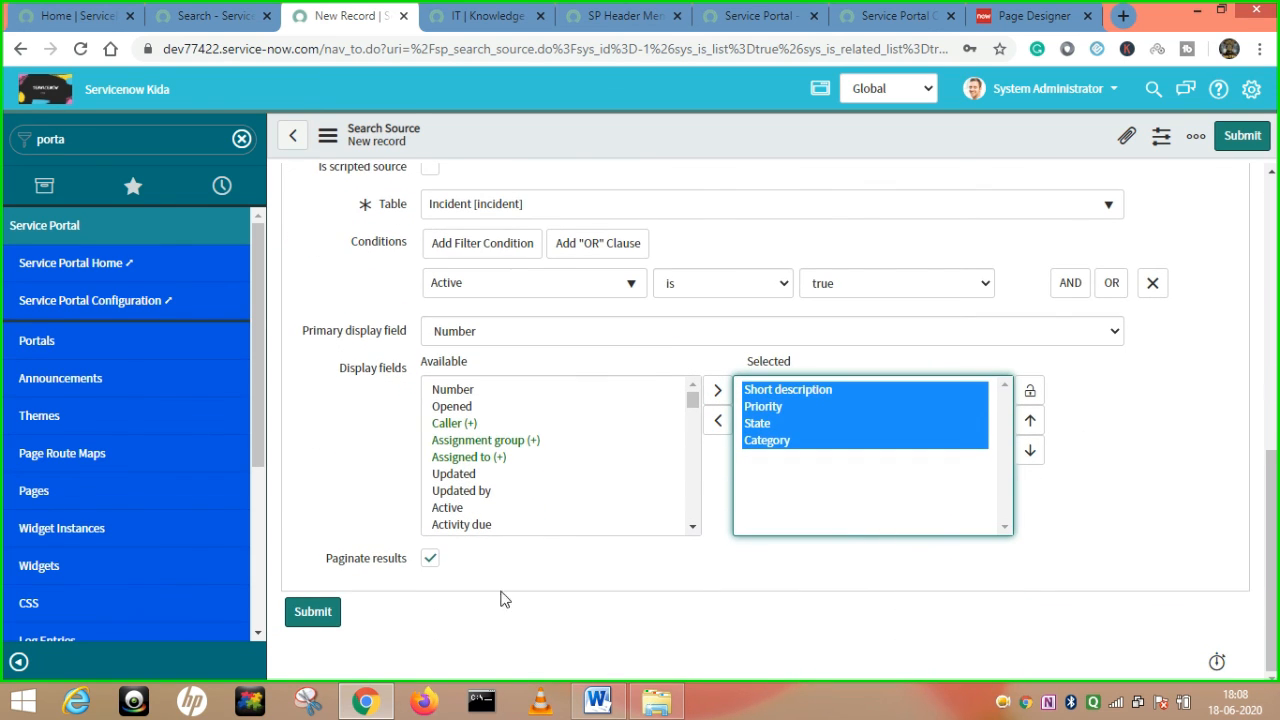
pyautogui.click(313, 616)
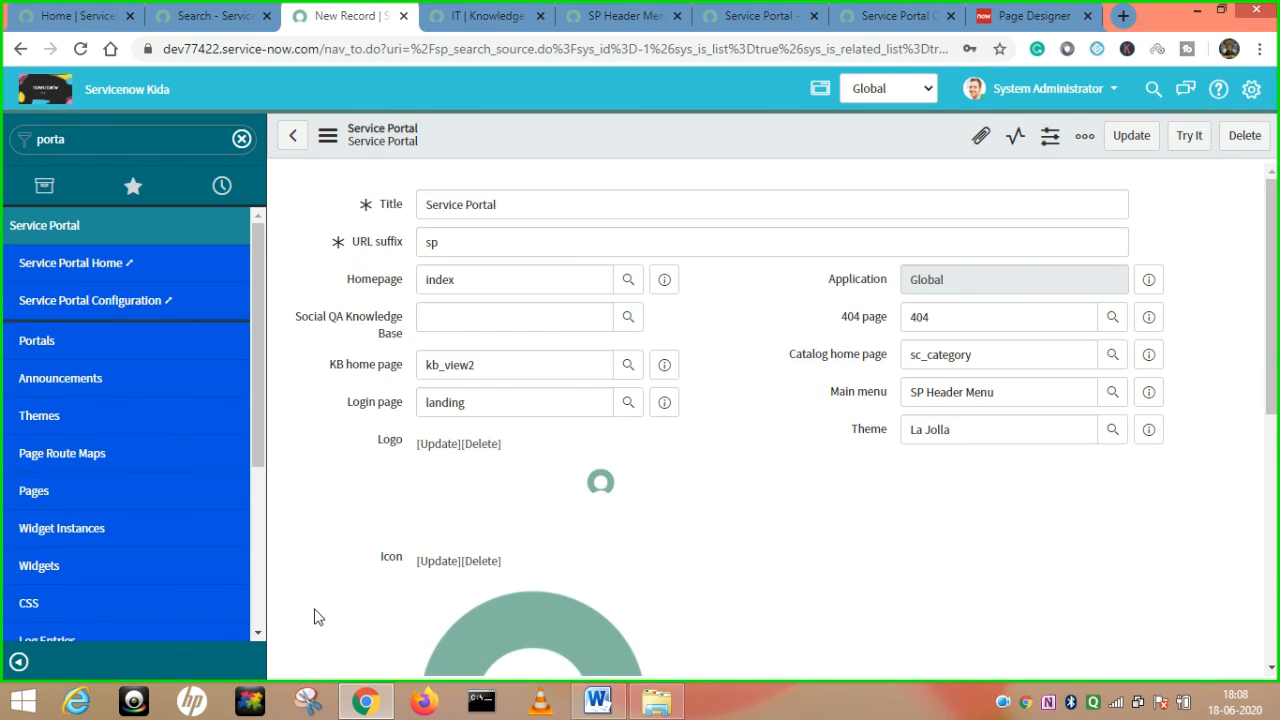
# Search the portal for 'network', reload, and filter results to the Incident source.
pyautogui.click(177, 7)
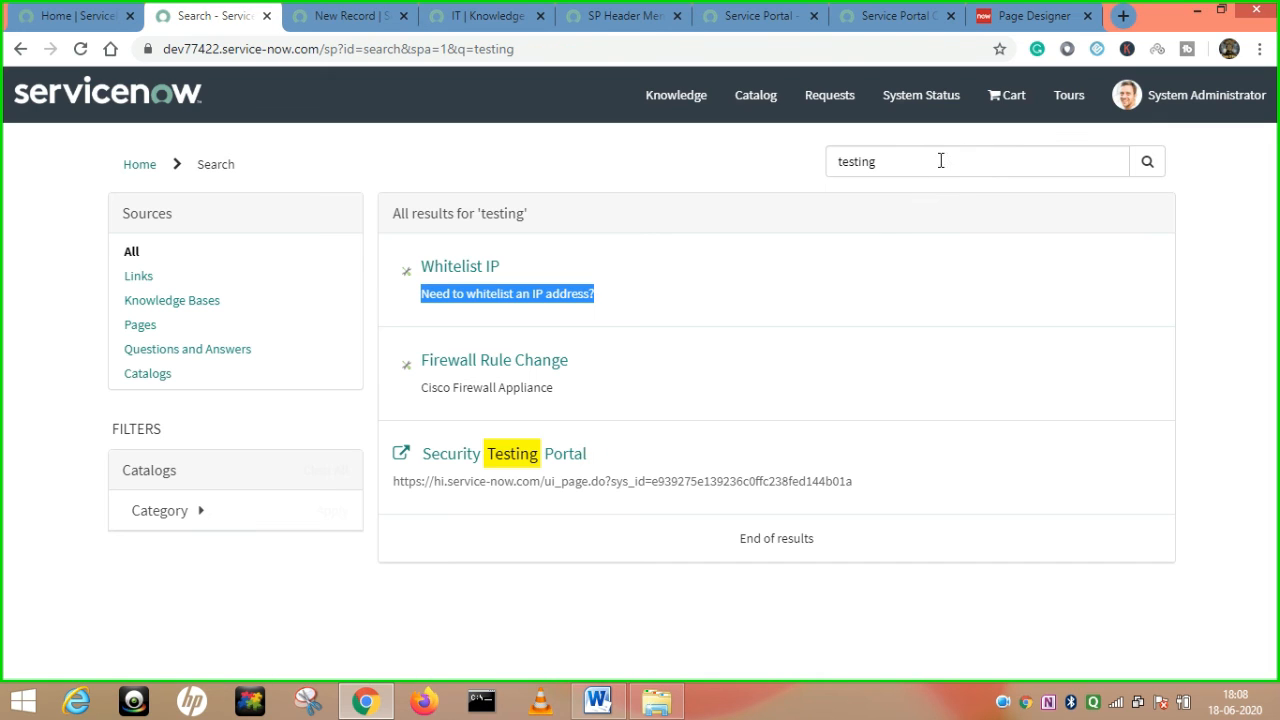
pyautogui.click(918, 160)
pyautogui.press('BackSpace')
pyautogui.press('BackSpace')
pyautogui.press('BackSpace')
pyautogui.press('BackSpace')
pyautogui.press('BackSpace')
pyautogui.press('BackSpace')
pyautogui.press('BackSpace')
pyautogui.write('netw')
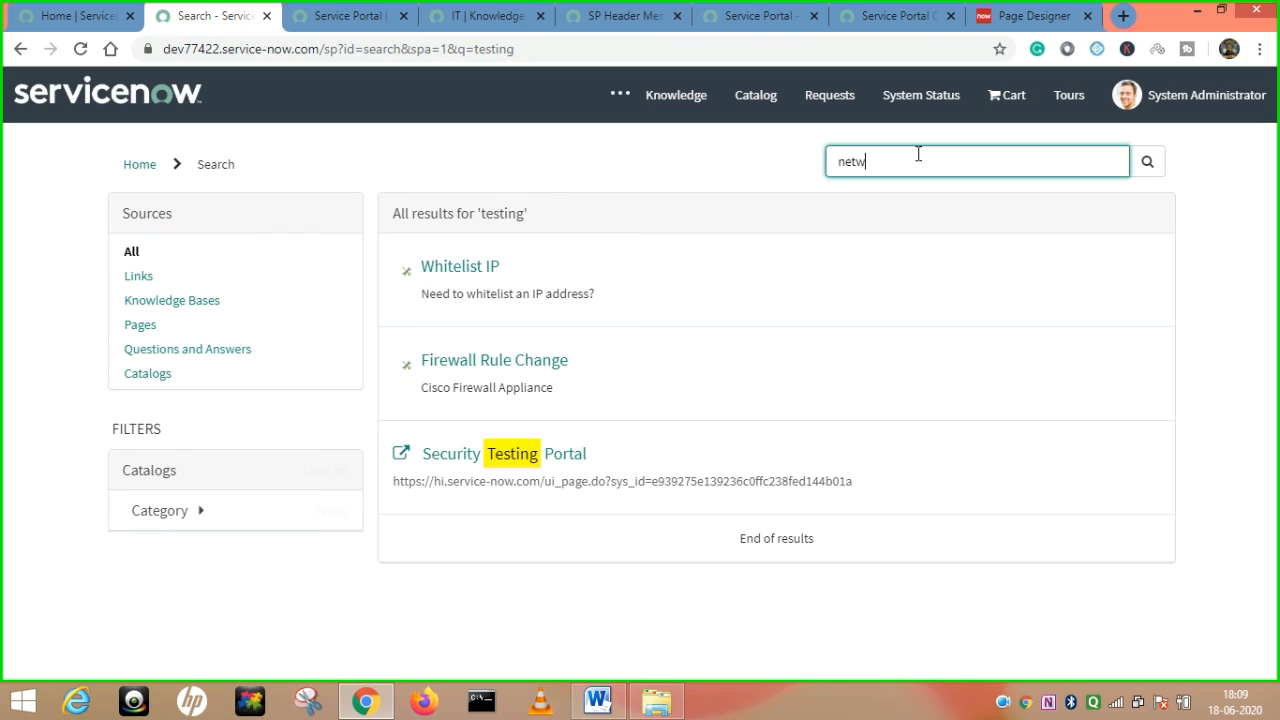
pyautogui.write('ork')
pyautogui.press('Return')
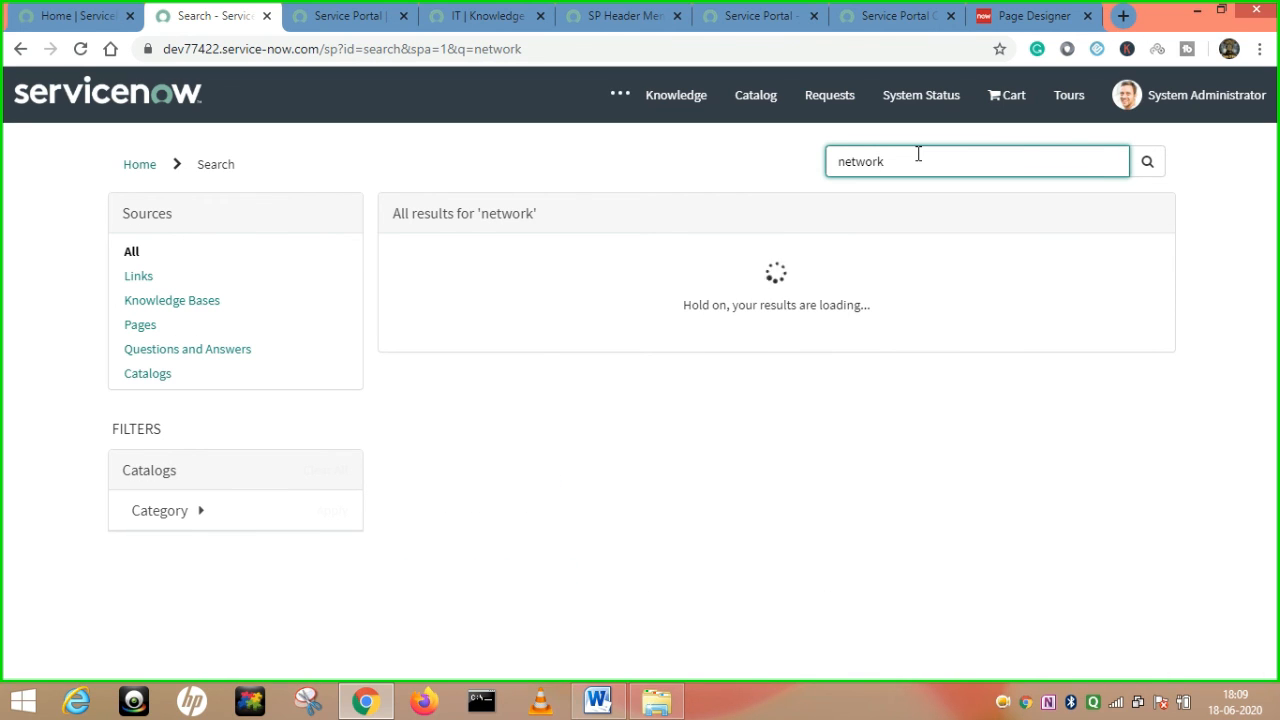
pyautogui.click(82, 52)
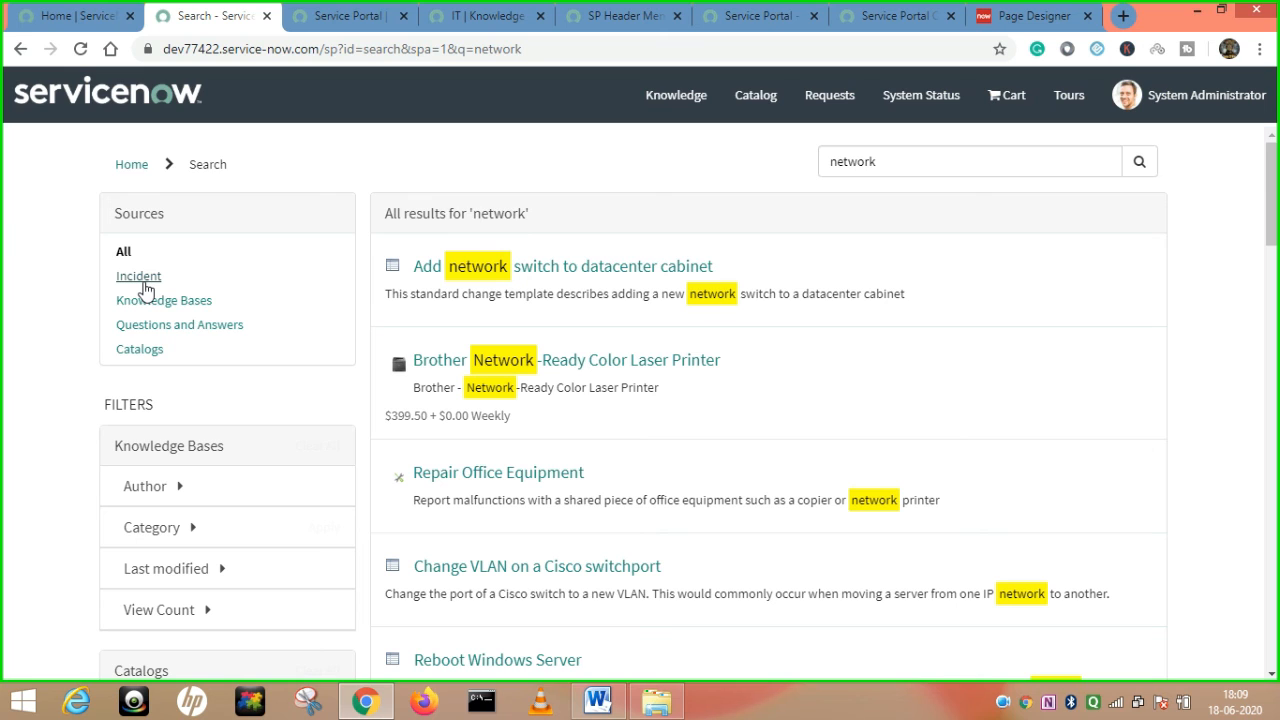
pyautogui.click(149, 281)
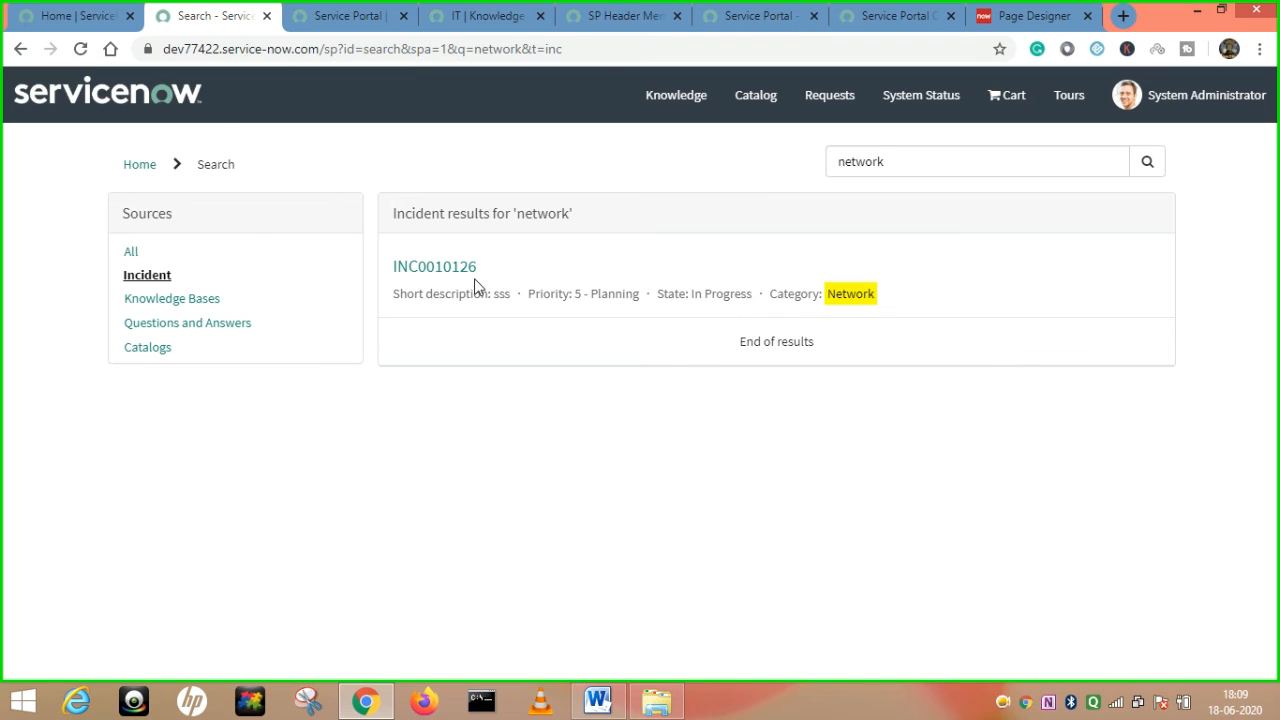
# Glance at the Service Portal record, then leave the 'network' incident results for the portal home.
pyautogui.click(903, 161)
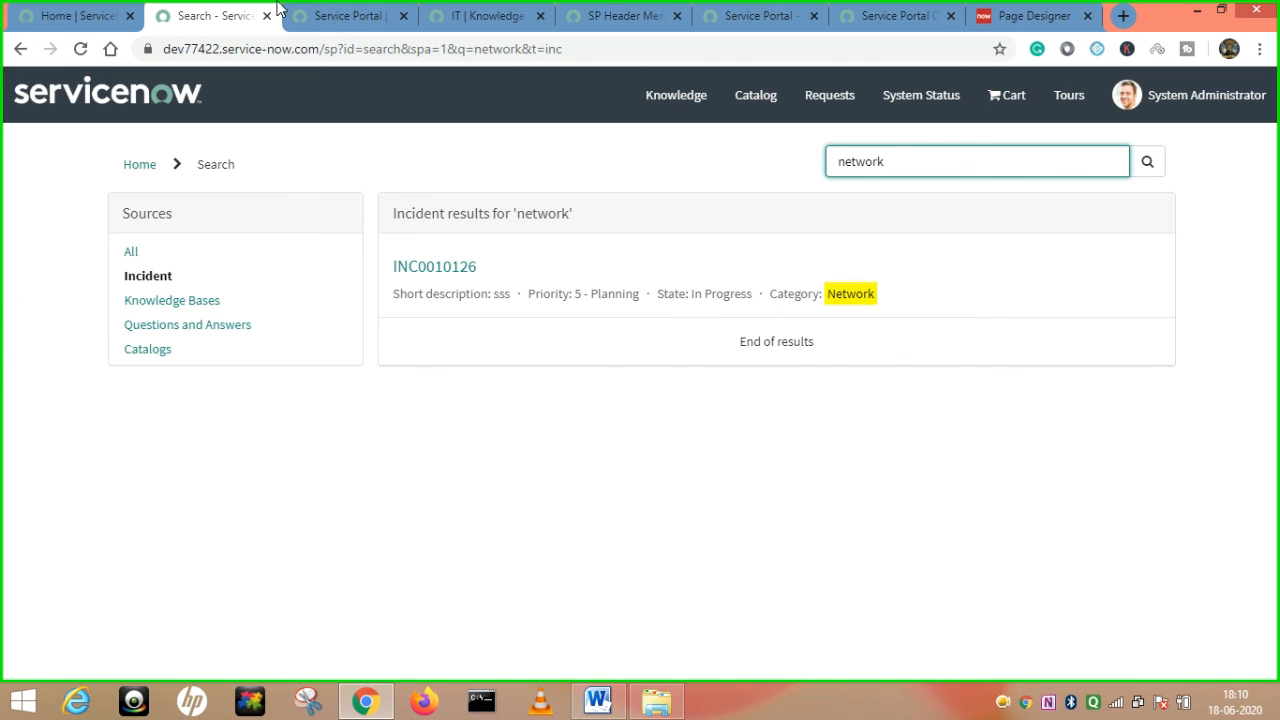
pyautogui.click(350, 16)
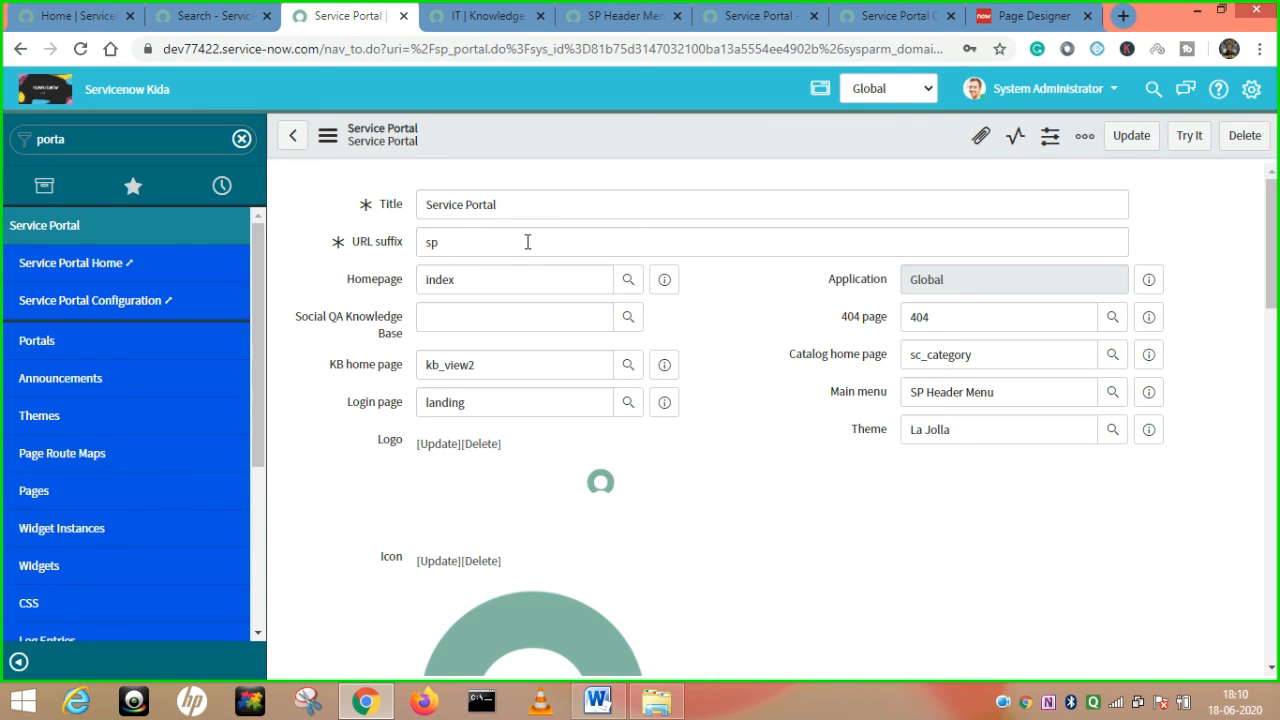
pyautogui.click(179, 10)
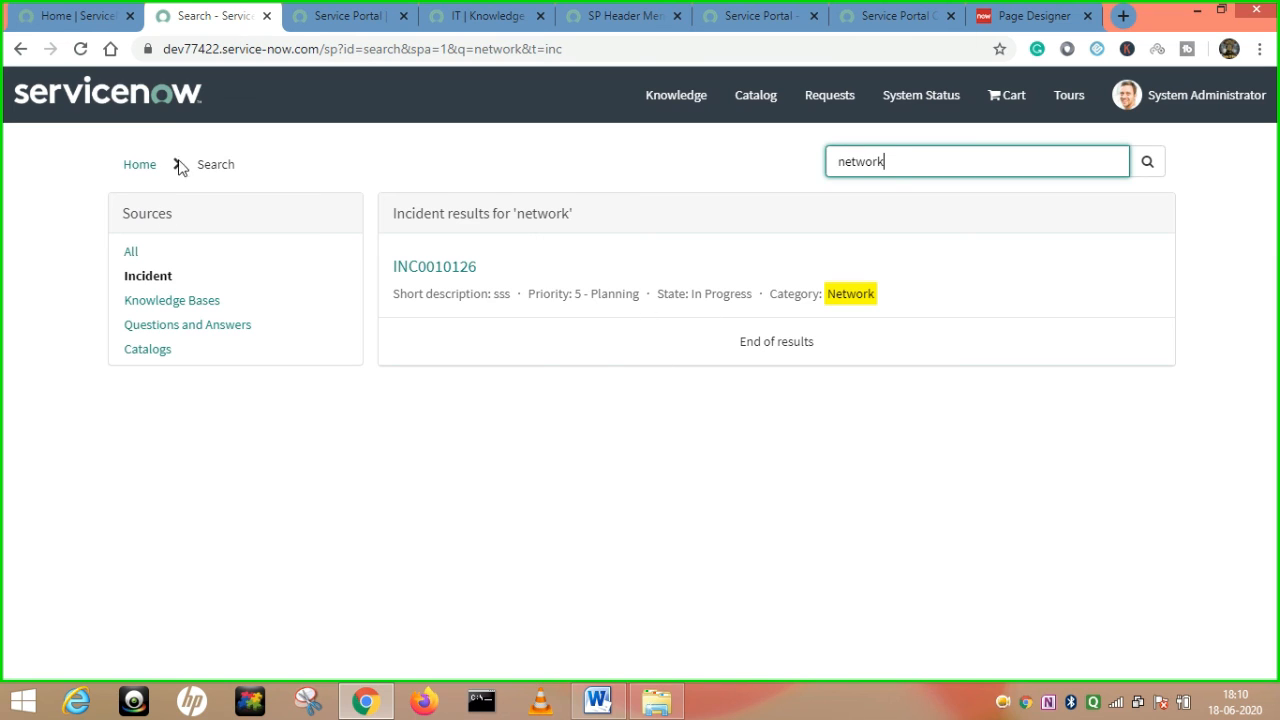
pyautogui.click(142, 166)
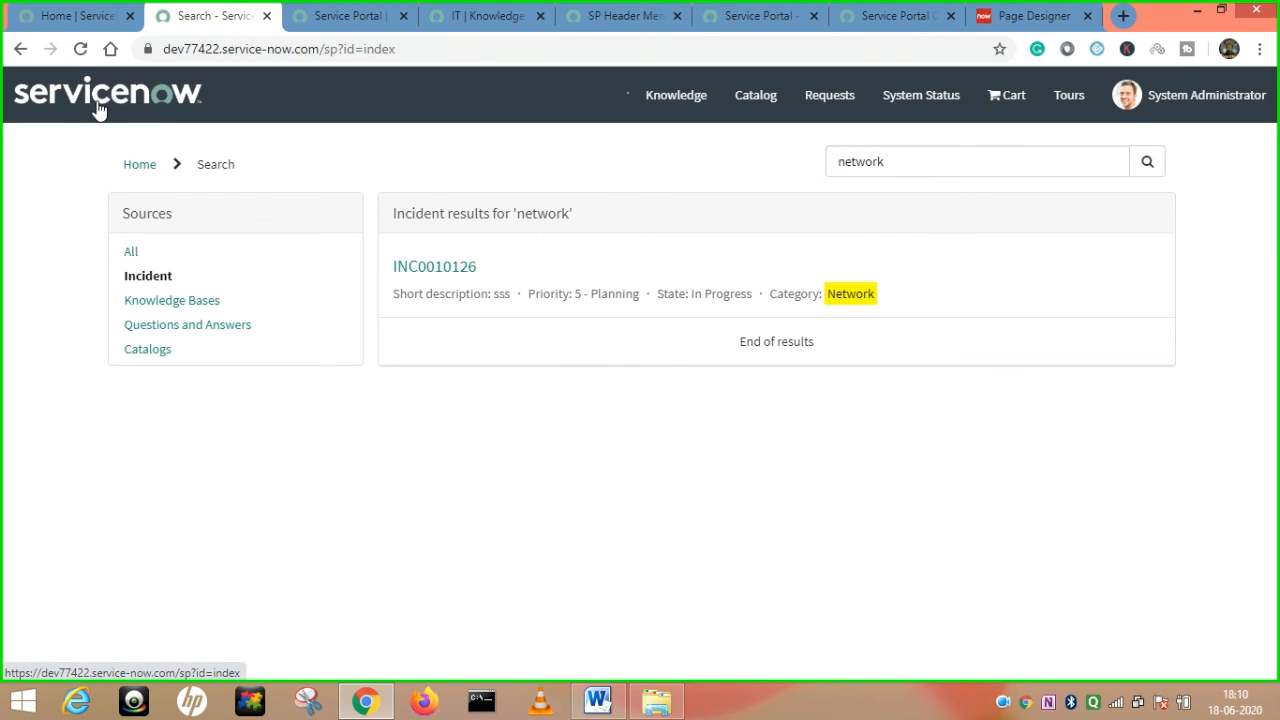